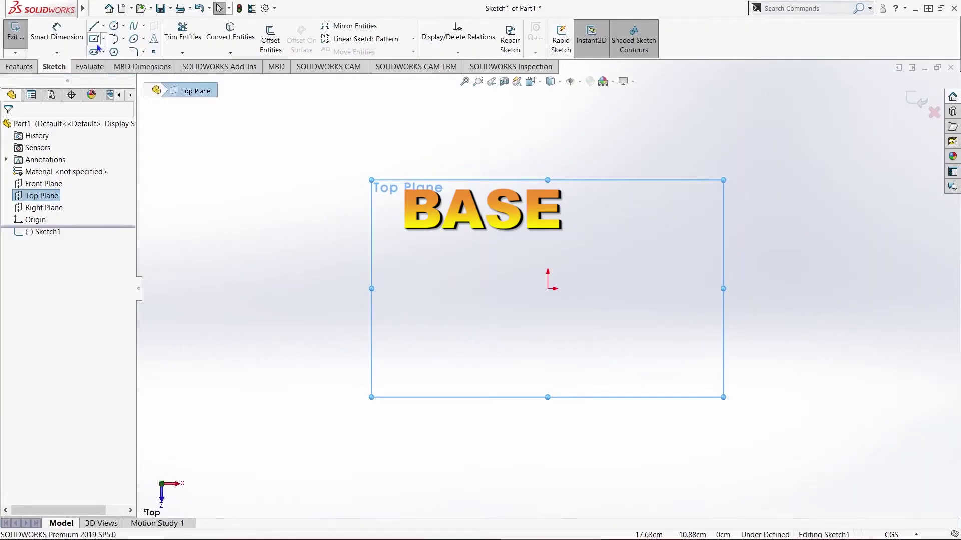
Sketch a centre rectangle on the Top Plane and dimension it 40 cm wide and 10 cm high
click(457, 284)
click(598, 329)
click(479, 245)
click(479, 178)
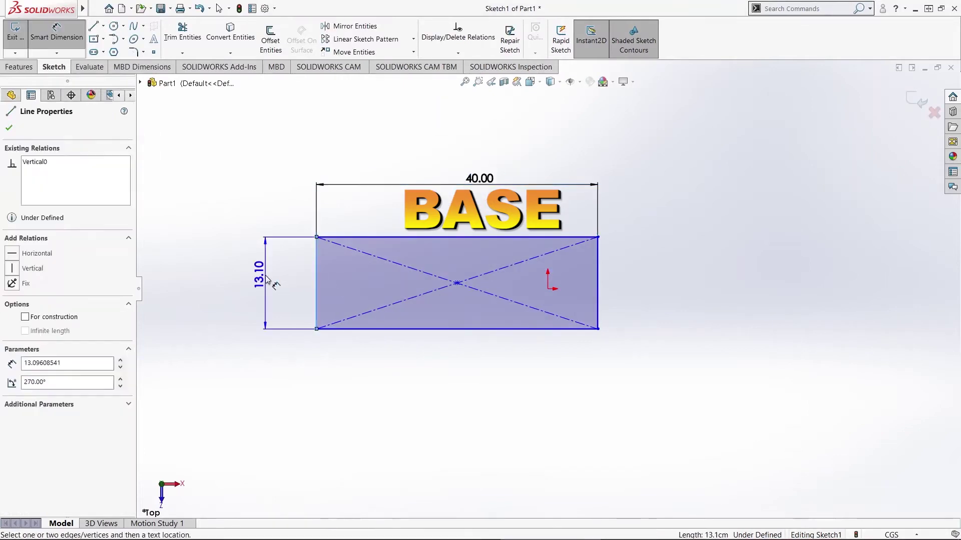
click(258, 266)
Make the rectangle's centre point coincident with the origin
click(457, 272)
ctrl+click(547, 289)
click(36, 335)
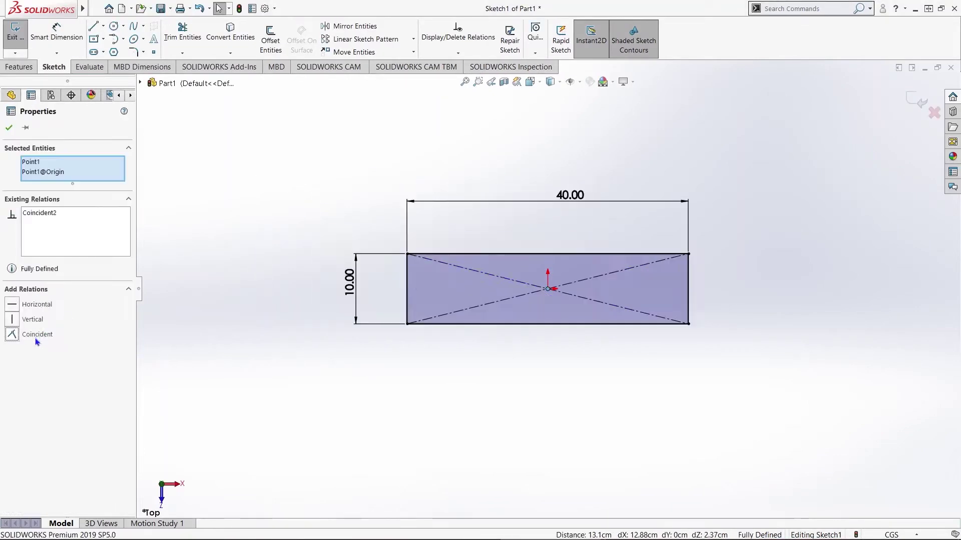
click(9, 128)
Extrude the rectangle 10 cm into a solid block
click(19, 67)
click(23, 44)
text(10)
key(Return)
click(9, 128)
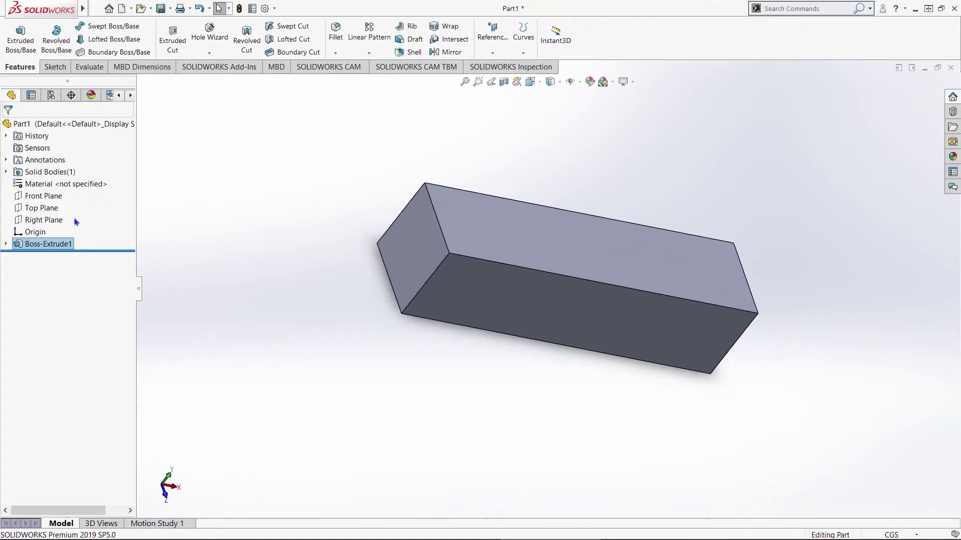
Apply a blue colour appearance to the whole base part
click(91, 95)
right_click(58, 238)
click(85, 246)
click(37, 362)
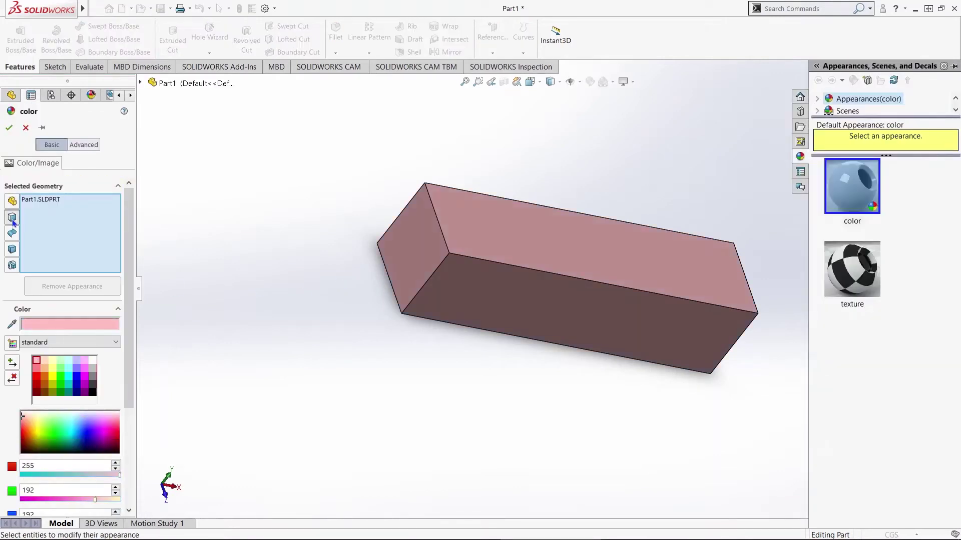
click(84, 430)
key(Return)
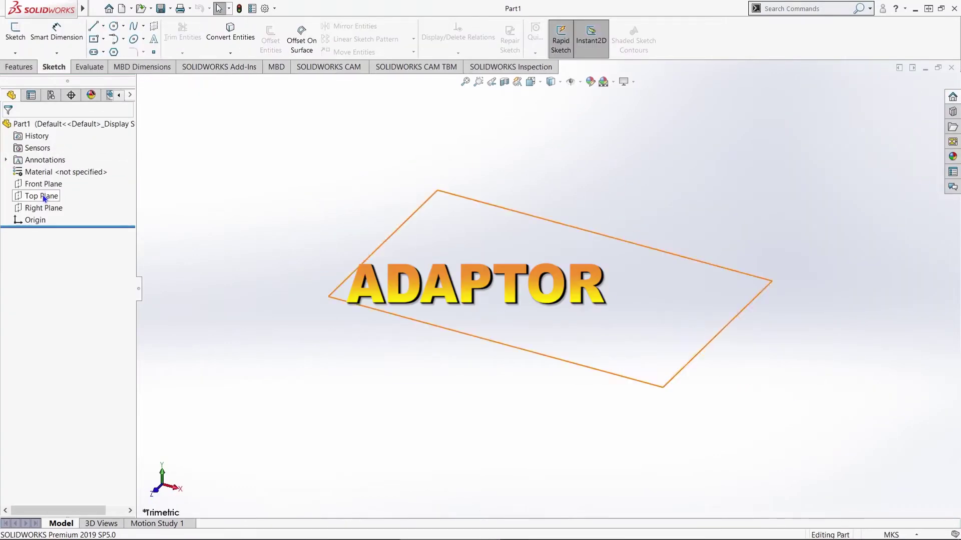
Set the new adaptor part's document units to CGS
click(43, 198)
click(56, 178)
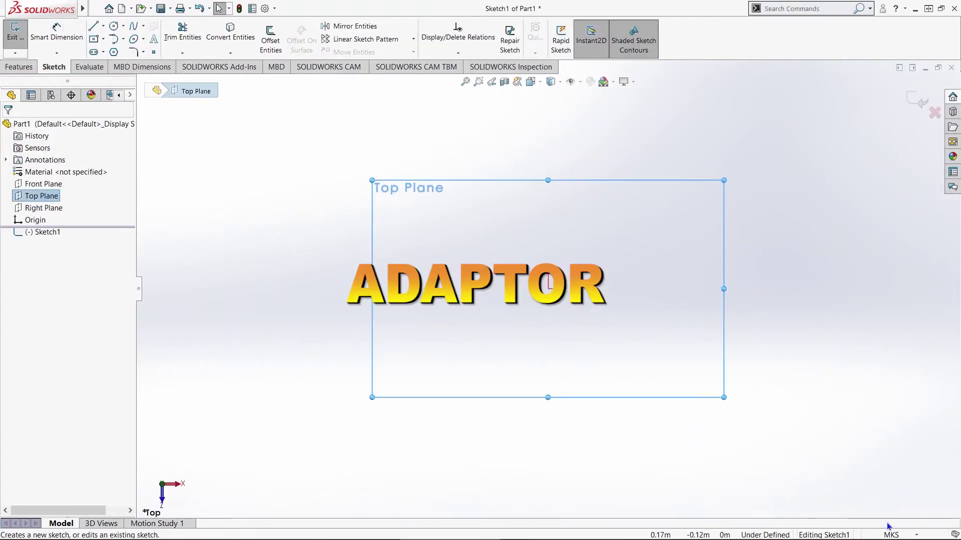
click(890, 533)
click(890, 479)
Start a sketch on the Top Plane and draw a centre rectangle beside the origin
click(42, 198)
click(56, 178)
click(103, 39)
click(130, 64)
click(503, 260)
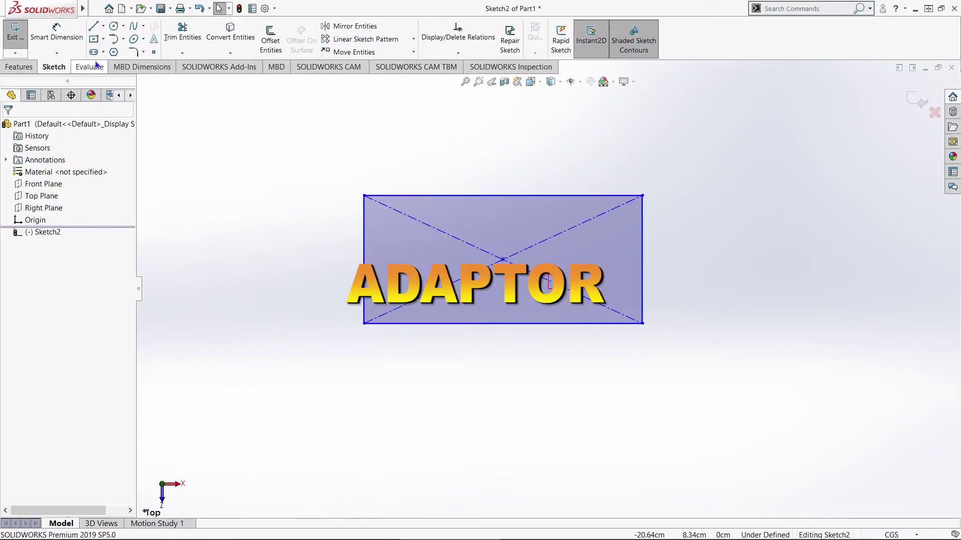
Dimension the rectangle 5 cm wide and 2.5 cm high
click(56, 33)
click(502, 196)
click(500, 163)
text(5)
click(364, 263)
click(346, 264)
text(2.5)
key(Return)
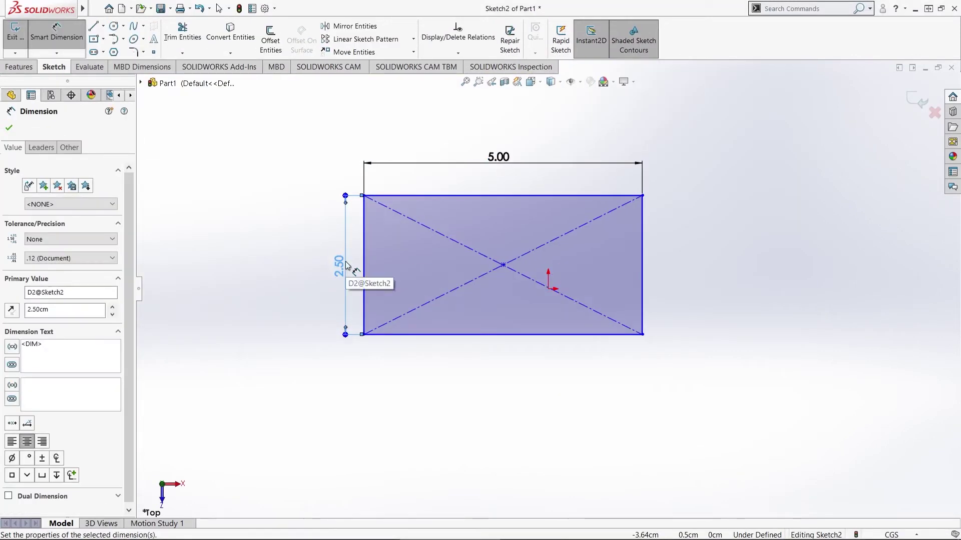
Round all four corners of the rectangle with a 0.5 cm sketch fillet
click(132, 51)
click(642, 335)
click(642, 195)
click(364, 195)
click(363, 334)
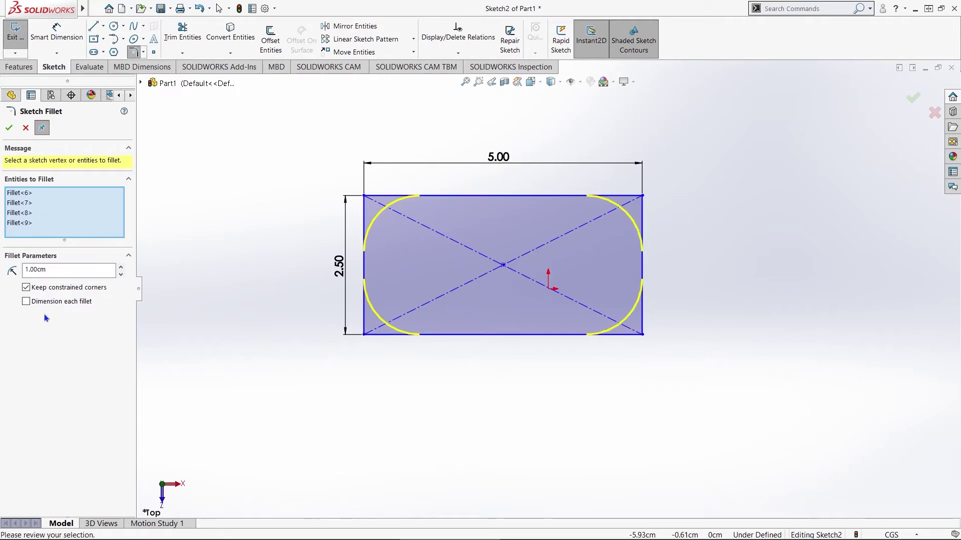
drag(49, 269, 3, 274)
text(0.5)
click(9, 128)
click(9, 128)
Make the rounded rectangle's centre point coincident with the origin
click(503, 265)
ctrl+click(548, 289)
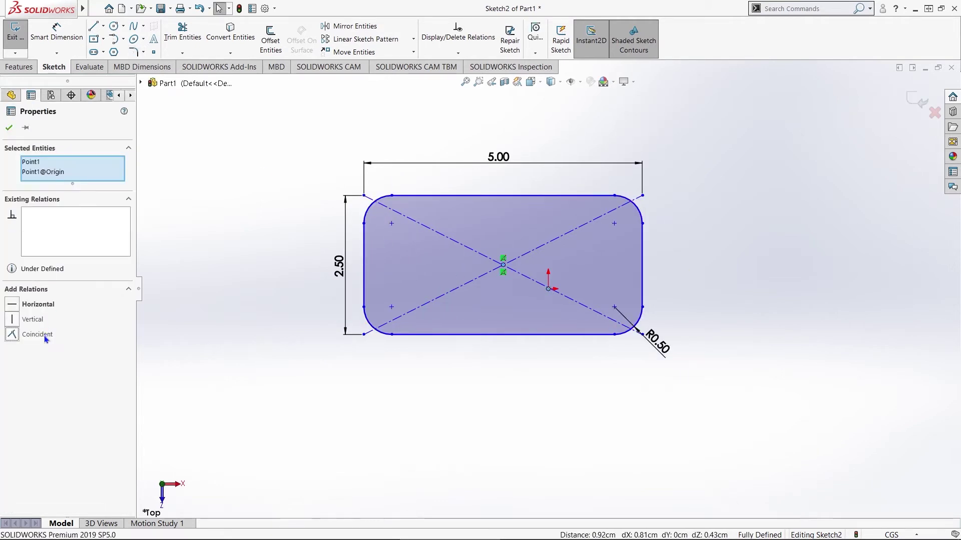
click(44, 336)
click(8, 122)
Extrude the rounded rectangle into the adaptor's solid body
click(19, 67)
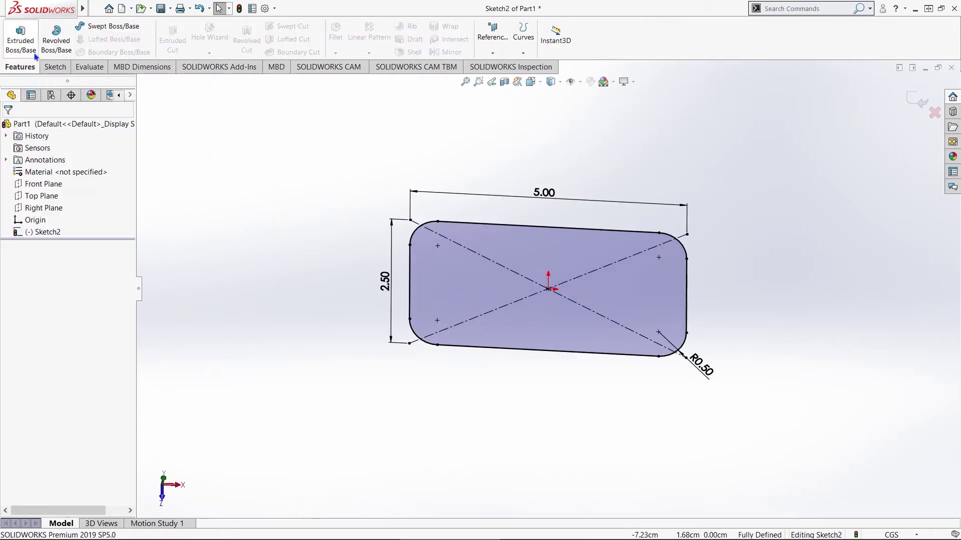
click(20, 40)
key(Return)
Start a sketch on the body's top face and draw a centre rectangle from the origin
mouse_move(453, 271)
middle_down()
mouse_move(558, 317)
mouse_move(534, 319)
middle_up()
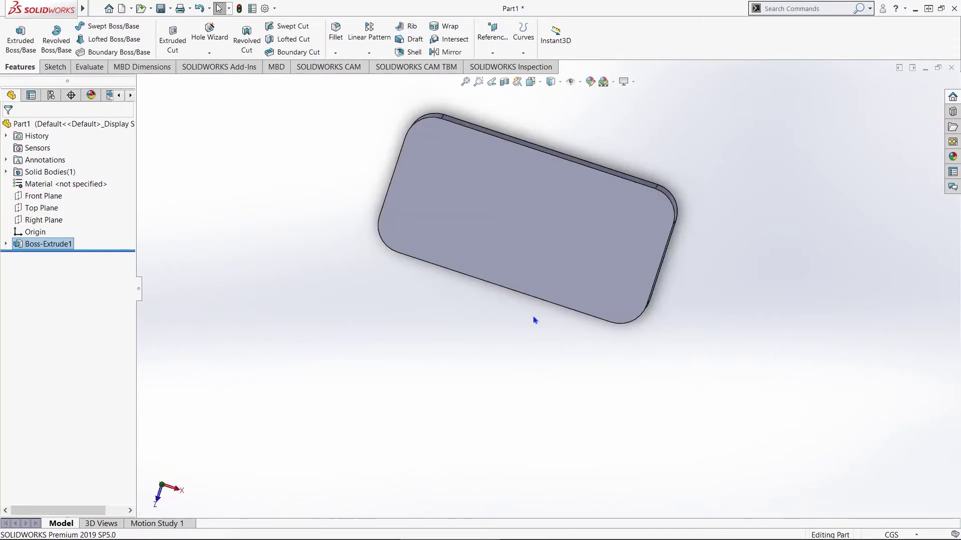
click(547, 217)
click(592, 189)
click(548, 289)
click(682, 352)
key(Escape)
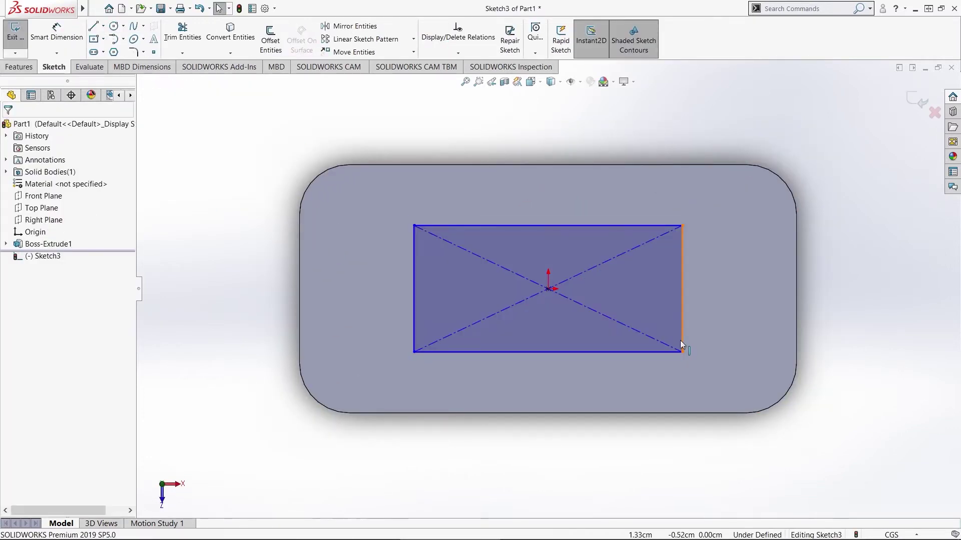
Trim away the rectangle's two short sides and close each end with a tangent arc
click(183, 31)
drag(450, 287, 399, 292)
drag(655, 290, 705, 290)
click(113, 39)
click(415, 352)
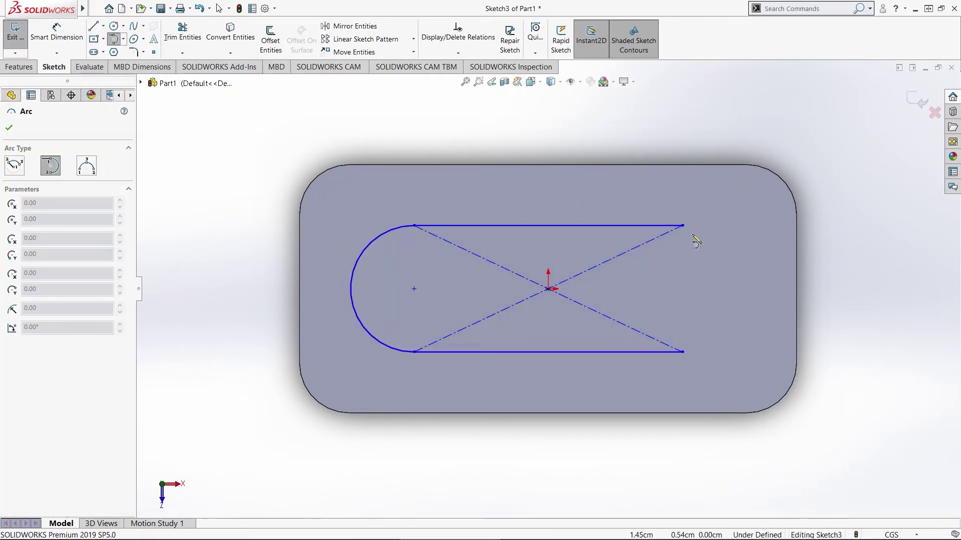
click(682, 225)
click(683, 352)
Dimension the slot profile with 2.5 cm straight sides and a 1 cm end-arc radius
key(d)
click(566, 226)
click(550, 199)
text(2.5)
key(Return)
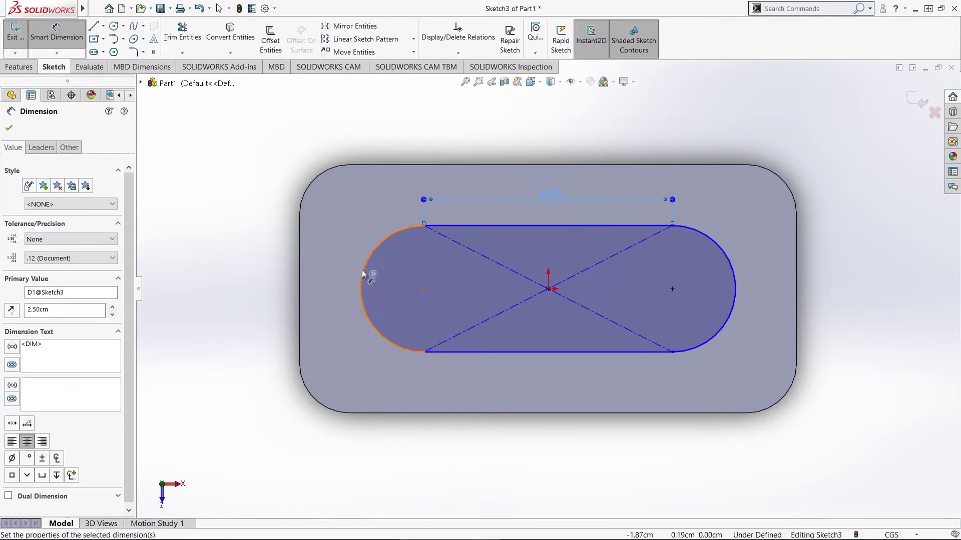
click(362, 270)
click(210, 207)
text(1)
key(Return)
key(Escape)
Extrude the slot profile outward from the body's top face
scroll(523, 150, down, 1)
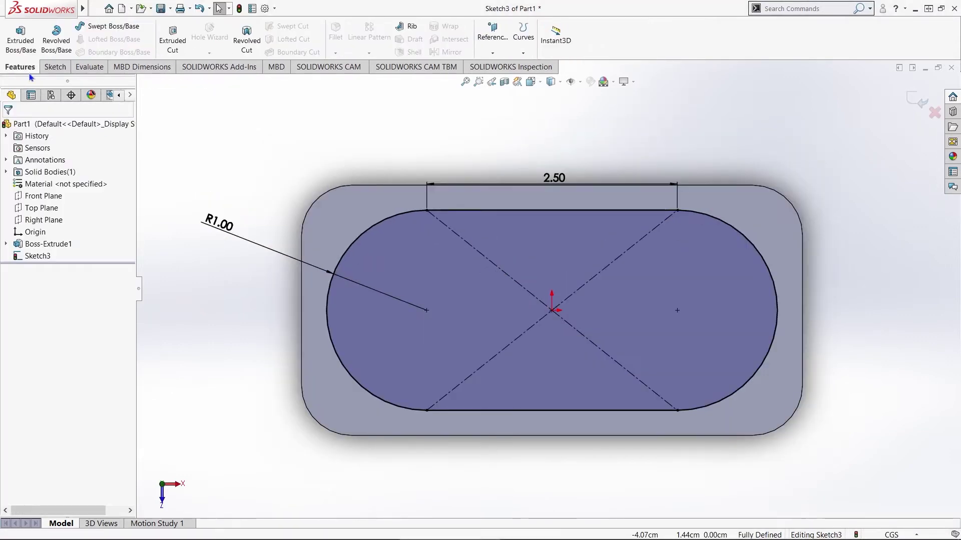
click(20, 41)
drag(557, 128, 542, 65)
key(Return)
Sketch a lengthwise construction line on the slot boss's end face, between the midpoints of its end arcs
mouse_move(501, 200)
middle_down()
mouse_move(593, 241)
mouse_move(628, 272)
mouse_move(575, 278)
middle_up()
click(575, 279)
click(483, 215)
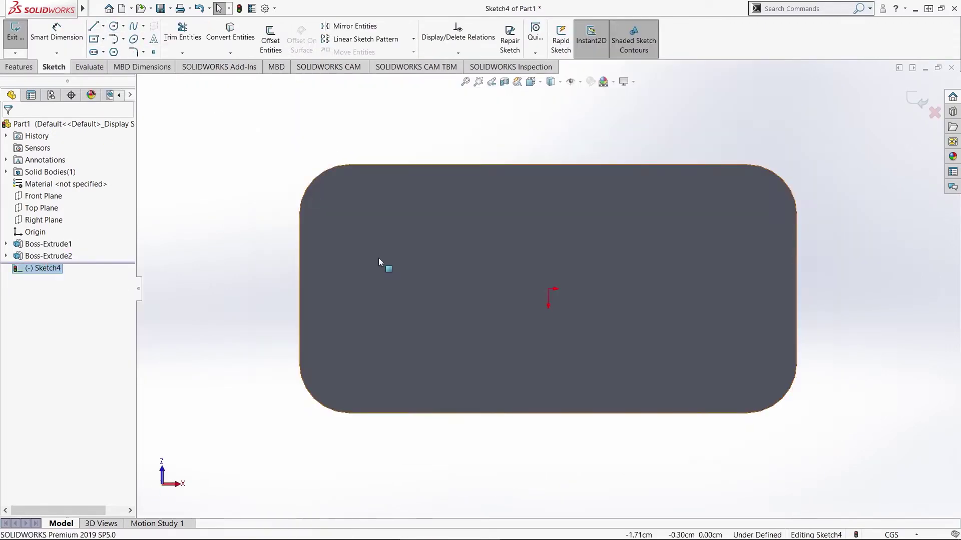
mouse_move(378, 257)
middle_down()
mouse_move(520, 210)
mouse_move(592, 322)
middle_up()
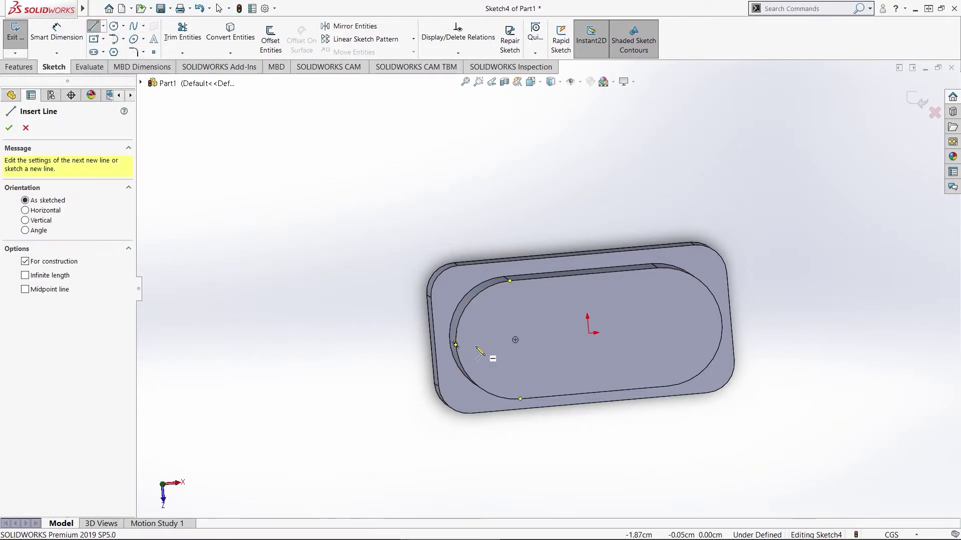
click(722, 322)
key(Escape)
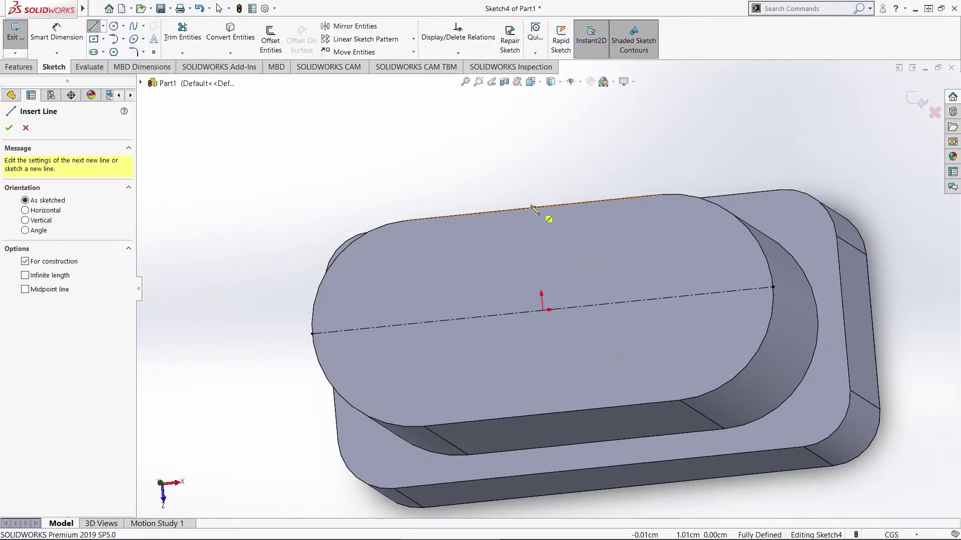
Draw three construction lines across the slot face, one at its middle and one at each arc end
key(Escape)
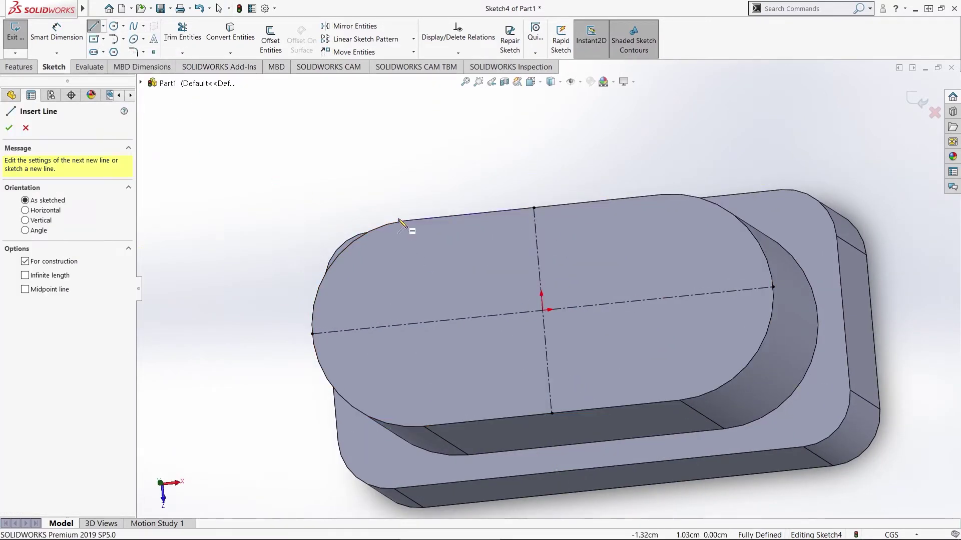
key(Escape)
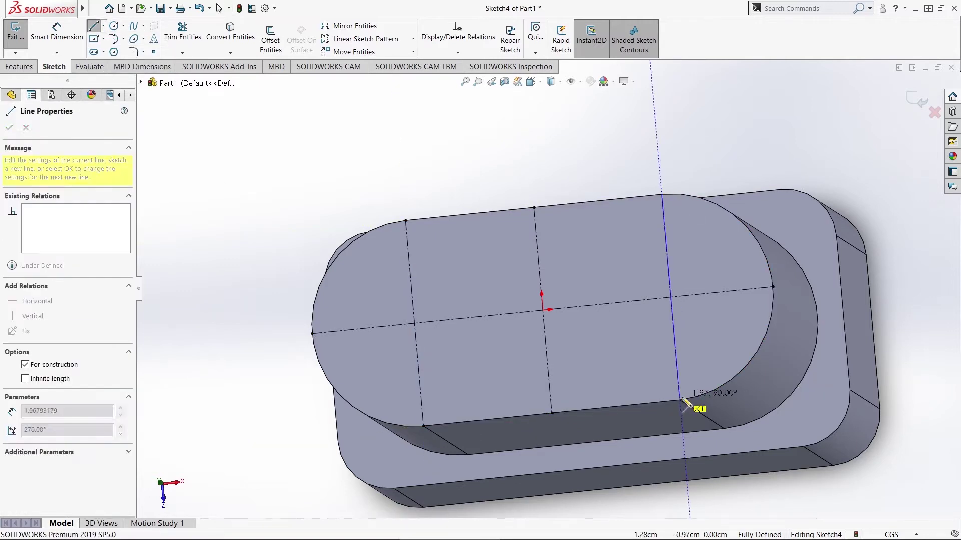
key(Escape)
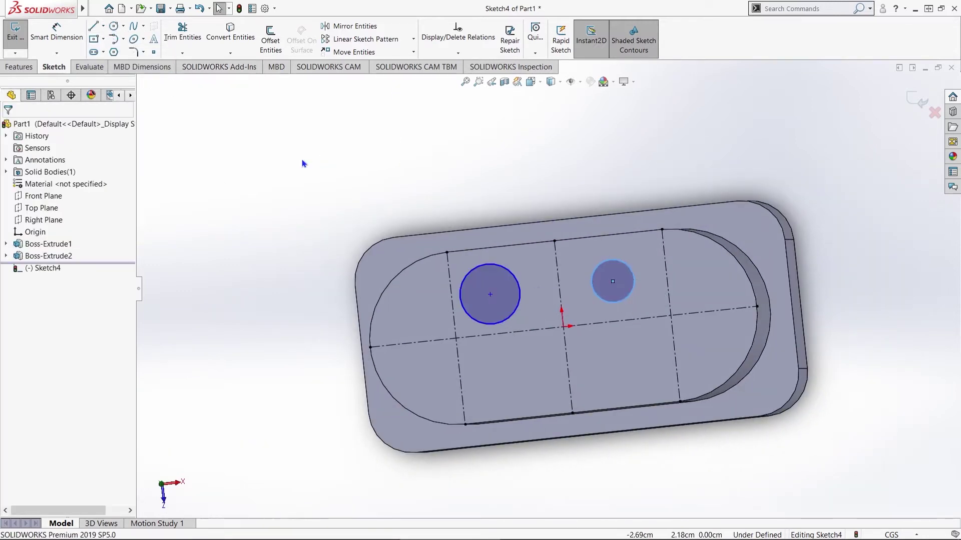
Sketch two circles on the slot face, make them equal, and dimension the diameter at 0.5 cm
key(Escape)
click(474, 271)
ctrl+click(592, 279)
click(56, 35)
click(475, 269)
click(445, 207)
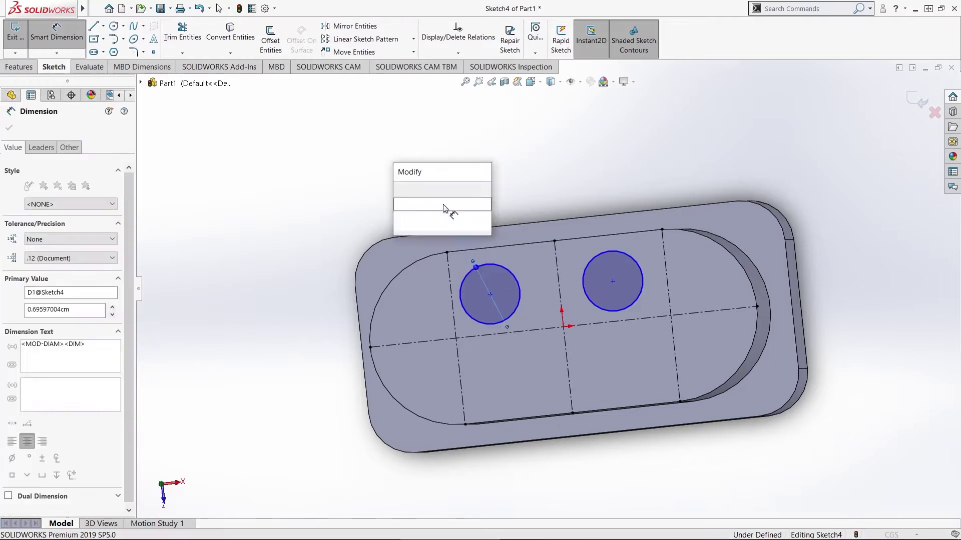
text(0.5)
key(Return)
key(Escape)
Place both circle centres on the lengthwise construction line and set the first circle 0.48 cm from its nearer arc-end line
click(490, 295)
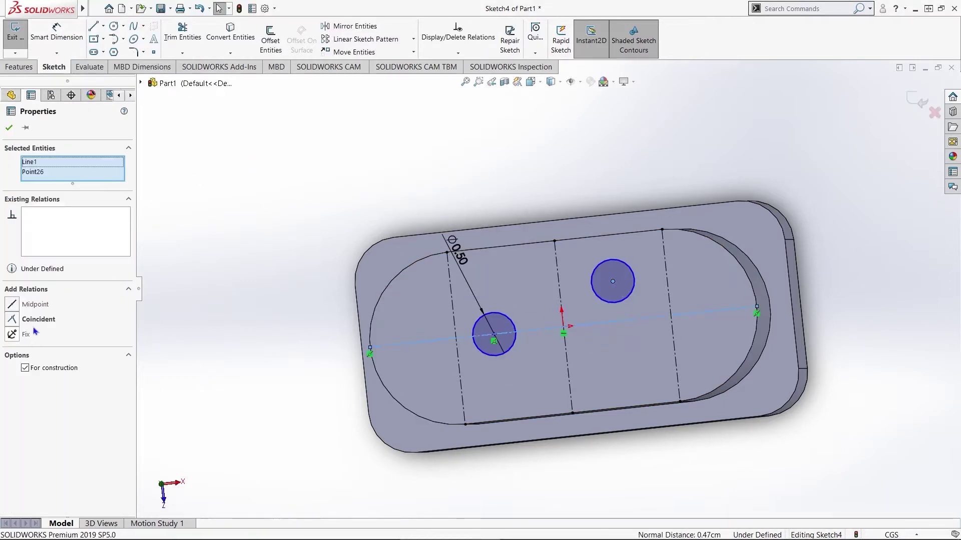
click(39, 319)
click(57, 35)
click(456, 354)
click(494, 334)
click(476, 372)
text(0.48)
key(Return)
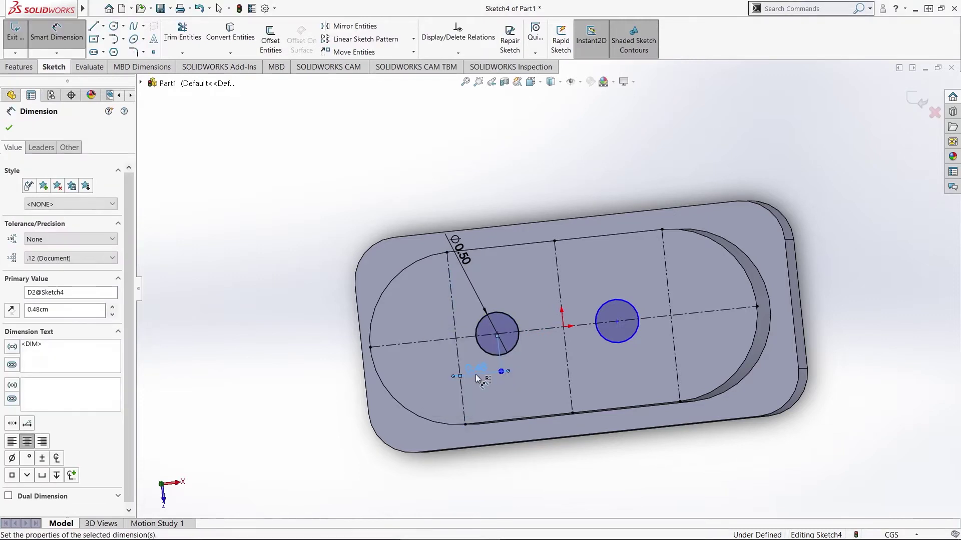
Set the distance between the two circle centres to 1.70 cm
click(598, 369)
text(1.70)
key(Return)
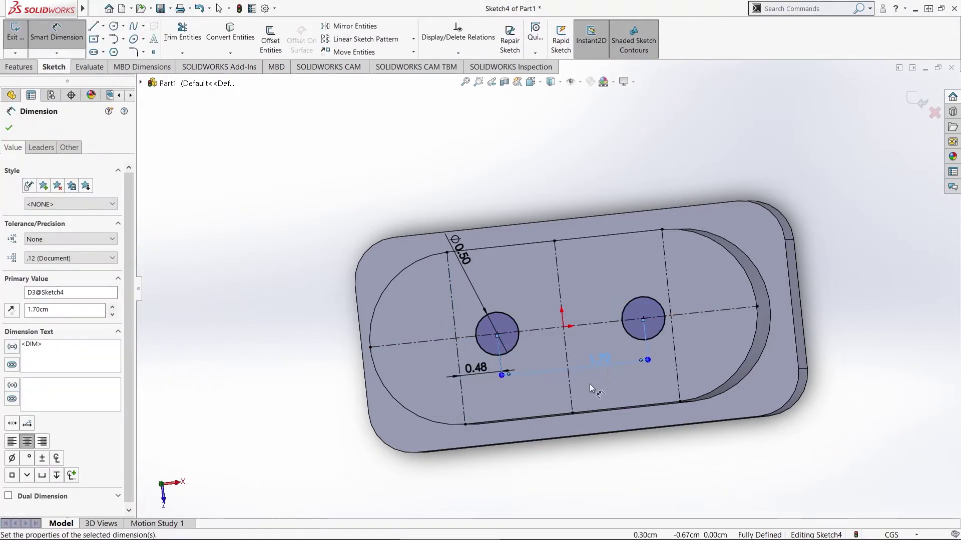
key(Escape)
Extrude both circles outward from the slot face to form the adaptor's two pins
click(20, 38)
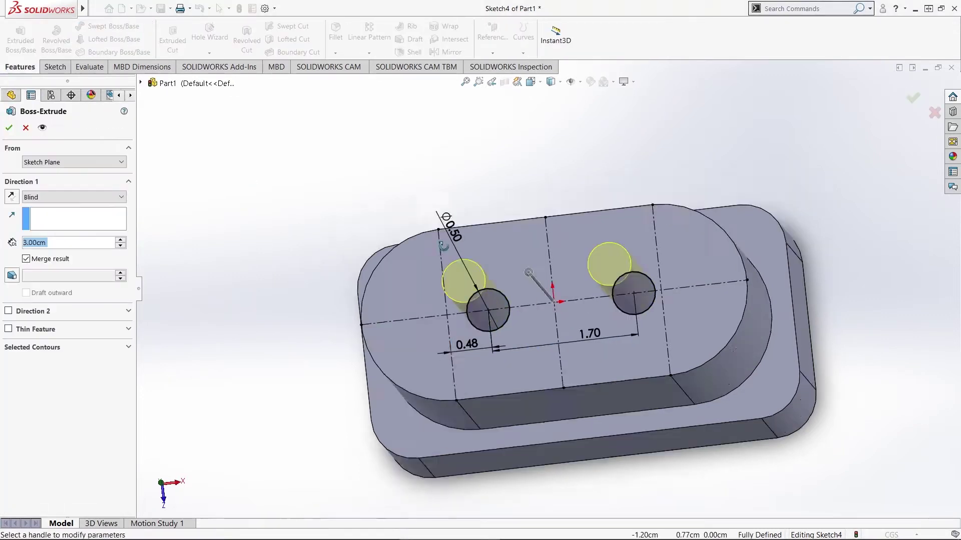
key(Return)
Fillet the edge where the slot boss meets the wider body with a 1 cm radius
middle_drag(620, 293, 451, 150)
click(336, 30)
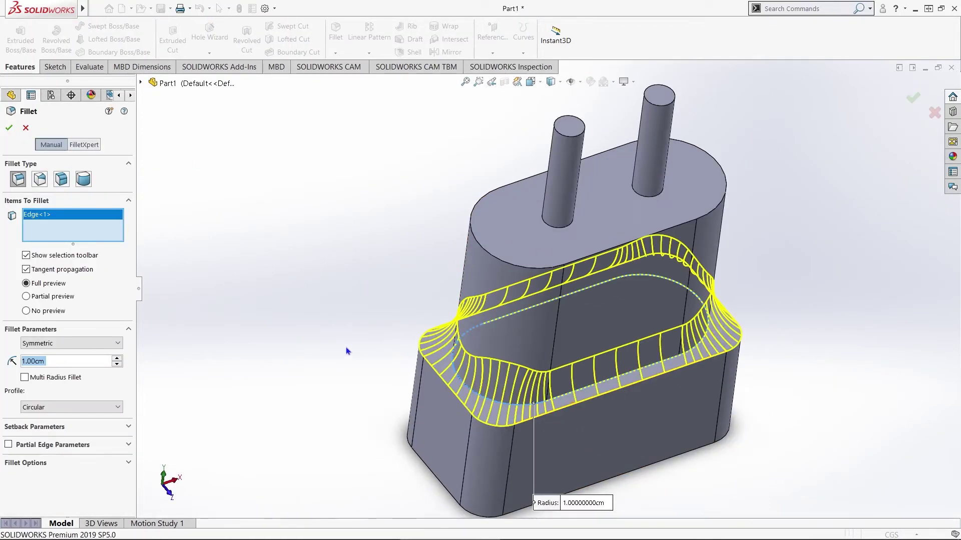
scroll(592, 348, down, 1)
middle_drag(615, 367, 554, 375)
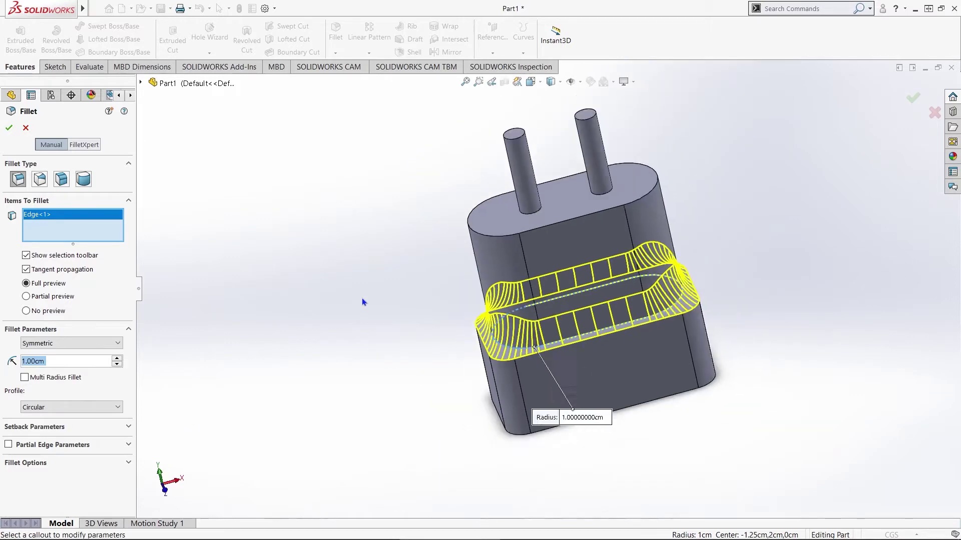
key(Return)
Fillet the perimeter edge of the body's flat back face, opposite the pins
middle_drag(610, 347, 287, 131)
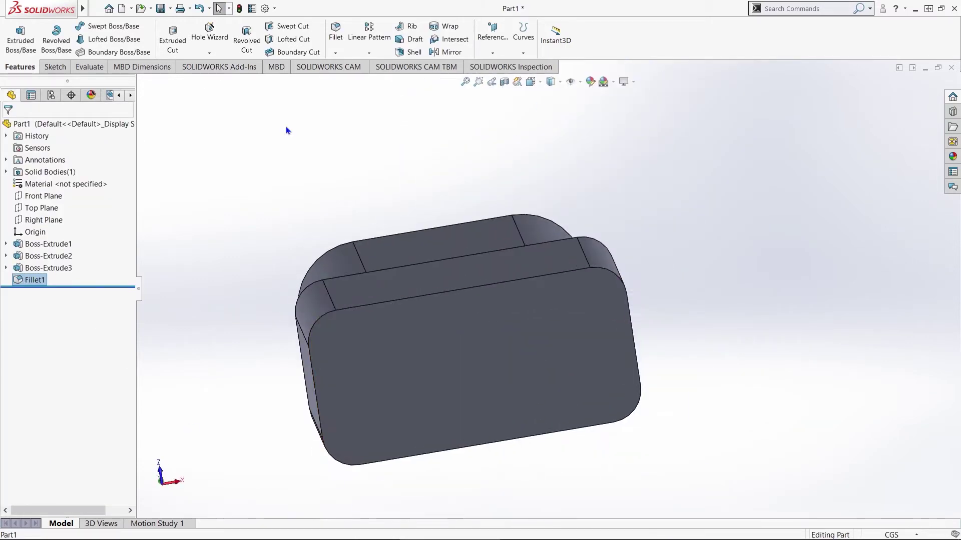
click(336, 30)
click(461, 296)
key(Return)
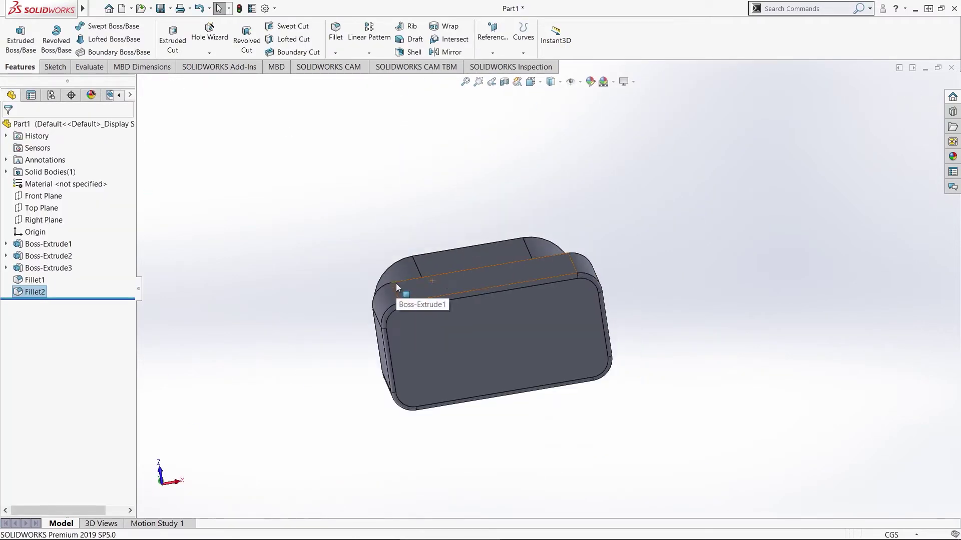
Fillet the perimeter edge of the slot boss's pin-side face
middle_drag(401, 286, 272, 148)
scroll(546, 262, down, 3)
click(335, 31)
click(613, 317)
double_click(44, 363)
key(Return)
Apply a teal colour appearance to the cylindrical faces of the two pins only
scroll(580, 266, up, 3)
right_click(25, 304)
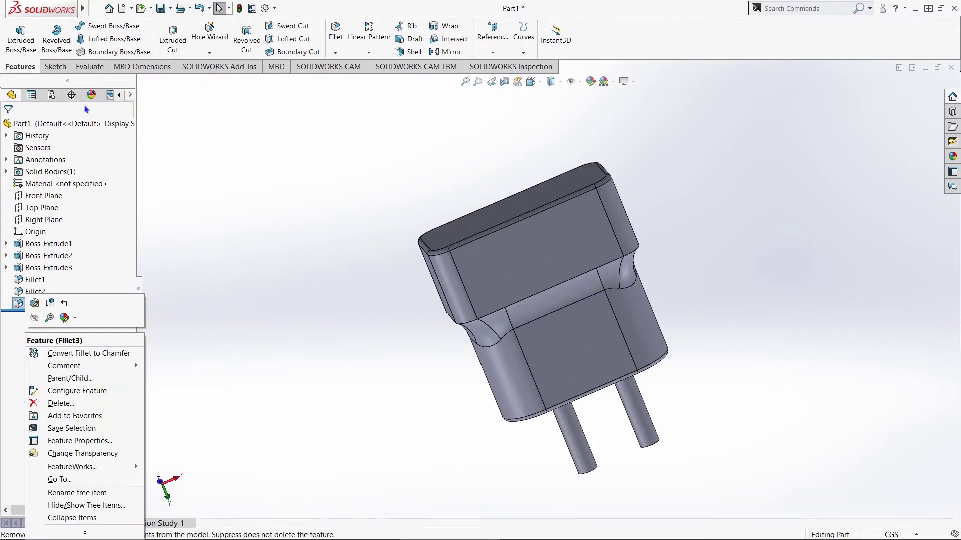
click(91, 95)
middle_drag(370, 300, 381, 240)
right_click(70, 236)
click(90, 246)
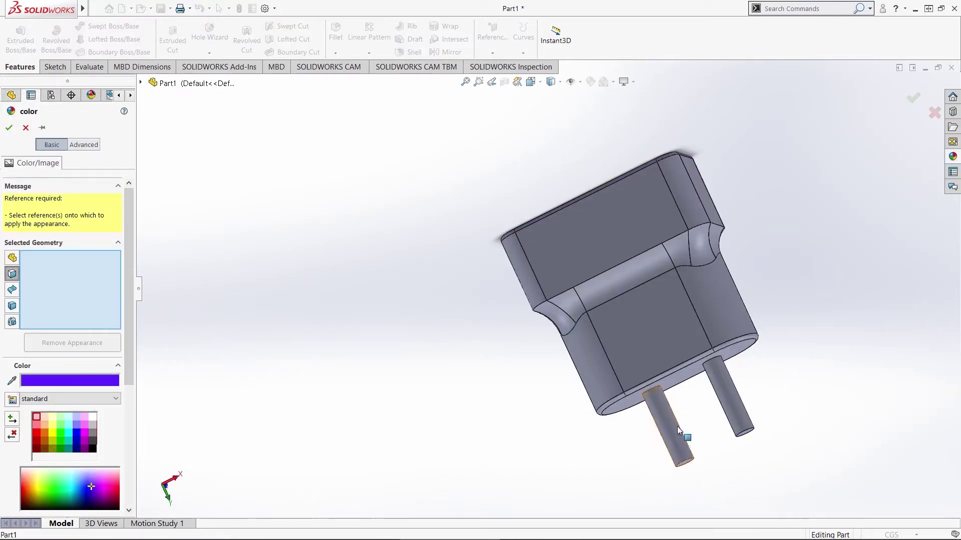
click(737, 405)
click(739, 420)
scroll(512, 427, up, 1)
click(689, 352)
click(640, 375)
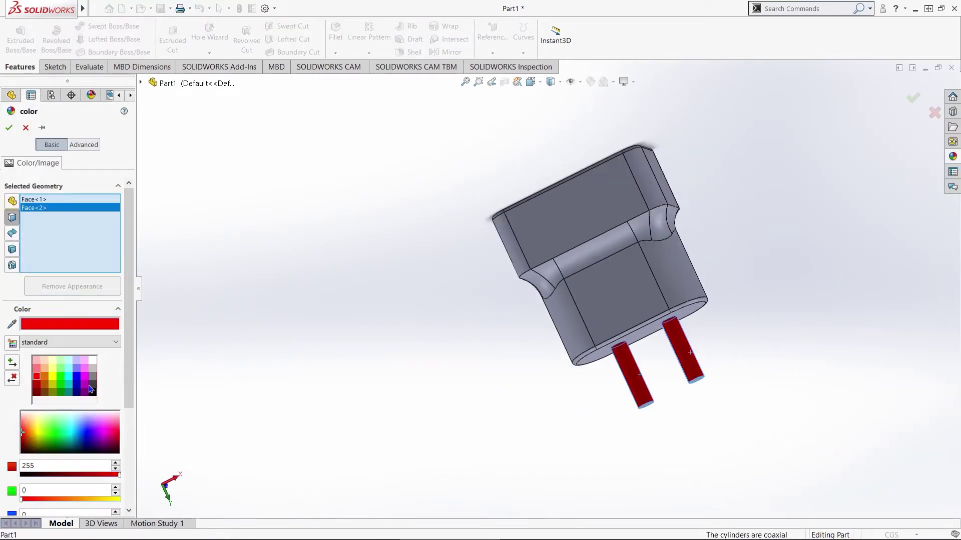
key(Return)
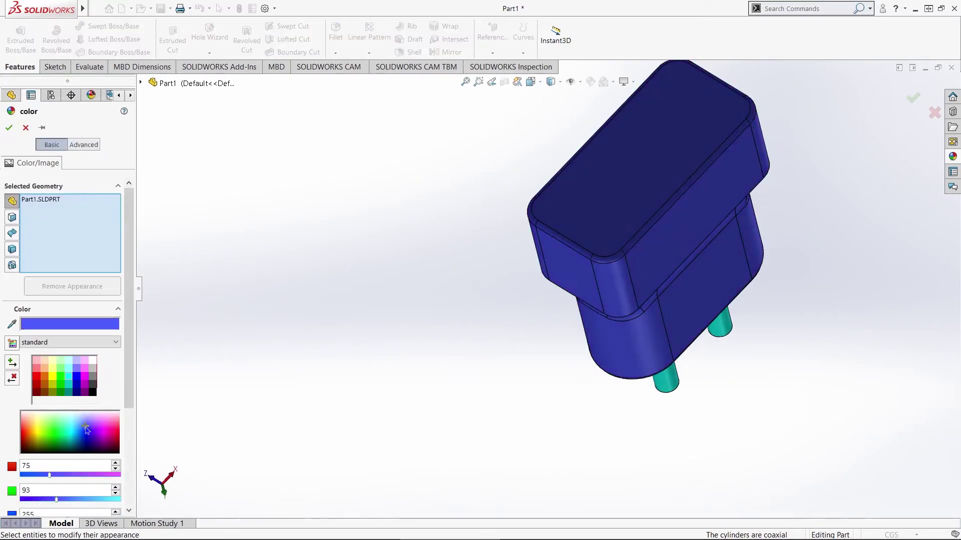
Apply a red appearance to the body's flat back face
click(70, 416)
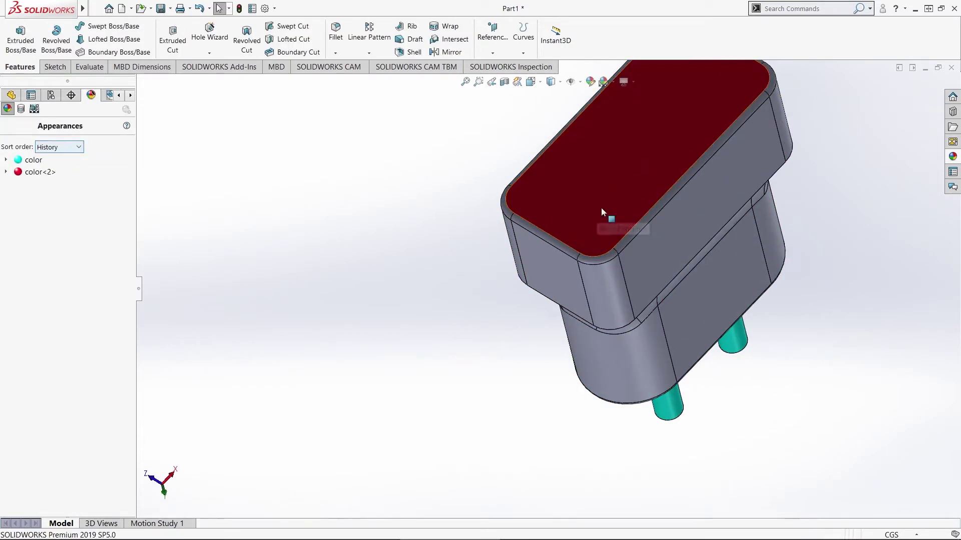
scroll(596, 260, up, 3)
scroll(587, 294, down, 1)
Apply a black appearance to the fillet faces around the flat back face and around the pin-side face
right_click(63, 229)
click(100, 237)
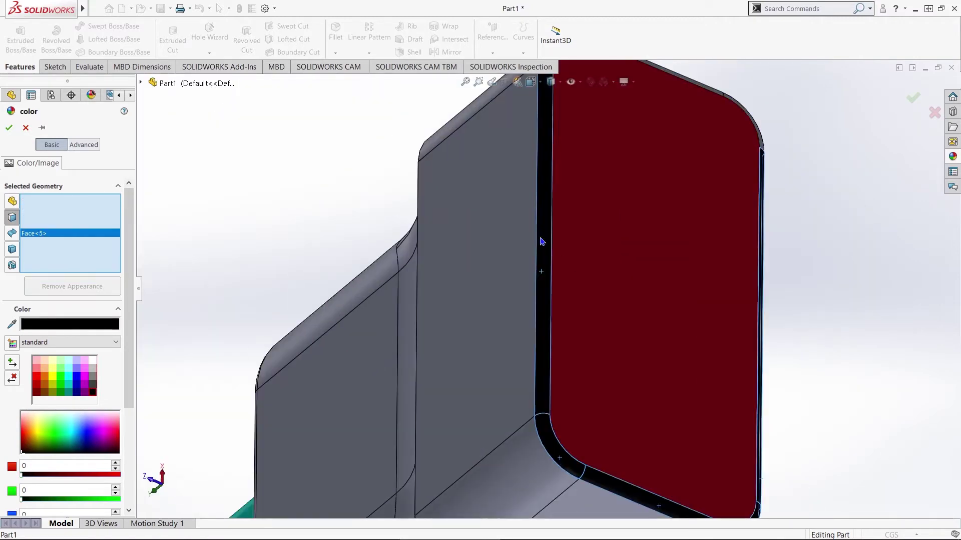
scroll(568, 304, up, 2)
scroll(569, 303, down, 5)
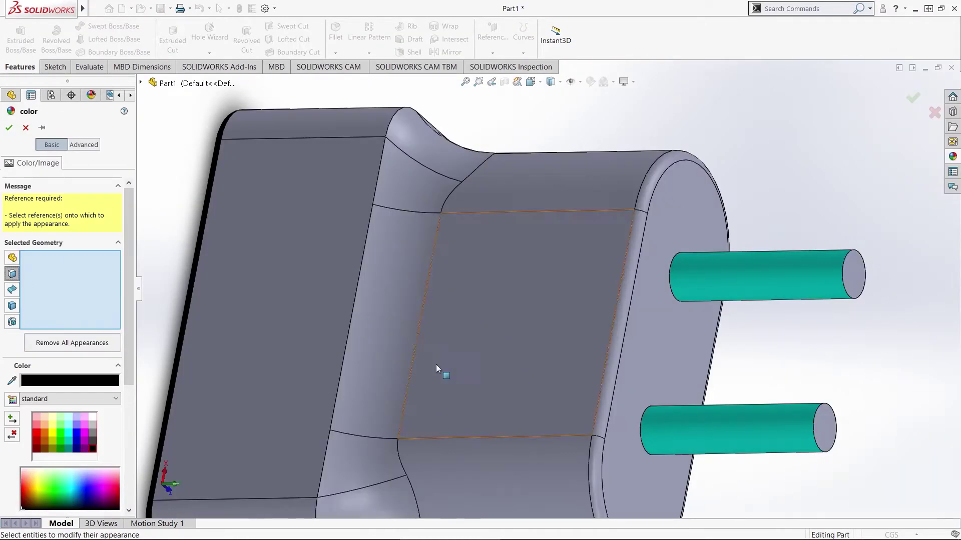
click(594, 440)
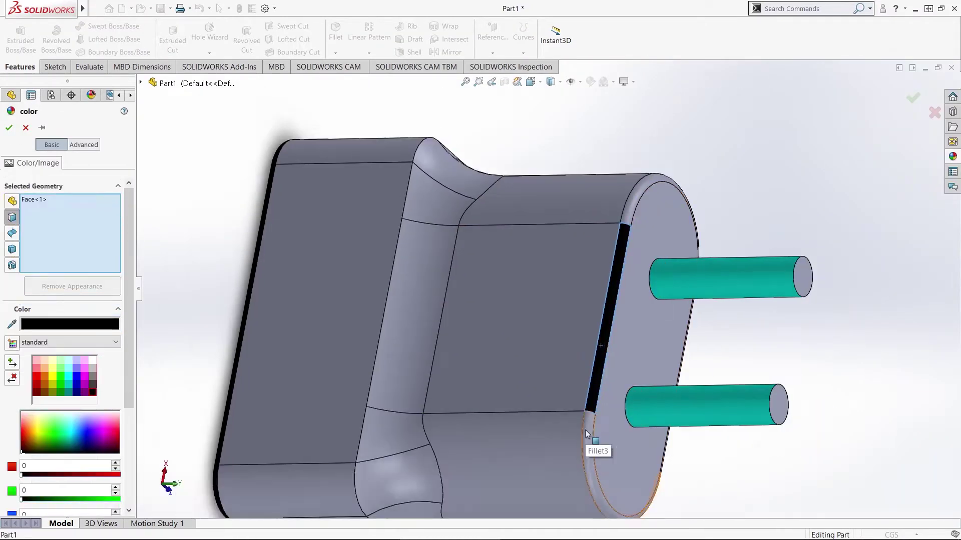
Apply a blue appearance to the side faces of the wider body
middle_drag(594, 440, 607, 253)
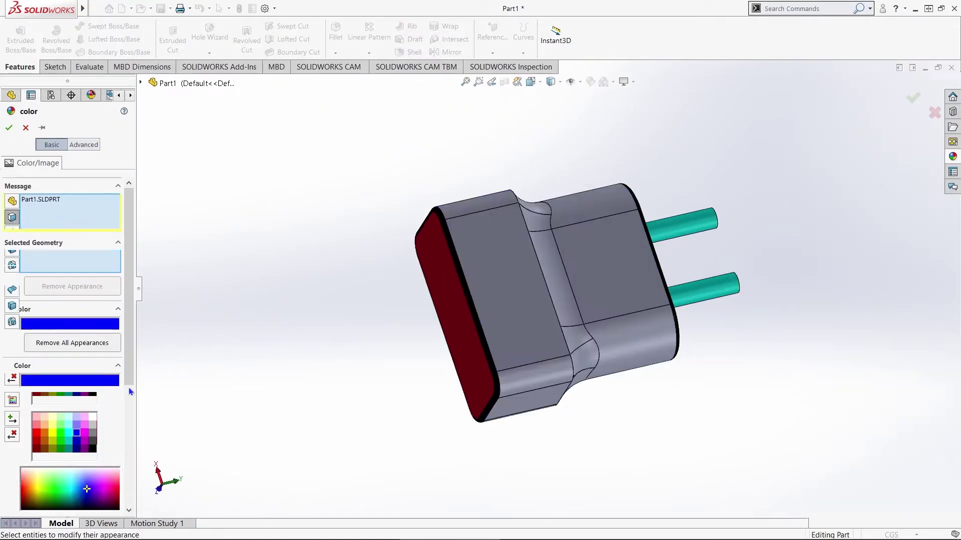
click(561, 401)
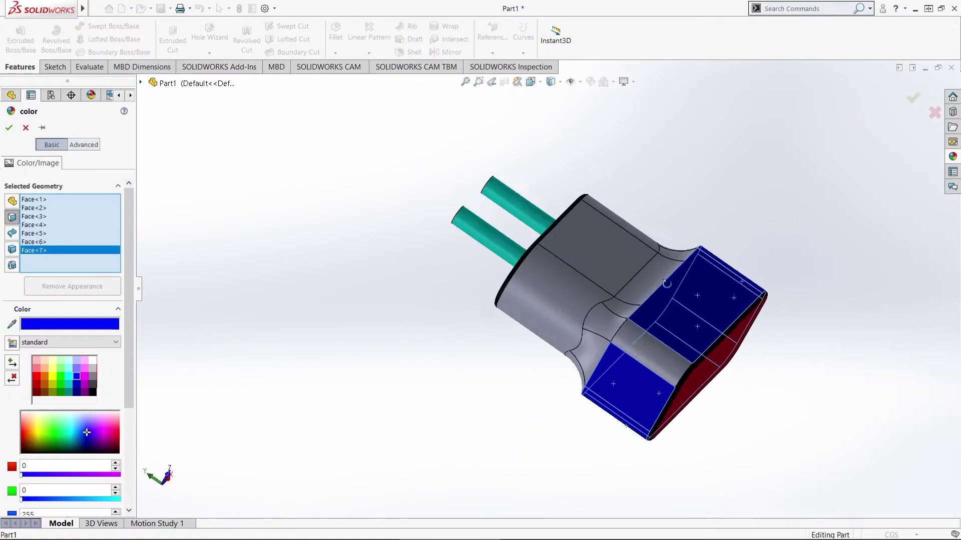
click(9, 127)
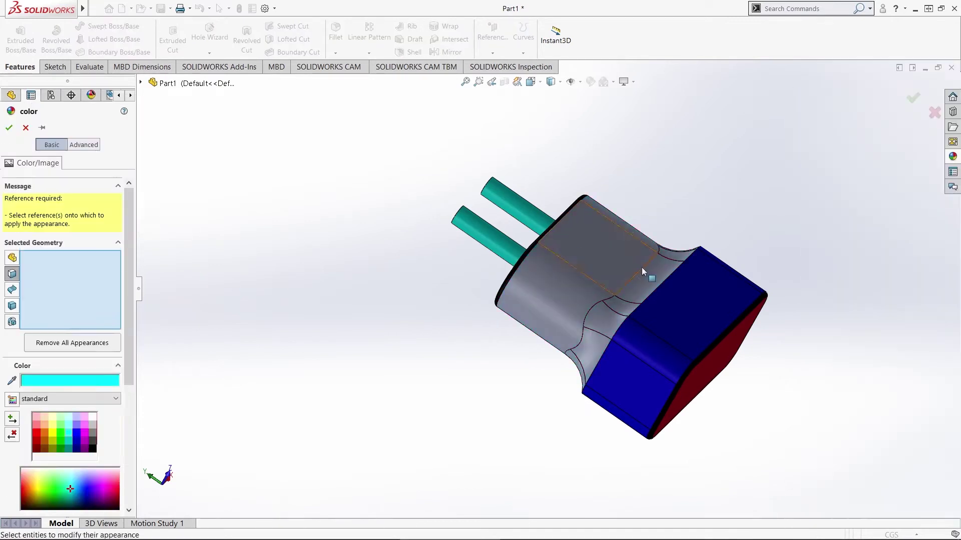
Apply a red appearance to the narrower body's side faces and the blend faces joining it to the wider body
click(609, 342)
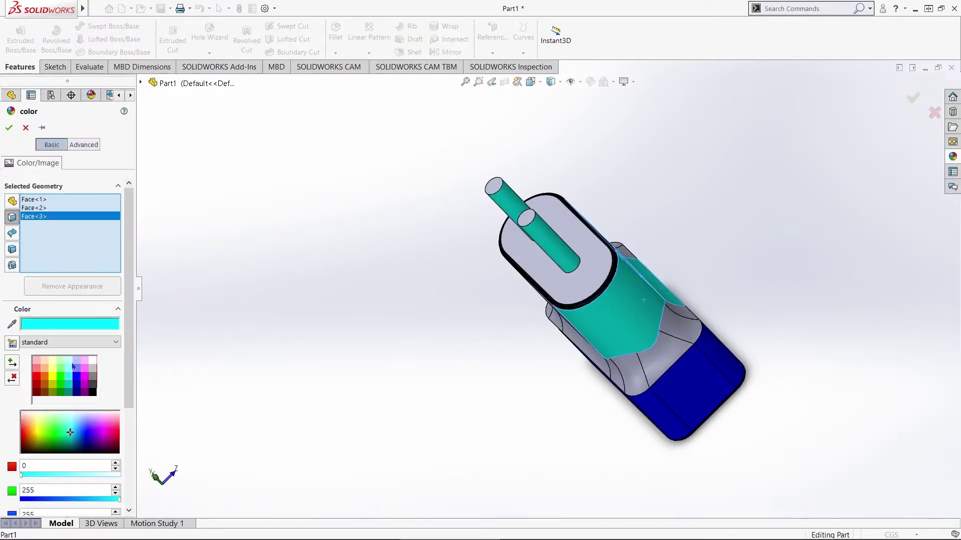
click(673, 346)
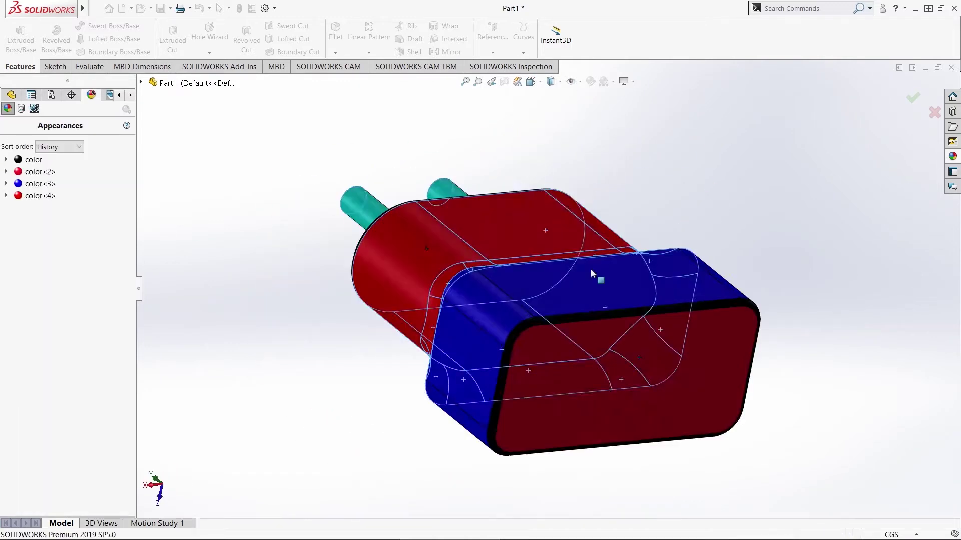
middle_drag(491, 300, 521, 399)
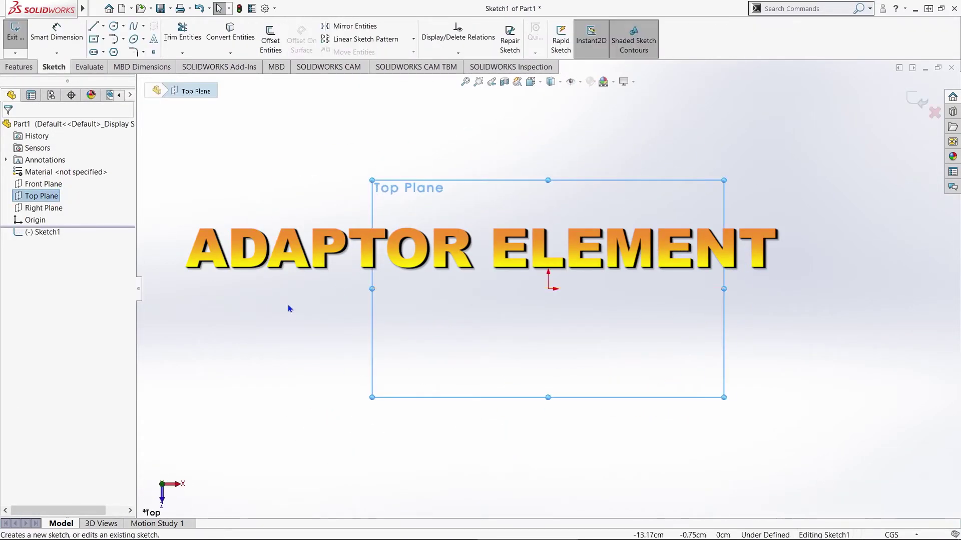
Sketch a centre rectangle on the Top Plane and dimension it 0.80 cm wide by 0.50 cm high
key(r)
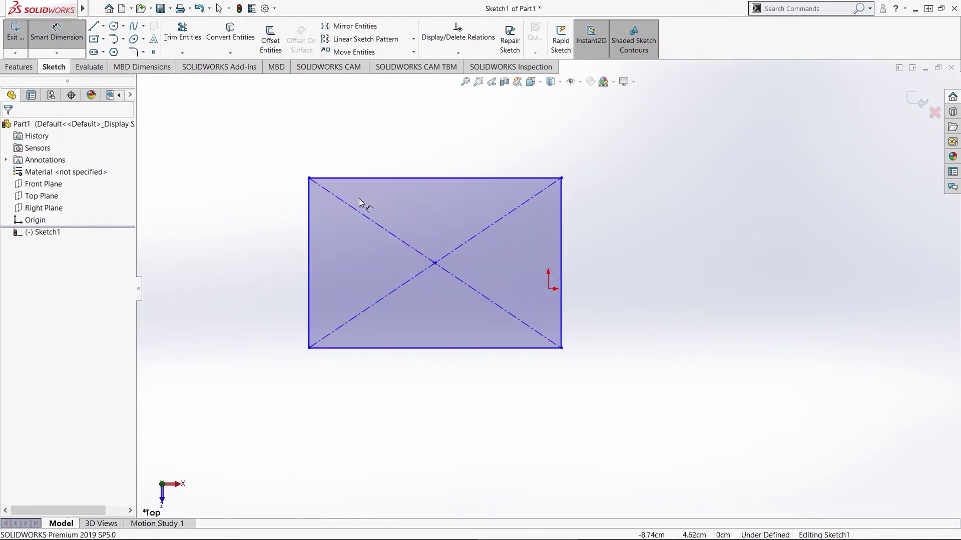
click(309, 235)
click(232, 240)
key(Return)
click(440, 177)
click(442, 150)
text(0.8)
key(Return)
click(721, 240)
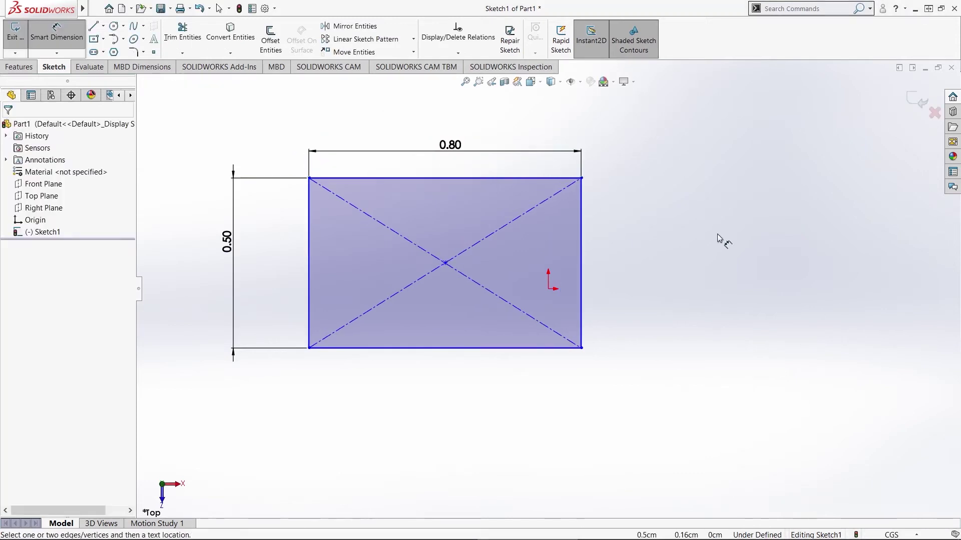
Constrain the rectangle's centre point to the sketch origin
key(Escape)
click(445, 263)
ctrl+click(548, 288)
click(41, 334)
click(374, 256)
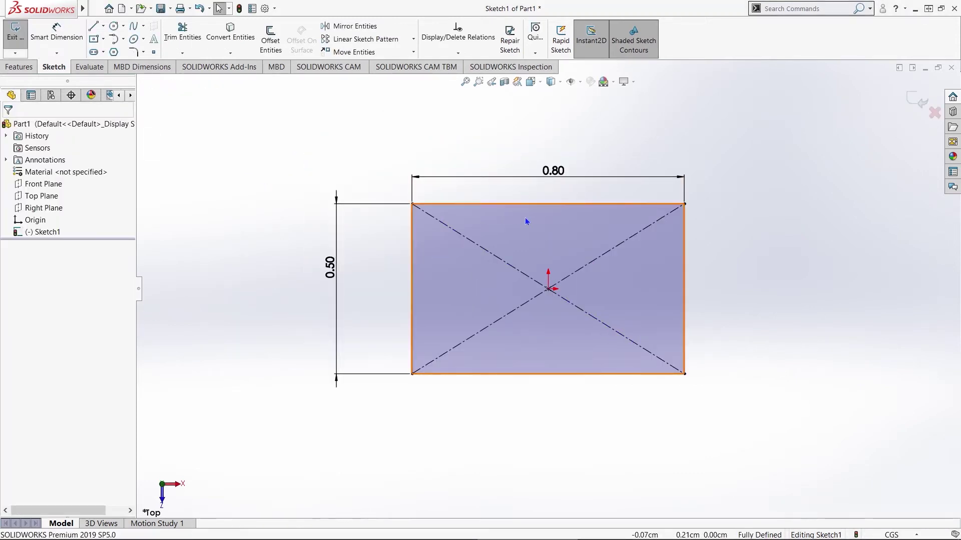
Extrude the rectangle into a solid block
click(19, 67)
click(21, 40)
key(Return)
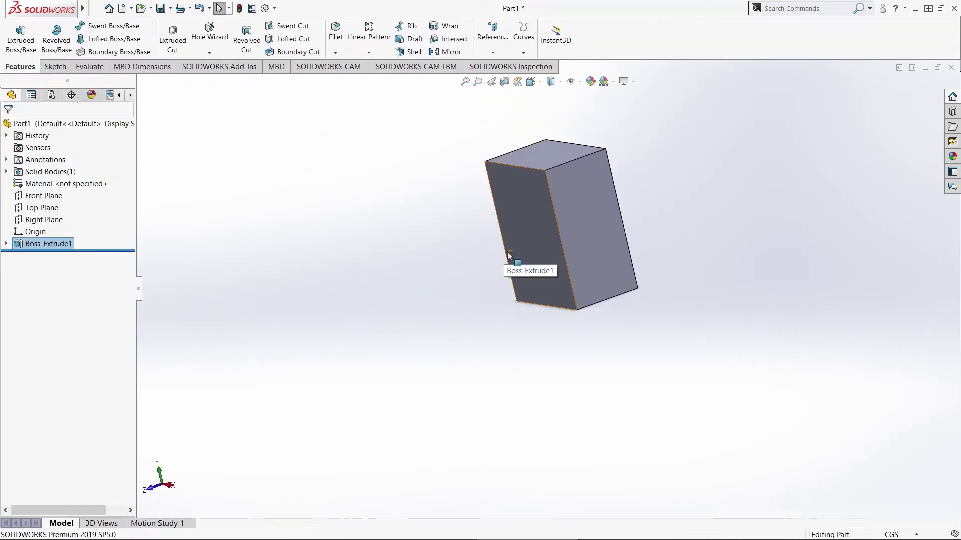
Sketch a centre rectangle about 0.38 by 0.22 cm from the origin on the block's end face
mouse_move(506, 251)
middle_down()
mouse_move(652, 229)
mouse_move(643, 264)
mouse_move(526, 218)
mouse_move(527, 231)
middle_up()
click(528, 232)
click(543, 210)
click(94, 39)
click(548, 289)
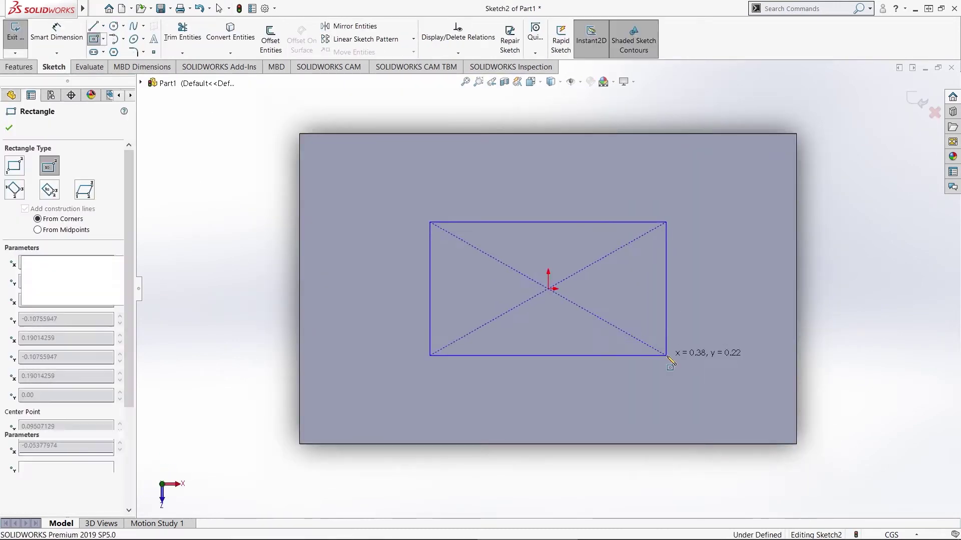
click(667, 356)
Dimension the inner rectangle 0.50 cm wide by 0.30 cm high
click(57, 33)
click(549, 222)
click(551, 202)
text(.50)
key(Return)
click(393, 294)
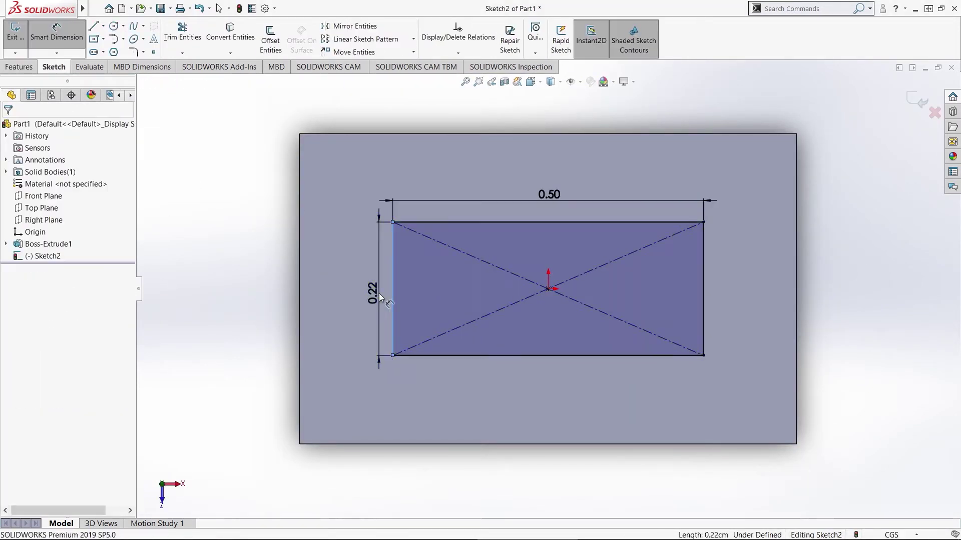
click(381, 296)
text(.30)
key(Return)
key(Escape)
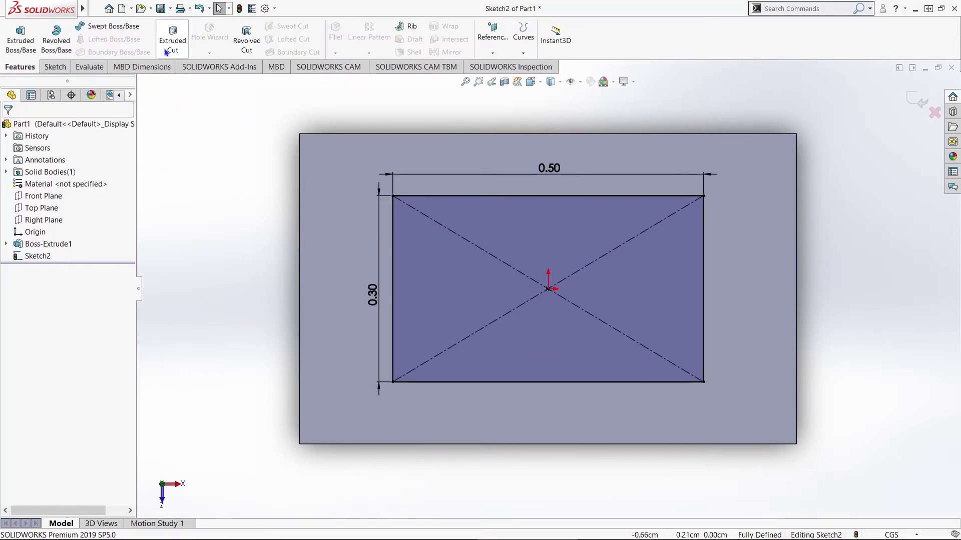
Extrude-cut the inner rectangle into the block as a blind pocket
click(172, 40)
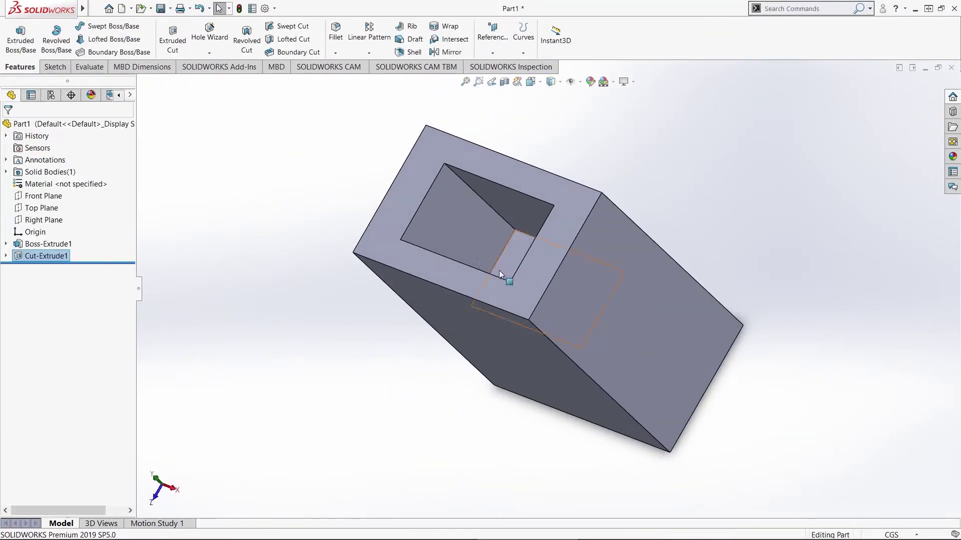
middle_drag(499, 270, 454, 273)
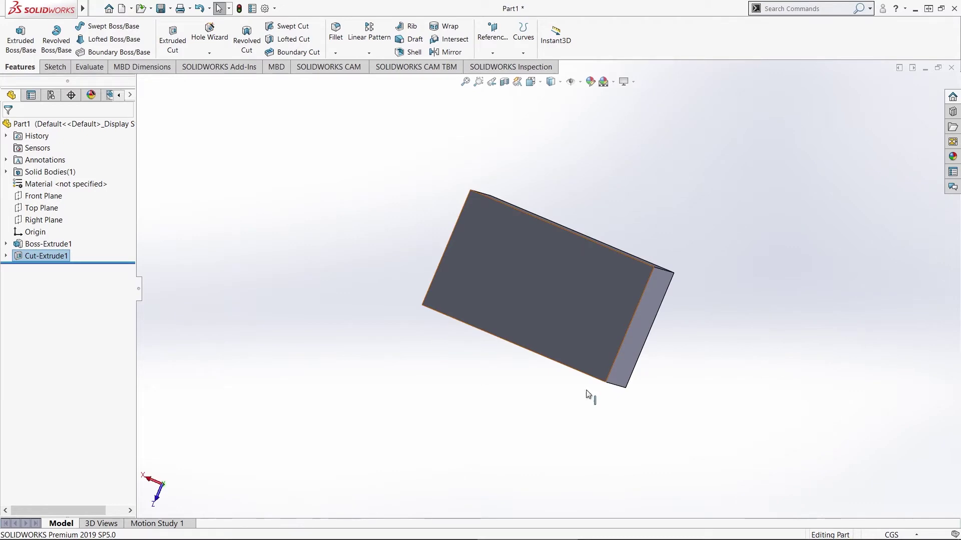
Fillet all edges of the end face opposite the pocket with a 0.10 cm radius
scroll(563, 232, down, 2)
middle_drag(563, 232, 581, 171)
click(335, 31)
click(523, 290)
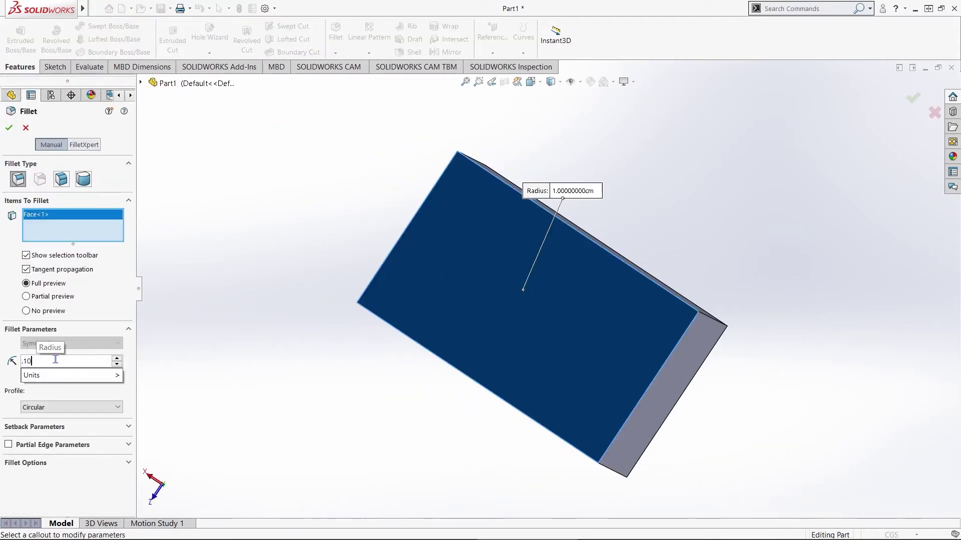
key(Return)
key(Return)
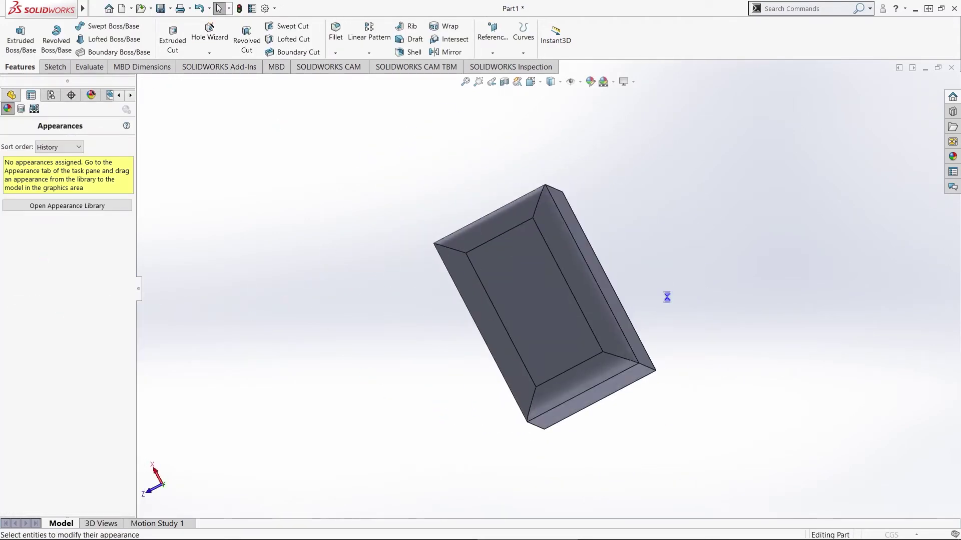
Apply a red appearance to the closed end face and its four surrounding fillet faces only
middle_drag(667, 298, 500, 330)
click(35, 391)
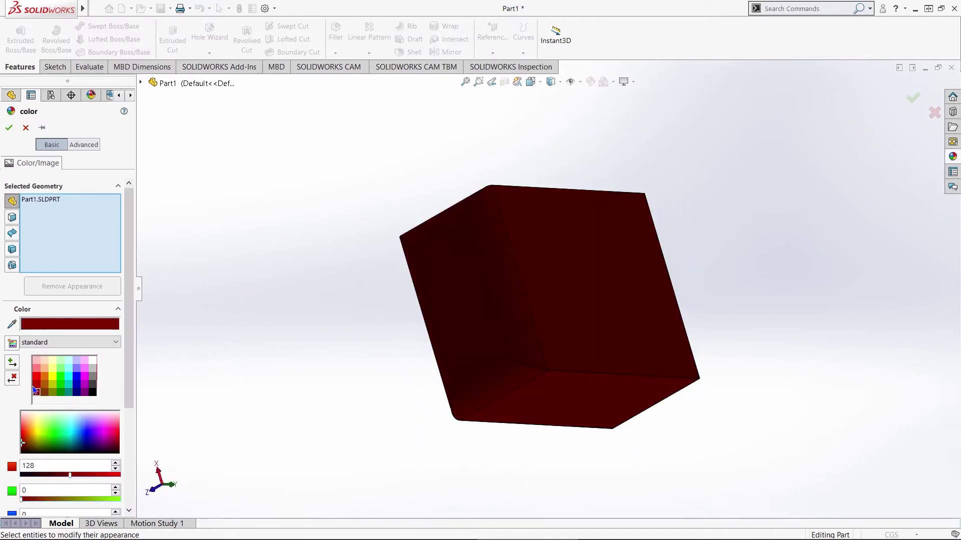
click(36, 377)
right_click(52, 201)
click(59, 210)
click(12, 274)
click(450, 347)
click(515, 339)
click(486, 383)
click(436, 347)
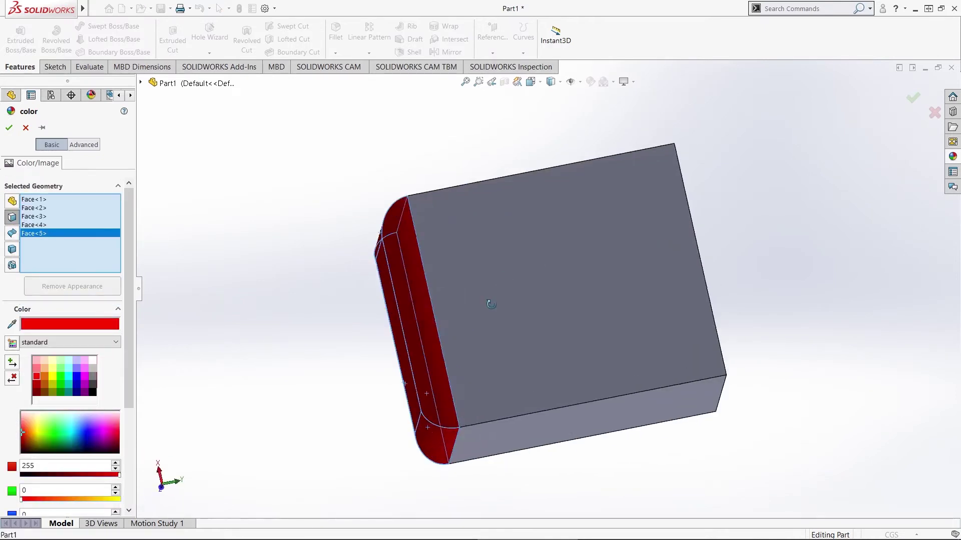
middle_drag(490, 304, 486, 306)
click(9, 128)
Apply a black appearance to the block's four side faces
right_click(49, 276)
click(95, 283)
middle_drag(351, 280, 225, 300)
click(92, 393)
middle_drag(320, 270, 181, 215)
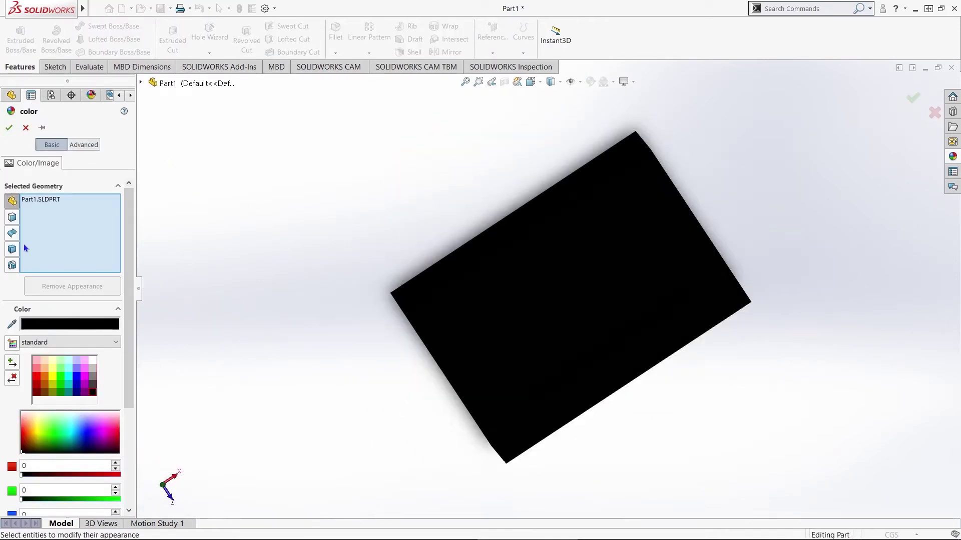
right_click(54, 232)
click(75, 241)
click(12, 275)
click(482, 273)
click(583, 344)
middle_drag(583, 344, 636, 335)
click(9, 128)
Add a white appearance for the block's remaining uncoloured pocket-side faces
right_click(24, 193)
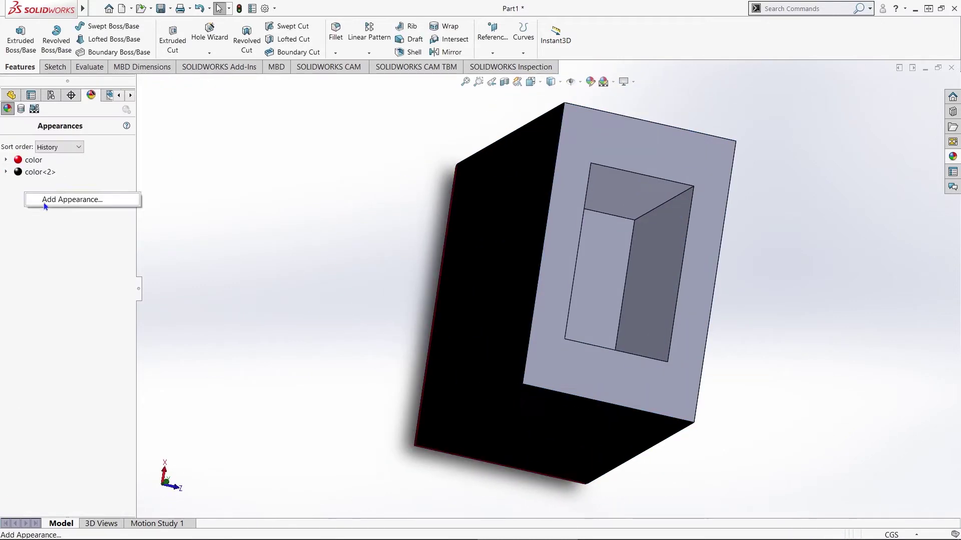
click(45, 205)
click(92, 362)
click(9, 128)
scroll(428, 288, up, 4)
mouse_move(430, 290)
middle_down()
mouse_move(659, 307)
mouse_move(594, 317)
mouse_move(562, 442)
middle_up()
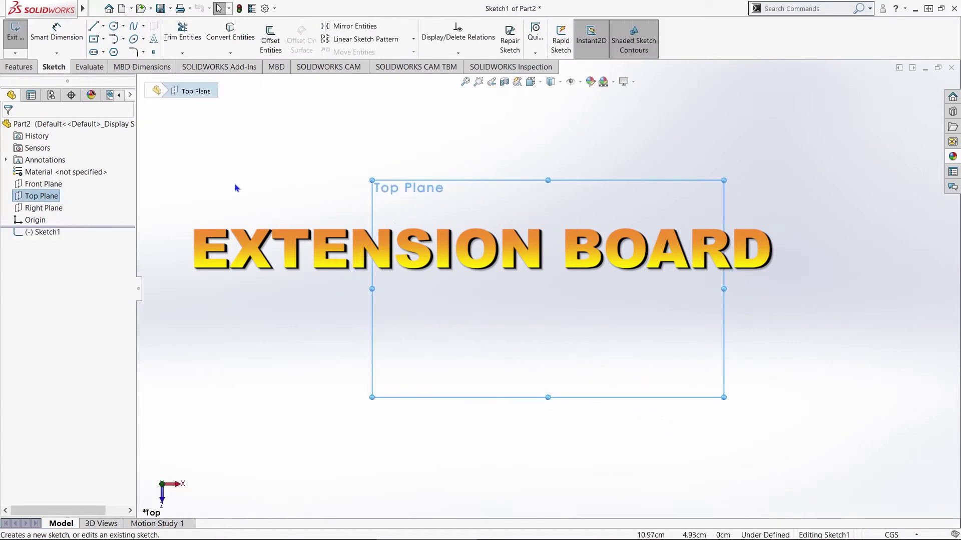
Sketch a centre rectangle on the Top Plane for the extension board
click(93, 39)
click(460, 249)
click(634, 316)
Dimension the rectangle 12 cm wide by 4 cm high and centre it on the origin
click(63, 41)
click(381, 183)
click(381, 152)
text(12)
key(Return)
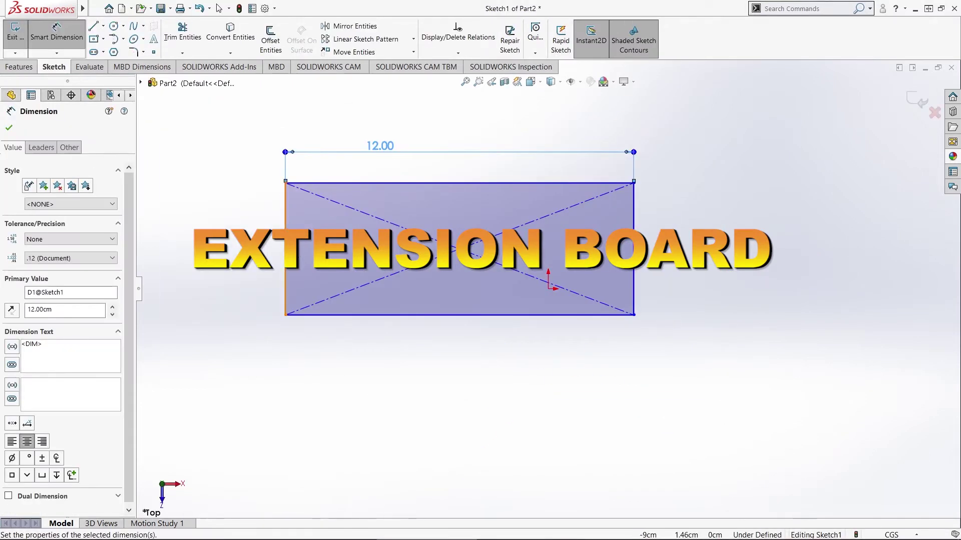
click(286, 247)
click(247, 245)
text(4)
key(Return)
key(Escape)
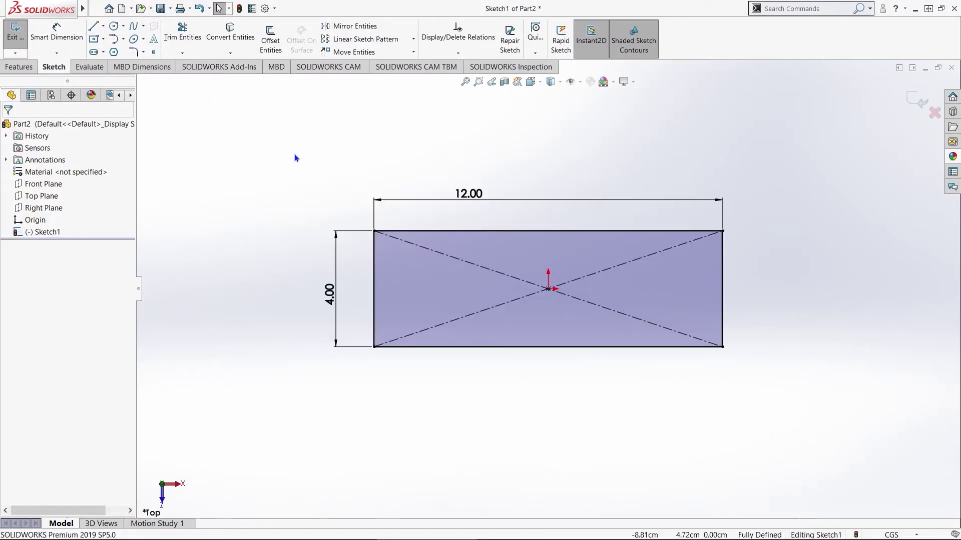
Round the two corners at the rectangle's left end with 0.5 cm sketch fillets
click(133, 51)
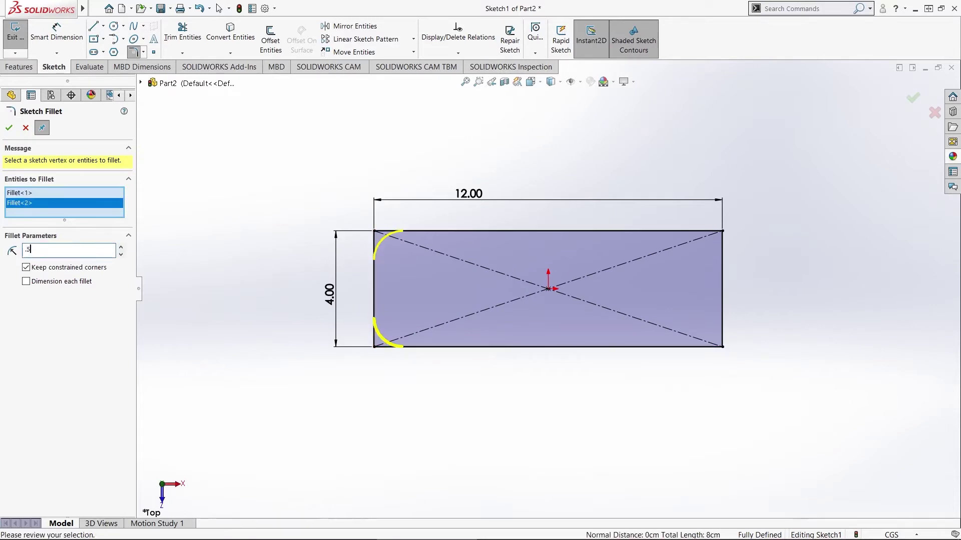
click(9, 128)
Extrude the board profile 2 cm as a blind boss
click(19, 67)
click(21, 40)
text(2)
key(Return)
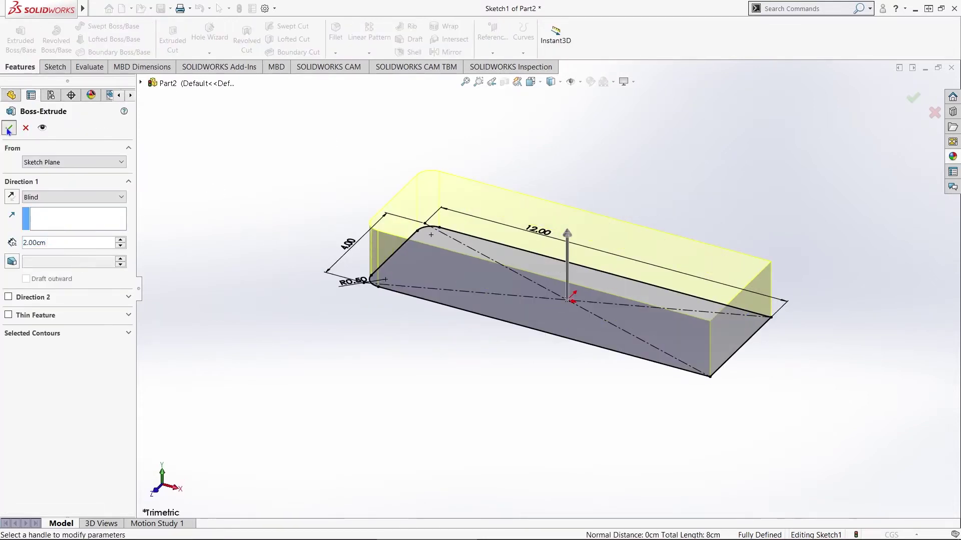
click(9, 129)
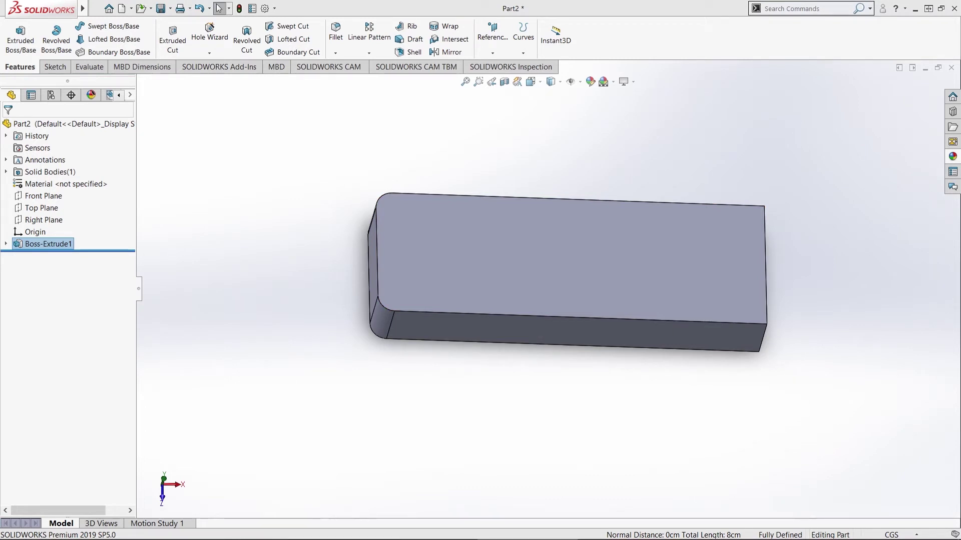
Start a sketch on the board's top face and view it face-on
middle_drag(619, 280, 590, 226)
scroll(620, 296, down, 2)
middle_drag(455, 287, 500, 320)
click(496, 302)
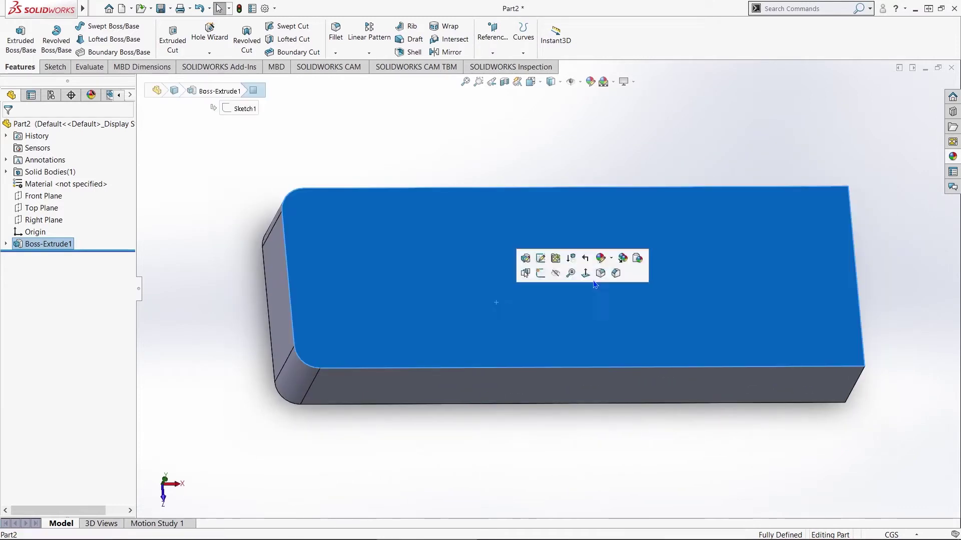
click(539, 272)
click(36, 256)
click(63, 238)
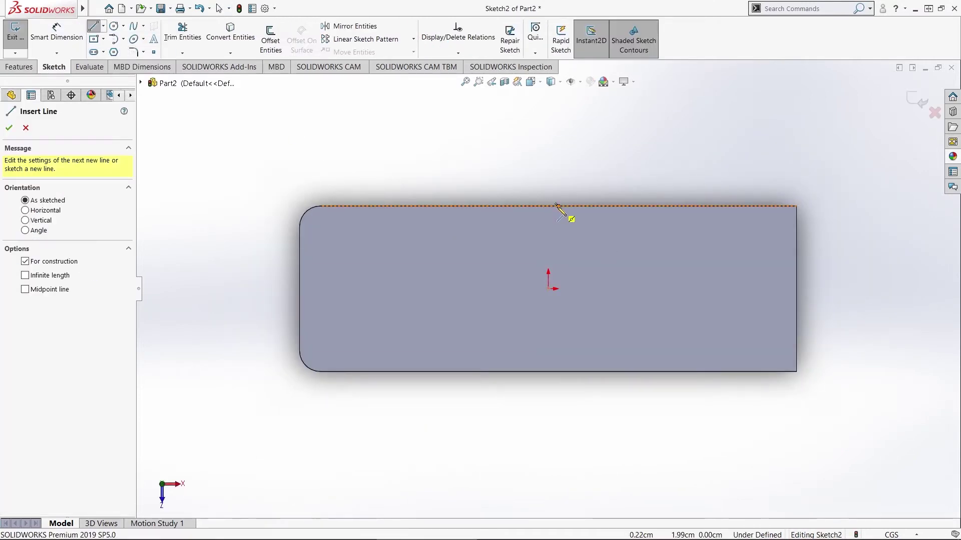
Draw construction lines across the board between the long edges' midpoints and between the corner-fillet ends, plus one lengthwise between the end midpoints
key(Escape)
click(320, 371)
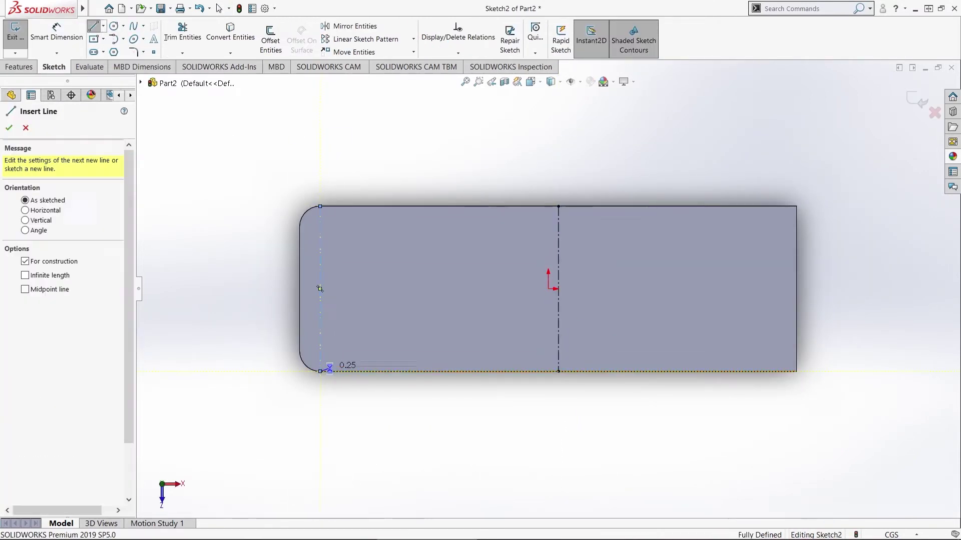
click(797, 288)
key(Escape)
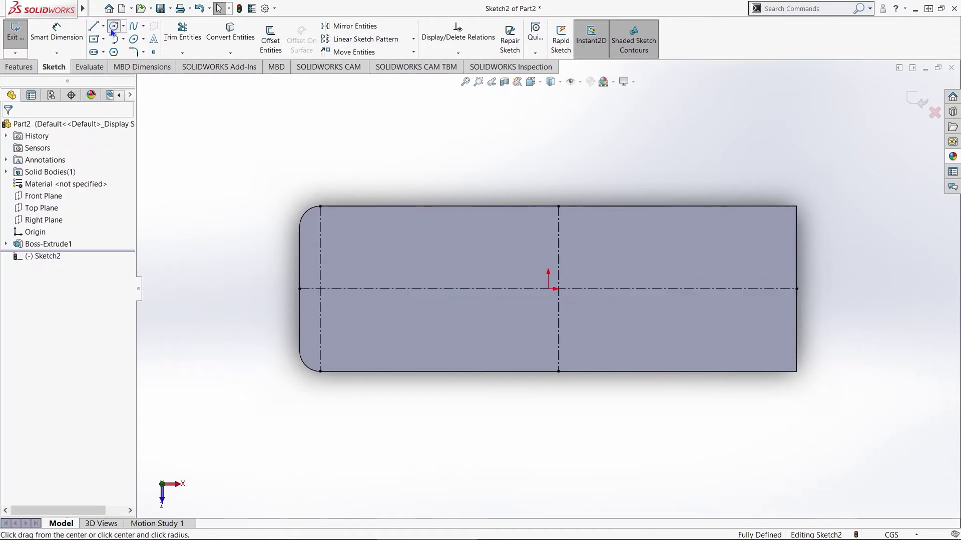
Sketch three circles outside the board outline, one above the long edge and one beyond each short end
click(250, 319)
key(Escape)
scroll(431, 311, up, 3)
scroll(444, 332, down, 3)
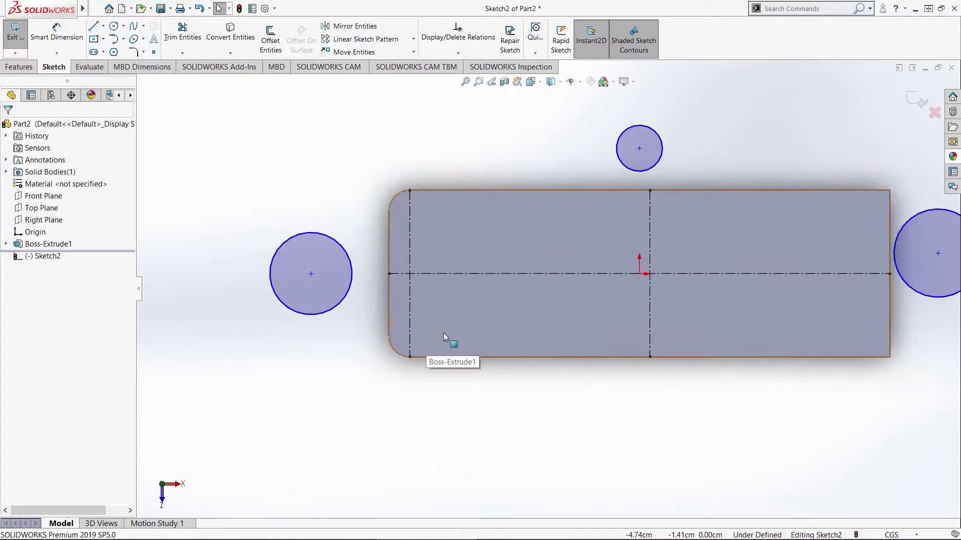
scroll(526, 296, up, 2)
scroll(625, 296, up, 1)
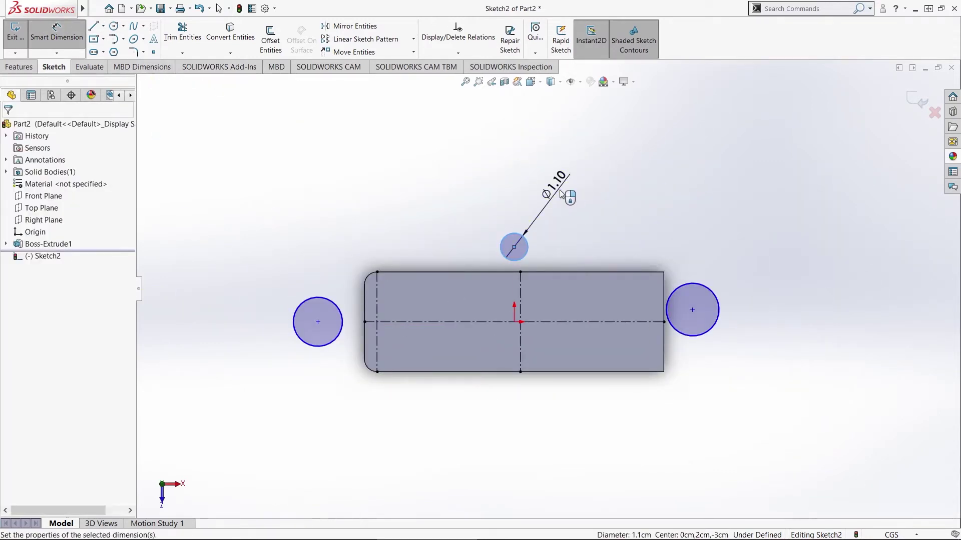
Set the upper circle's diameter to 0.7 cm and both end circles' diameters to 0.5 cm
click(558, 194)
text(0.7)
key(Return)
click(317, 297)
click(266, 244)
text(0.5)
key(Return)
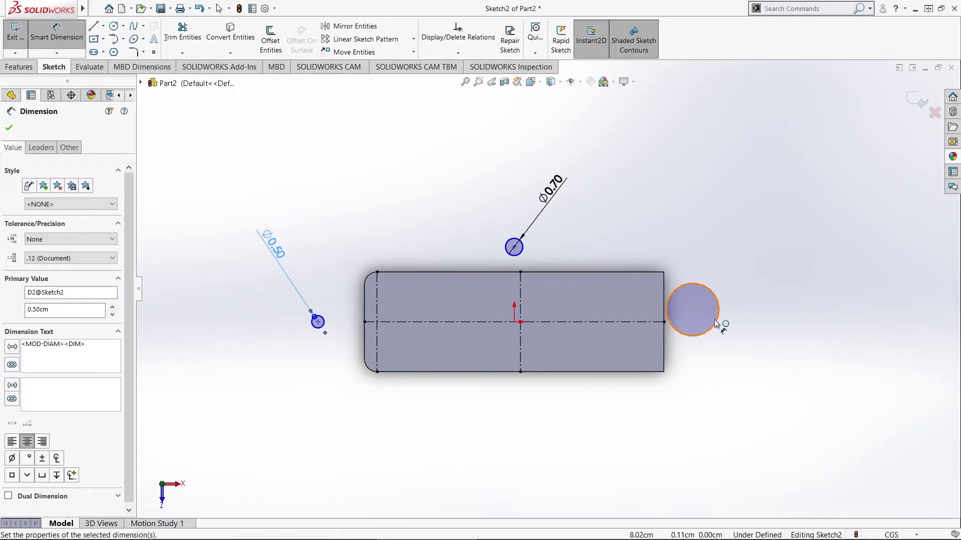
click(714, 324)
click(753, 264)
text(0.5)
key(Return)
Move the 0.7 cm circle onto the board near the upper rounded corner and dimension its centre 0.5 cm from the long edge
scroll(480, 235, down, 6)
click(623, 281)
click(441, 358)
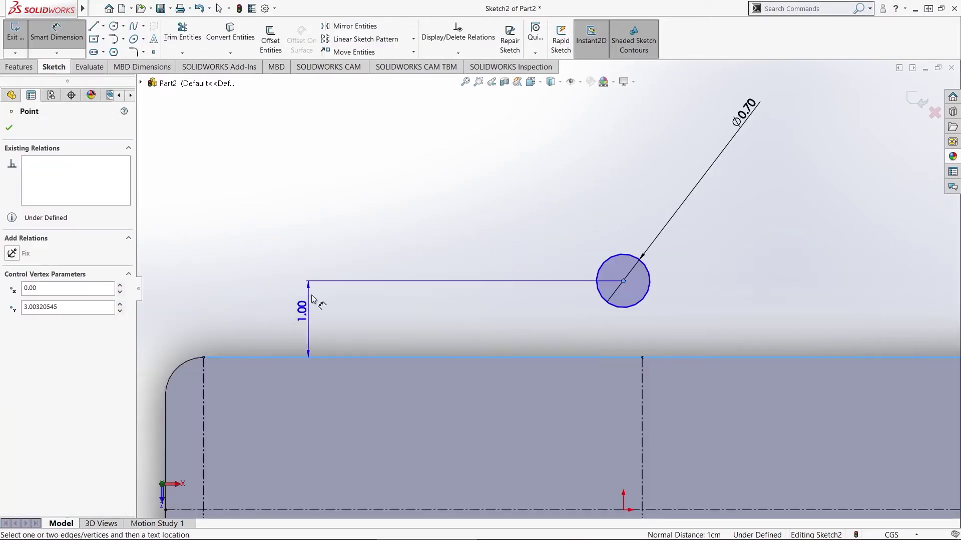
click(334, 397)
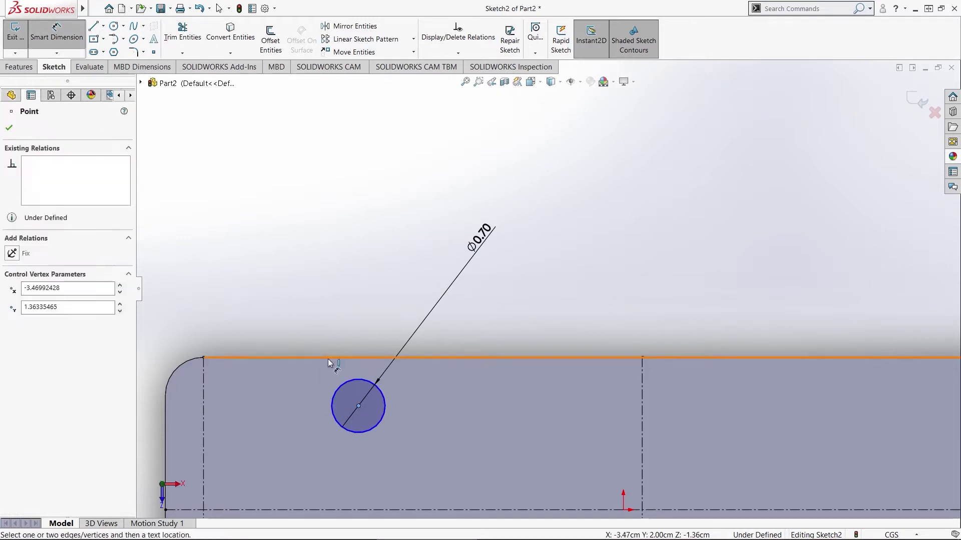
click(329, 359)
click(303, 328)
text(0.5)
key(Return)
Dimension the 0.7 cm circle's centre 0.8 cm from the construction line at the corner fillets
click(203, 390)
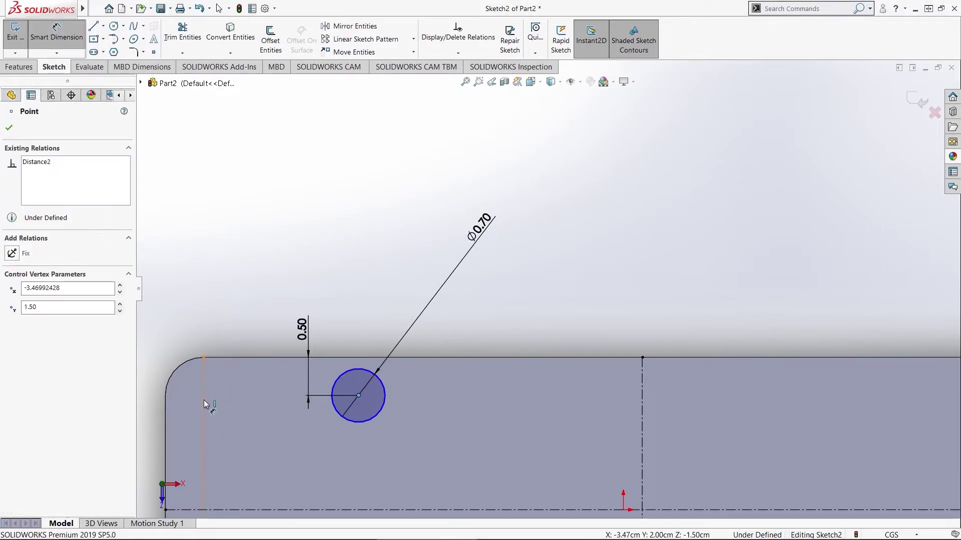
click(358, 396)
click(235, 400)
text(0.8)
key(Return)
scroll(318, 429, up, 2)
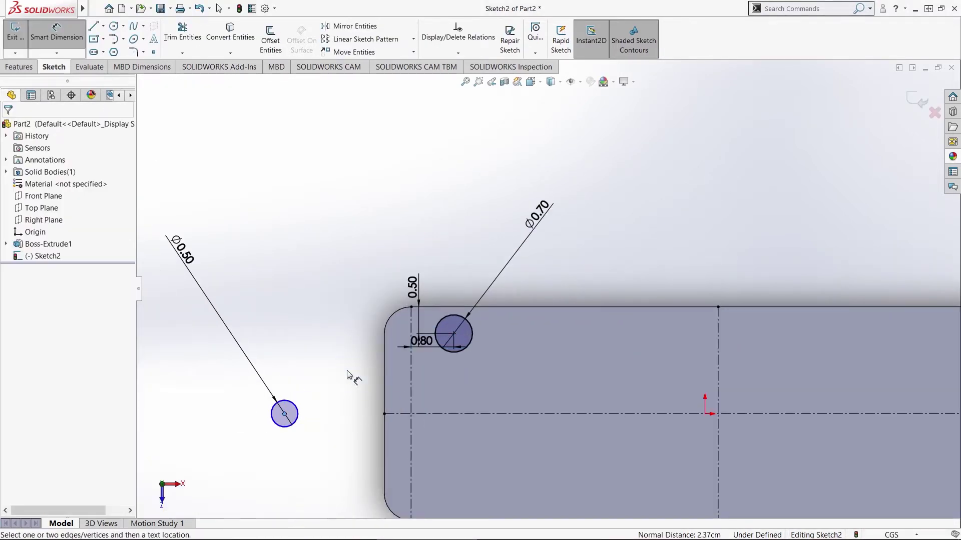
Constrain the 0.5 cm circle beyond the rounded end to the midpoint of the construction line at the corner fillets
key(Escape)
scroll(227, 443, down, 3)
click(329, 391)
click(12, 304)
scroll(589, 317, up, 4)
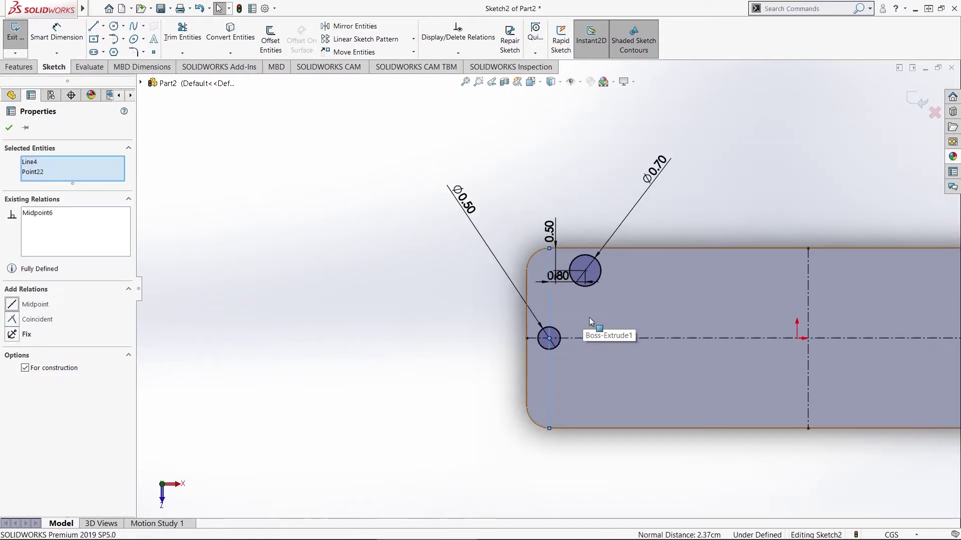
scroll(826, 310, up, 4)
scroll(701, 301, down, 6)
Align the centre of the 0.5 cm circle beyond the square end with the board's lengthwise construction line
click(57, 39)
scroll(395, 283, up, 3)
click(93, 26)
key(Escape)
scroll(585, 288, down, 5)
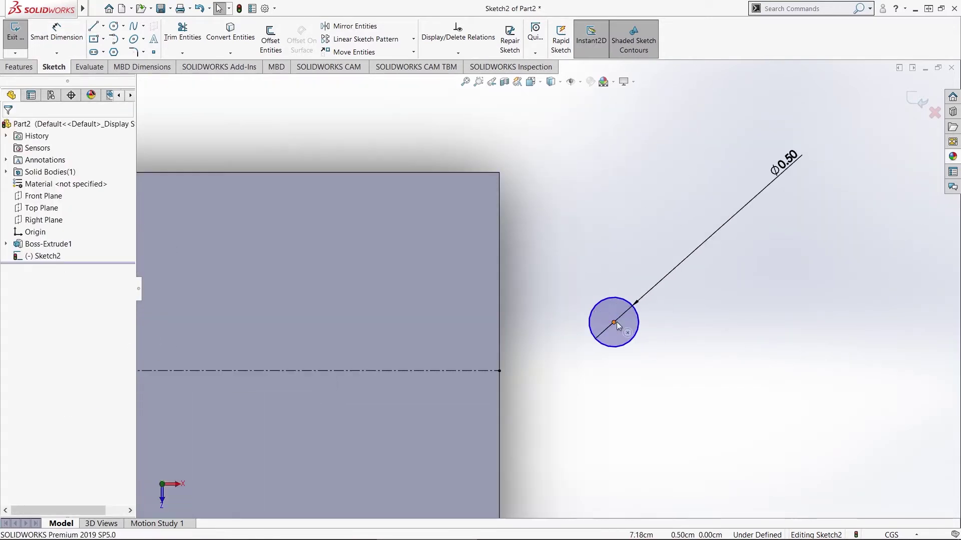
click(614, 323)
scroll(615, 325, up, 8)
scroll(346, 314, down, 6)
scroll(563, 313, up, 2)
ctrl+click(520, 296)
scroll(644, 316, up, 5)
scroll(820, 326, down, 4)
click(729, 284)
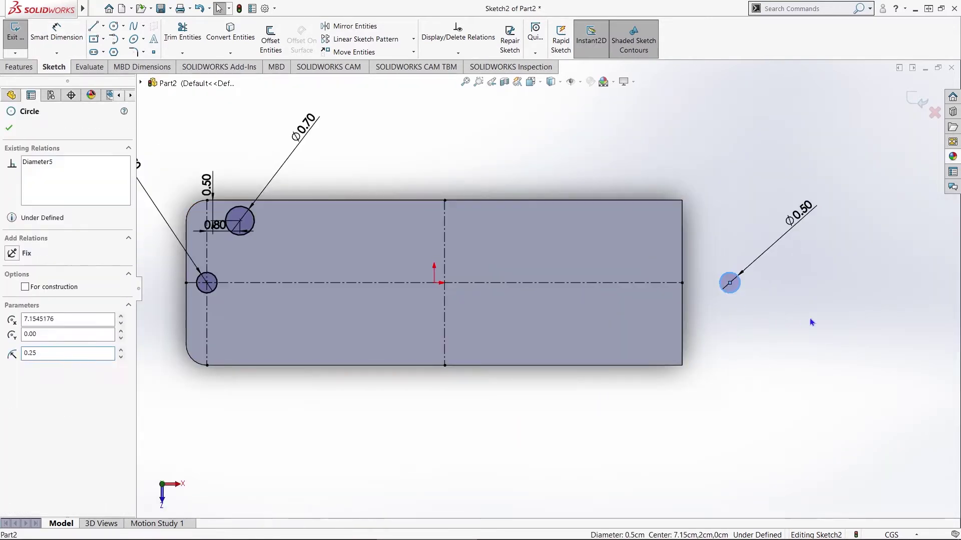
Slide the aligned 0.5 cm circle onto the board and dimension its centre 1.7 cm from the other 0.5 cm circle
click(811, 321)
drag(730, 283, 376, 283)
scroll(329, 273, down, 4)
click(57, 37)
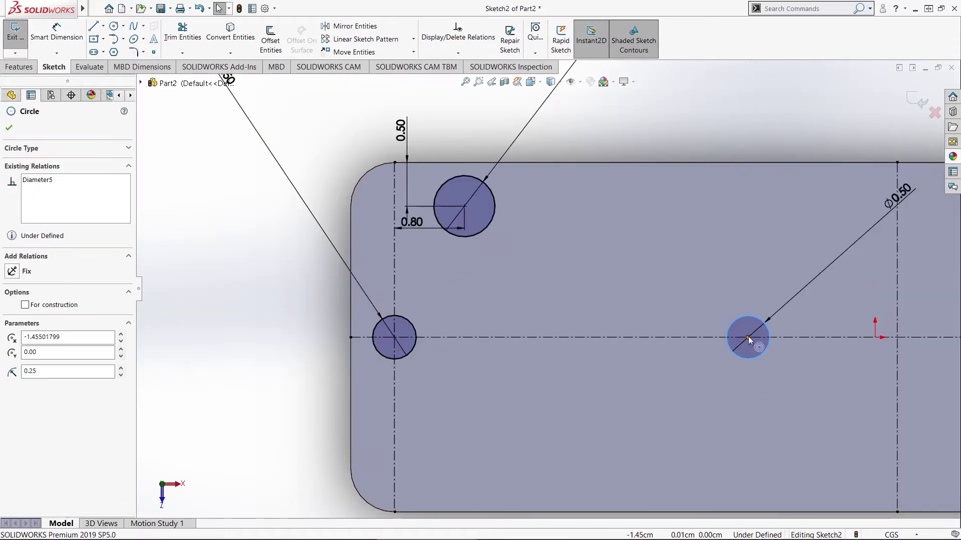
click(395, 338)
click(551, 408)
text(1.7)
key(Return)
scroll(549, 296, up, 2)
click(371, 171)
key(Escape)
scroll(637, 328, up, 3)
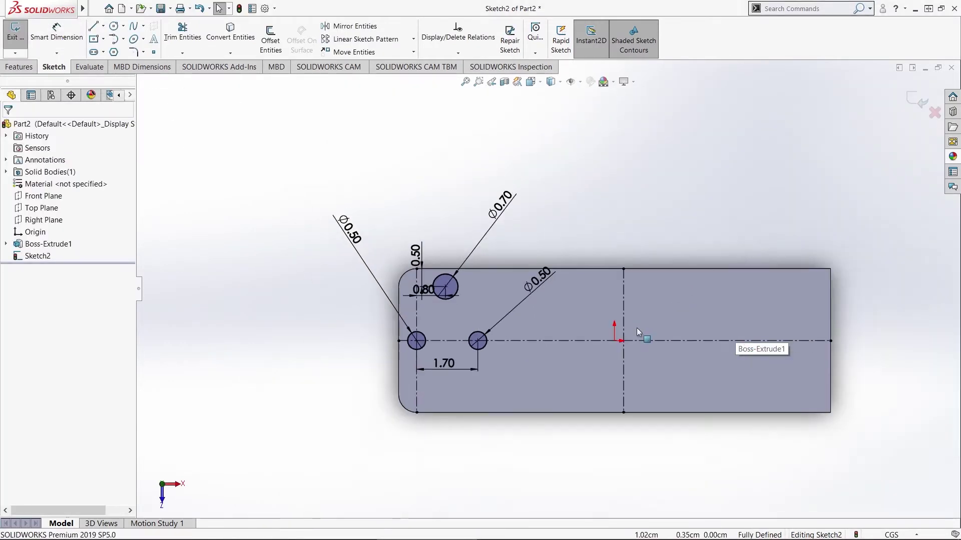
Create a linear sketch pattern of the three circles along the X-axis with 4 cm spacing and 3 instances
scroll(384, 322, down, 1)
click(53, 67)
click(366, 40)
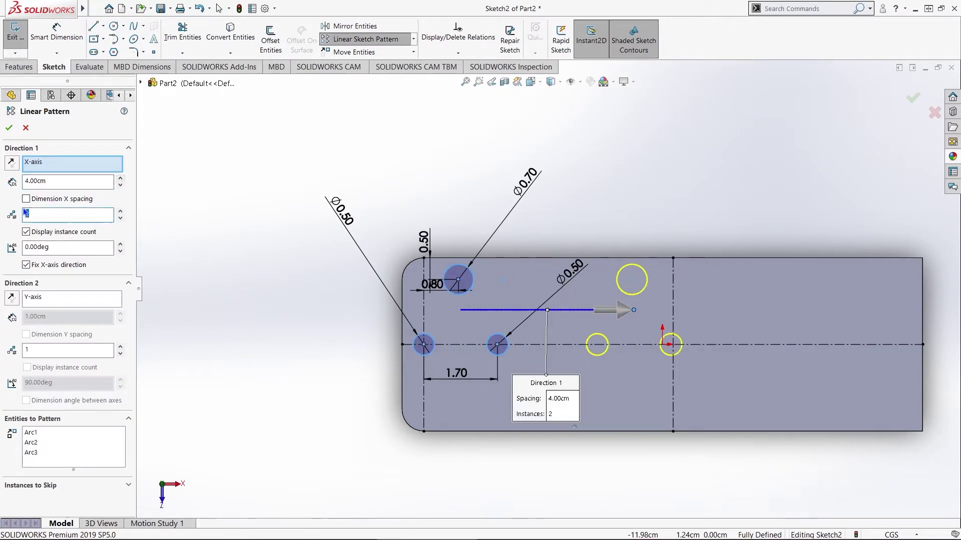
key(Return)
Dimension the distance between the second 0.5 cm circle and the first patterned small circle on the lengthwise construction line
scroll(547, 288, up, 1)
click(508, 337)
click(589, 336)
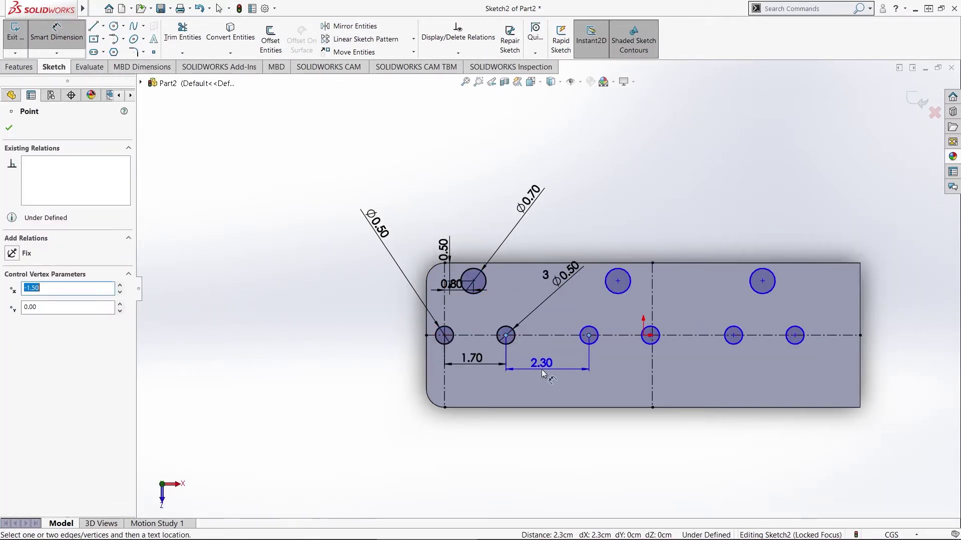
click(544, 369)
key(Return)
key(Escape)
Cut the patterned circles into the board as a 2 cm blind extruded cut
scroll(261, 165, up, 1)
scroll(150, 116, down, 1)
click(20, 67)
click(173, 40)
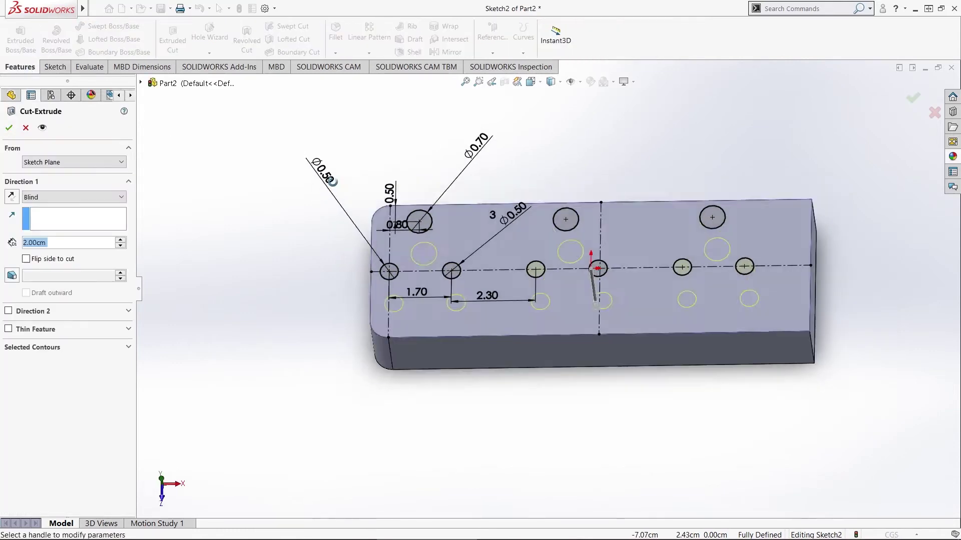
key(Return)
middle_drag(245, 205, 282, 140)
key(Return)
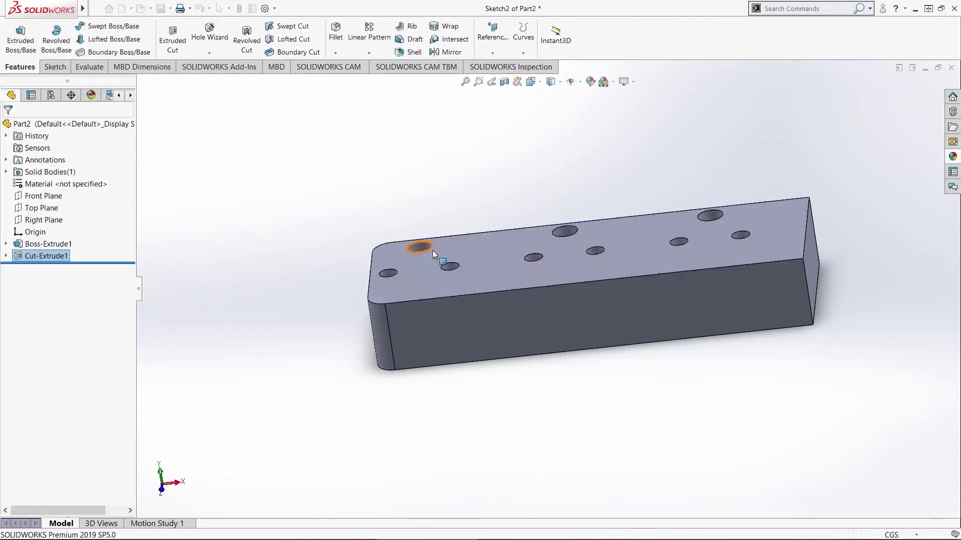
scroll(432, 253, up, 2)
middle_drag(432, 260, 665, 244)
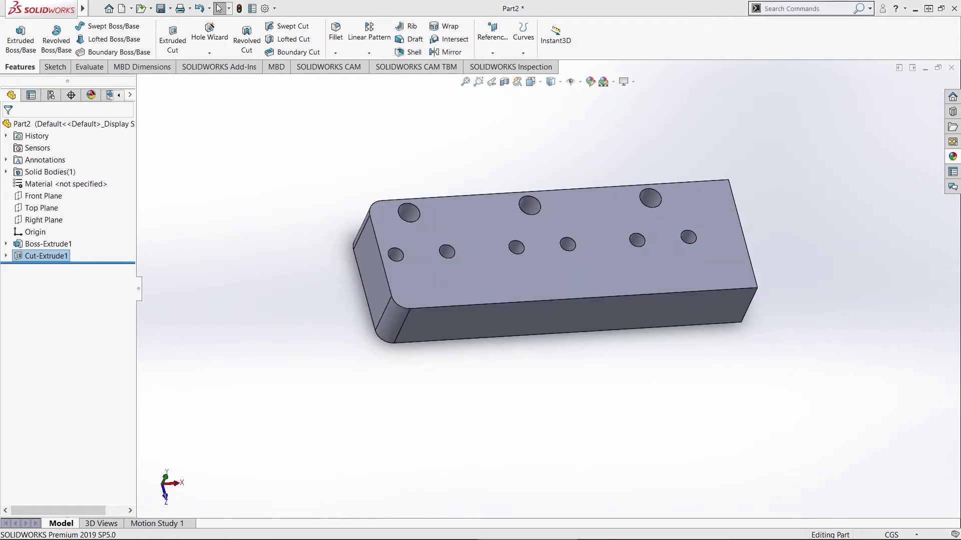
Chamfer the upper and lower edges of the board's square end with a 1 cm symmetric distance
middle_drag(470, 290, 575, 266)
click(336, 53)
click(352, 77)
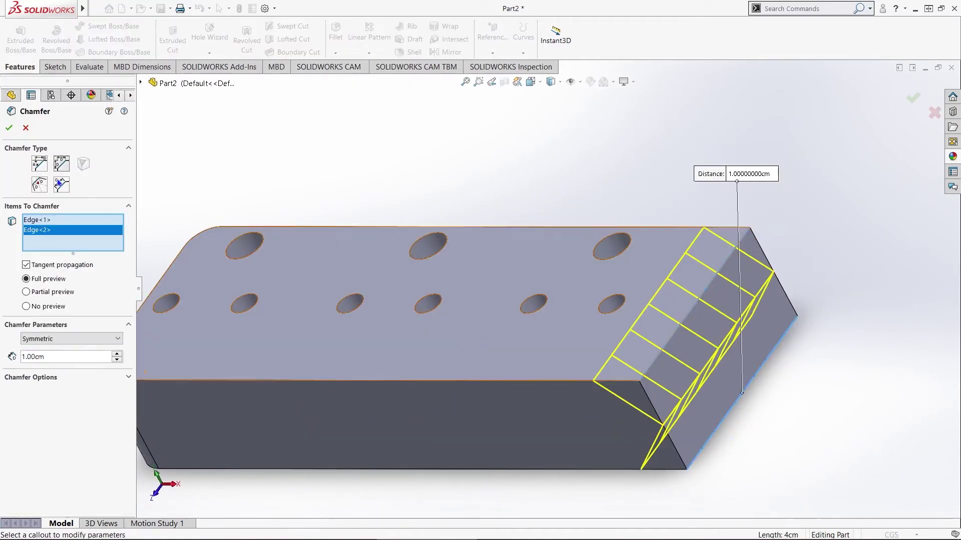
click(9, 128)
scroll(721, 315, up, 4)
middle_drag(720, 315, 751, 305)
Start a black colour appearance, clear its preselected geometry and limit the selection to faces
click(91, 95)
scroll(700, 346, down, 2)
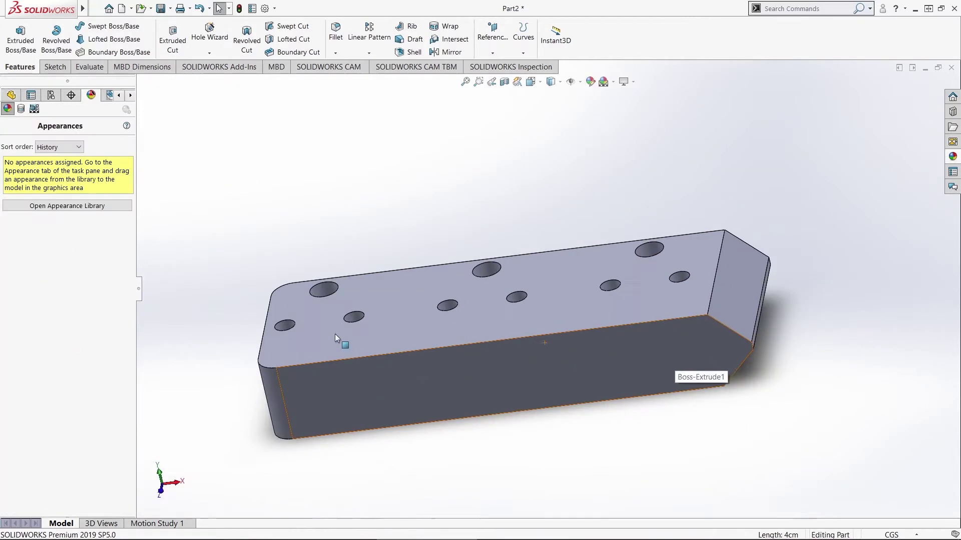
click(72, 208)
click(92, 392)
right_click(55, 210)
click(78, 219)
right_click(55, 221)
click(84, 231)
click(12, 273)
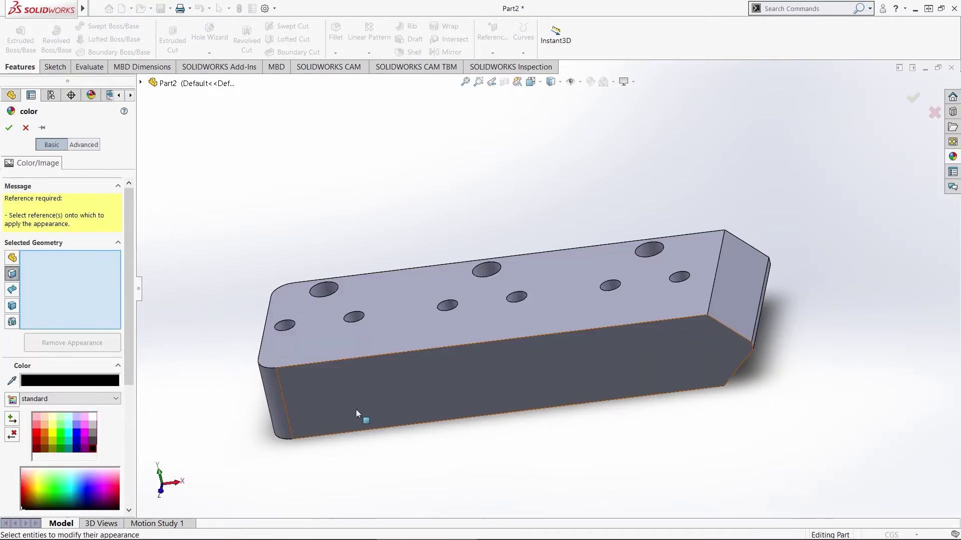
Apply the black appearance to the board's side, rounded-end and chamfered-end faces
click(356, 409)
click(276, 401)
click(605, 286)
click(407, 332)
middle_drag(617, 334, 483, 280)
click(553, 303)
click(453, 361)
click(455, 344)
click(457, 316)
click(10, 129)
Apply a cyan appearance to the board's underside and start adding another appearance
right_click(46, 189)
click(75, 196)
click(69, 376)
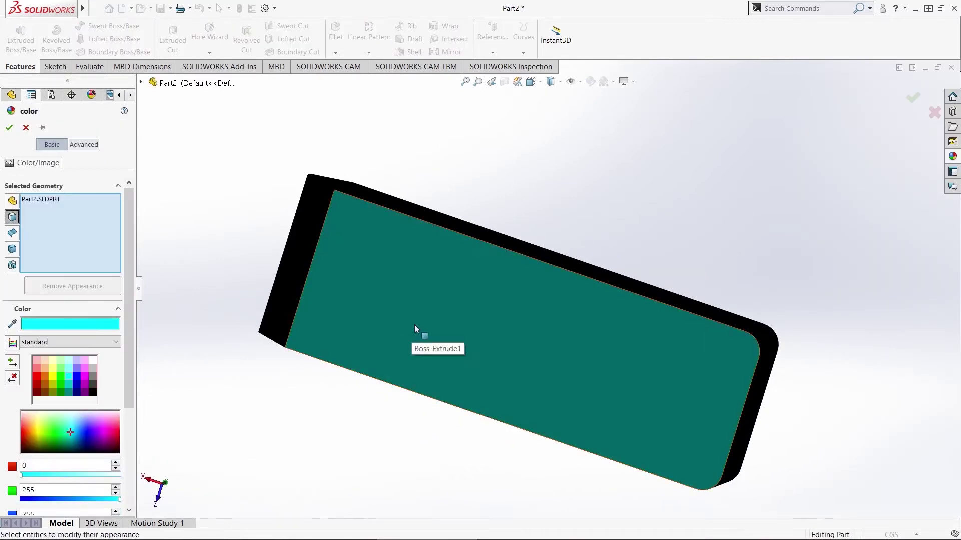
middle_drag(405, 225, 434, 357)
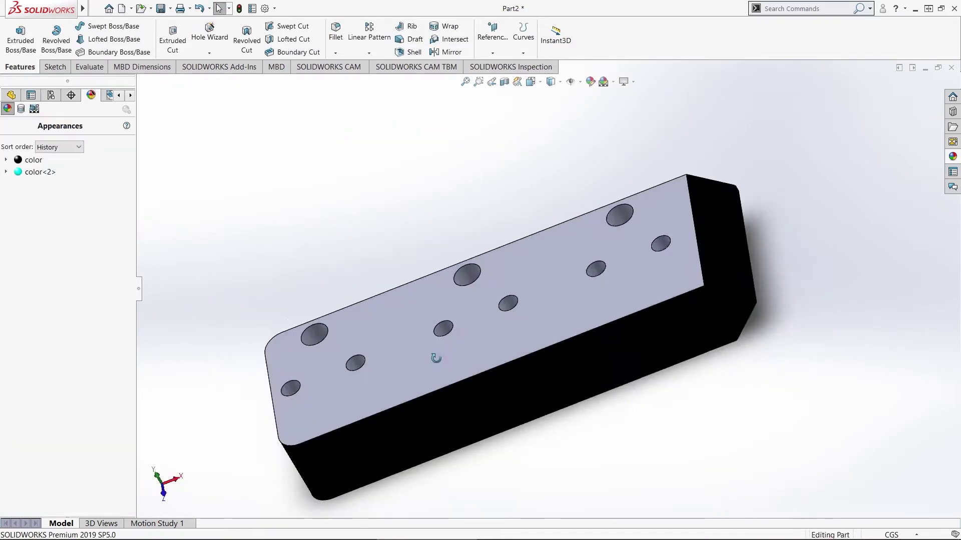
right_click(41, 202)
click(70, 209)
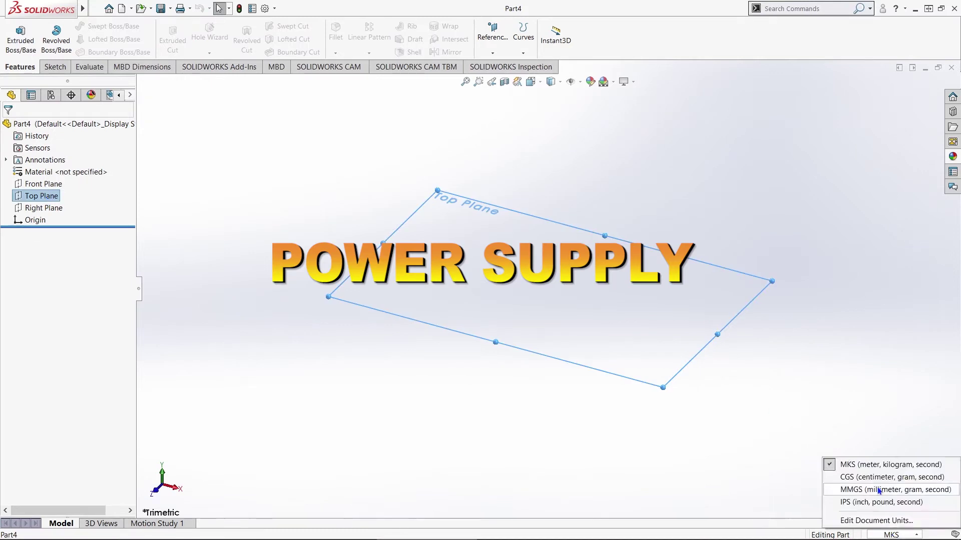
Sketch a centre rectangle on the Top Plane of the new power supply part
click(94, 39)
click(498, 257)
click(613, 327)
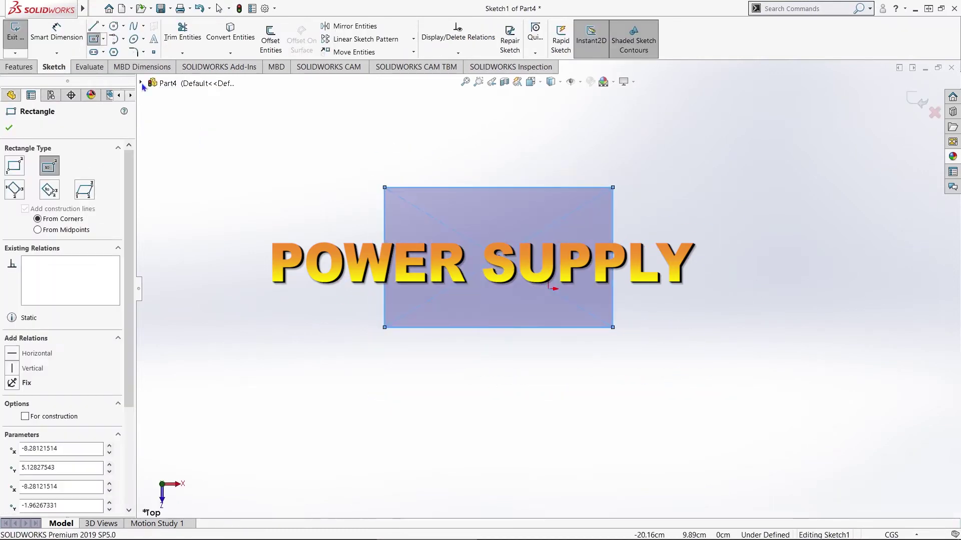
Dimension the rectangle 6 cm by 6 cm and place its centre on the origin
click(57, 32)
click(469, 188)
click(470, 145)
text(6)
key(Return)
click(385, 260)
click(326, 258)
text(6)
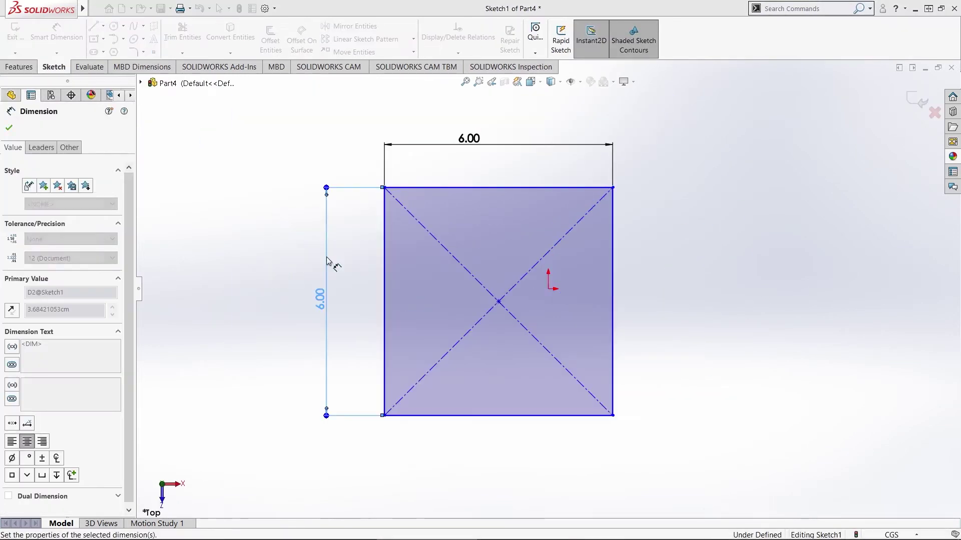
key(Return)
click(499, 301)
drag(499, 301, 549, 289)
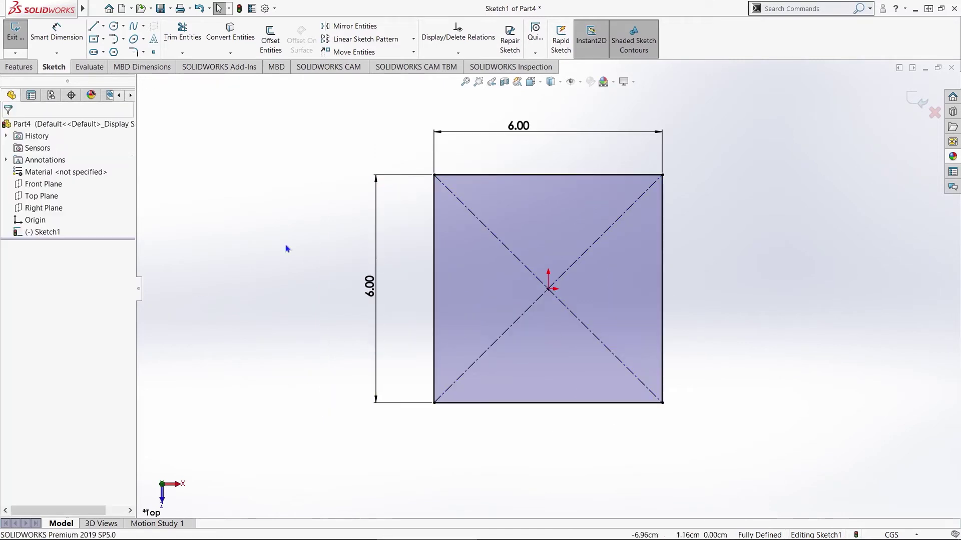
Extrude the 6 cm square upward into a solid block
click(22, 71)
click(21, 40)
key(Return)
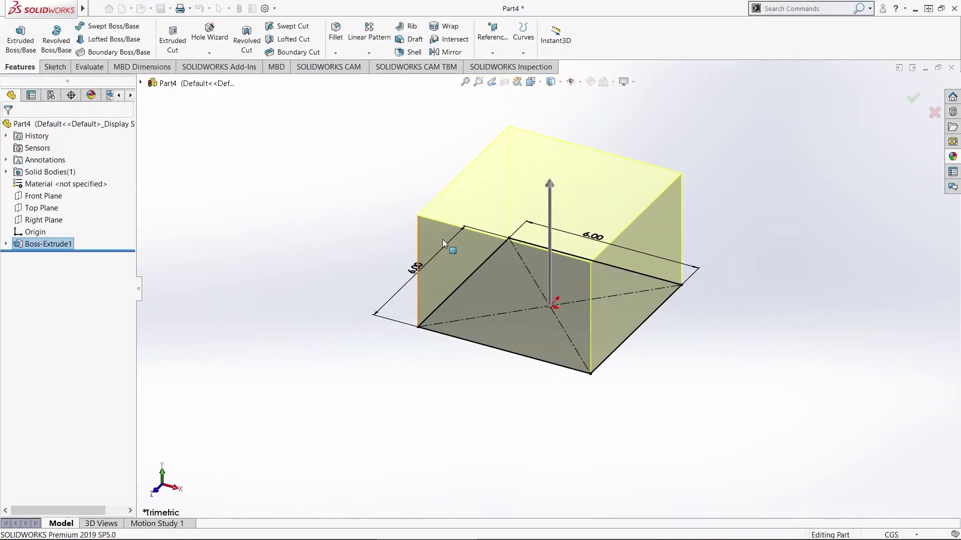
Start a face-on sketch on a side face of the block and draw a vertical construction line through its middle
click(629, 236)
click(637, 241)
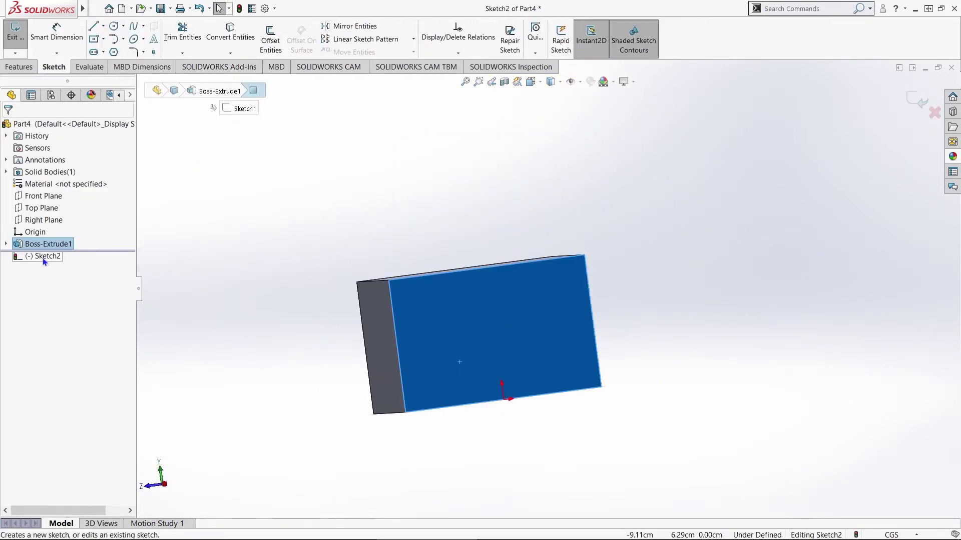
click(44, 257)
click(110, 52)
drag(547, 124, 548, 455)
key(Escape)
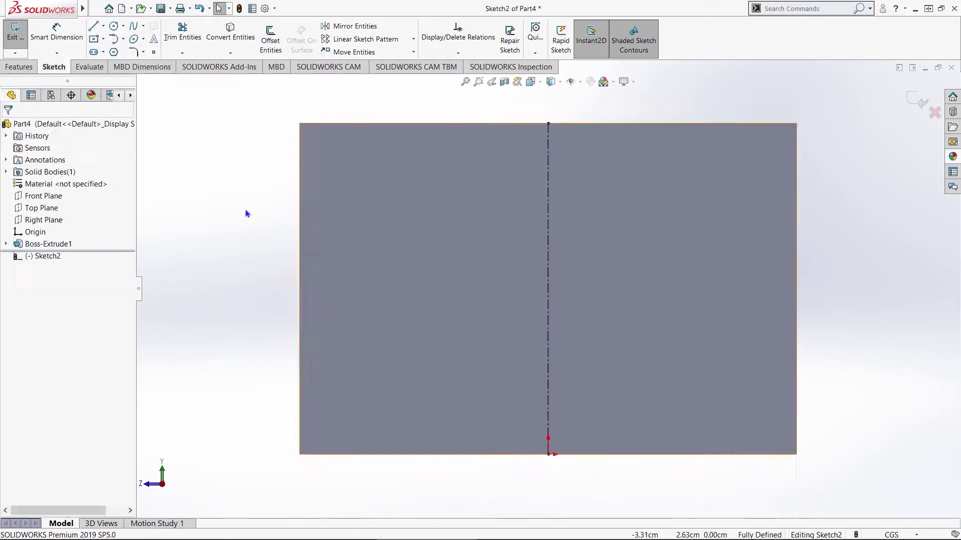
Sketch a circle beside the vertical construction line and set its diameter to 1 cm
click(115, 26)
click(479, 235)
click(509, 272)
key(Escape)
scroll(532, 271, down, 3)
key(d)
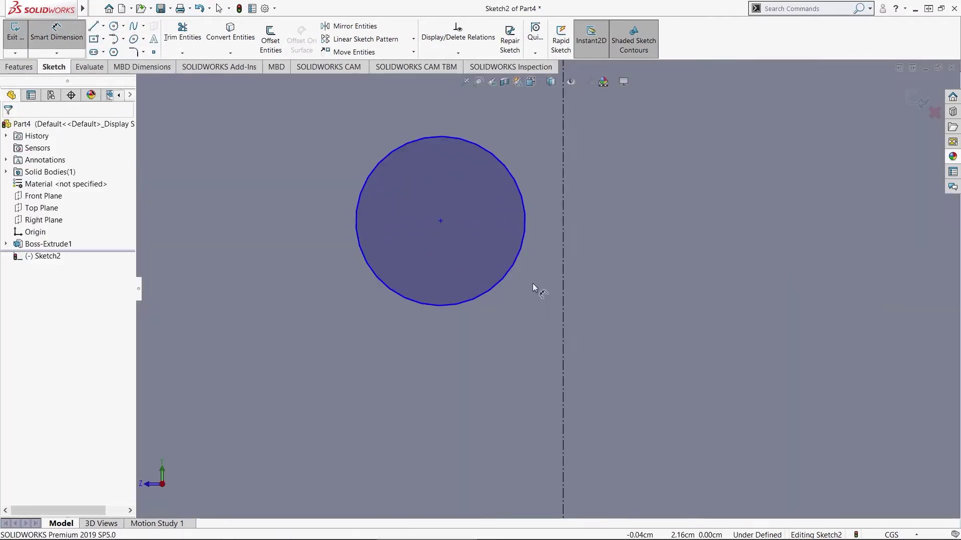
click(510, 268)
click(653, 311)
text(1)
key(Return)
key(Escape)
Constrain the 1 cm circle's centre to the midpoint of the vertical construction line
ctrl+middle_drag(516, 272, 668, 297)
click(264, 261)
click(592, 246)
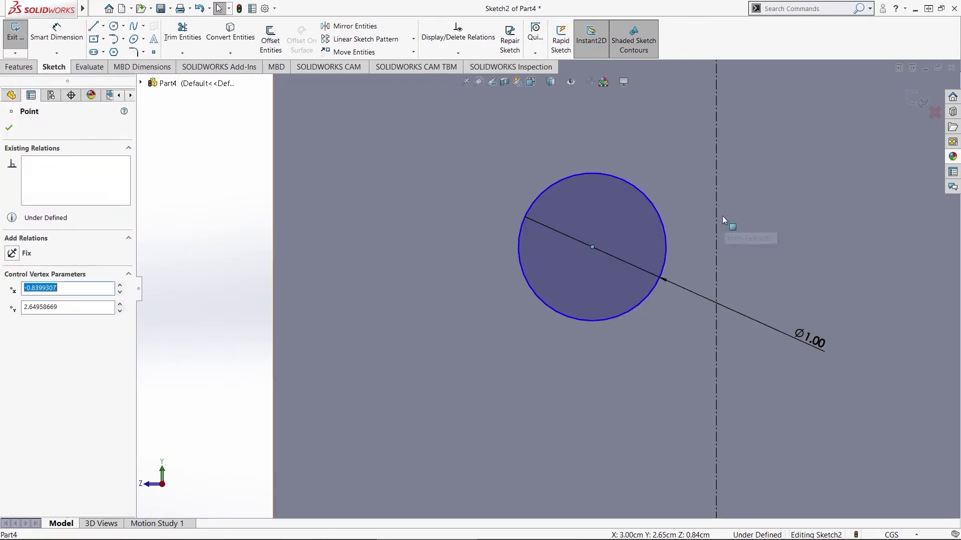
ctrl+click(717, 216)
click(35, 306)
scroll(538, 296, up, 4)
key(Escape)
Extrude the 1 cm circle outward from the block's side face as a cylindrical boss
middle_drag(529, 295, 515, 290)
scroll(515, 290, down, 2)
scroll(515, 290, up, 3)
click(19, 67)
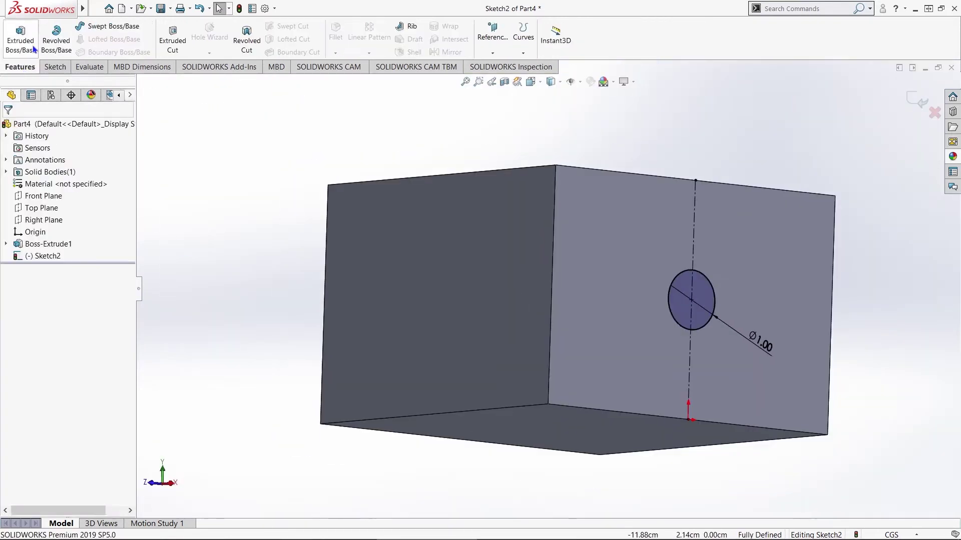
click(29, 45)
key(Return)
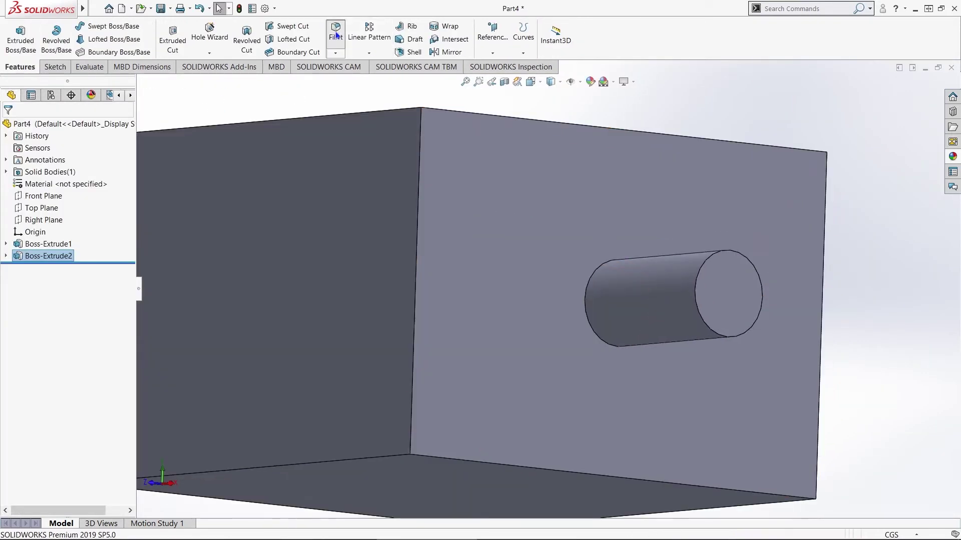
Fillet the outer end edge of the cylindrical boss with a 0.3 cm radius
scroll(639, 279, down, 2)
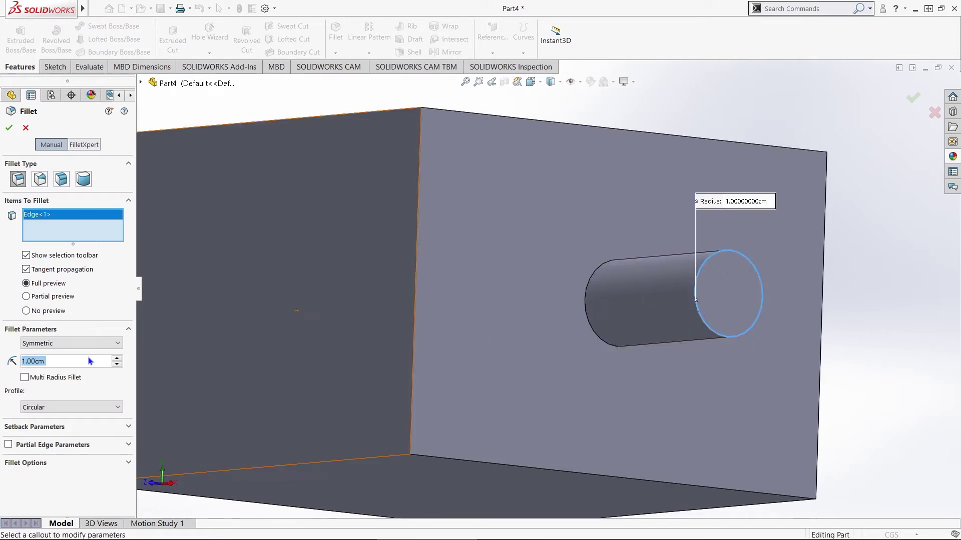
click(9, 129)
Start a face-on sketch on the block's opposite side face and draw a vertical construction line through its middle
scroll(626, 280, up, 4)
mouse_move(636, 283)
middle_down()
mouse_move(577, 254)
mouse_move(590, 256)
mouse_move(666, 383)
middle_up()
click(665, 383)
click(681, 368)
click(35, 280)
click(59, 267)
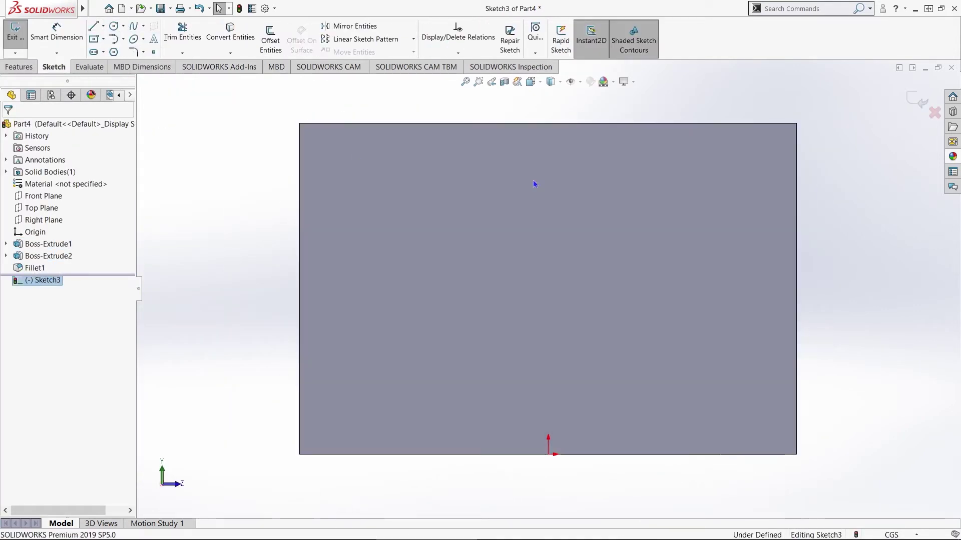
click(103, 26)
click(116, 49)
click(548, 123)
click(548, 455)
Sketch a circle beside the construction line on the opposite side face and set its diameter to 1 cm
click(113, 26)
click(356, 228)
click(398, 229)
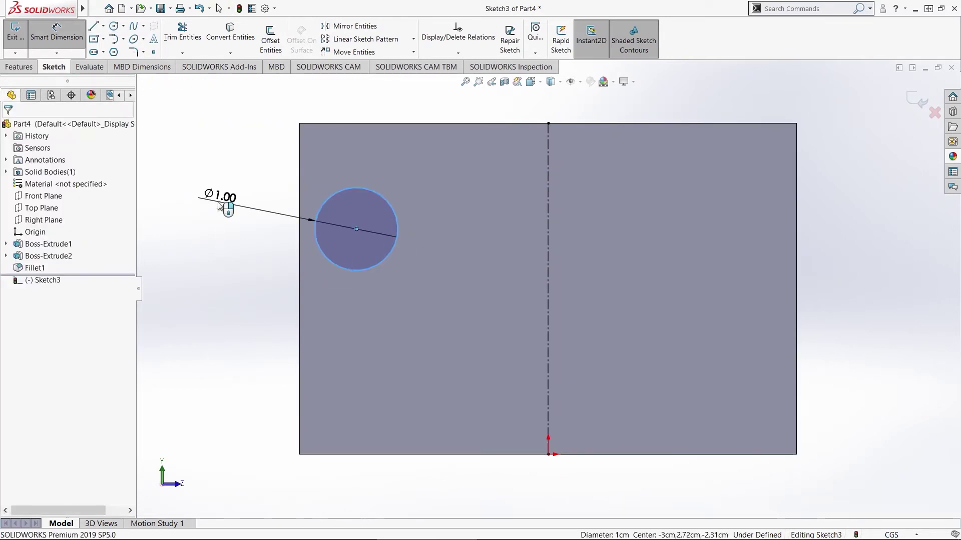
click(216, 200)
Constrain the new circle's centre to the midpoint of the vertical construction line
click(357, 229)
ctrl+click(549, 268)
click(30, 319)
key(Escape)
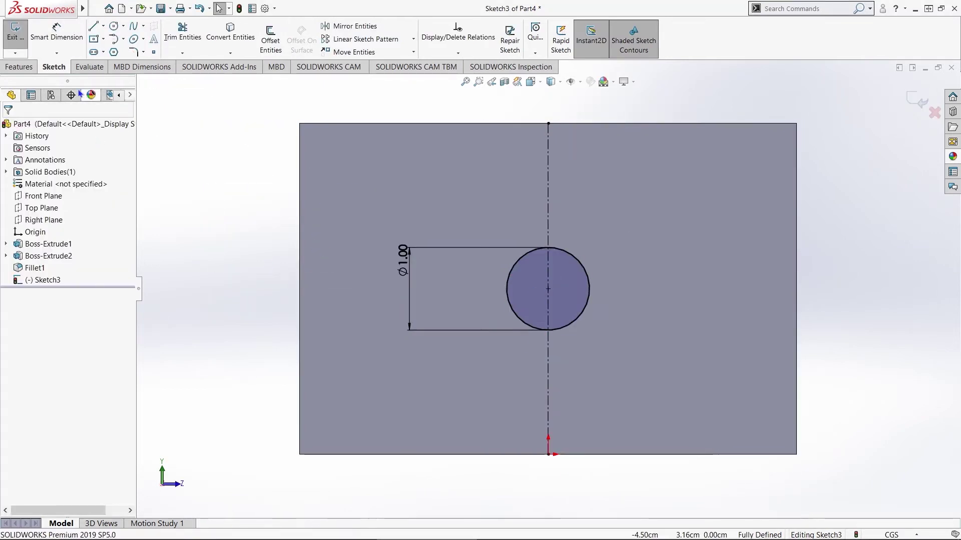
Extrude the centred circle outward from the opposite side face as a second cylindrical boss
click(19, 67)
click(21, 40)
click(9, 128)
Fillet the outer end edge of the second cylindrical boss with a 0.3 cm radius
middle_drag(397, 269, 411, 240)
click(335, 37)
click(595, 244)
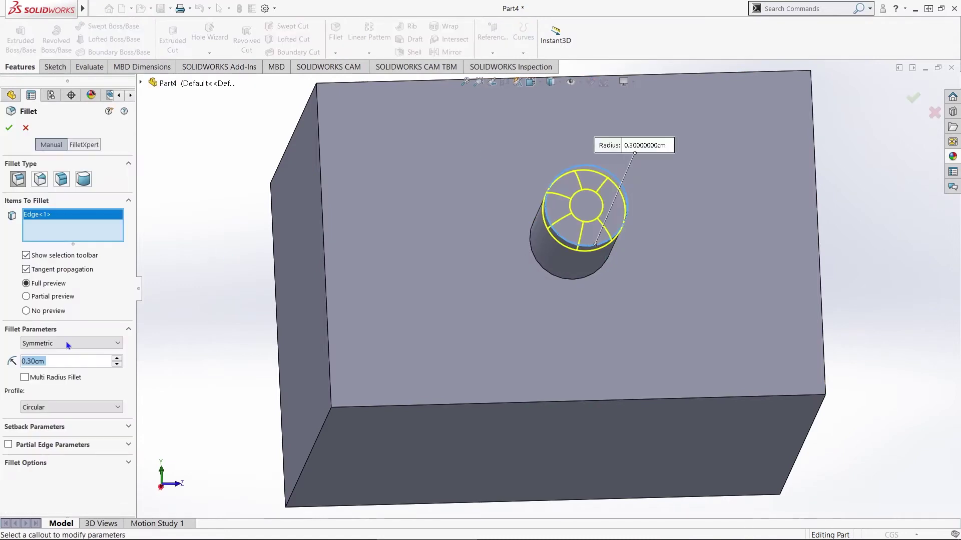
click(9, 128)
Start a face-based appearance for the part and colour one long side face of the block purple (RGB 180, 0, 240)
middle_drag(500, 300, 550, 280)
right_click(30, 352)
click(86, 365)
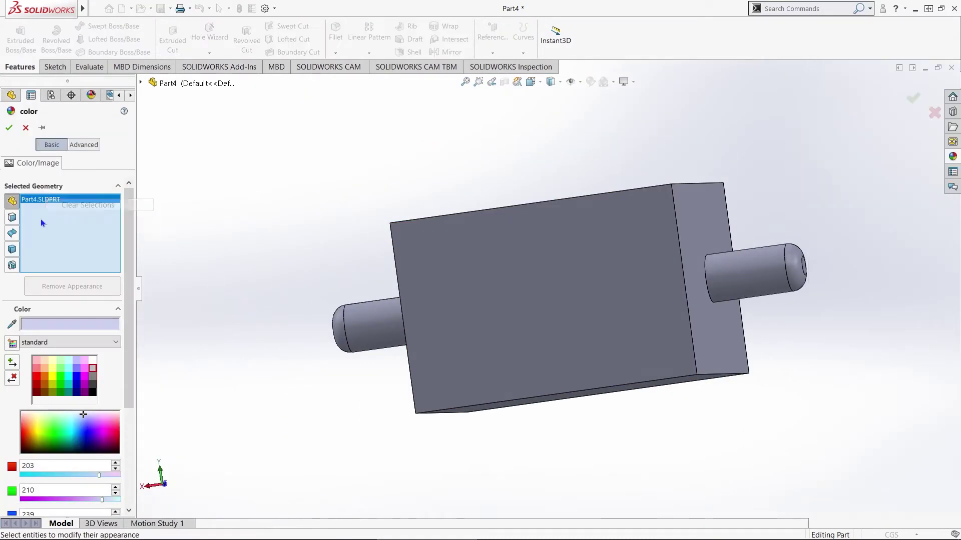
click(12, 217)
middle_drag(569, 317, 690, 344)
click(690, 344)
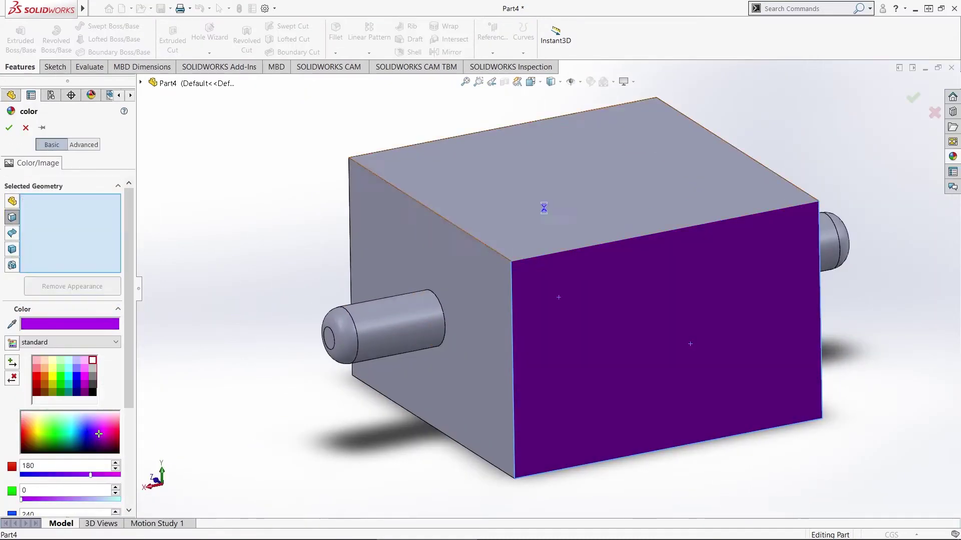
Apply the same purple to the block's remaining faces, leaving the two bosses uncoloured
click(544, 208)
click(450, 260)
middle_drag(450, 261, 435, 277)
click(435, 277)
click(525, 235)
click(550, 271)
scroll(525, 251, up, 4)
click(9, 128)
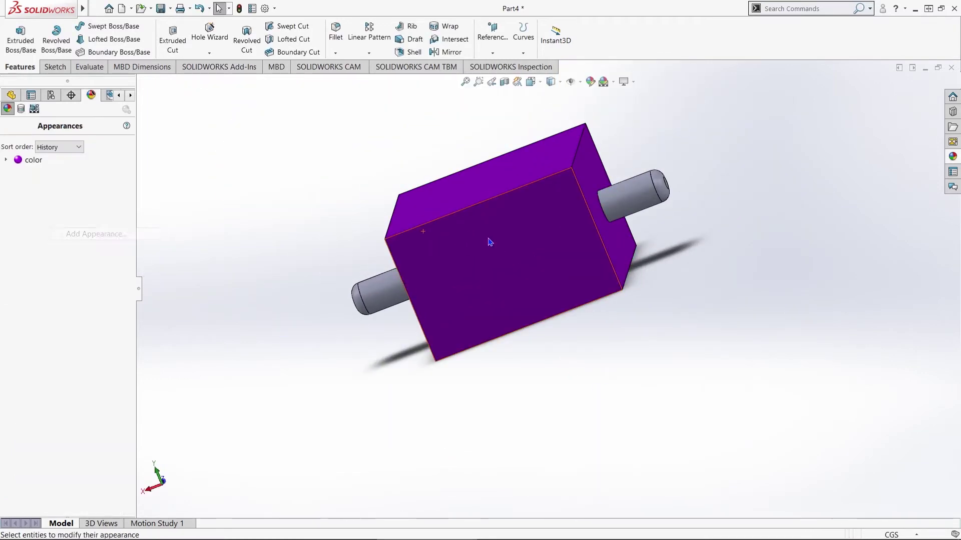
Colour the cylindrical side faces of both bosses dark purple (RGB 60, 0, 42)
double_click(33, 160)
click(89, 440)
click(12, 217)
middle_drag(350, 250, 312, 388)
click(568, 212)
click(389, 279)
click(621, 279)
click(312, 388)
scroll(312, 388, up, 1)
click(45, 208)
scroll(358, 414, down, 2)
click(358, 413)
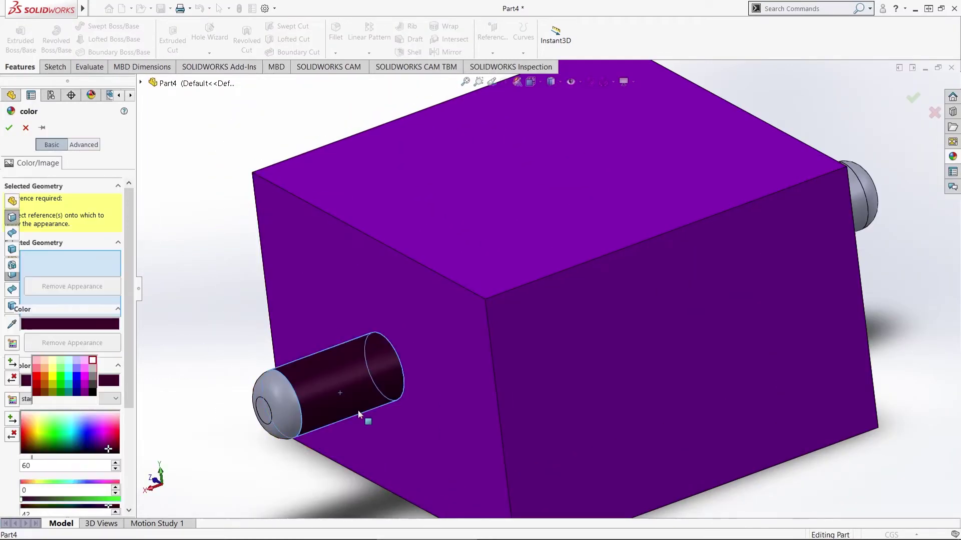
middle_drag(358, 414, 500, 320)
click(710, 251)
click(913, 99)
Colour the rounded ends of the bosses light green (RGB 111, 255, 187)
middle_drag(320, 250, 425, 313)
click(590, 82)
click(62, 422)
scroll(526, 356, down, 1)
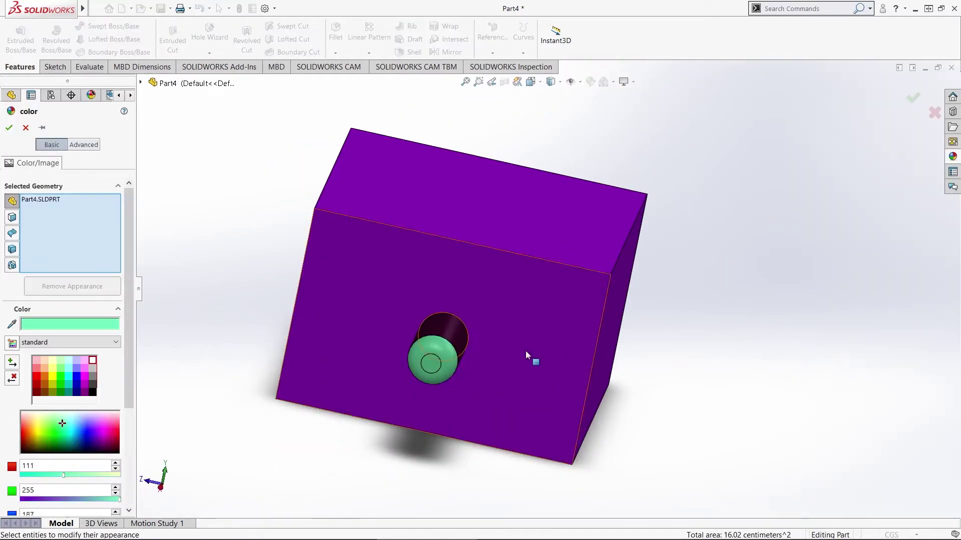
middle_drag(525, 355, 650, 340)
click(11, 127)
scroll(490, 280, down, 3)
middle_drag(650, 260, 641, 232)
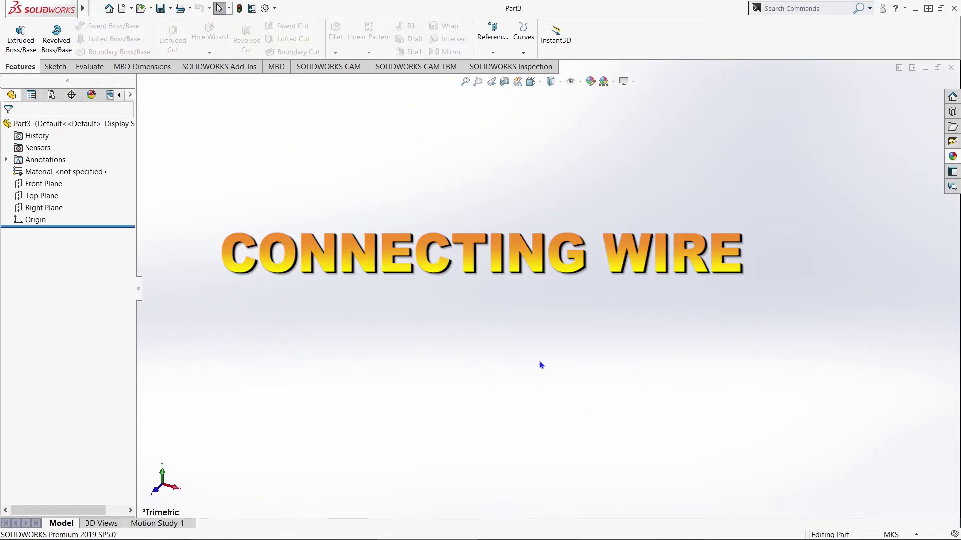
In the connecting wire part, sketch on the Top Plane a vertical line about 7.4 cm down from the origin and a horizontal line about 6 cm rightward
click(42, 196)
click(60, 180)
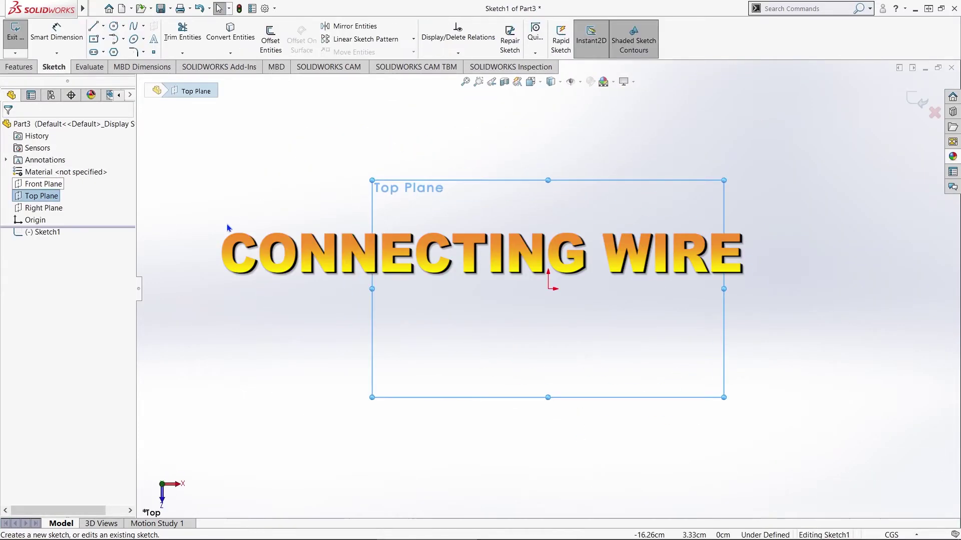
click(102, 28)
click(548, 289)
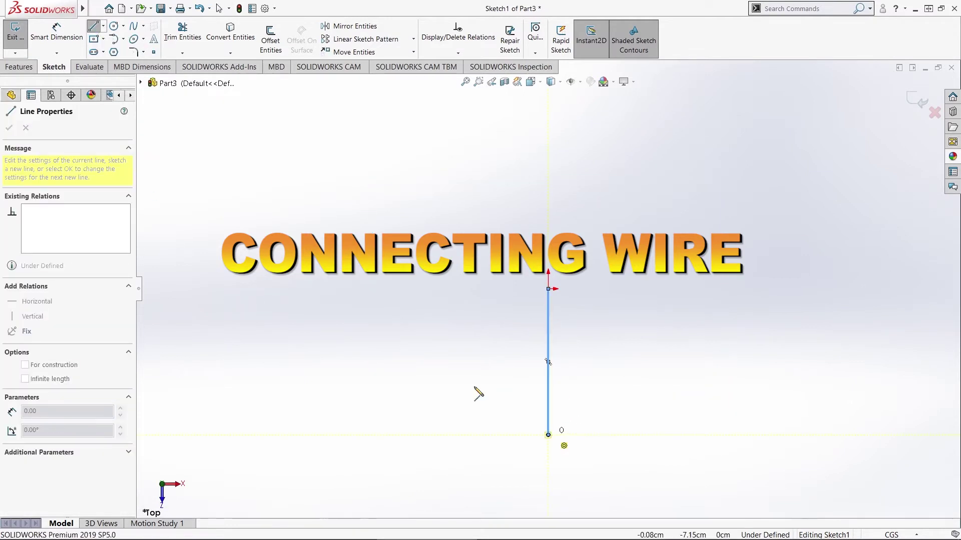
key(Escape)
click(519, 392)
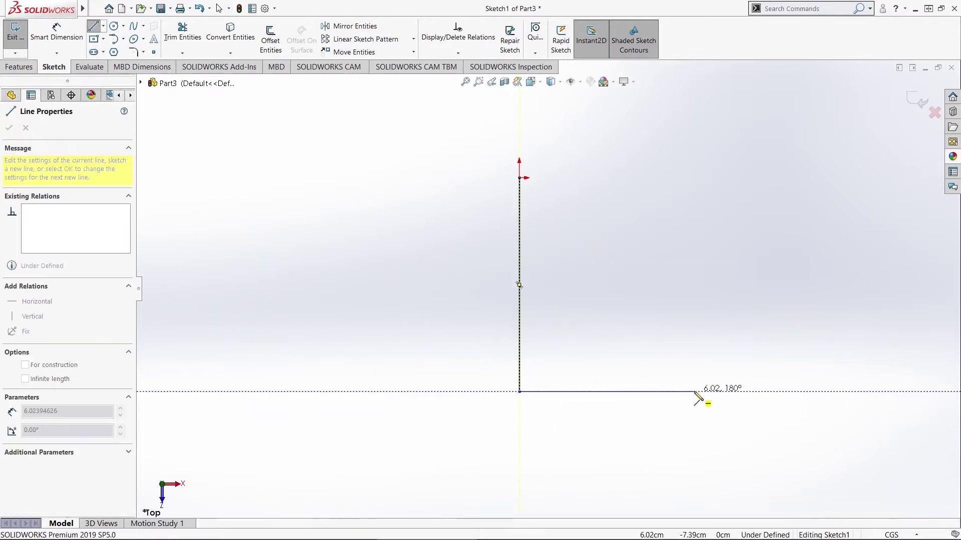
click(694, 392)
key(Escape)
Round the corner between the two lines with a 1 cm sketch fillet and set the vertical line's length to 2 cm
click(133, 51)
click(519, 300)
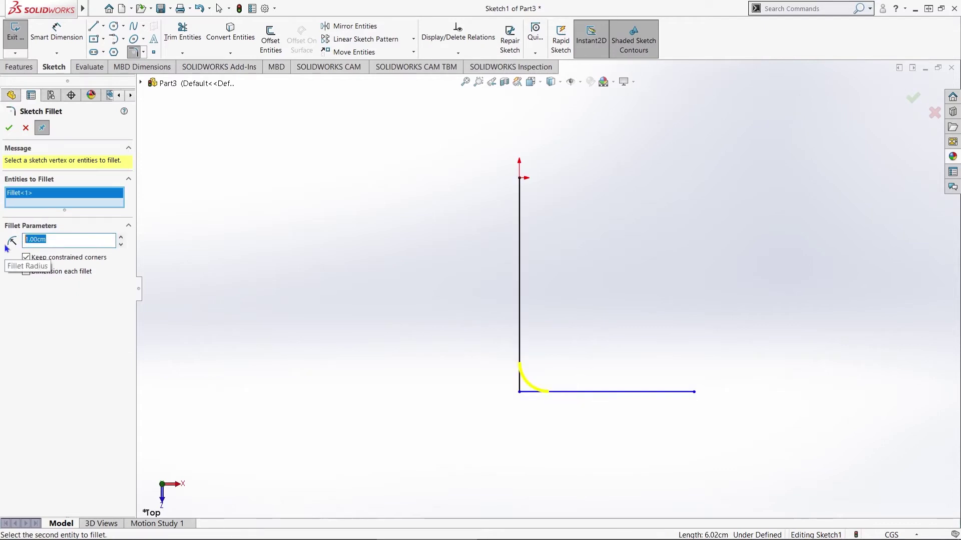
click(57, 33)
click(519, 257)
click(431, 260)
text(2)
key(Return)
Set the horizontal line's length to 2 cm and exit the path sketch
click(619, 264)
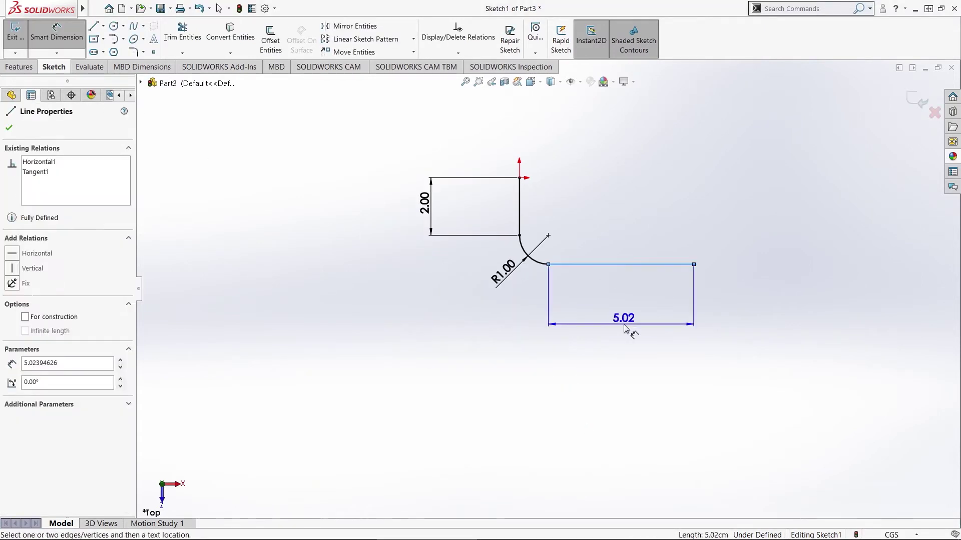
click(623, 326)
text(2)
key(Return)
click(9, 128)
click(15, 30)
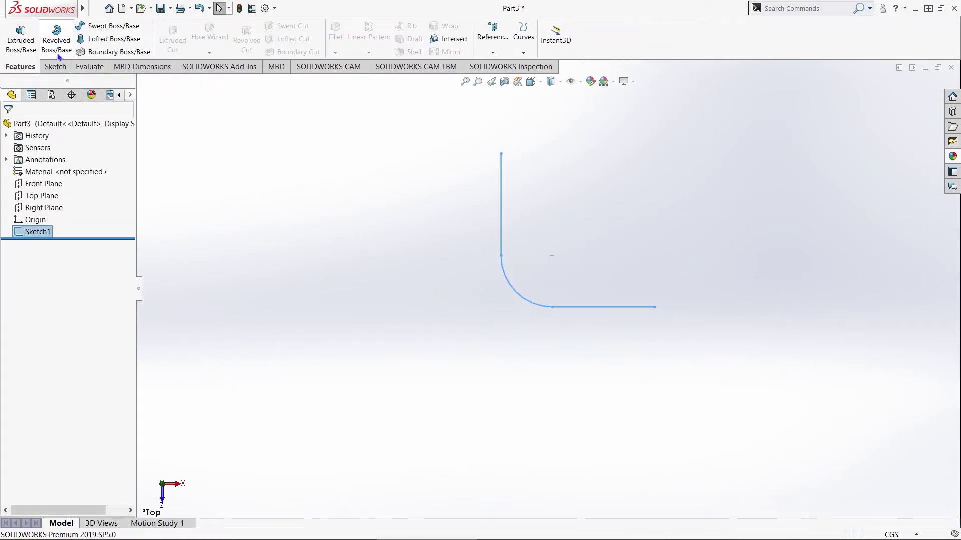
Sweep a circular profile of 1 cm diameter along the L-shaped path sketch
click(108, 26)
click(26, 172)
click(9, 128)
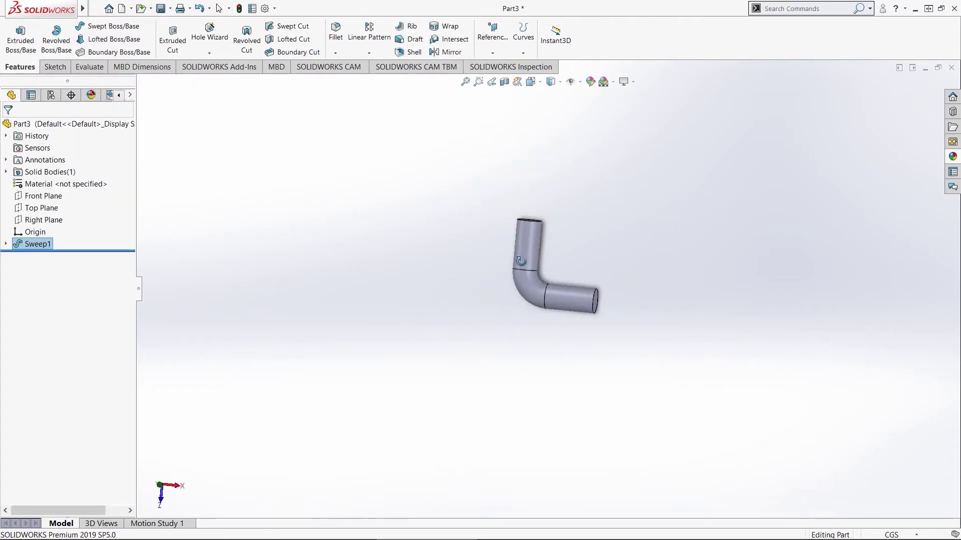
Start a face-on sketch on the wire's end face at the origin and draw a centre rectangle from the origin
middle_drag(540, 220, 533, 280)
scroll(533, 280, down, 3)
click(451, 320)
click(463, 303)
click(50, 256)
click(86, 240)
click(94, 39)
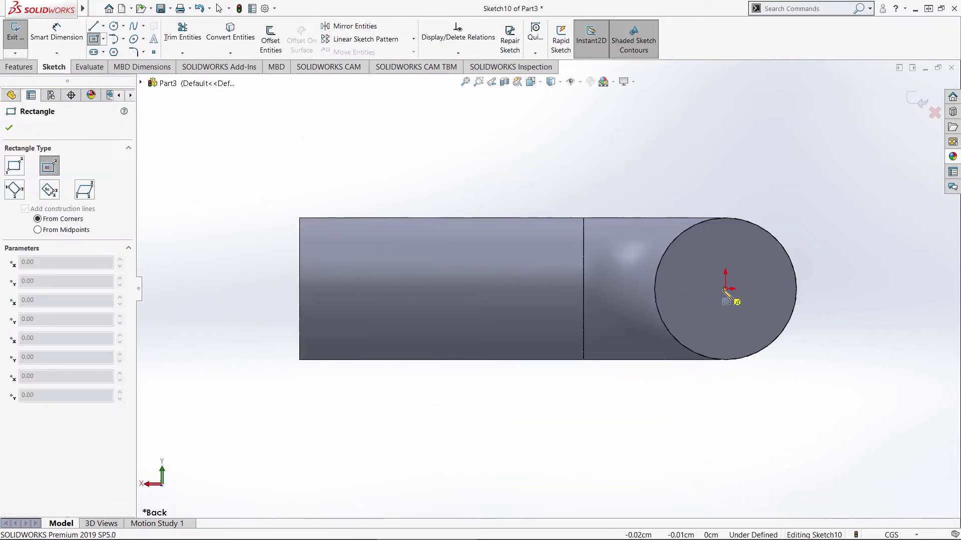
click(725, 289)
click(806, 355)
Set the centre rectangle's width and height to 0.5 cm each
click(57, 30)
click(725, 222)
click(706, 186)
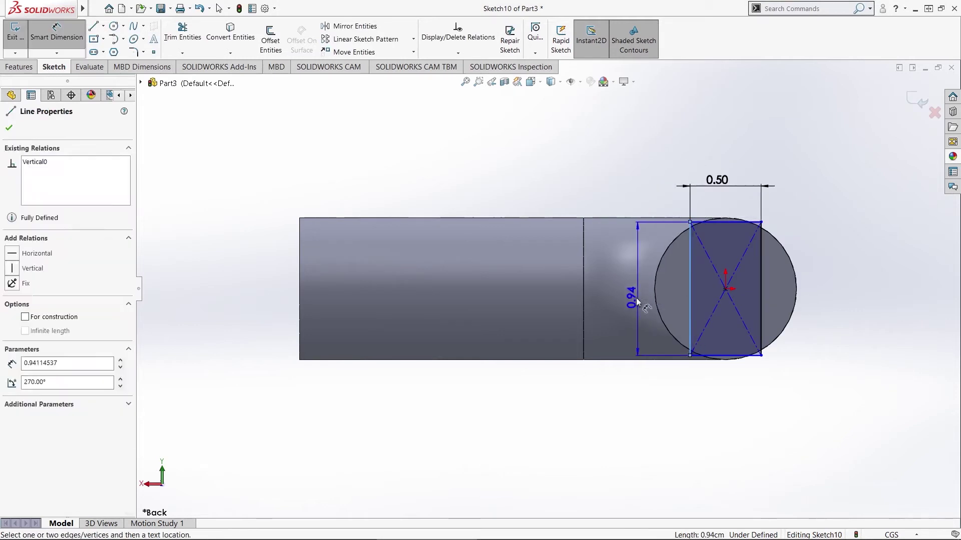
click(636, 300)
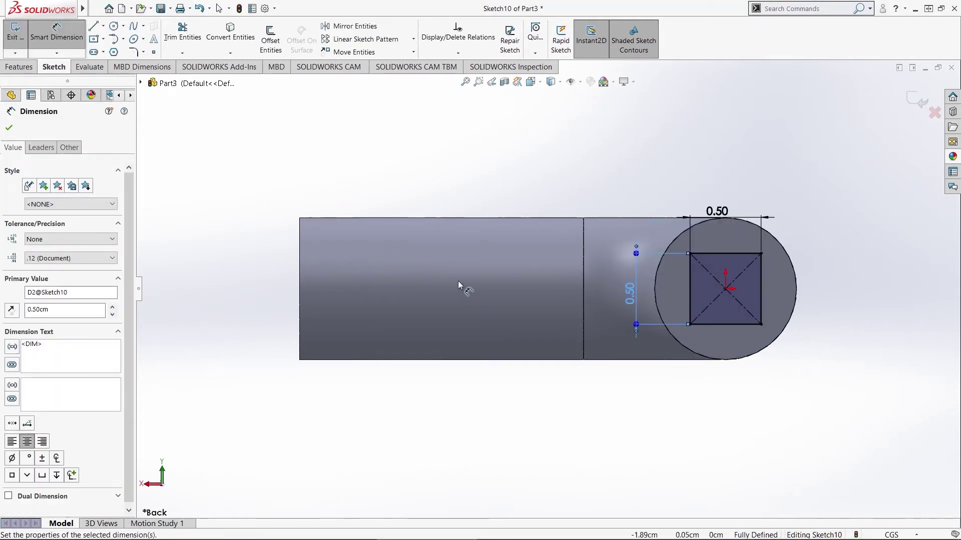
click(9, 128)
Exit the square's sketch and set the sweep's circular profile diameter to 0.5 cm
click(43, 245)
click(15, 31)
click(47, 244)
click(57, 219)
drag(53, 207, 2, 210)
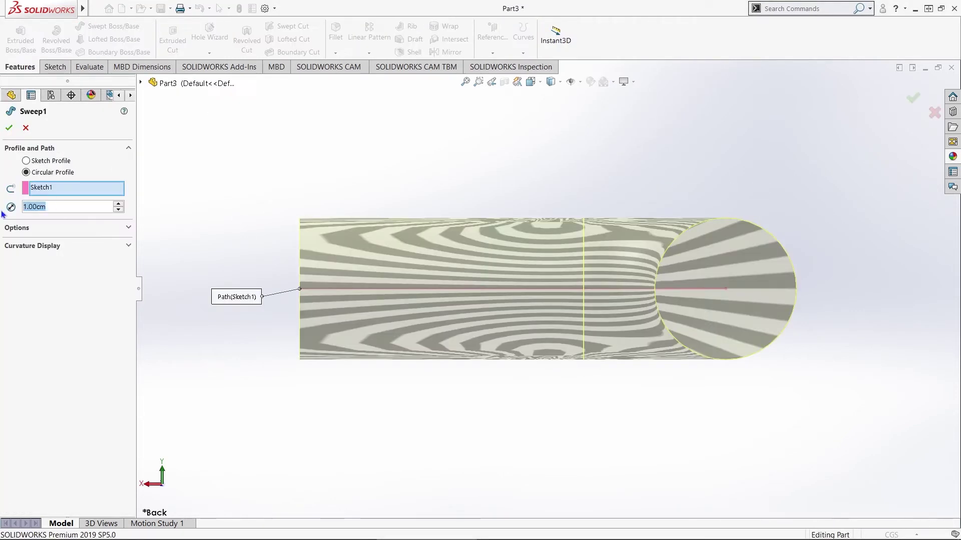
text(0.5)
key(Return)
click(9, 128)
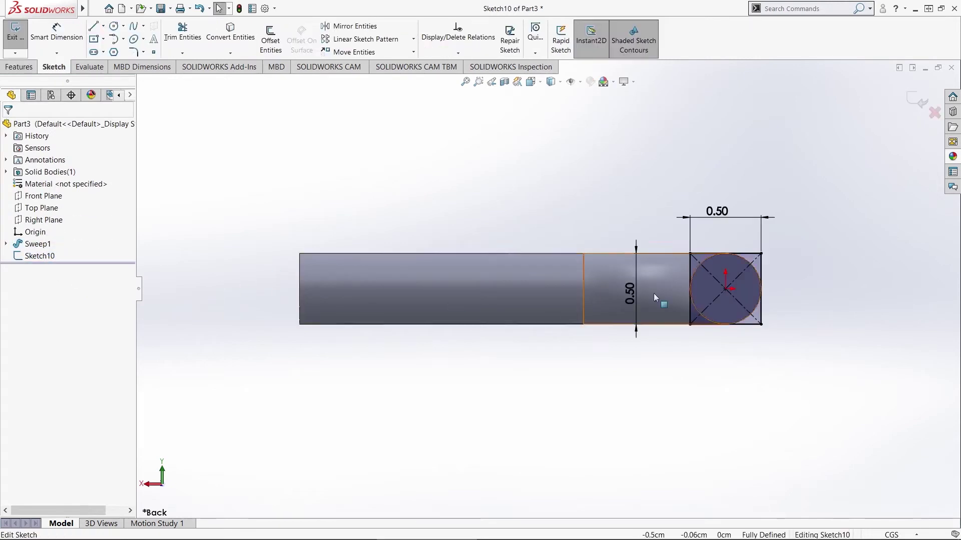
Extrude the 0.5 cm square 0.2 cm outward from the wire's end face
scroll(654, 294, down, 4)
scroll(557, 275, up, 4)
click(19, 67)
click(20, 40)
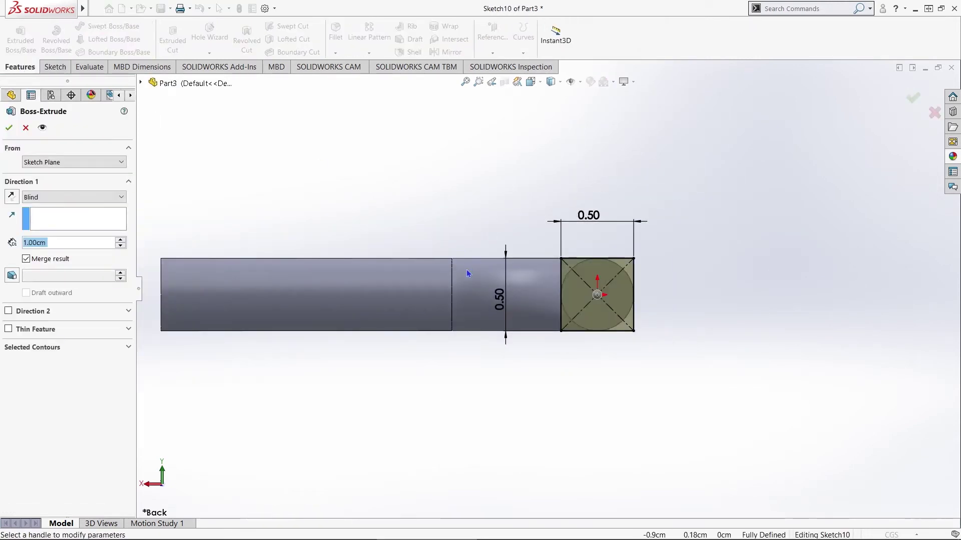
click(9, 128)
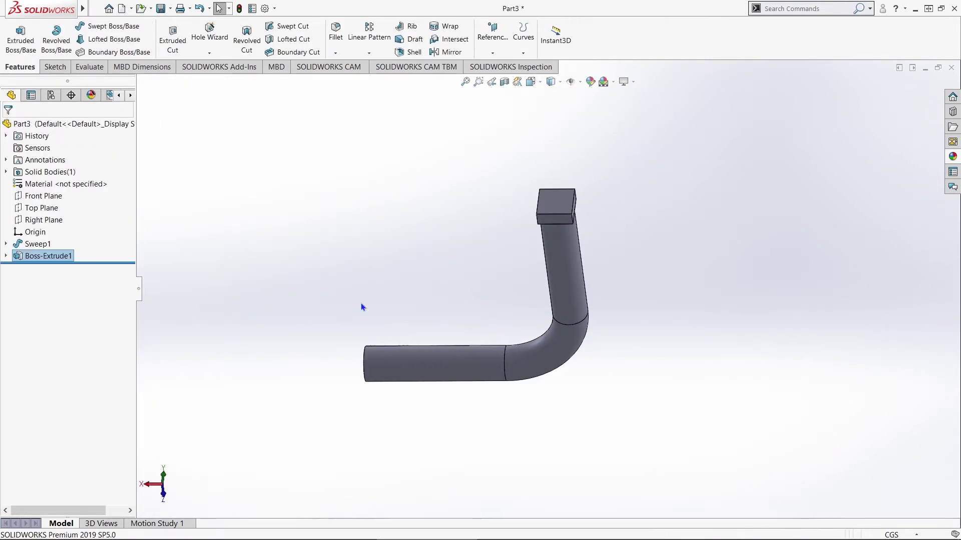
Start a face-on sketch on the wire's other end face and draw a vertical construction line across its full diameter
middle_drag(360, 305, 451, 295)
scroll(463, 331, down, 4)
click(463, 337)
click(502, 314)
key(ctrl+8)
click(94, 39)
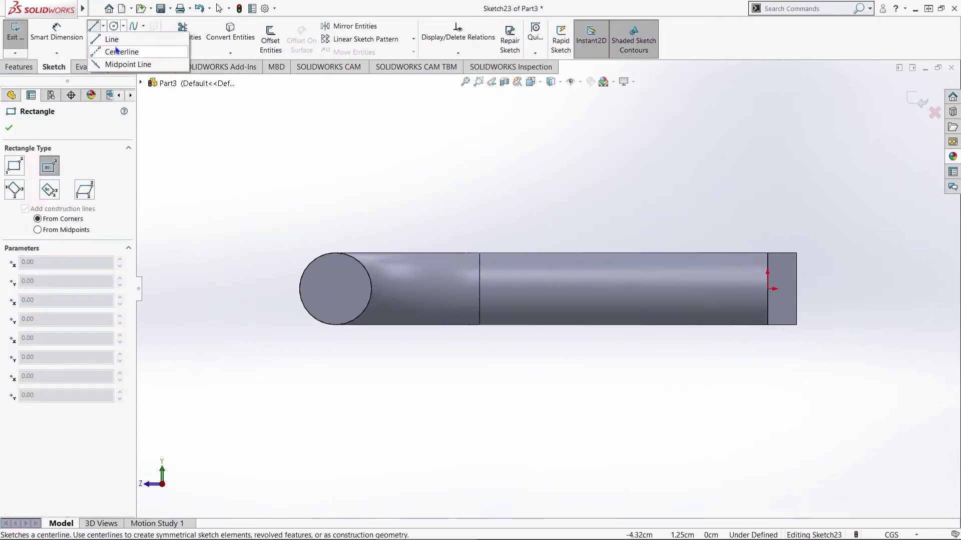
click(116, 51)
drag(335, 253, 335, 326)
key(Escape)
Draw a centre rectangle above the round end face and set its width and height to 0.5 cm each
key(ctrl+v)
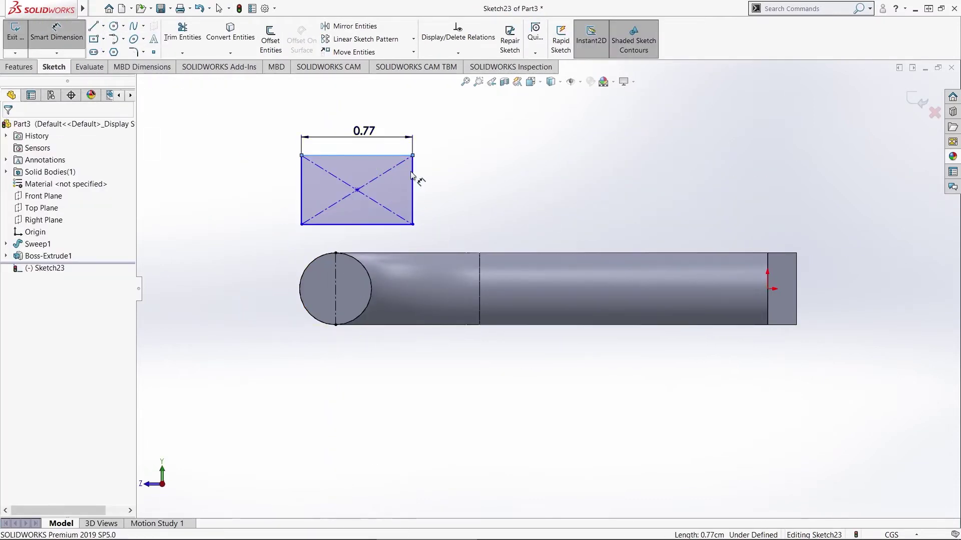
click(364, 134)
text(.5)
key(Return)
click(373, 191)
click(417, 188)
text(.5)
key(Return)
Constrain the square's centre to the midpoint of the vertical construction line on the round end face
click(336, 191)
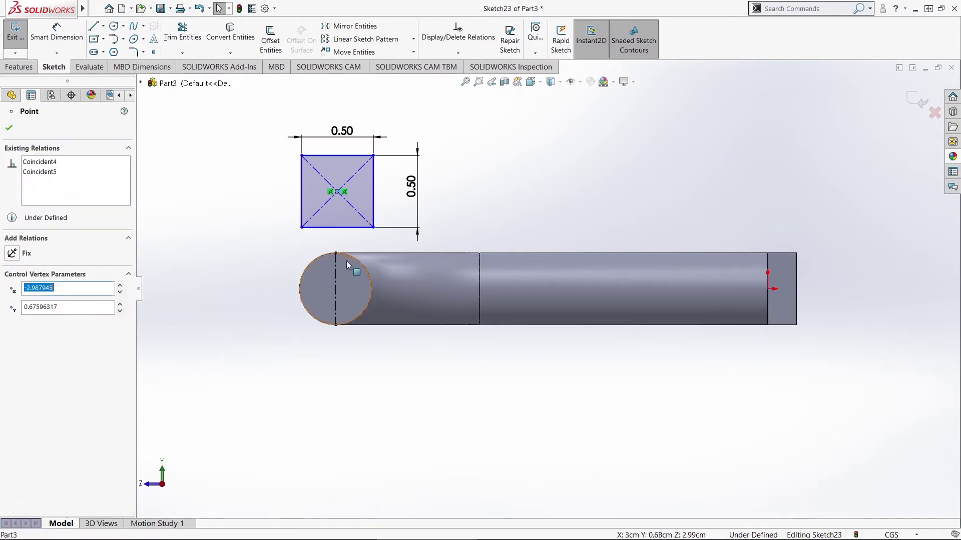
ctrl+click(347, 260)
click(35, 313)
key(Escape)
Extrude the centred square 0.2 cm outward from the wire's second end face
click(19, 67)
click(20, 40)
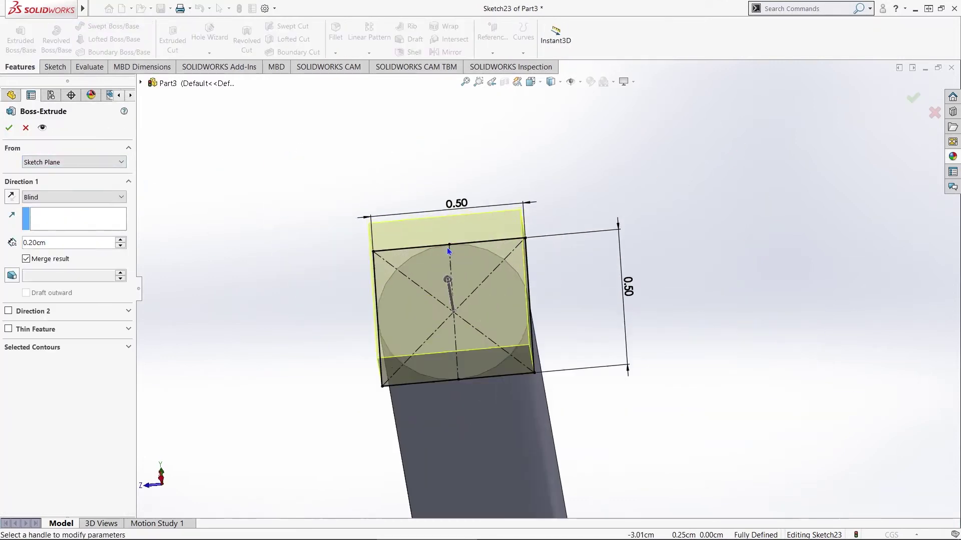
click(9, 127)
Colour the whole connecting wire, including both square ends, grey (RGB 192, 192, 192)
scroll(298, 229, up, 6)
scroll(611, 320, down, 3)
middle_drag(682, 394, 400, 301)
scroll(400, 301, up, 3)
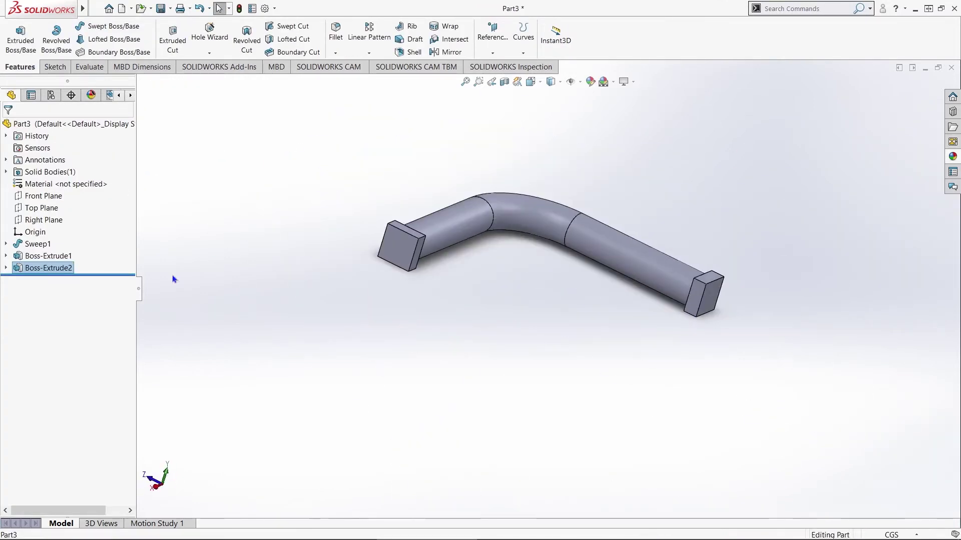
click(24, 209)
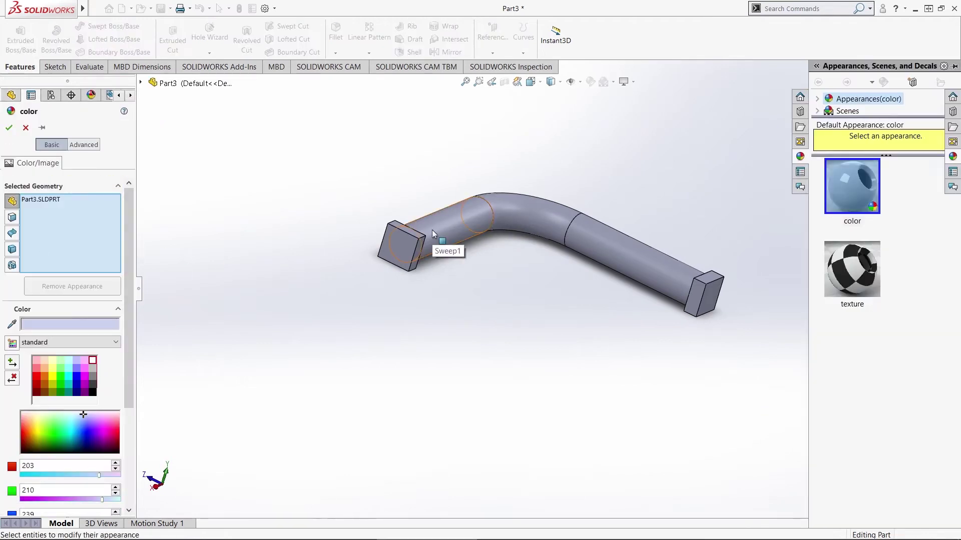
click(431, 230)
click(92, 419)
click(538, 227)
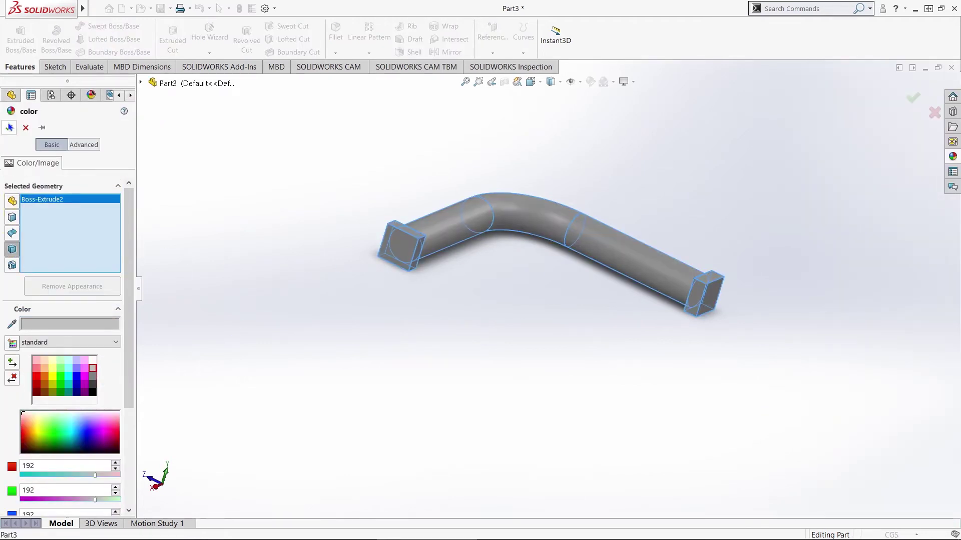
key(Return)
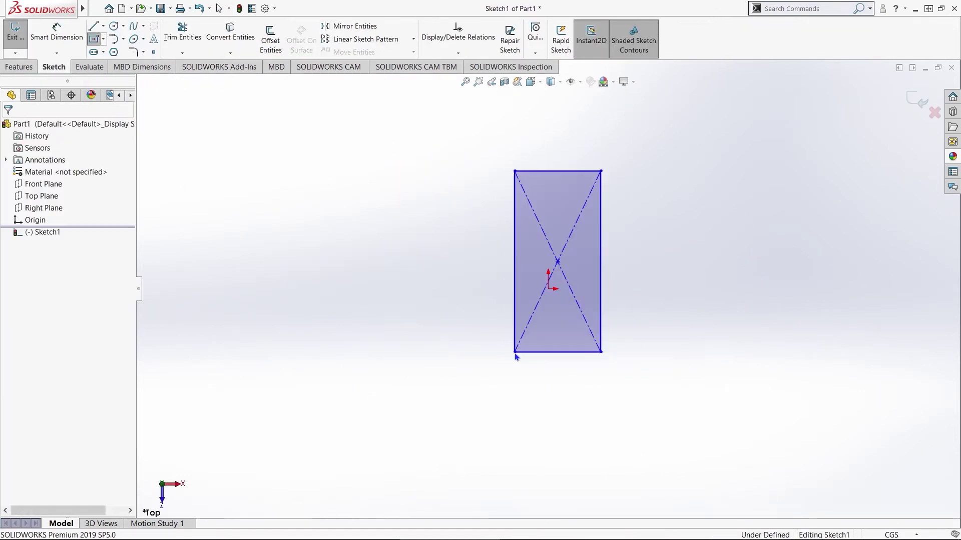
In the new part's sketch, set the rectangle's width to 0.5 cm and its height to 0.8 cm
click(558, 170)
click(558, 147)
key(Return)
click(514, 240)
click(468, 240)
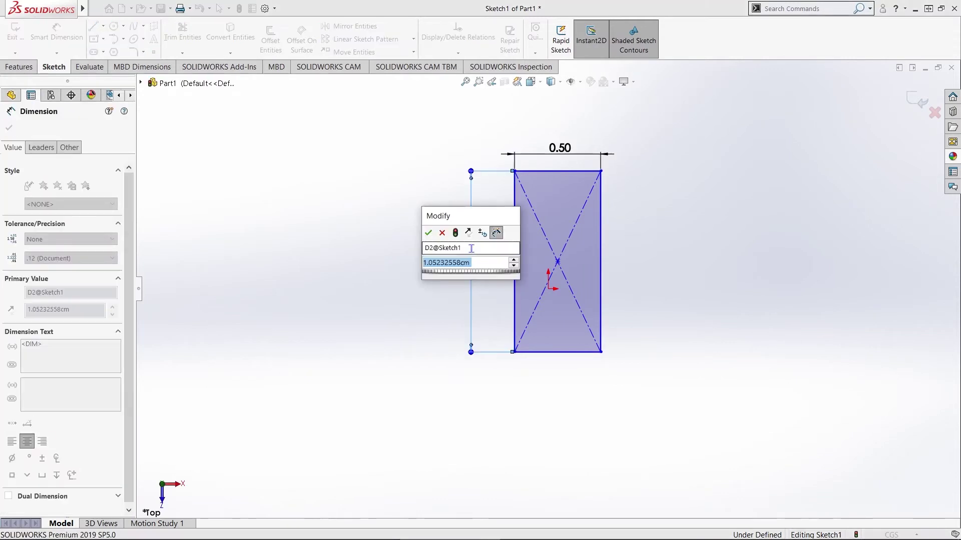
text(0.8)
key(Return)
Constrain the rectangle's centre to coincide with the sketch origin
click(549, 289)
ctrl+click(557, 240)
click(605, 212)
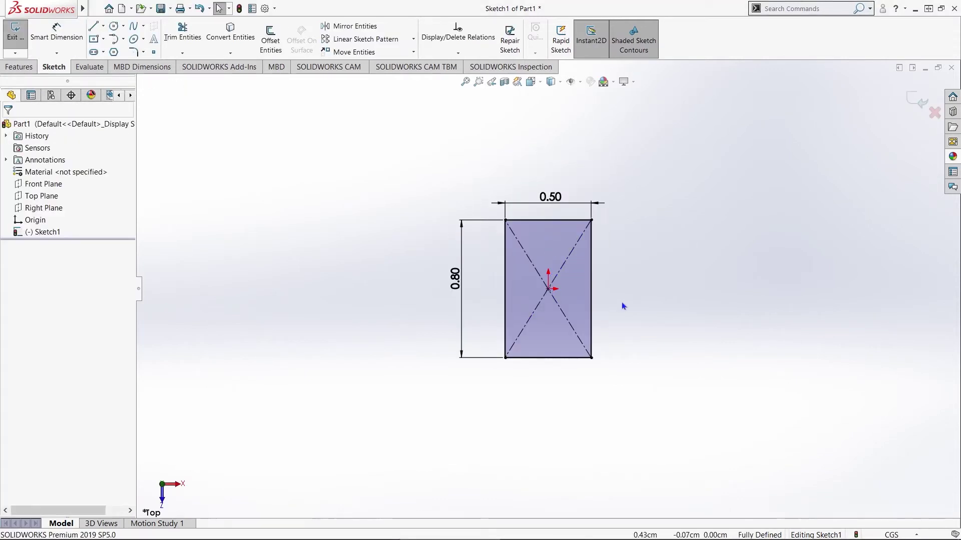
Extrude the 0.5 by 0.8 cm rectangle 0.6 cm into a solid block
click(28, 44)
text(0.60cm)
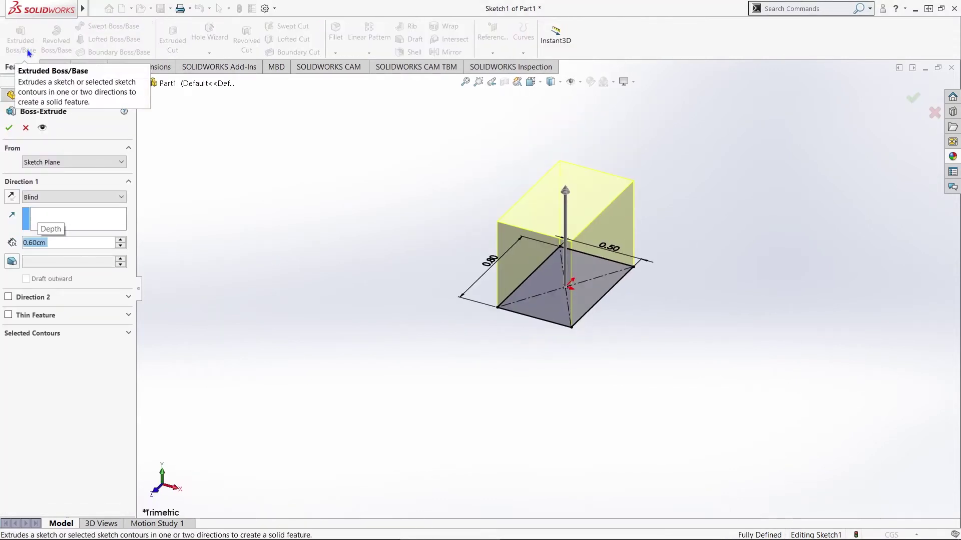
key(Return)
middle_drag(371, 240, 417, 357)
click(619, 210)
click(650, 180)
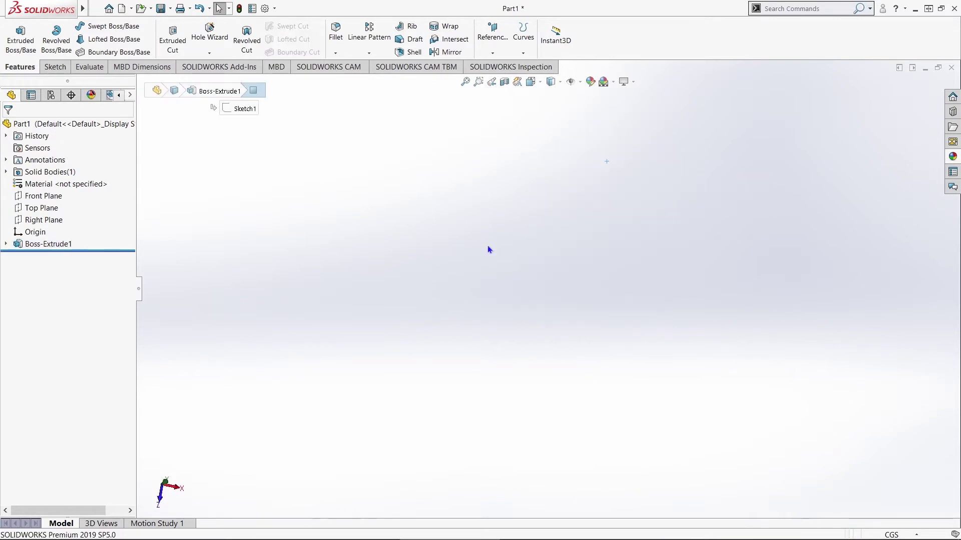
key(ctrl+z)
Sketch a centre rectangle about 0.33 cm high on the block's top face, centred on the origin
click(598, 228)
click(644, 200)
click(40, 257)
click(67, 244)
click(93, 39)
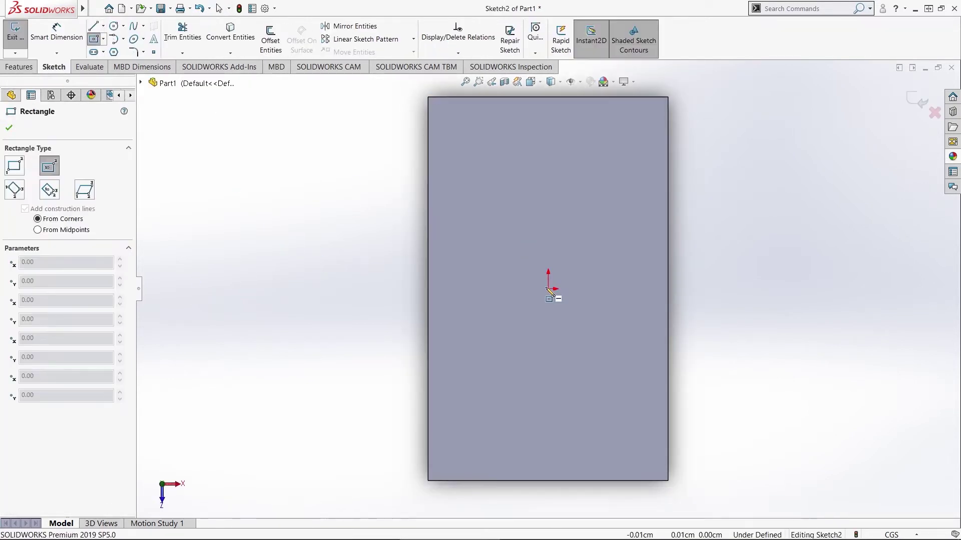
click(549, 288)
click(600, 369)
click(7, 122)
Set the rectangle's width to 0.3 cm and its height to 0.5 cm
click(560, 209)
click(549, 155)
text(0.3)
key(Return)
click(475, 240)
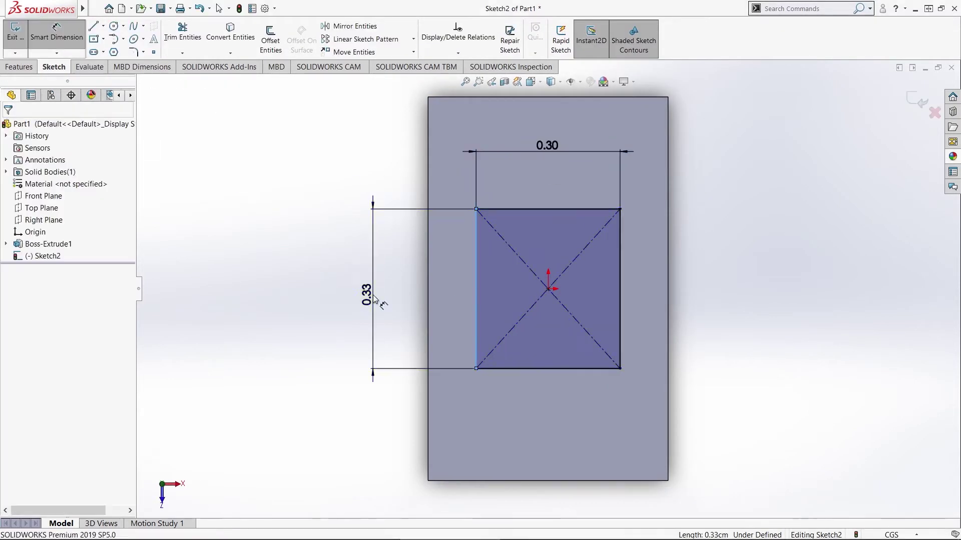
click(374, 299)
text(0.50cm)
key(Escape)
Cut the rectangle into the block as a blind pocket with Extruded Cut
click(19, 67)
click(173, 40)
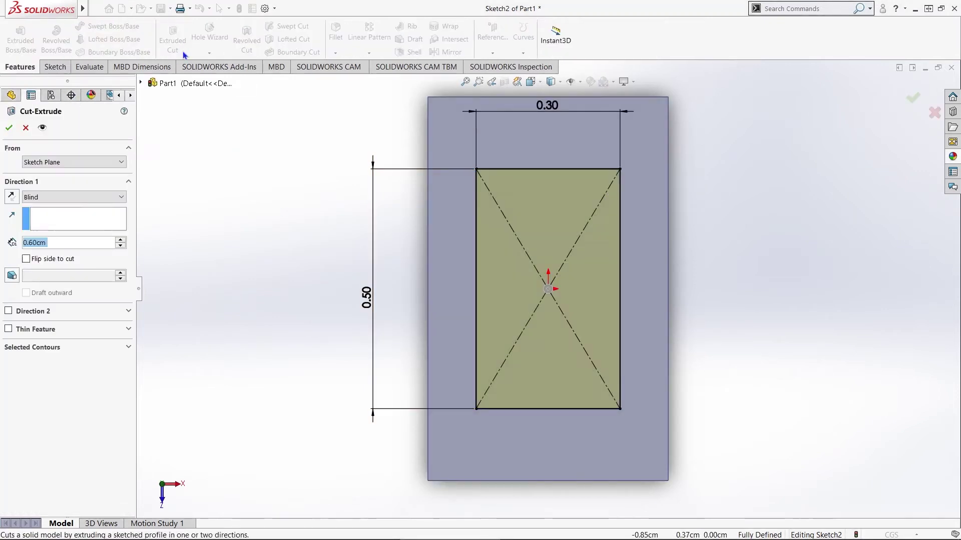
right_click(170, 182)
Create a reference plane offset outward from the block's closed face opposite the pocket
middle_drag(491, 241, 660, 154)
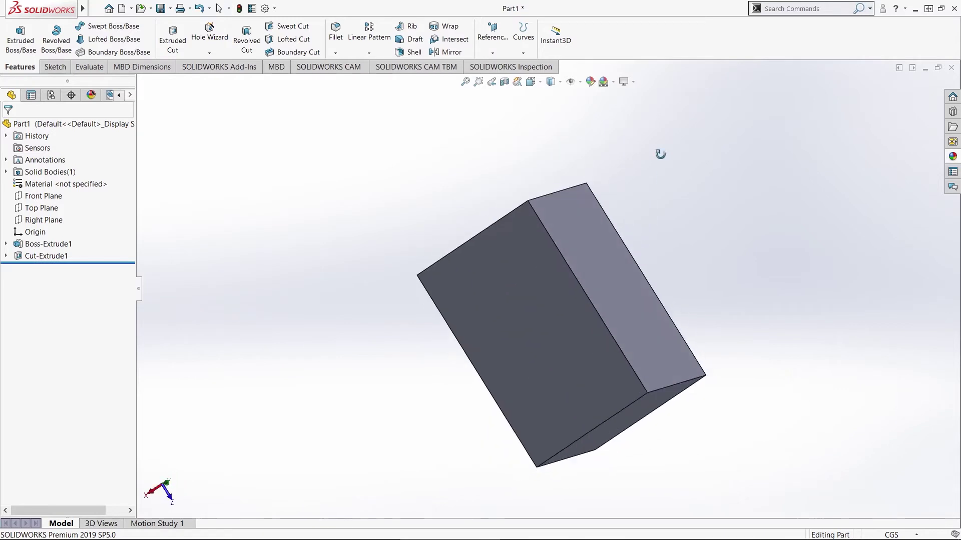
click(500, 66)
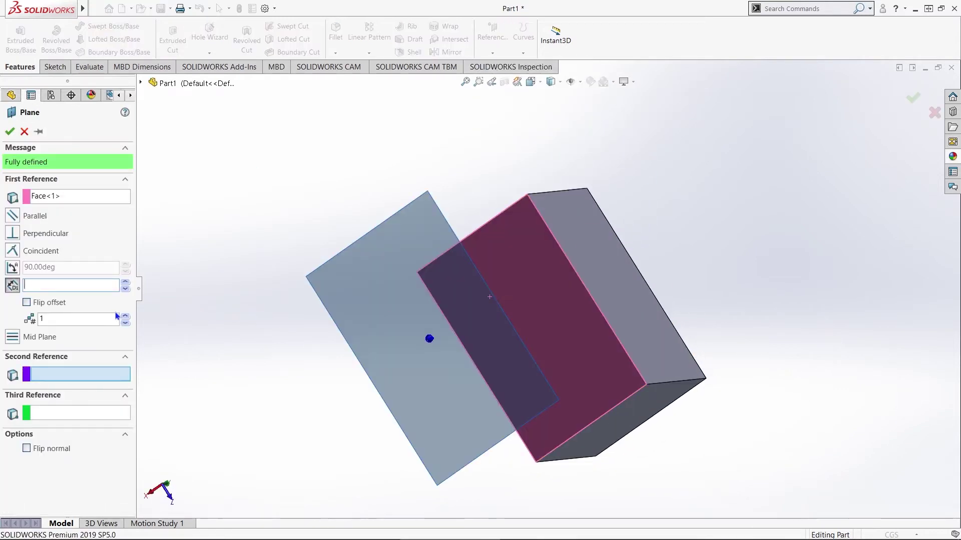
text(8)
key(Return)
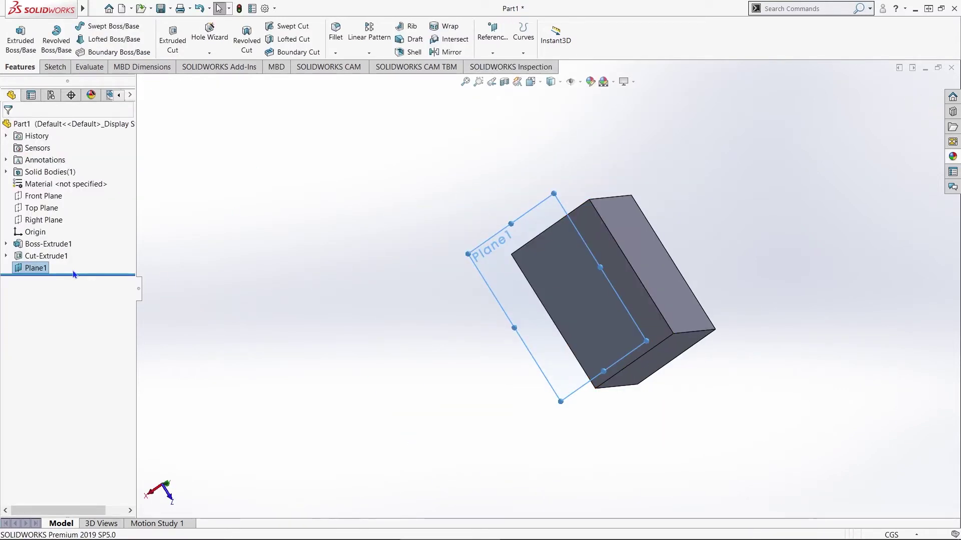
Sketch a circle centred on the origin on the offset plane
click(58, 282)
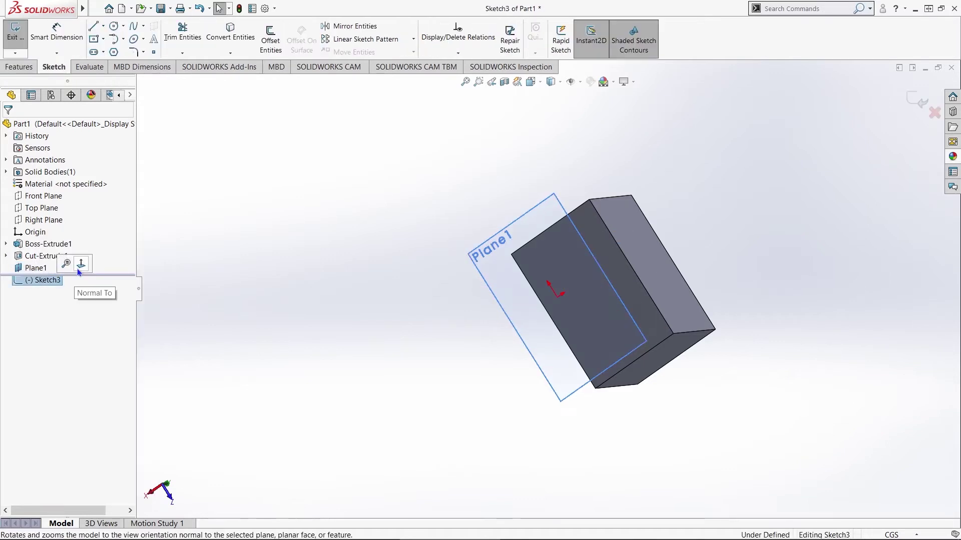
click(79, 272)
click(114, 26)
click(549, 288)
click(581, 326)
Set the circle's diameter to 0.1 cm and close the sketch on the offset plane
key(d)
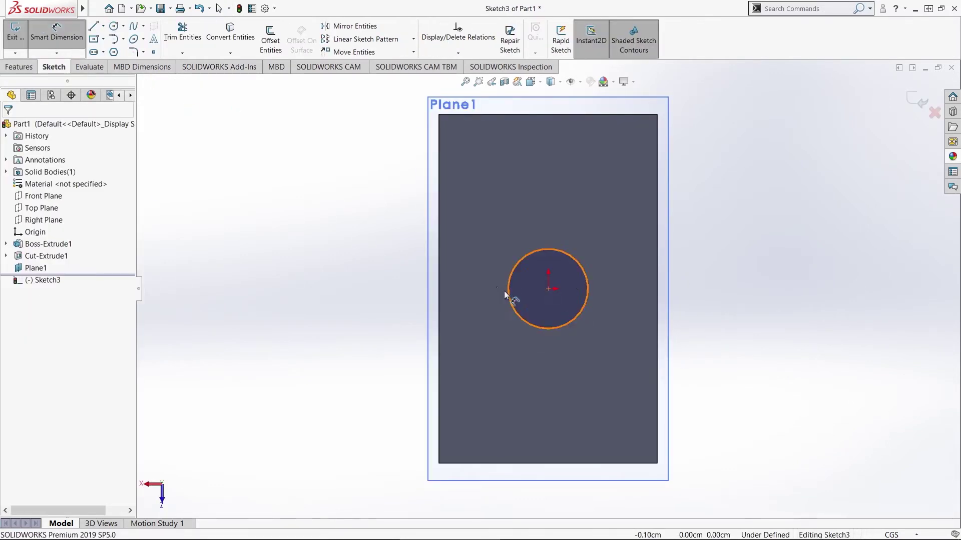
click(504, 291)
click(320, 287)
text(0.1)
key(Return)
key(Escape)
middle_drag(320, 287, 614, 243)
right_click(615, 244)
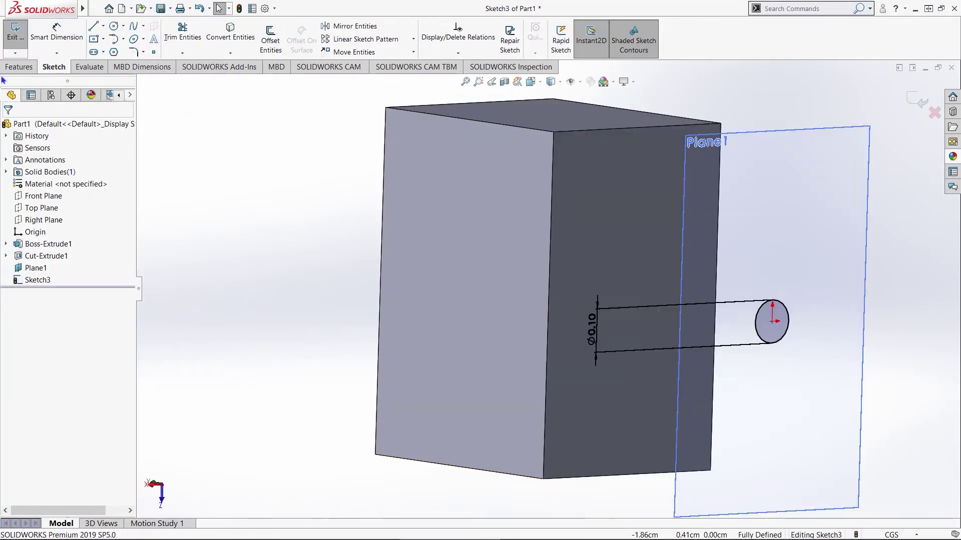
click(16, 33)
Sketch a second circle, centred on the origin, on the block's closed face
click(607, 248)
click(652, 221)
click(47, 292)
click(79, 280)
click(115, 26)
click(549, 289)
click(581, 324)
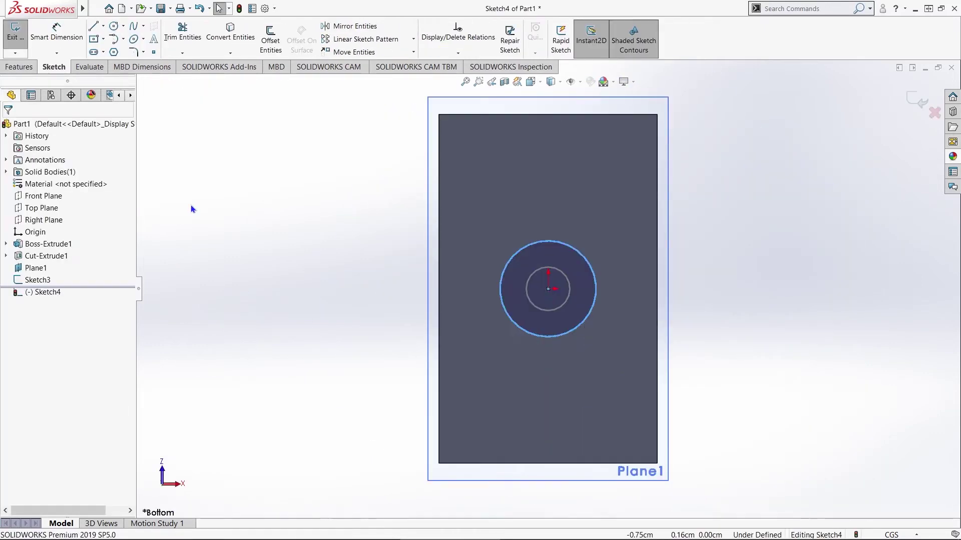
Set the diameter of the circle on the block's face to 0.1 cm
click(56, 33)
click(501, 293)
click(274, 294)
text(0.1)
key(Return)
key(Escape)
Loft a solid rod between the circle on the block's face and the circle on the offset plane
click(20, 67)
middle_drag(371, 250, 616, 279)
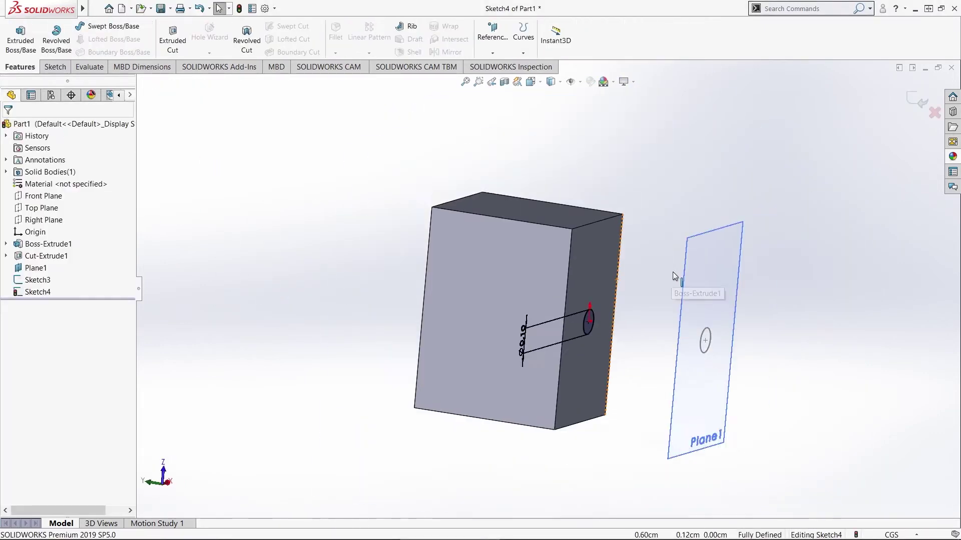
scroll(674, 277, down, 1)
click(108, 39)
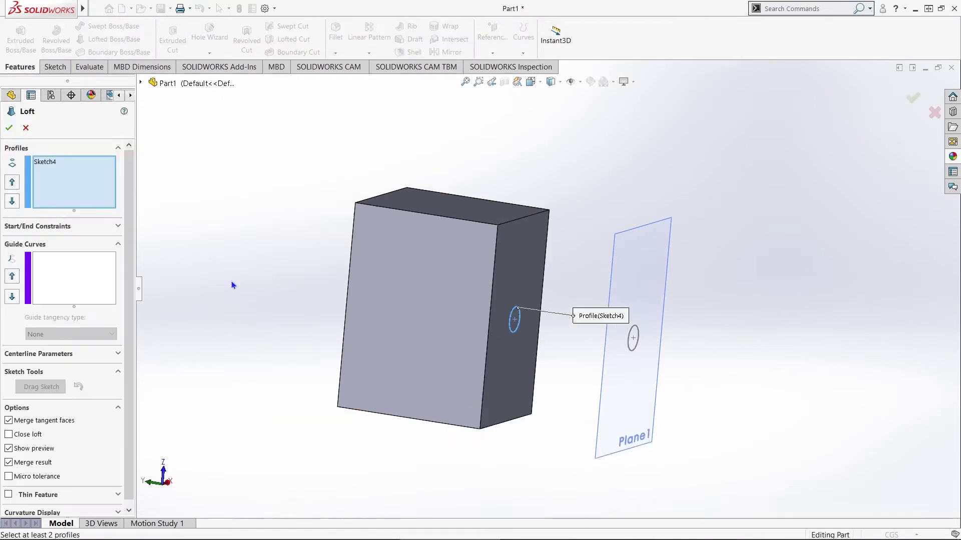
click(9, 128)
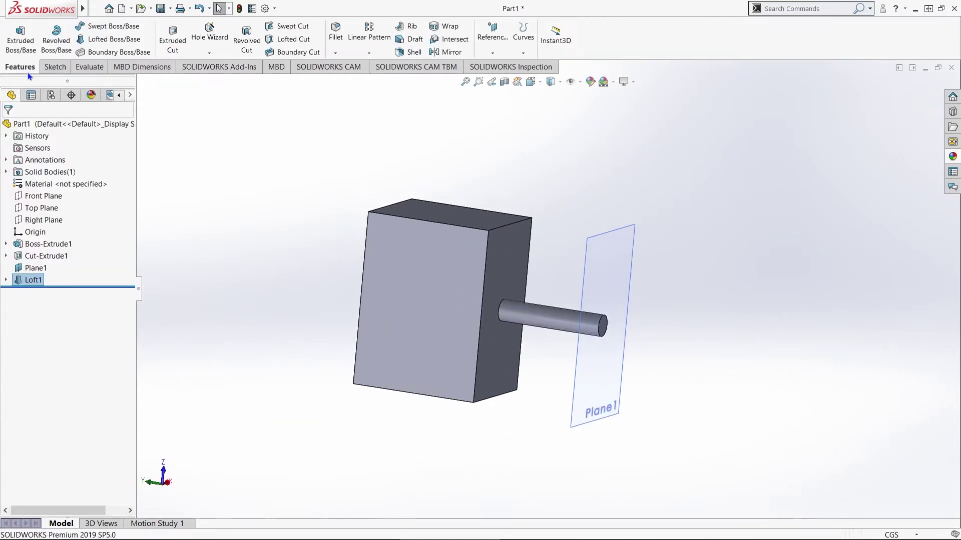
Sketch a centre rectangle on the lofted rod's end face, centred on the origin
scroll(591, 346, down, 3)
middle_drag(669, 325, 556, 310)
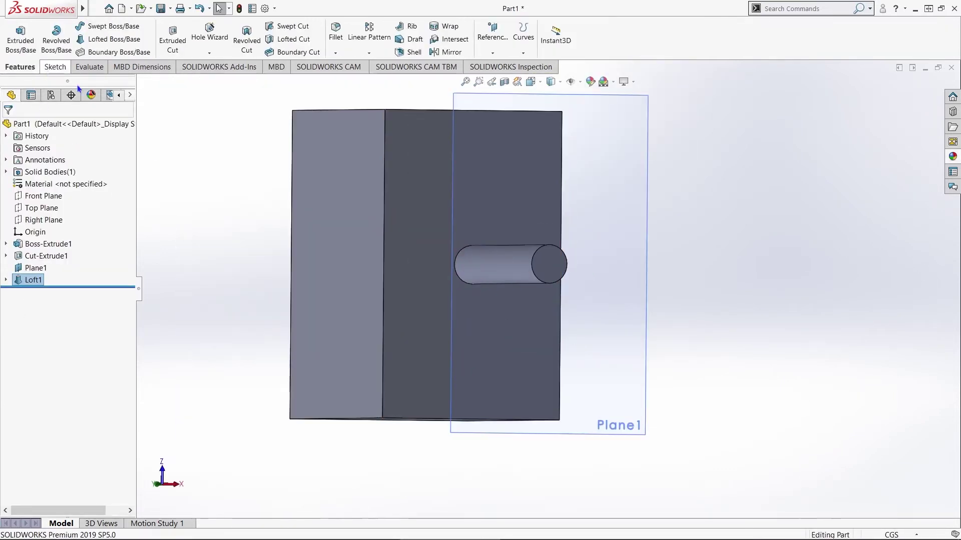
click(55, 67)
click(549, 264)
click(15, 37)
click(45, 293)
click(88, 271)
click(94, 39)
click(548, 289)
click(599, 331)
key(Escape)
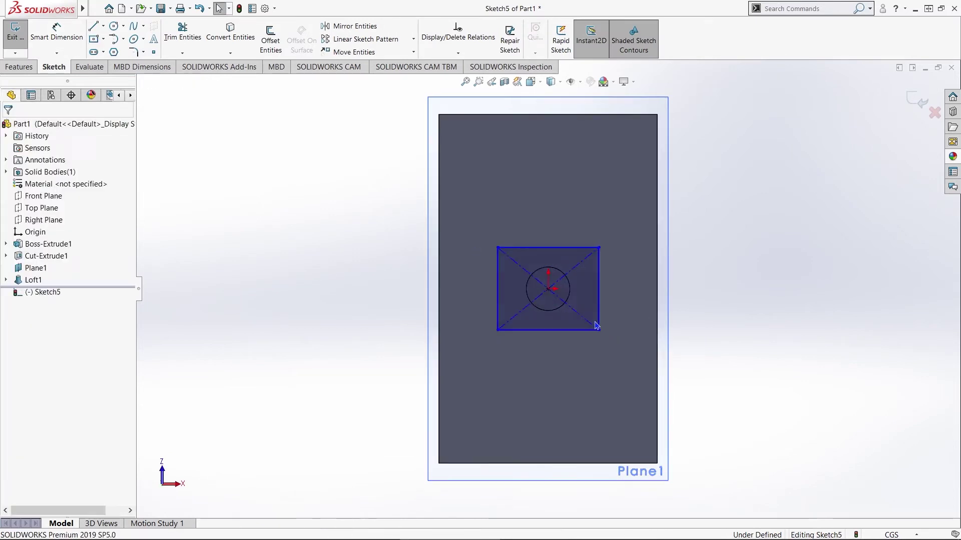
Set both the width and the height of the rectangle on the rod's end to 0.2 cm
click(541, 208)
text(.30)
key(Return)
double_click(540, 208)
text(.20)
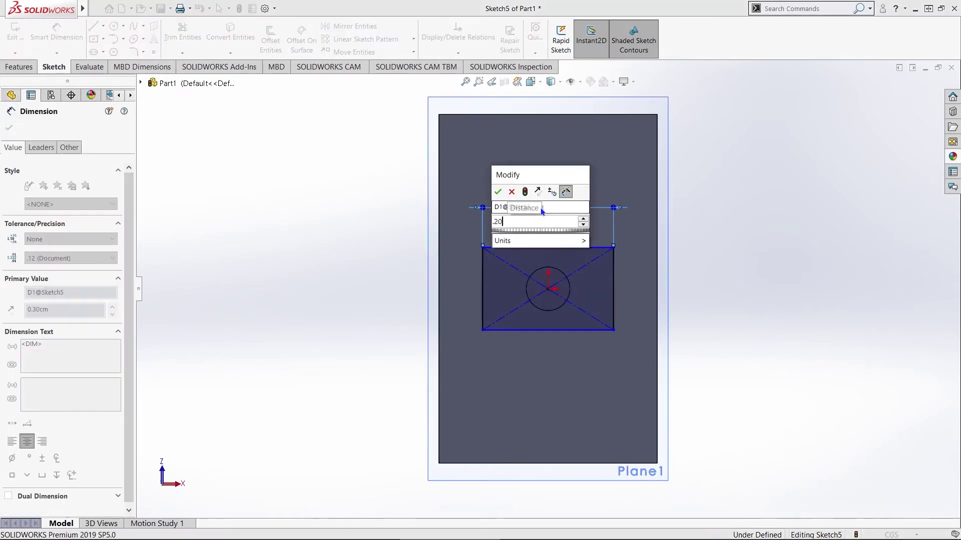
key(Return)
click(504, 273)
click(365, 273)
text(.20)
key(Return)
Extrude the 0.2 cm square outward from the rod's end as a blind boss
click(17, 67)
click(21, 39)
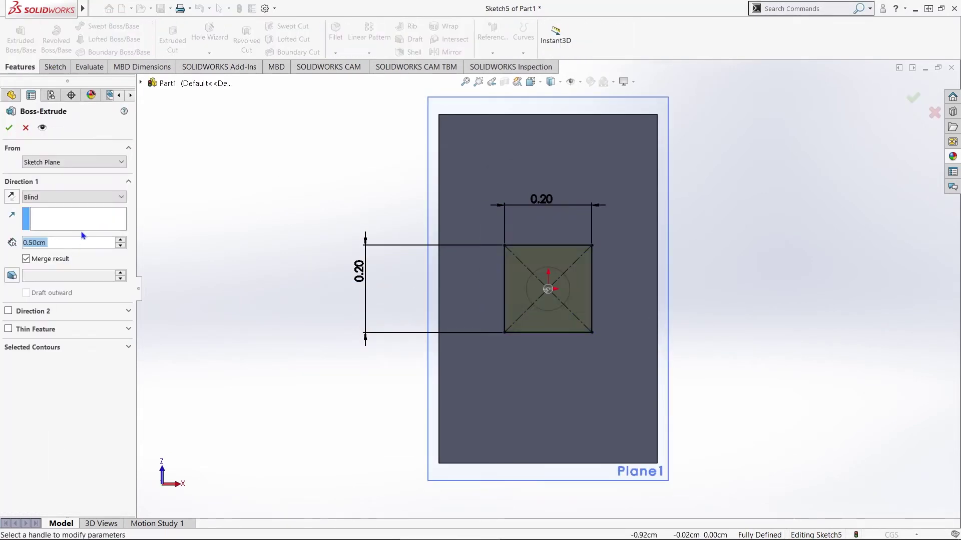
click(9, 127)
On a side face of the small end cube, sketch a horizontal 0.2 cm centreline between the midpoints of its side edges
mouse_move(563, 297)
middle_down()
mouse_move(633, 304)
mouse_move(665, 323)
mouse_move(677, 305)
mouse_move(701, 295)
middle_up()
scroll(700, 296, down, 1)
middle_drag(585, 333, 601, 279)
click(639, 279)
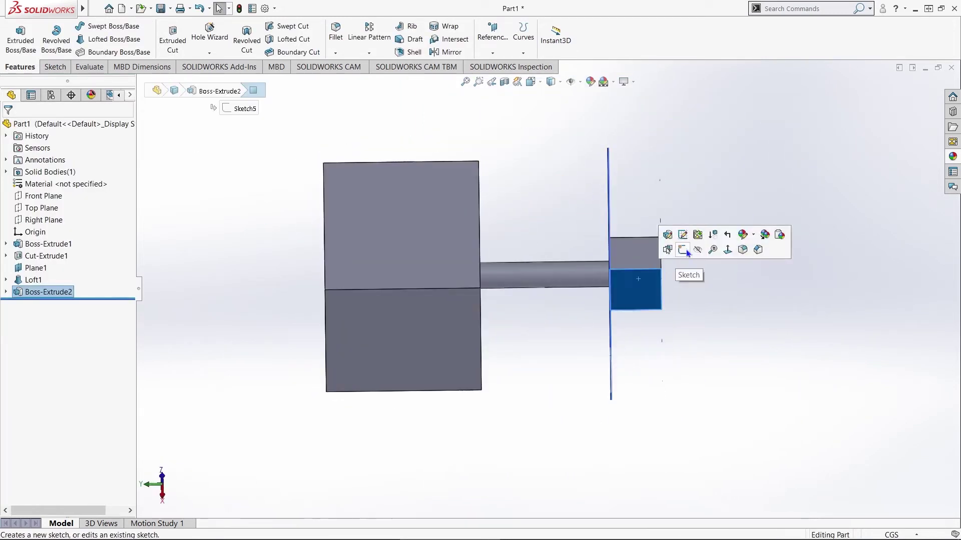
click(685, 251)
click(47, 304)
click(84, 289)
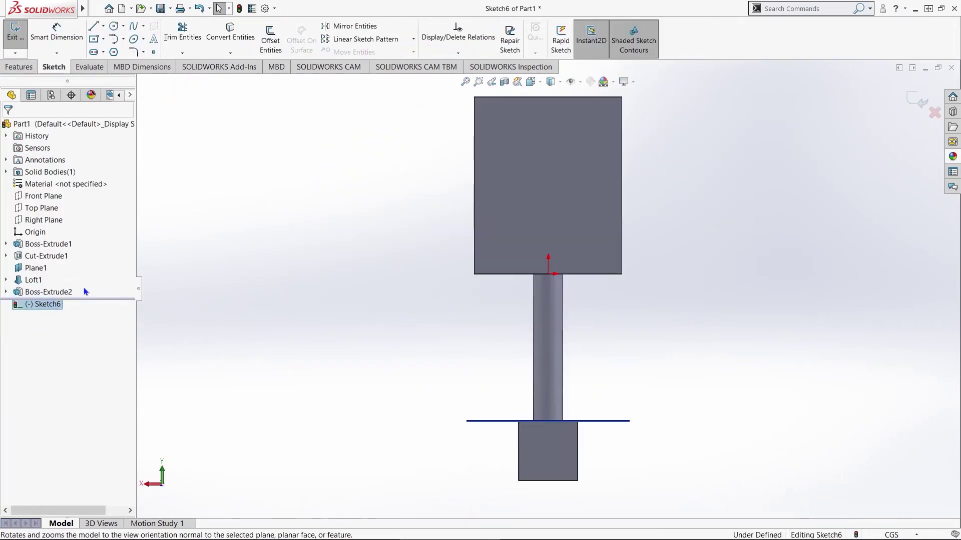
click(104, 27)
click(116, 52)
scroll(579, 426, down, 7)
click(438, 347)
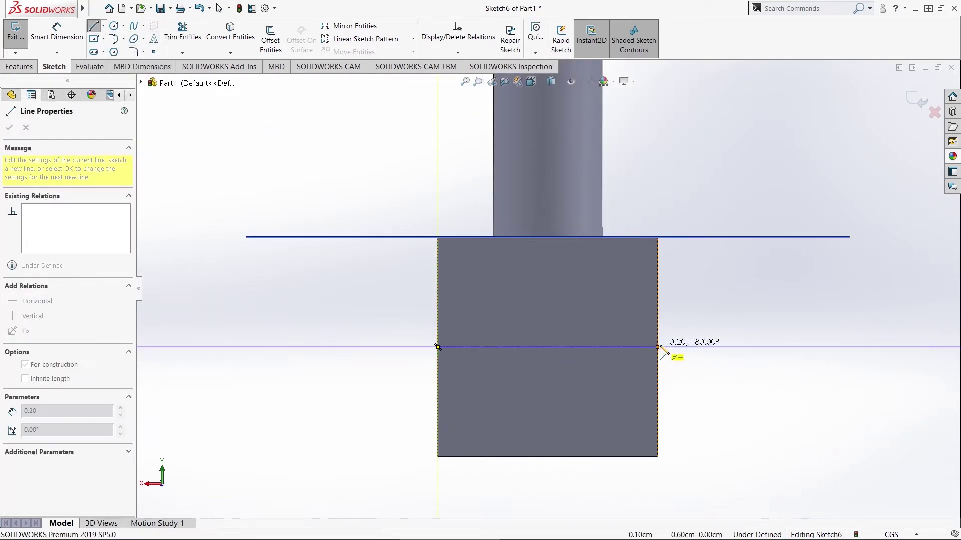
click(658, 347)
key(Escape)
Sketch a circle on the cube's side face and constrain its centre to the centreline's midpoint
drag(540, 300, 560, 302)
key(Escape)
click(541, 300)
ctrl+click(518, 347)
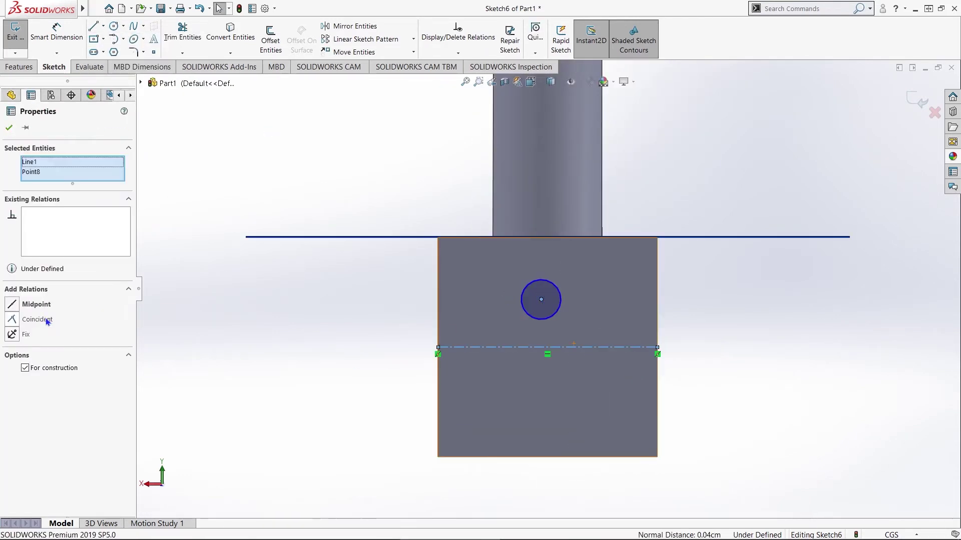
click(45, 305)
Set the diameter of the circle on the cube's side face to 0.1 cm
click(57, 33)
click(534, 334)
click(313, 352)
text(0.1)
key(Return)
key(Escape)
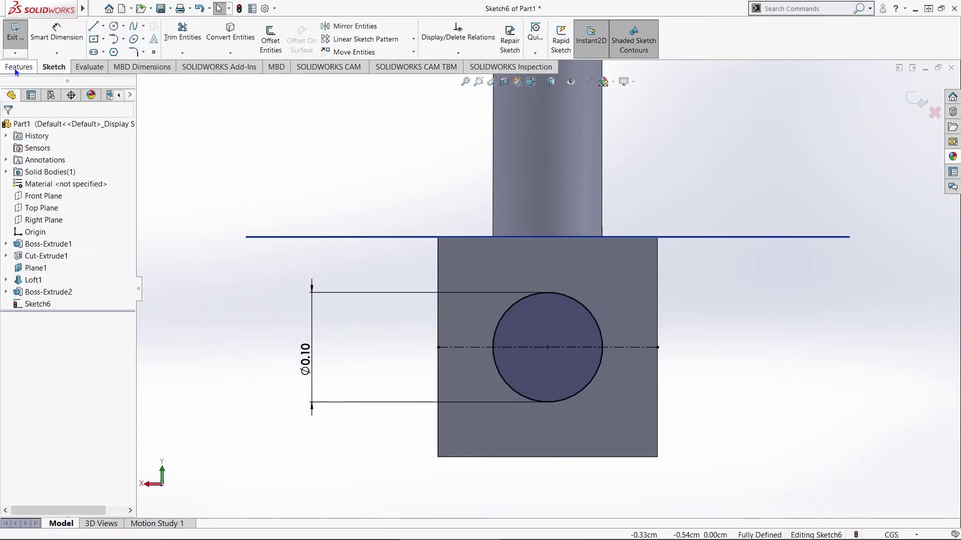
Extrude the circle 3 cm outward from the cube's side face as a long rod
click(29, 44)
double_click(28, 242)
text(2)
key(Return)
scroll(646, 281, up, 6)
middle_drag(646, 281, 778, 290)
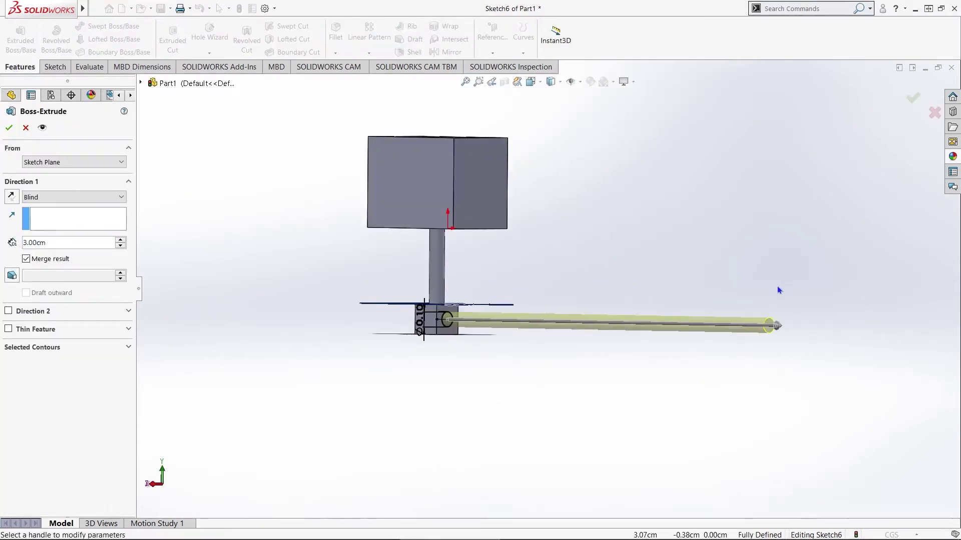
click(11, 129)
Start a sketch on the long rod's end face and draw a horizontal centreline across its diameter
middle_drag(511, 301, 489, 249)
scroll(590, 386, down, 4)
middle_drag(589, 386, 508, 232)
scroll(487, 156, down, 5)
click(544, 372)
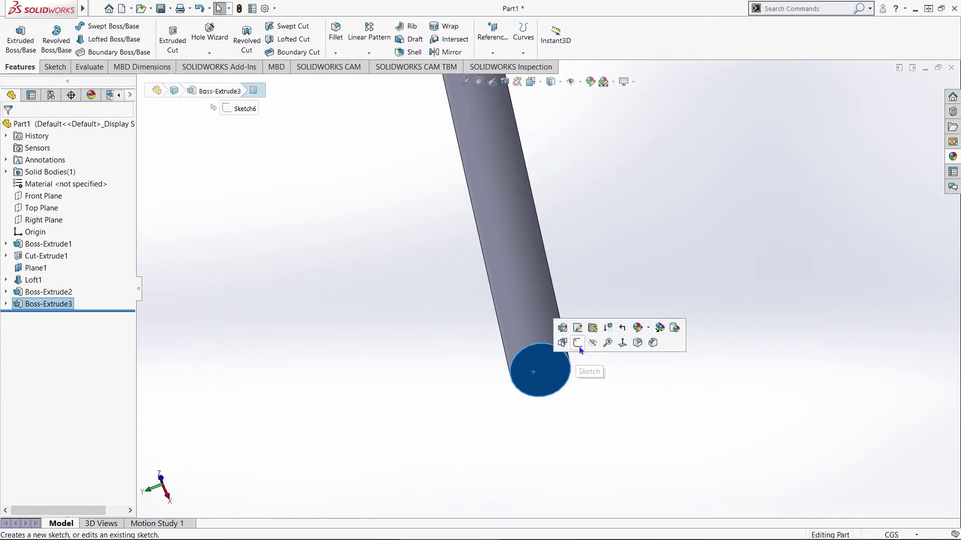
click(578, 345)
click(44, 316)
click(69, 302)
scroll(509, 437, down, 4)
mouse_move(538, 319)
middle_down()
mouse_move(552, 343)
mouse_move(506, 314)
middle_up()
click(490, 341)
click(598, 342)
key(Escape)
Draw a centre rectangle about 0.12 cm wide around the long rod's circular end
scroll(488, 305, up, 1)
click(501, 281)
click(94, 39)
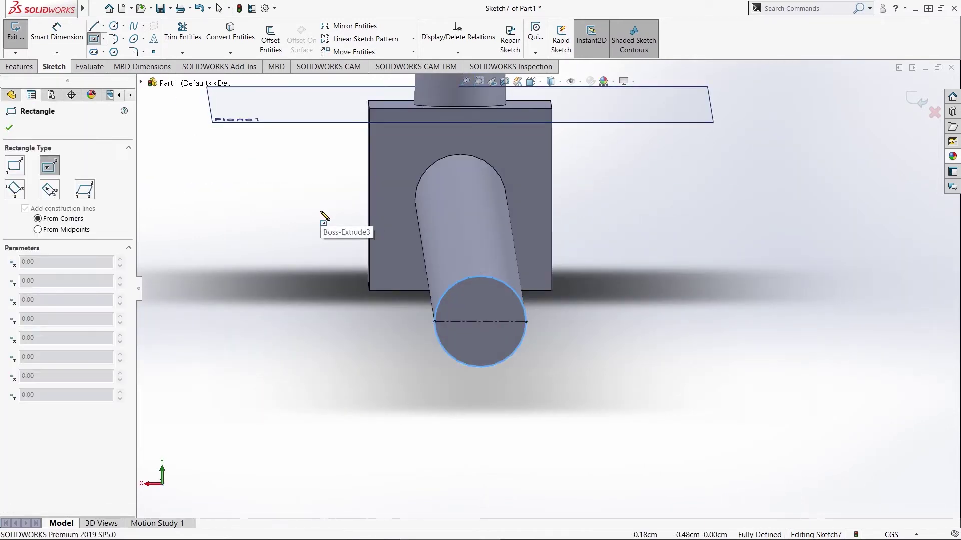
click(540, 368)
Set the rectangle's width to 0.15 cm and dimension its height at 0.15 cm
click(56, 33)
click(472, 274)
click(471, 247)
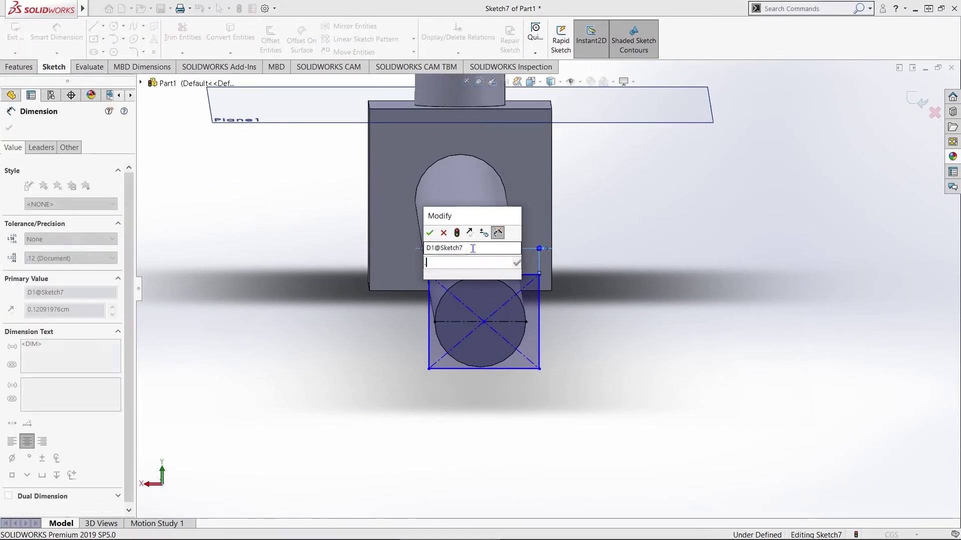
text(0.15)
key(Return)
click(416, 331)
click(330, 346)
key(Escape)
Constrain the square's centre to the midpoint of the centreline across the rod's end
scroll(484, 322, down, 3)
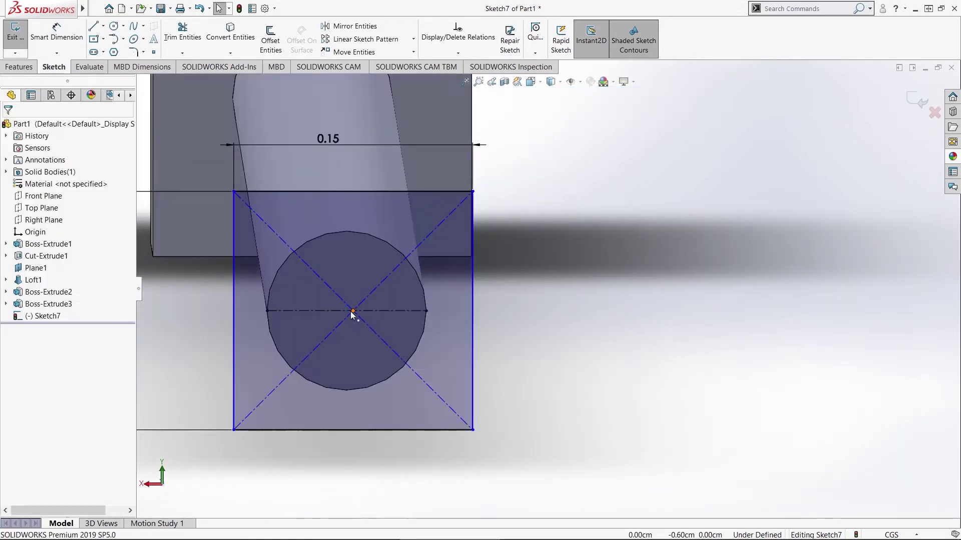
click(320, 311)
ctrl+click(354, 311)
click(45, 305)
click(9, 128)
scroll(580, 288, up, 6)
scroll(559, 308, down, 2)
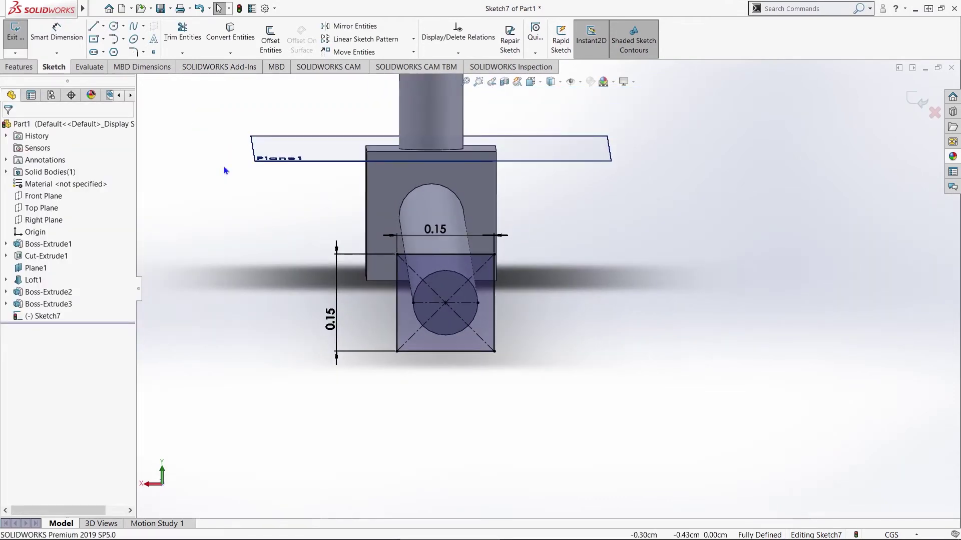
Extrude the 0.15 cm square 0.1 cm outward from the long rod's end
click(18, 67)
click(20, 39)
text(0.1)
key(Return)
click(9, 128)
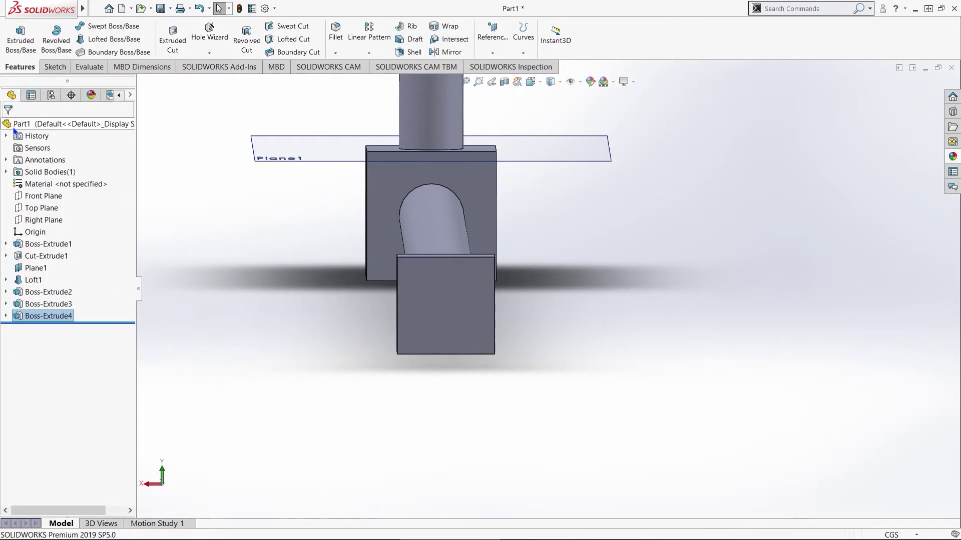
middle_drag(368, 296, 408, 267)
scroll(692, 278, up, 1)
scroll(693, 280, up, 8)
middle_drag(686, 283, 416, 340)
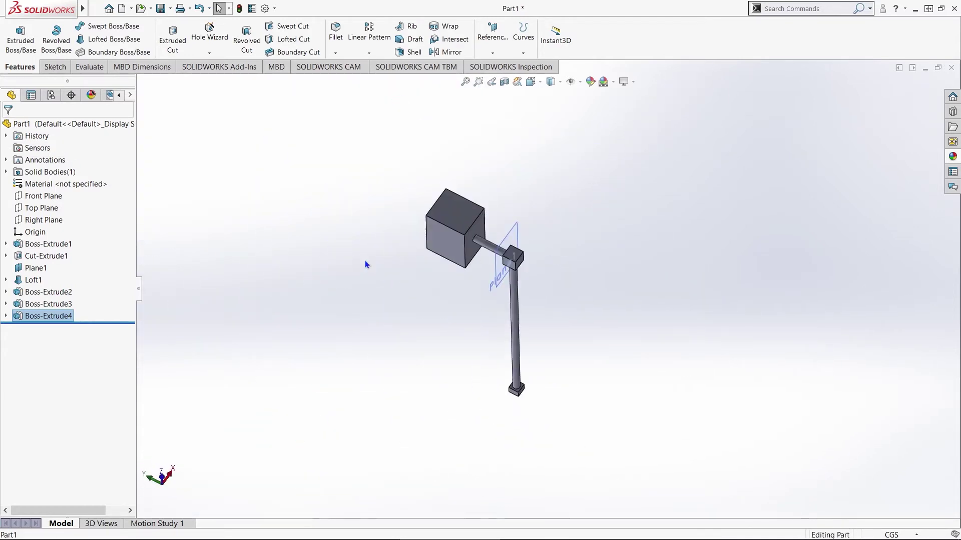
middle_drag(336, 238, 448, 165)
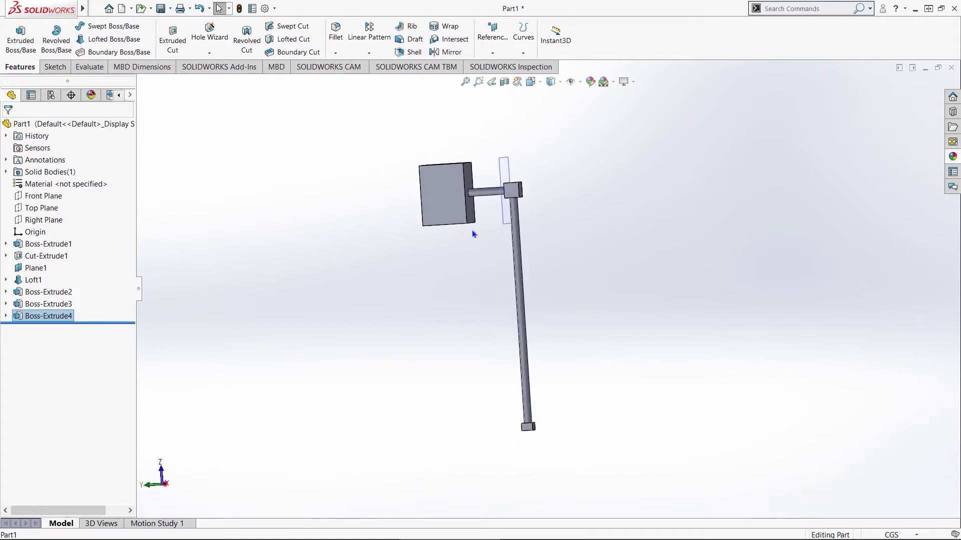
middle_drag(516, 285, 439, 397)
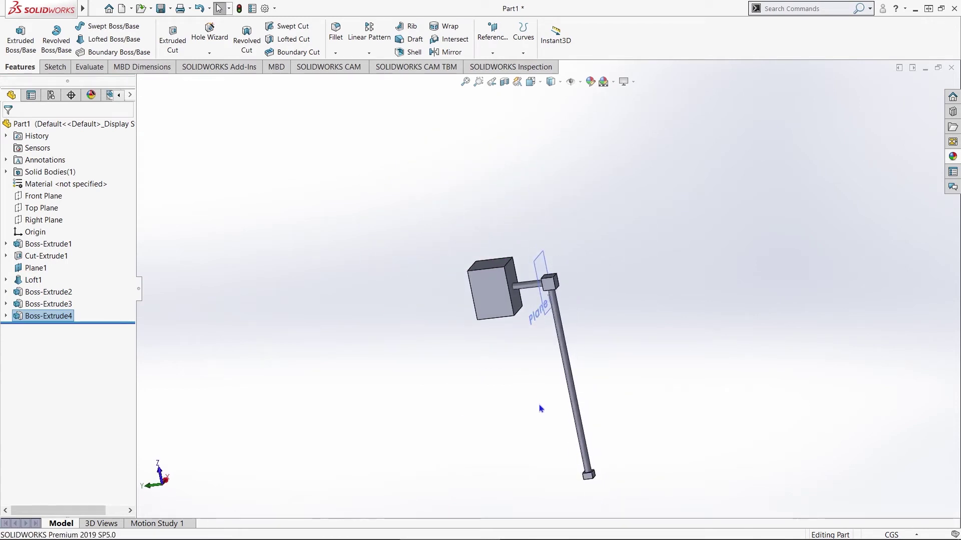
Start a sketch on the side face of the block at the long rod's end and draw a vertical centreline across it
scroll(578, 370, down, 3)
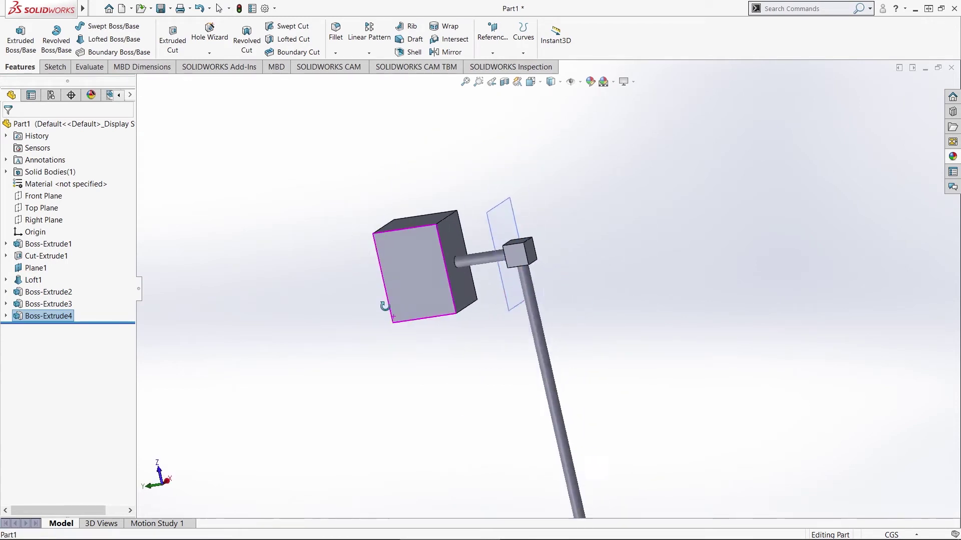
middle_drag(382, 303, 397, 287)
scroll(388, 284, up, 2)
scroll(517, 371, down, 2)
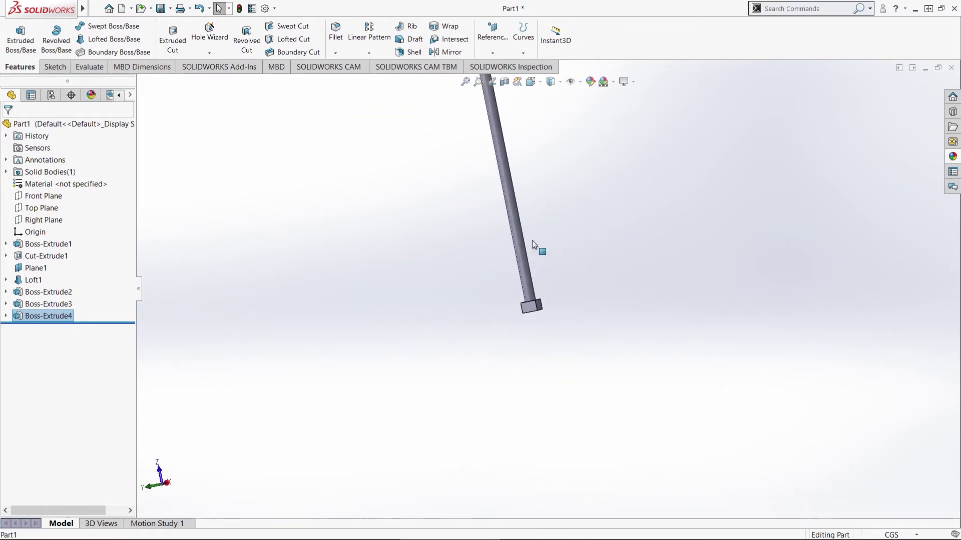
scroll(480, 354, down, 3)
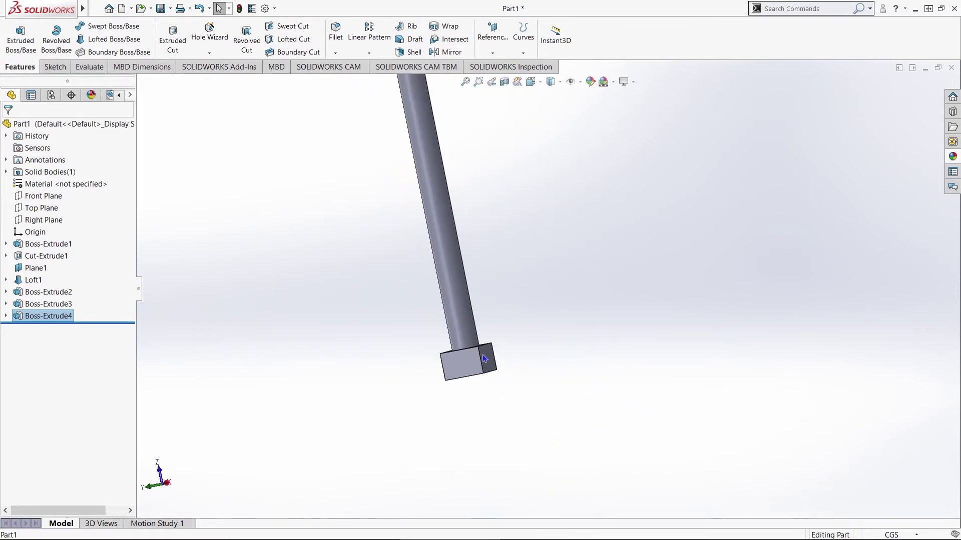
scroll(517, 379, up, 4)
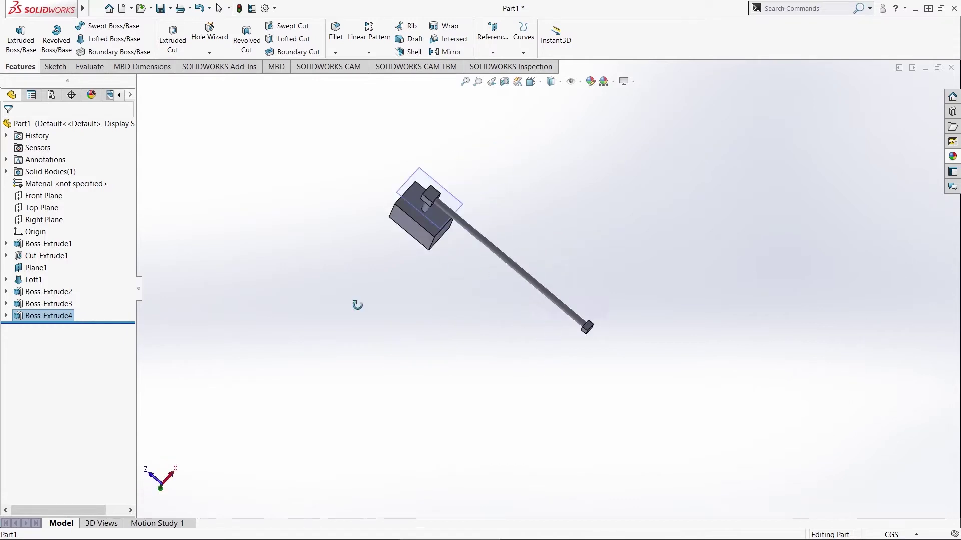
middle_drag(357, 306, 615, 255)
scroll(598, 297, down, 4)
middle_drag(598, 295, 608, 236)
click(613, 202)
click(656, 165)
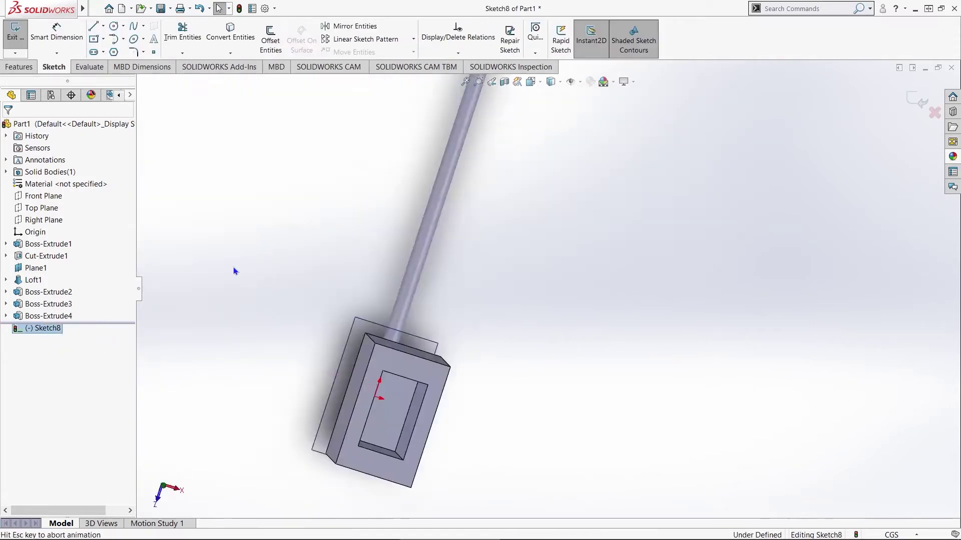
click(103, 26)
click(116, 51)
click(572, 237)
click(571, 359)
key(Escape)
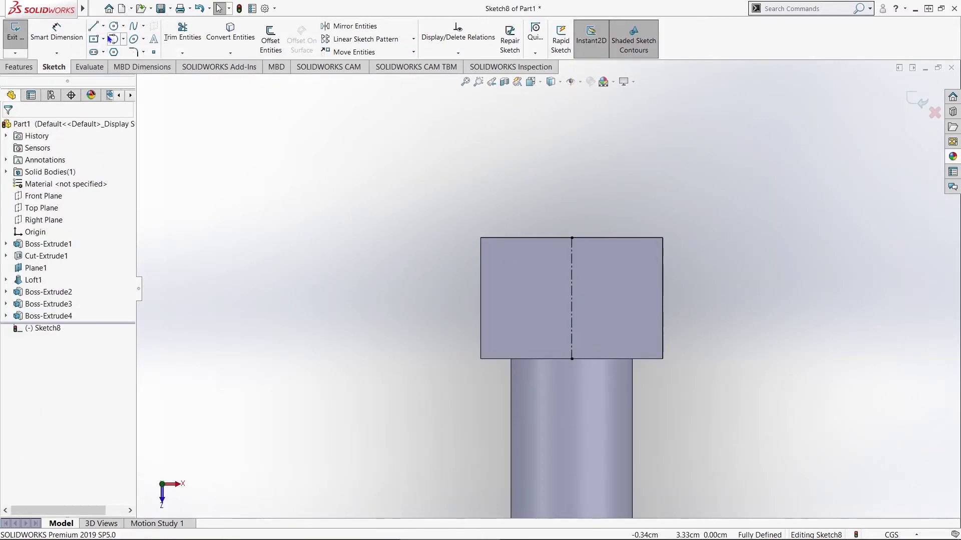
Draw a circle on the block's side face and set its diameter to 0.10 cm
click(113, 26)
click(538, 301)
click(555, 318)
key(Escape)
click(357, 240)
text(0.1)
key(Return)
key(Escape)
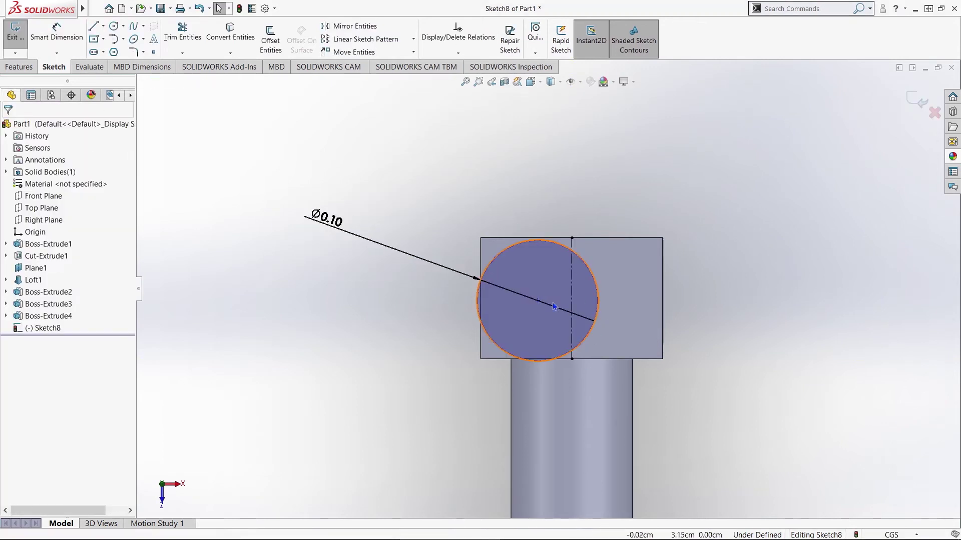
Constrain the 0.10 cm circle's centre to the midpoint of the vertical centreline
click(538, 300)
ctrl+click(572, 259)
click(30, 304)
scroll(610, 319, up, 2)
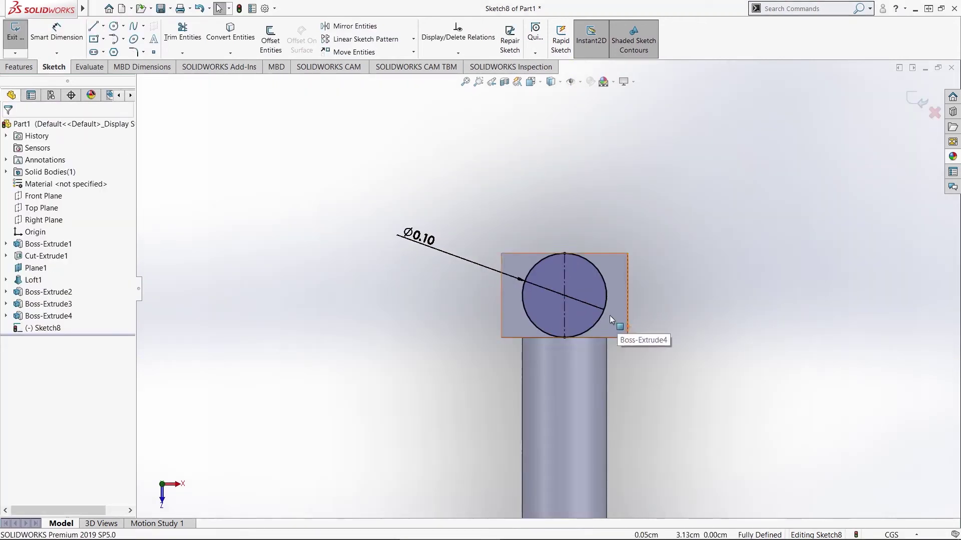
Extrude the 0.10 cm circle outward from the block's side face to form a second long rod
click(21, 39)
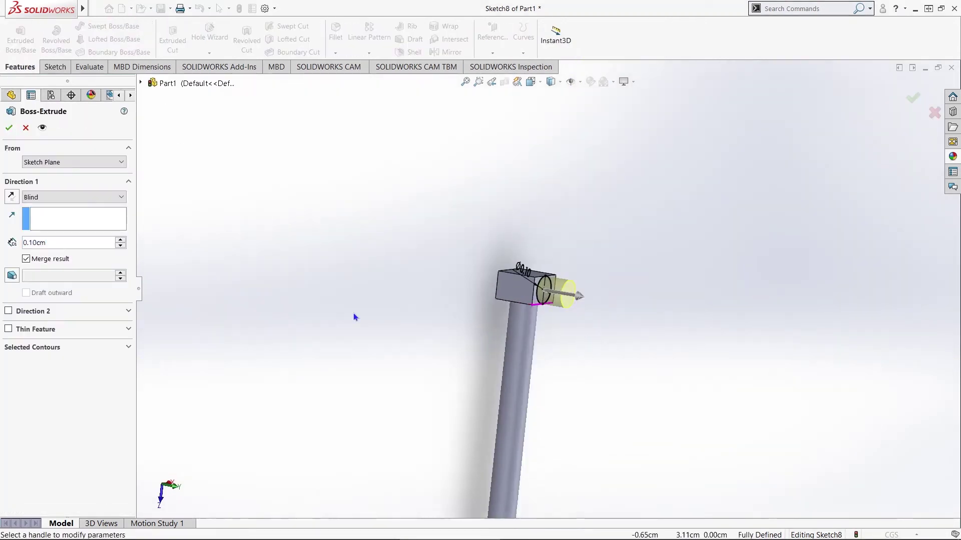
text(5.)
key(Return)
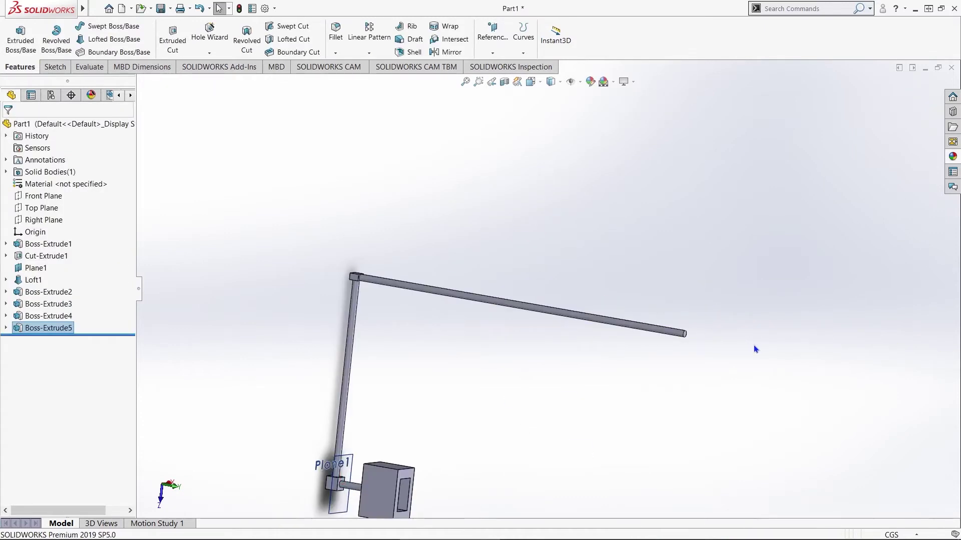
Start a sketch on the second rod's free circular end and draw a vertical centreline across its diameter
scroll(744, 371, down, 8)
scroll(487, 223, up, 4)
middle_drag(486, 223, 350, 235)
scroll(467, 283, down, 4)
right_click(469, 266)
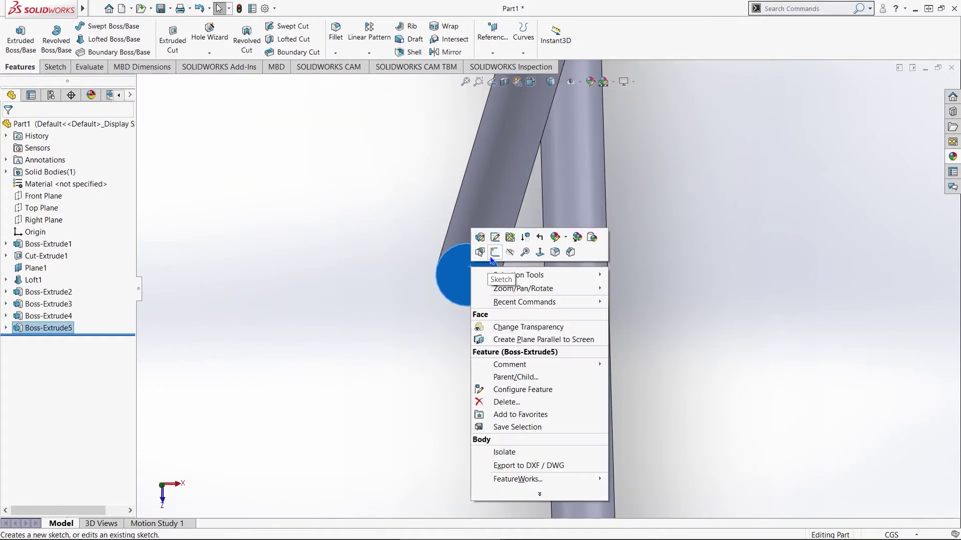
click(494, 253)
click(103, 27)
click(120, 52)
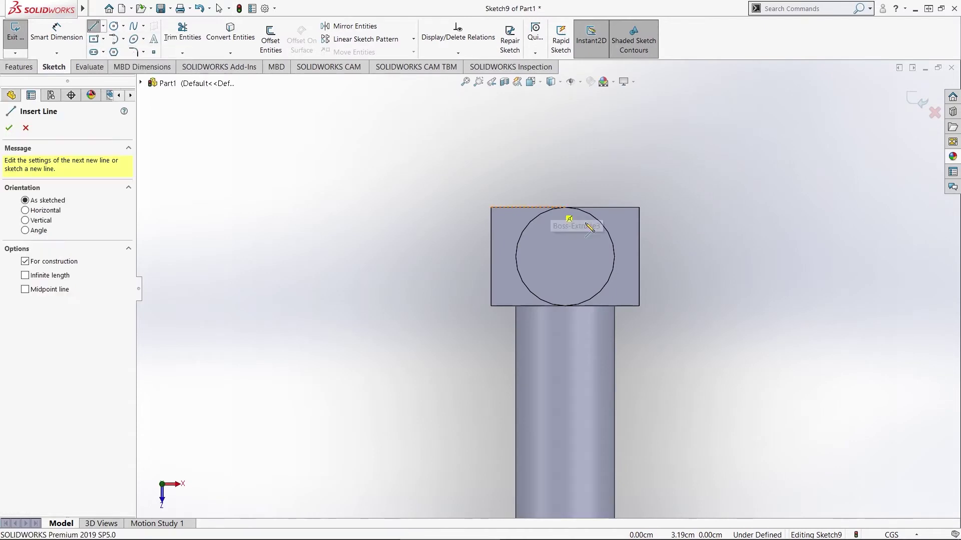
click(564, 207)
click(565, 305)
key(Escape)
Draw a centre rectangle from the centreline's midpoint and set its width and height to 0.20 cm
click(94, 39)
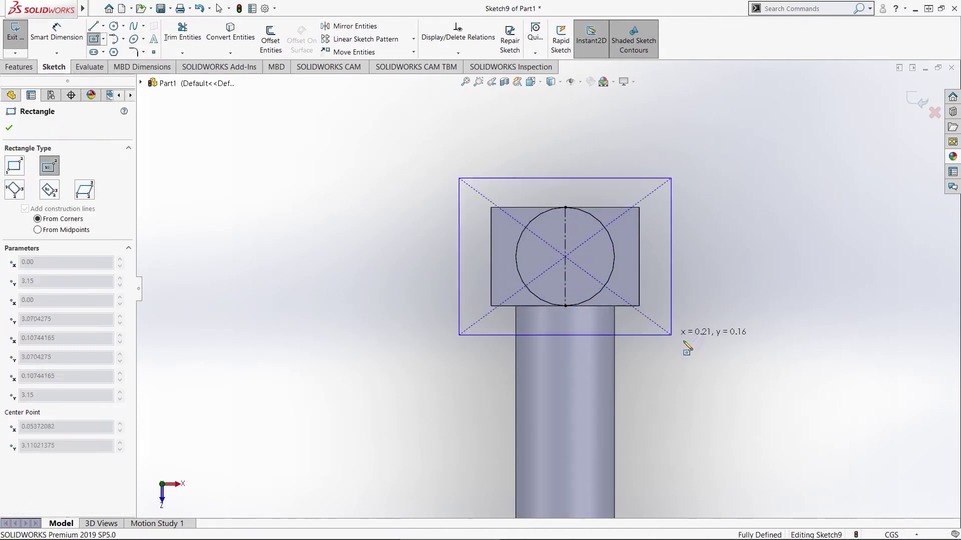
click(684, 342)
click(56, 32)
click(544, 172)
click(553, 139)
text(.20)
click(467, 227)
click(383, 244)
text(.20)
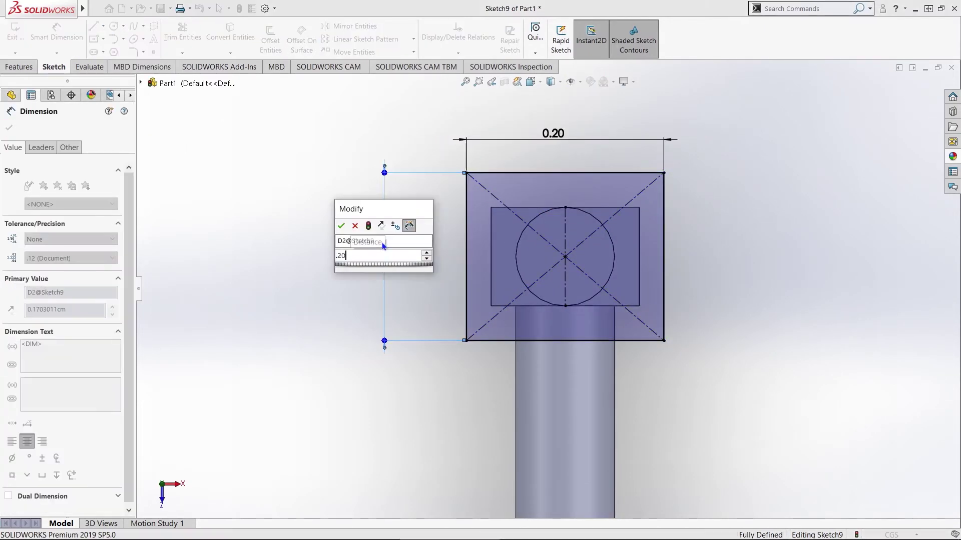
key(Return)
Extrude the 0.20 cm square outward from the second rod's end
click(19, 67)
click(20, 40)
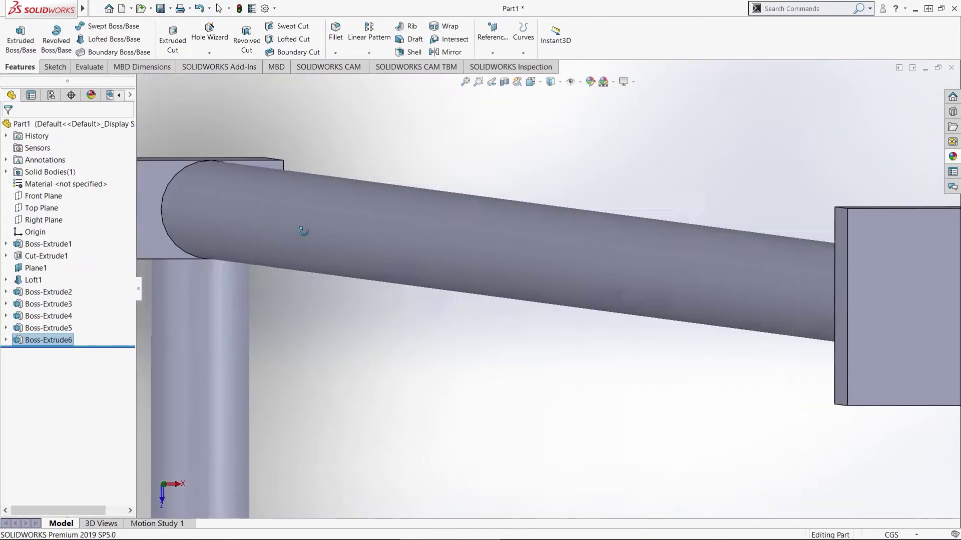
middle_drag(303, 231, 296, 314)
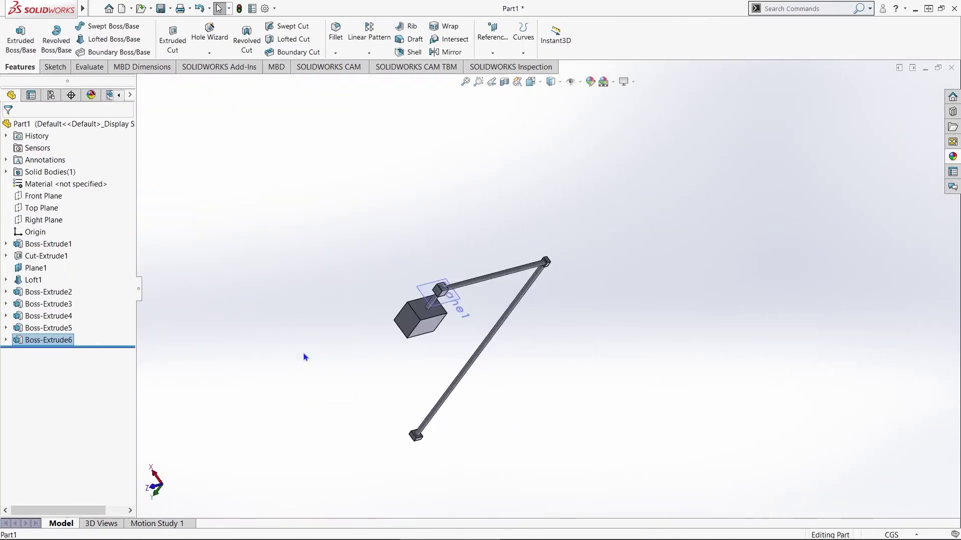
Start a sketch on the side face of the new end block, face it straight on and draw a small circle
middle_drag(305, 357, 428, 187)
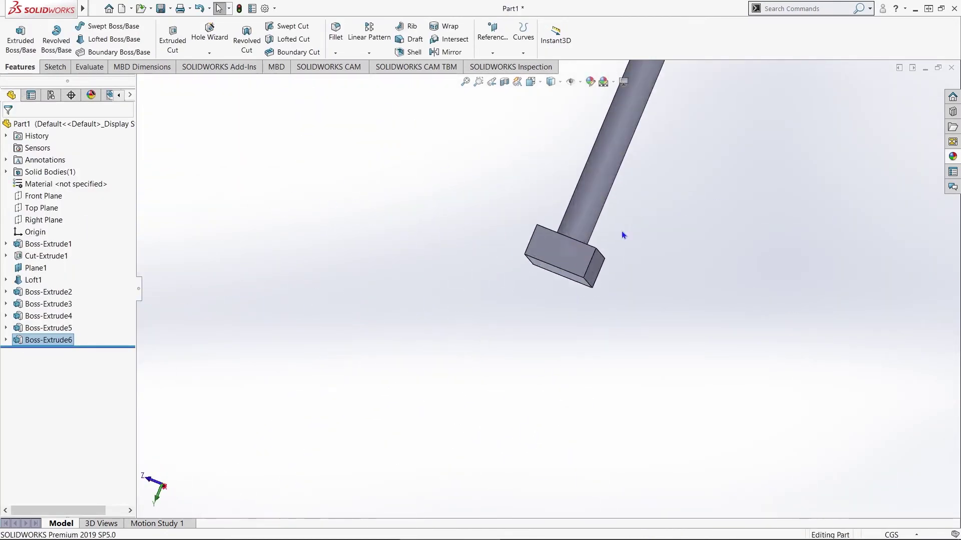
scroll(593, 265, down, 5)
click(601, 265)
click(633, 238)
click(40, 353)
click(69, 343)
scroll(548, 100, down, 12)
ctrl+middle_drag(548, 99, 538, 290)
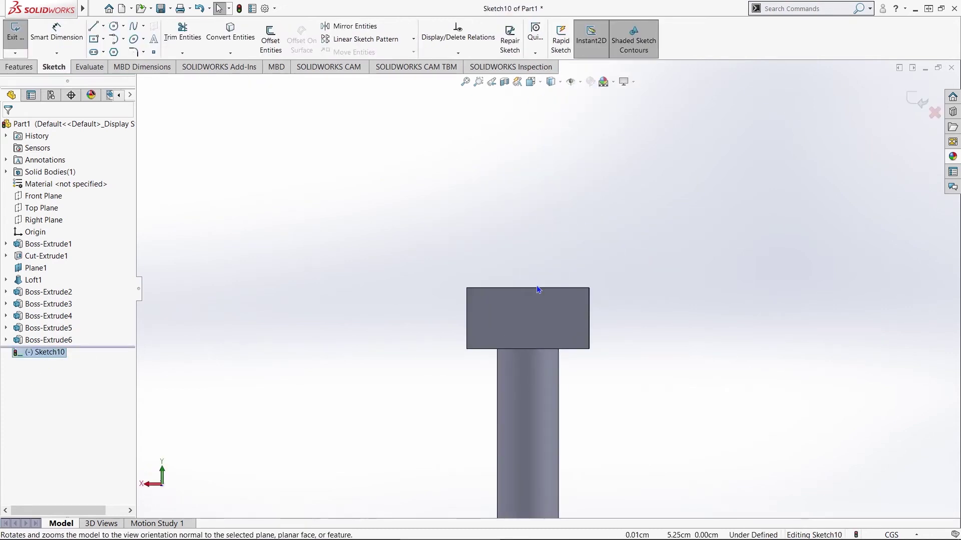
click(114, 26)
drag(520, 309, 522, 328)
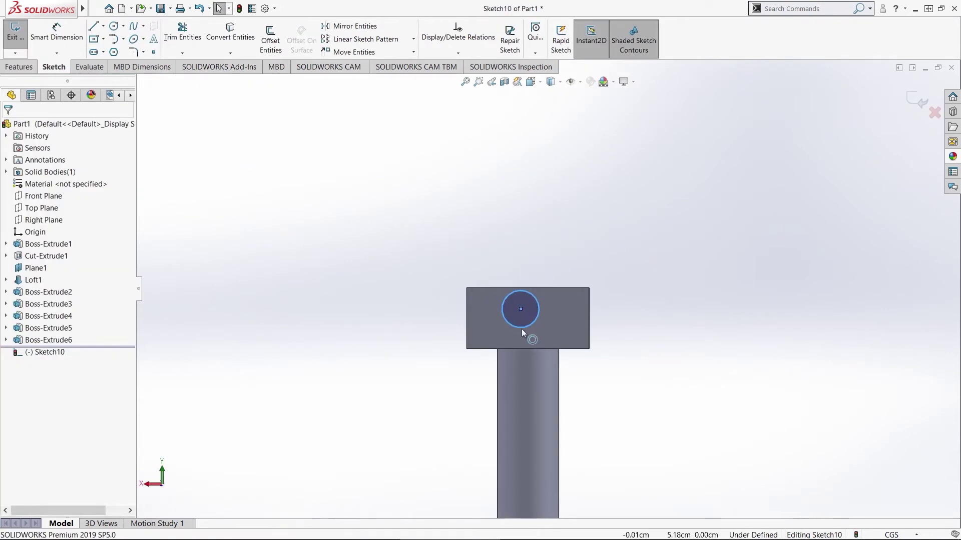
Draw a horizontal centreline across the block face and constrain the circle's centre to its midpoint
click(467, 318)
click(589, 318)
key(Escape)
click(521, 309)
ctrl+click(545, 318)
click(567, 292)
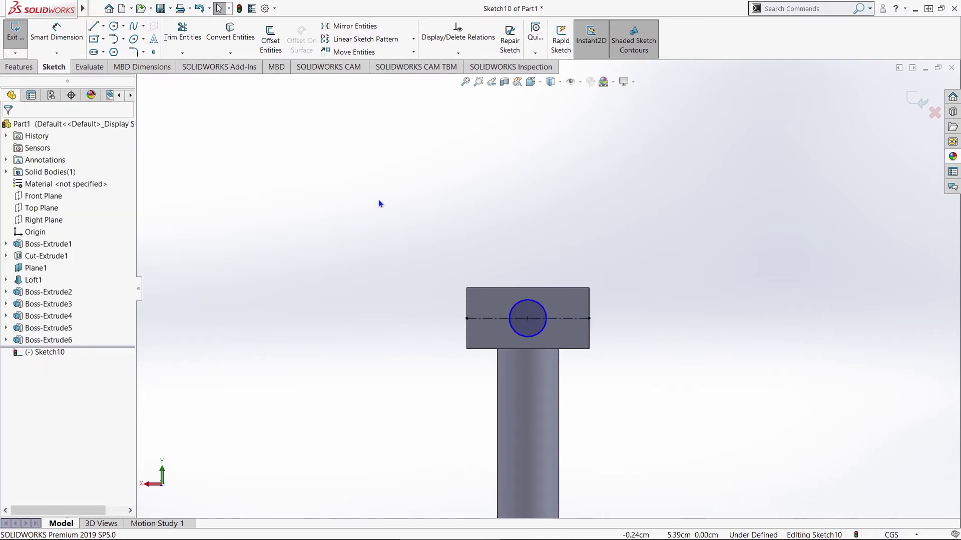
Set the diameter of the circle on the block face to 0.09 cm
click(57, 32)
click(545, 311)
click(556, 234)
text(0.09)
key(Return)
Extrude the 0.09 cm circle outward from the block face to form a third long rod
click(8, 71)
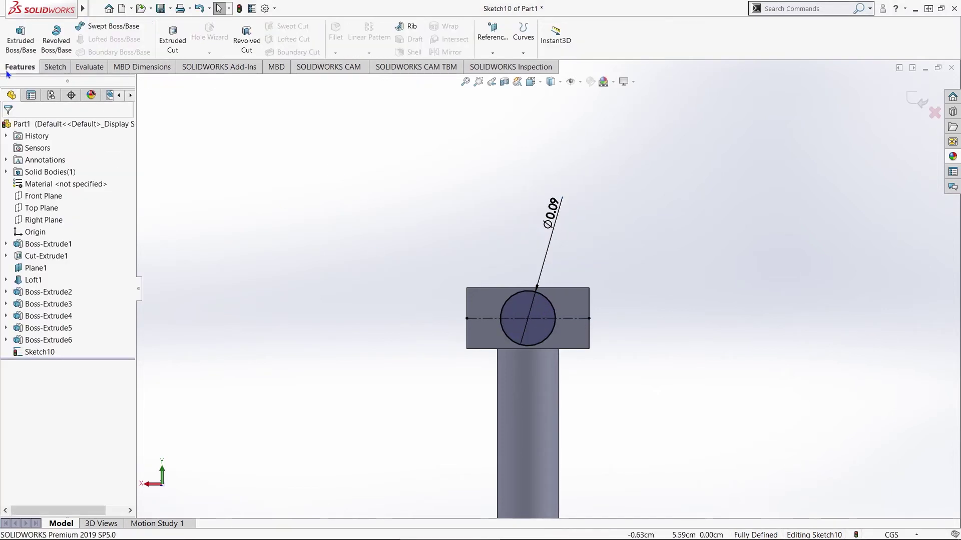
click(24, 23)
key(Return)
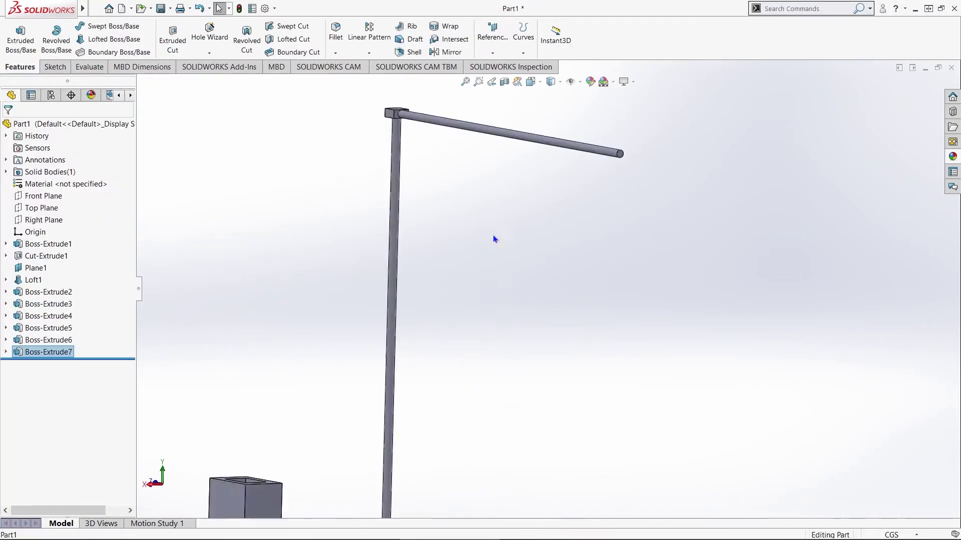
Start a sketch on the third rod's free circular end and draw a vertical centreline across its diameter
scroll(626, 180, down, 10)
click(418, 297)
click(445, 271)
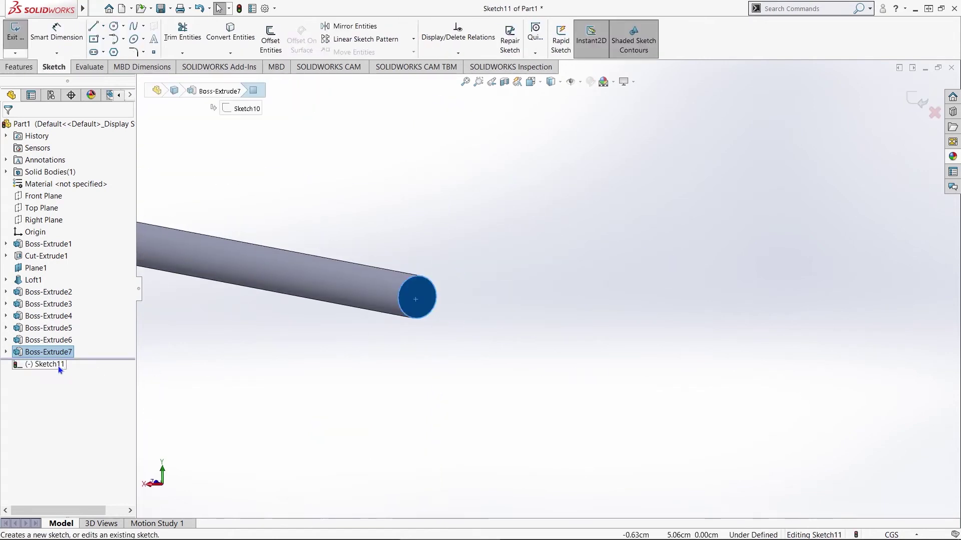
click(58, 367)
click(113, 344)
scroll(536, 160, down, 7)
click(94, 25)
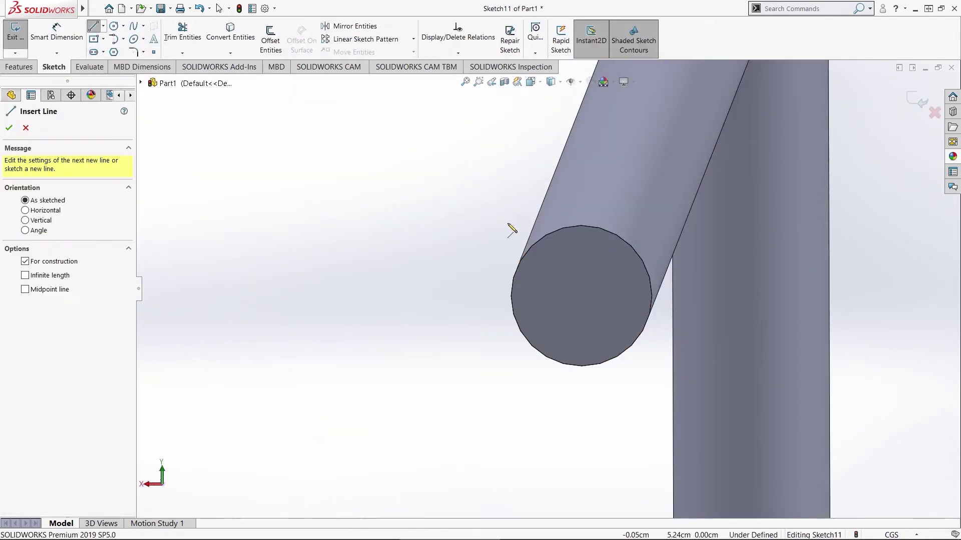
drag(581, 226, 581, 366)
key(Escape)
Draw a centre rectangle about 0.16 cm wide over the third rod's circular end
click(93, 39)
click(559, 301)
click(438, 346)
key(Escape)
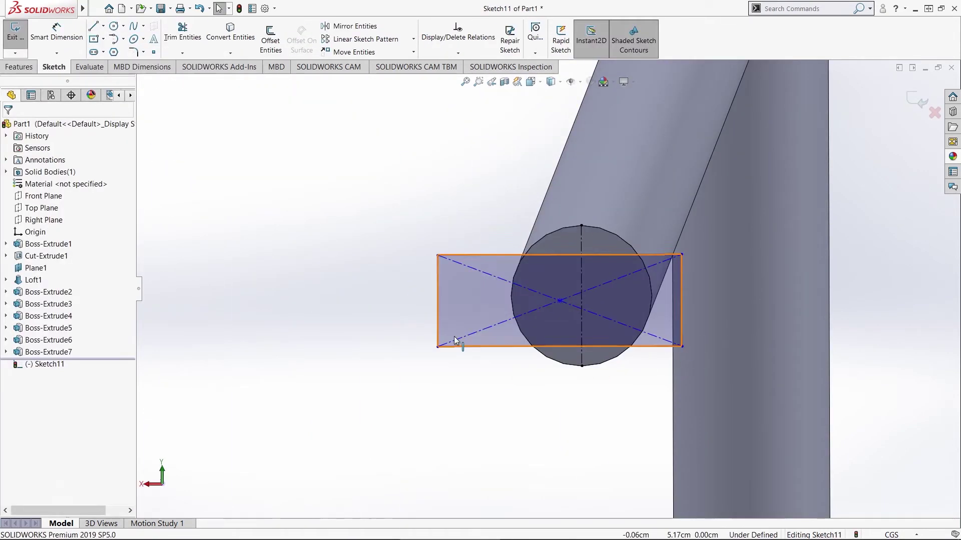
Set the rectangle's width to 0.70 cm and its height to 0.30 cm
click(57, 34)
click(508, 255)
click(516, 182)
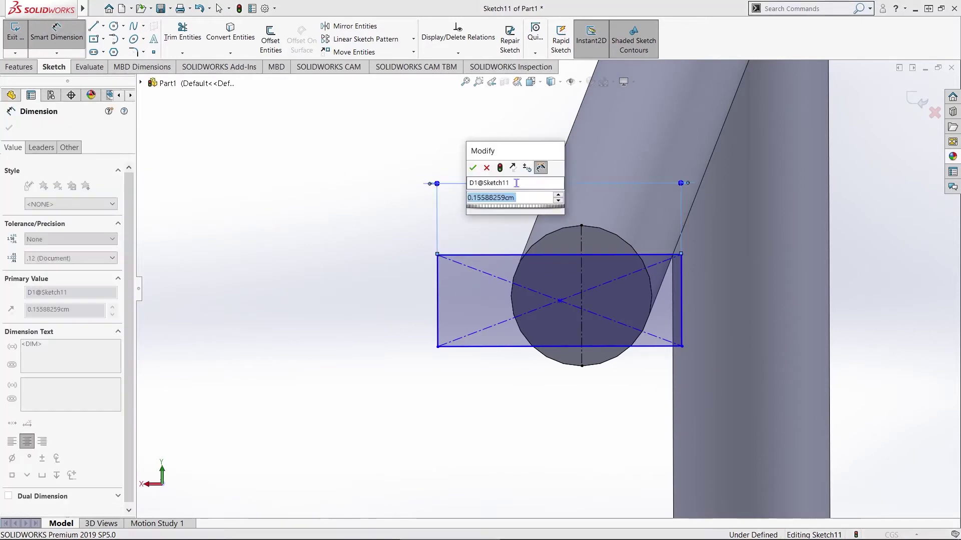
text(0.7)
key(Return)
click(438, 306)
click(347, 302)
text(0.3)
key(Return)
key(Escape)
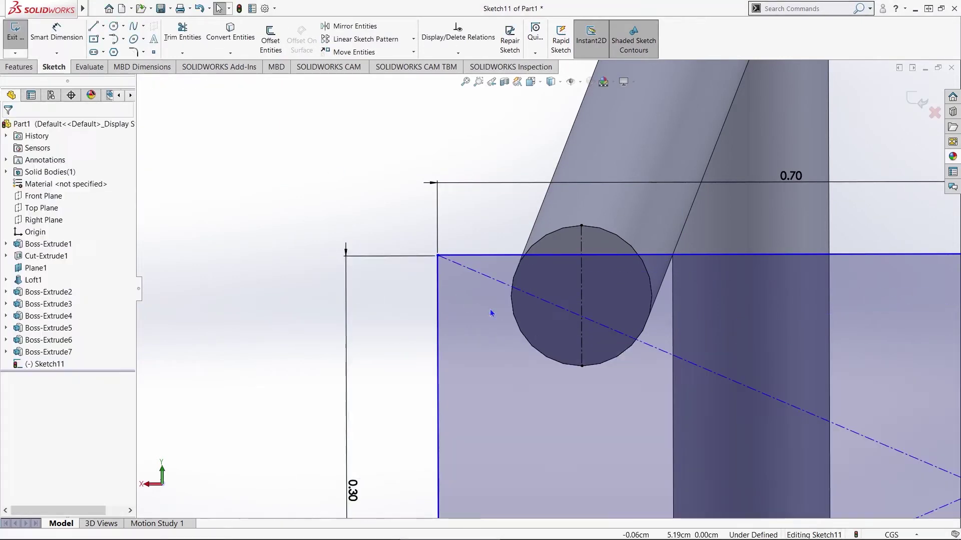
Constrain the rectangle's centre to the midpoint of the centreline across the third rod's end
scroll(491, 312, up, 6)
click(646, 337)
scroll(503, 255, down, 7)
ctrl+click(540, 269)
click(50, 320)
scroll(81, 295, up, 7)
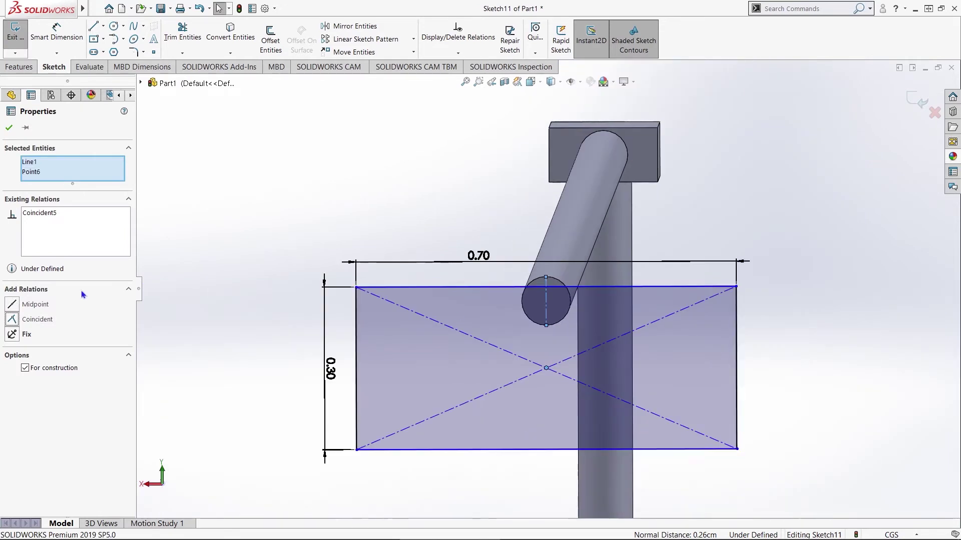
click(50, 305)
click(293, 266)
Round all four corners of the rectangle with 0.10 cm sketch fillets
click(134, 52)
drag(267, 163, 339, 240)
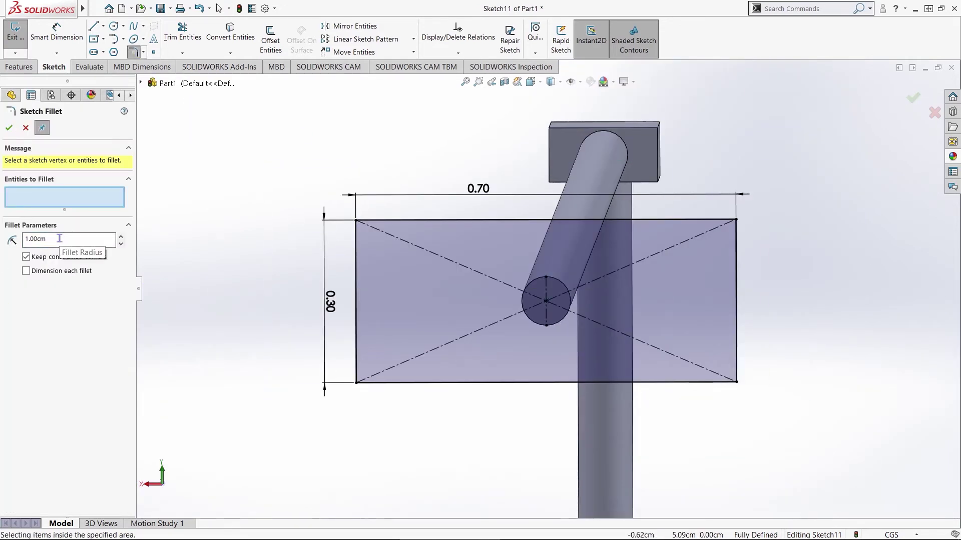
click(9, 128)
scroll(530, 285, up, 2)
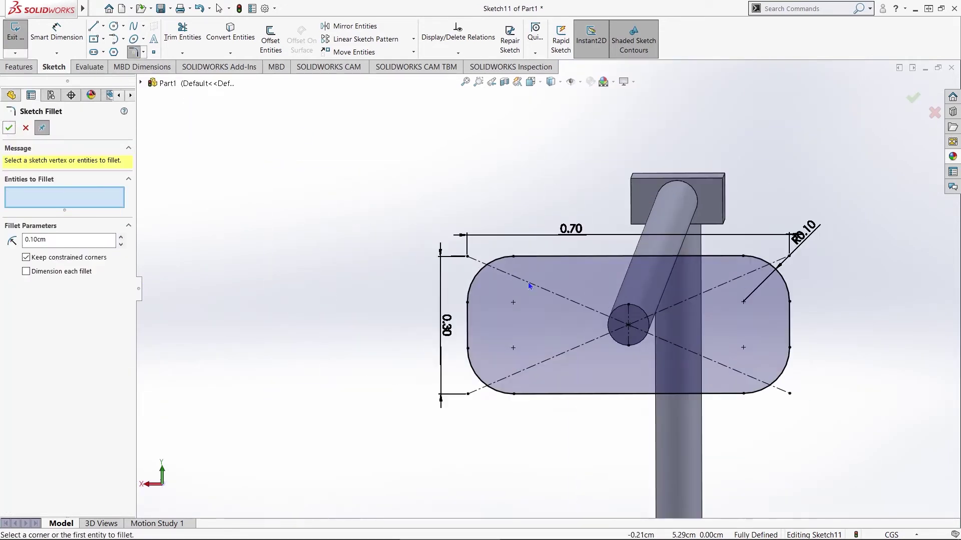
click(7, 128)
Extrude the rounded rectangle 0.02 cm outward from the third rod's end
click(20, 66)
click(21, 40)
text(0.02)
key(Return)
key(Return)
scroll(450, 273, up, 2)
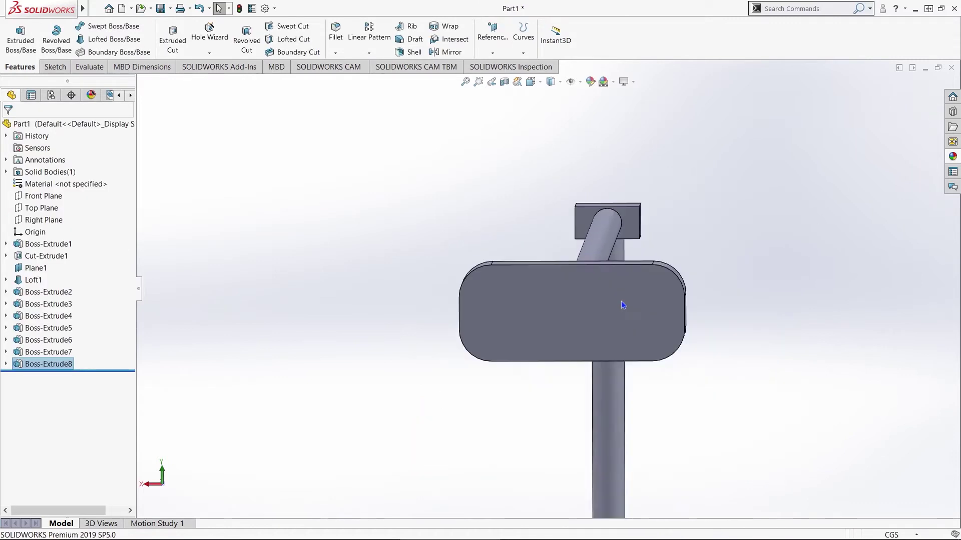
Open the colour appearance settings for the part and choose black
middle_drag(623, 305, 267, 375)
middle_drag(806, 380, 428, 158)
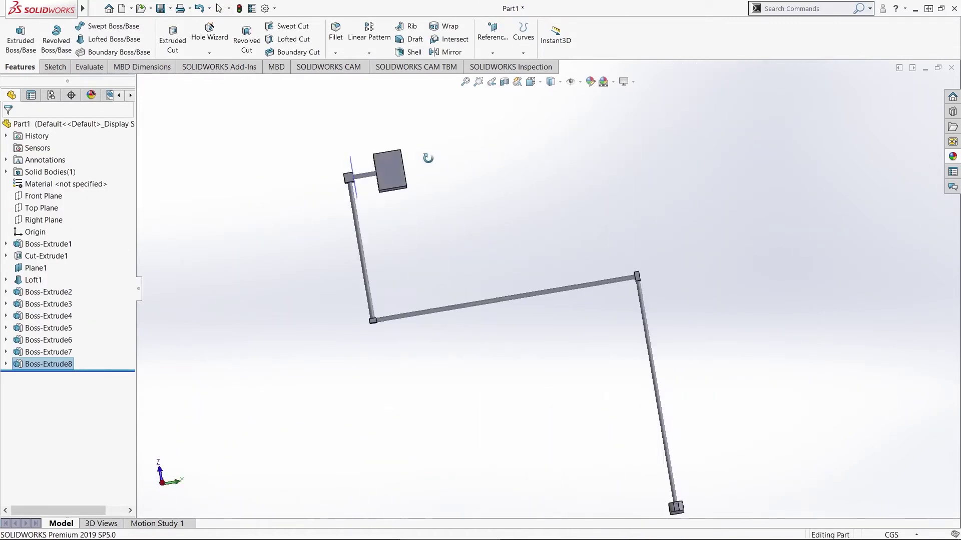
click(91, 95)
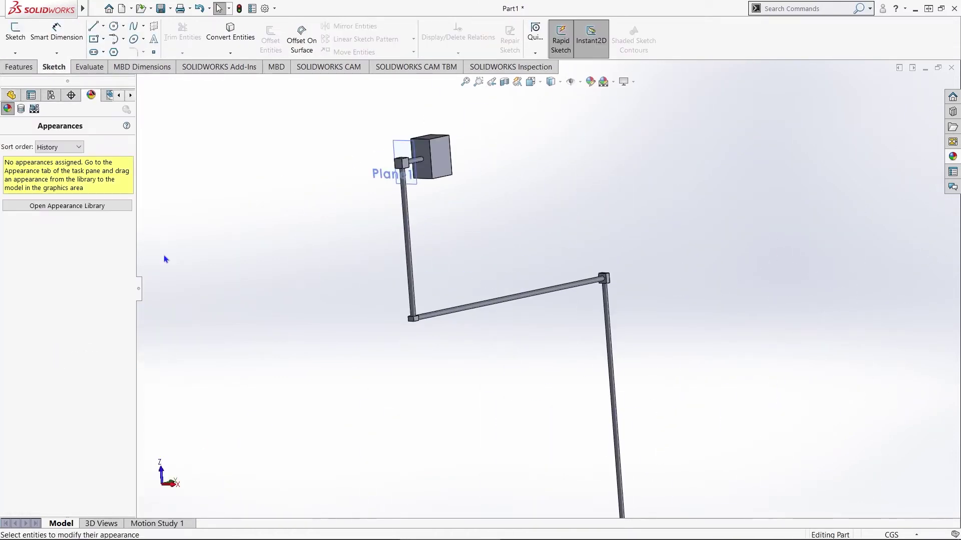
click(71, 204)
scroll(421, 140, down, 3)
middle_drag(525, 347, 350, 335)
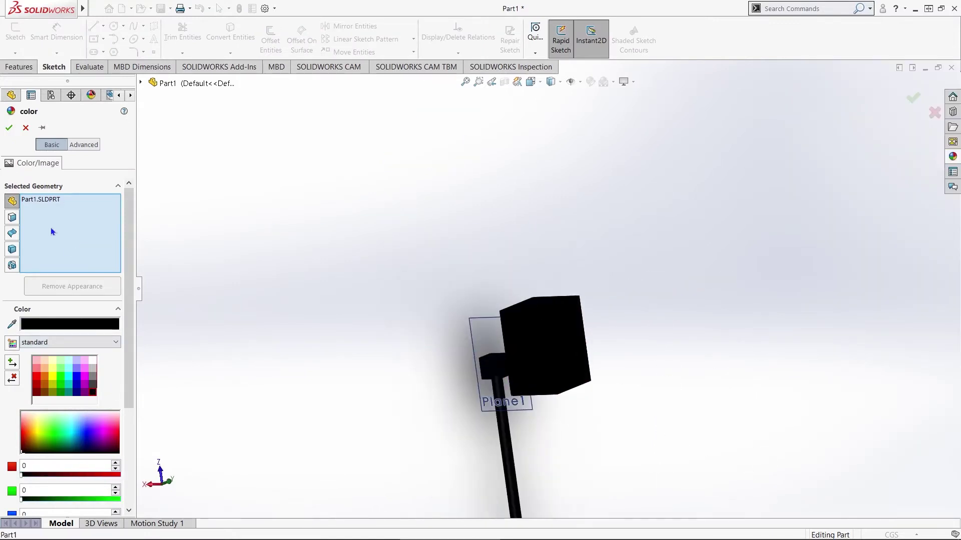
Try to apply the black colour to a single extruded feature instead of the whole part, and delete that appearance
right_click(46, 200)
click(65, 208)
click(496, 437)
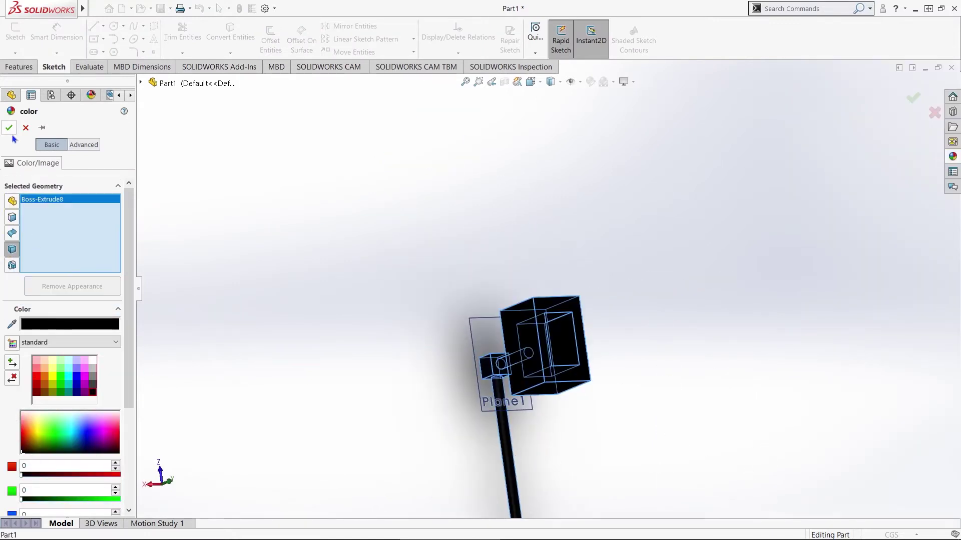
click(9, 128)
right_click(30, 163)
click(32, 160)
key(Delete)
Colour the hollow block's open front face and the inner faces of its recess white
ctrl+middle_drag(513, 386, 598, 311)
scroll(687, 224, down, 2)
click(591, 81)
click(93, 361)
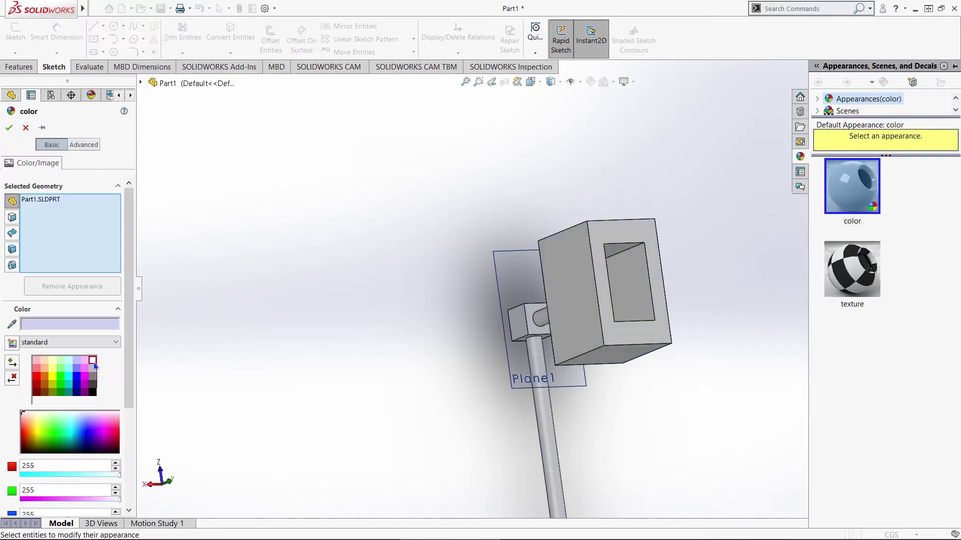
right_click(30, 254)
click(12, 275)
click(646, 284)
middle_drag(715, 278, 683, 346)
click(632, 303)
click(653, 356)
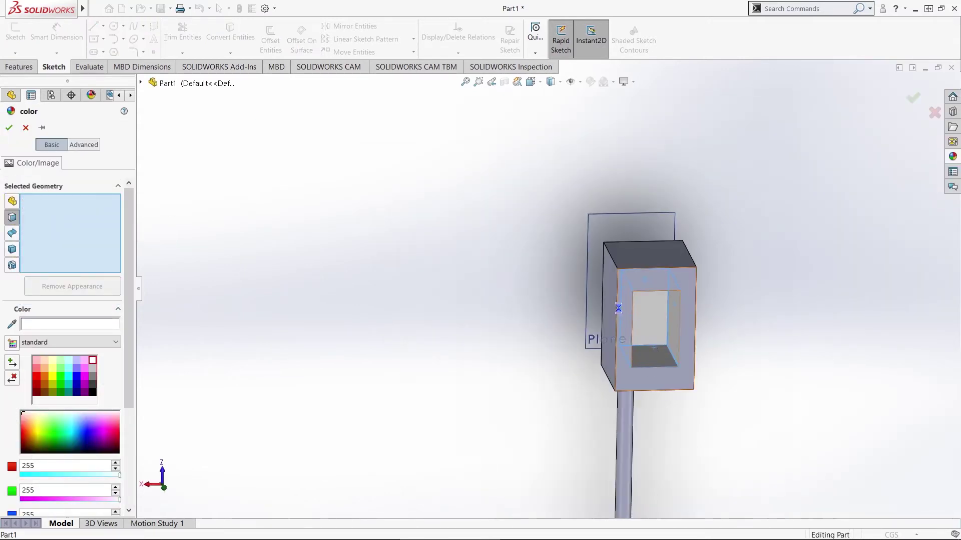
click(620, 308)
scroll(619, 308, up, 2)
click(9, 129)
Try to apply black to the whole part
click(590, 82)
click(92, 392)
scroll(90, 400, down, 3)
scroll(602, 362, up, 4)
scroll(471, 435, down, 5)
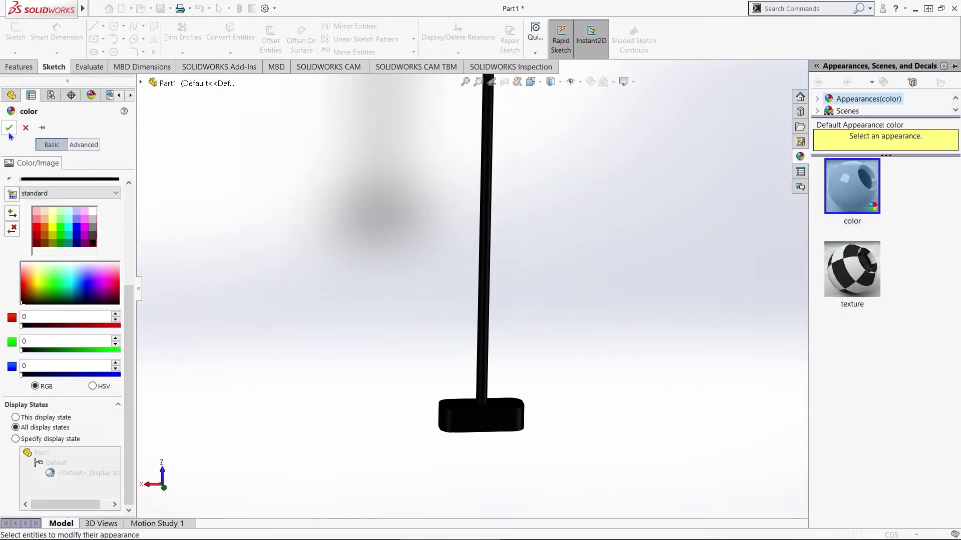
click(9, 129)
Colour the faces of the rounded block at the end of the rod stem dark blue
click(591, 82)
click(76, 384)
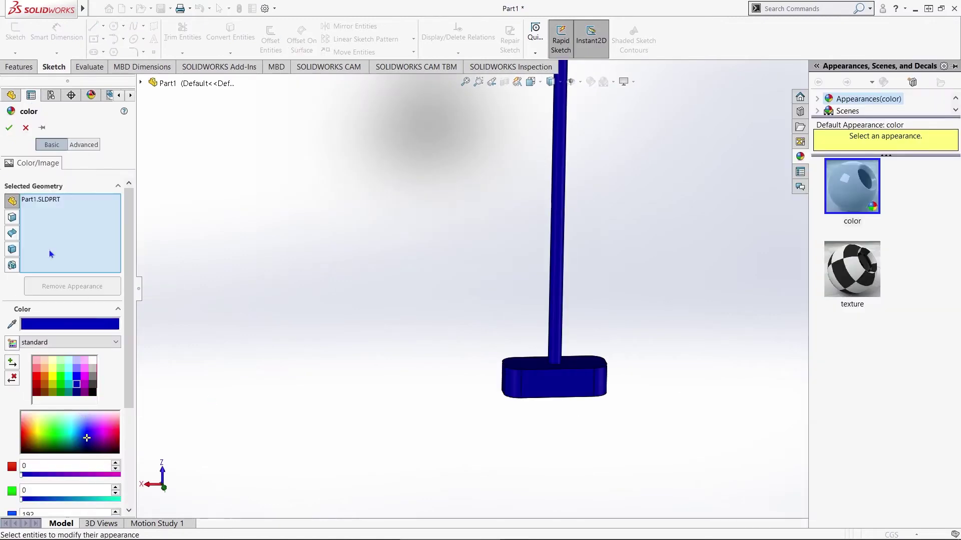
right_click(50, 254)
click(12, 306)
click(552, 395)
click(12, 233)
right_click(57, 240)
click(12, 274)
click(553, 384)
click(515, 377)
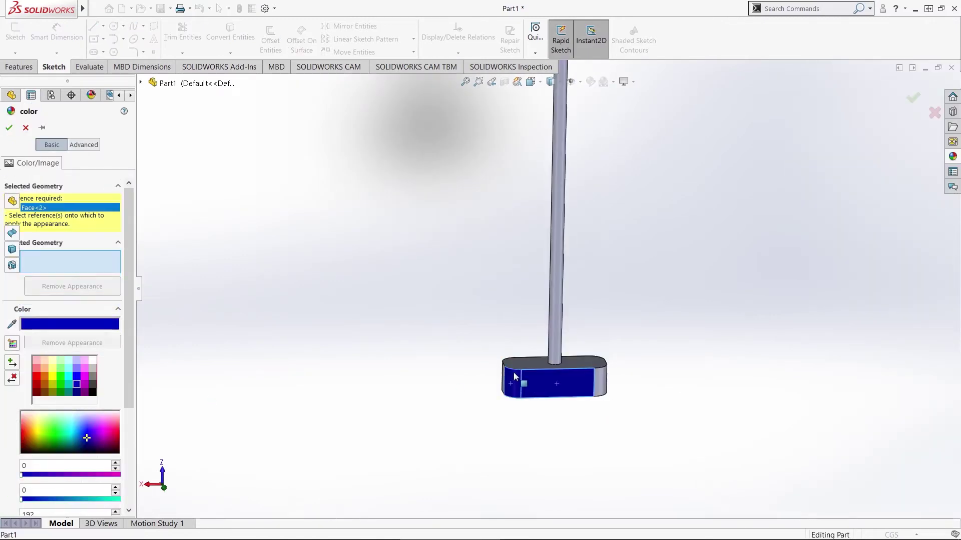
middle_drag(597, 377, 379, 291)
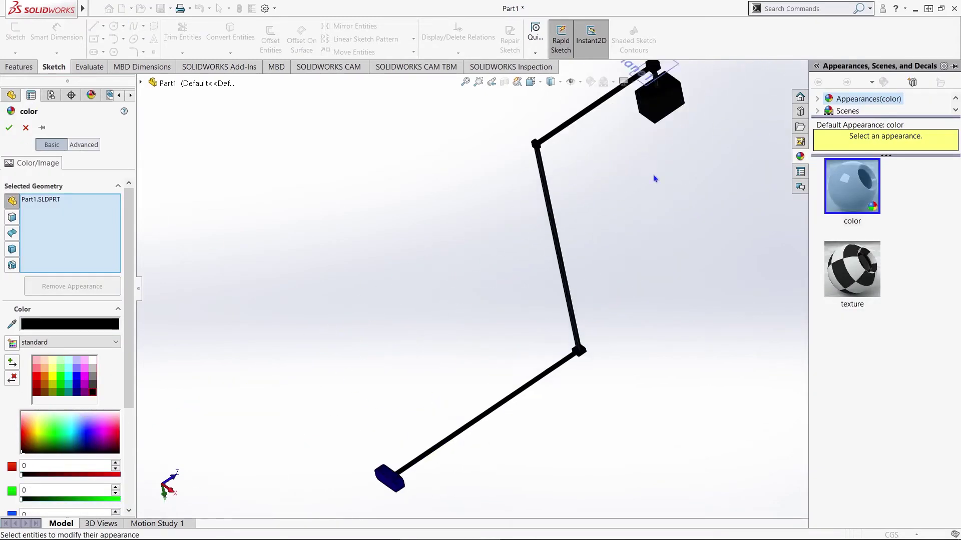
Choose black for individual faces and select the long rods and the joint block faces between them
click(12, 306)
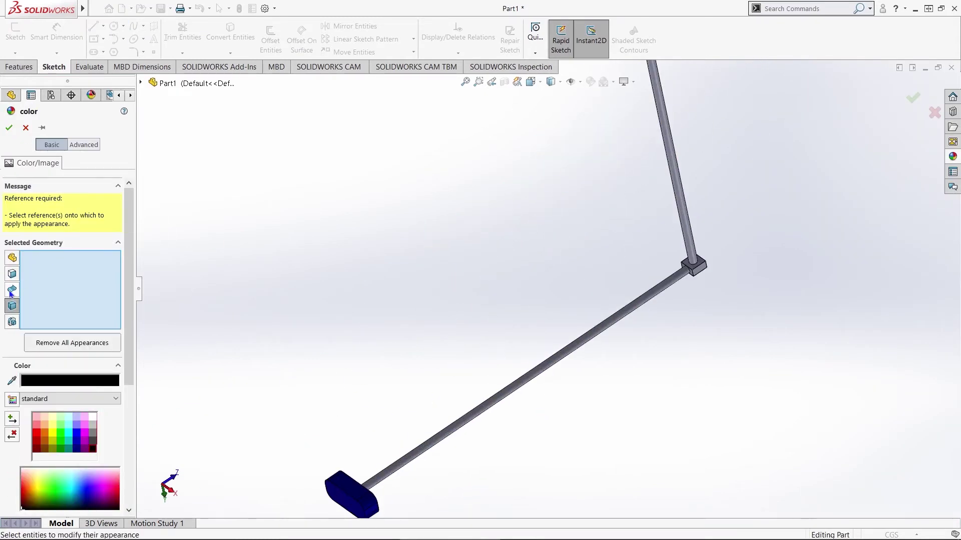
click(621, 315)
click(691, 245)
scroll(468, 187, down, 10)
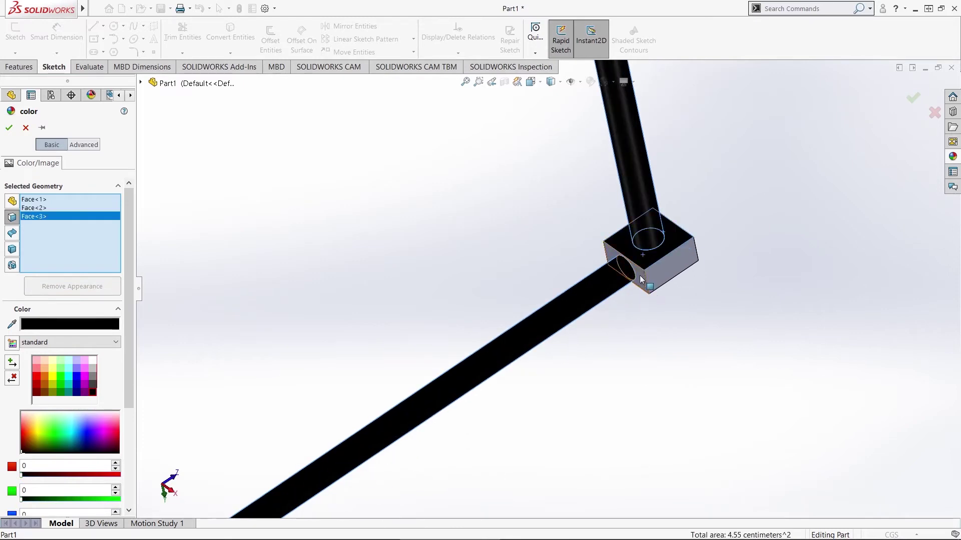
scroll(469, 187, up, 5)
click(490, 218)
scroll(442, 331, down, 4)
Add the outer faces of the hollow block and of its neighbouring joint block to the black selection
click(443, 332)
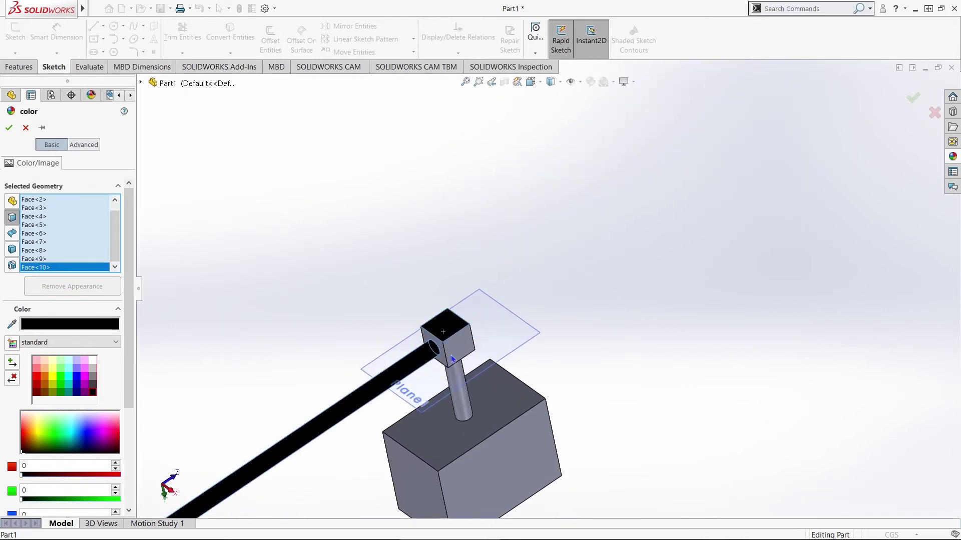
click(444, 351)
click(451, 354)
click(447, 440)
click(487, 460)
click(419, 485)
scroll(418, 485, up, 3)
middle_drag(418, 485, 566, 370)
click(566, 371)
scroll(566, 371, down, 4)
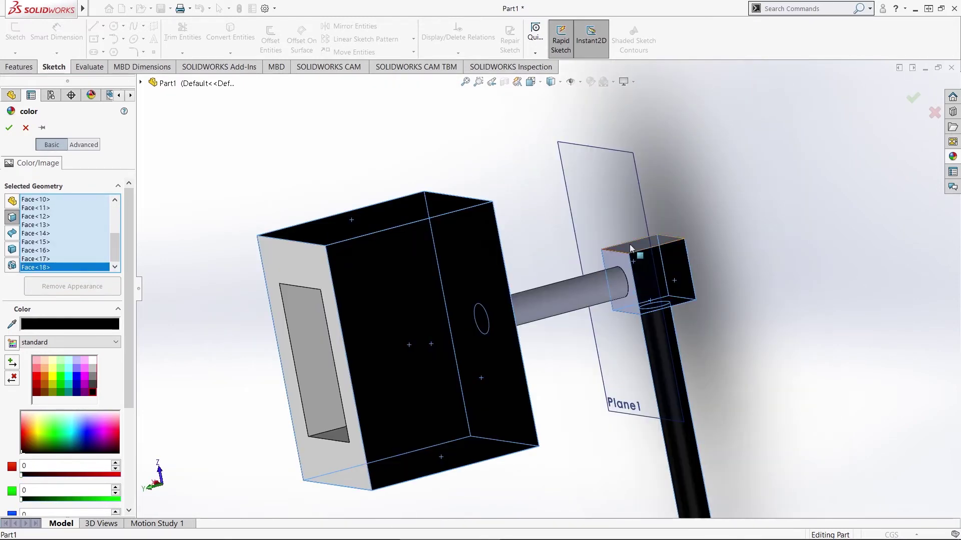
click(634, 253)
Add the remaining joint block faces to the selection and apply the black colour
middle_drag(646, 271, 697, 363)
scroll(821, 512, down, 4)
click(609, 215)
click(609, 215)
middle_drag(609, 216, 602, 253)
click(603, 254)
scroll(602, 252, up, 8)
scroll(665, 368, down, 4)
click(9, 128)
scroll(551, 236, up, 5)
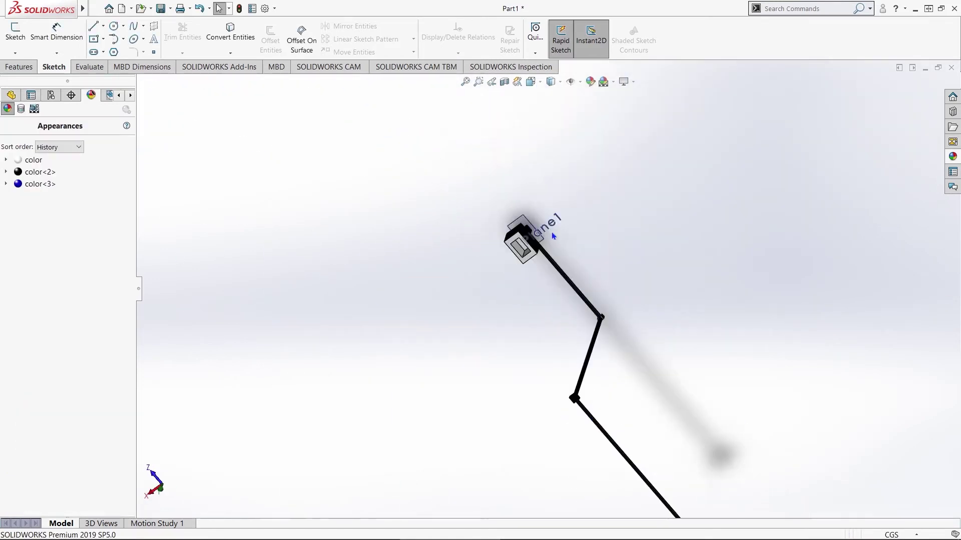
Colour the short peg between the hollow block and the joint block bright green
scroll(551, 236, down, 6)
middle_drag(551, 236, 447, 247)
click(448, 247)
click(50, 440)
click(9, 128)
scroll(510, 380, up, 5)
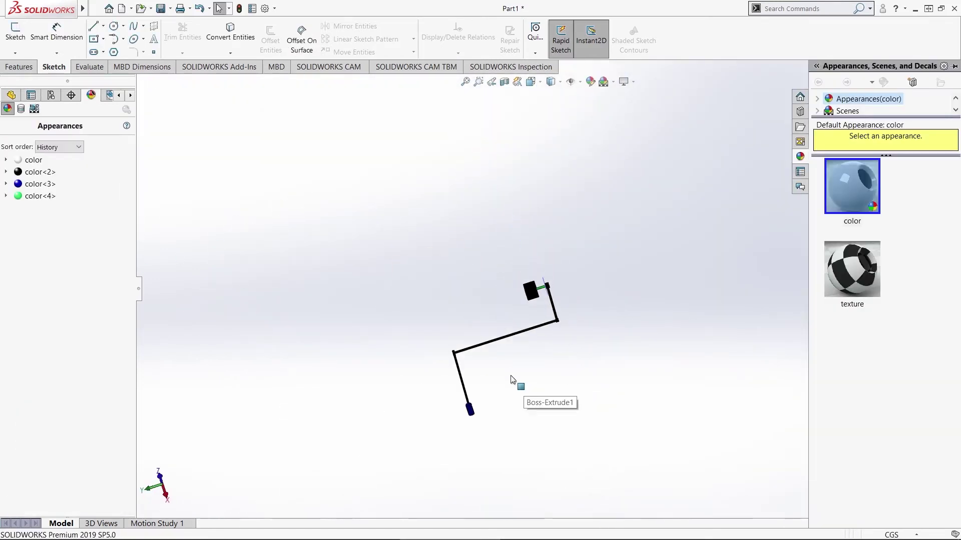
middle_drag(517, 329, 547, 260)
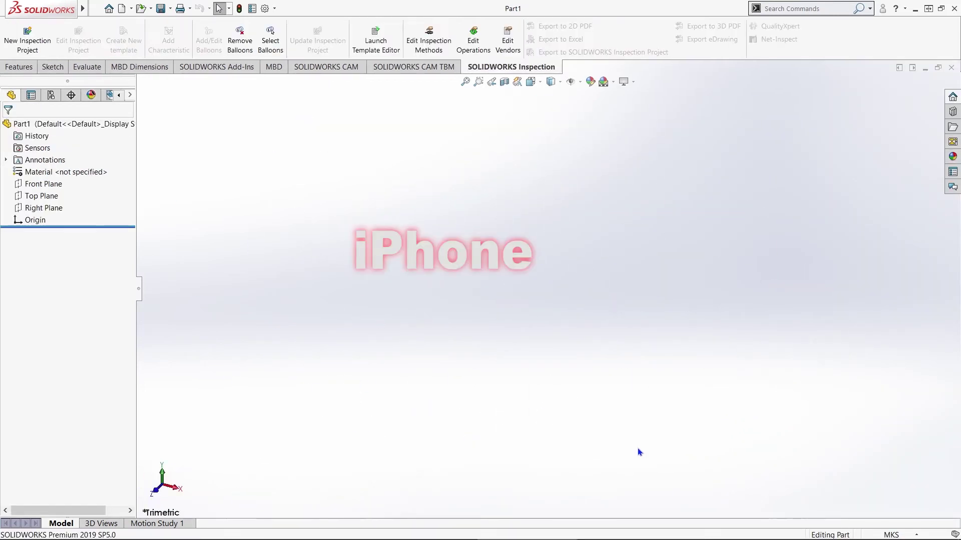
Start a sketch on the Top Plane of the new part and draw an upright centre rectangle above the origin
click(45, 197)
click(58, 178)
click(95, 39)
drag(526, 232, 464, 112)
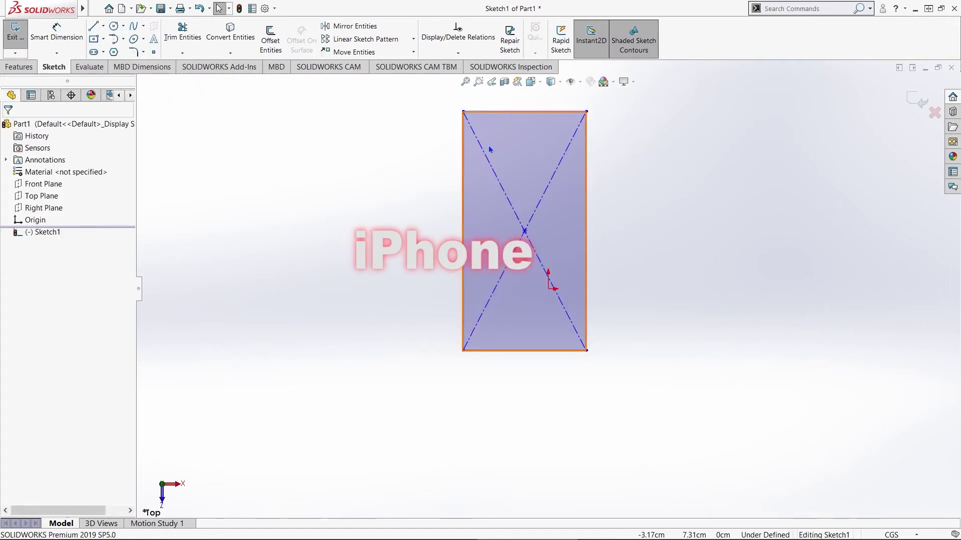
Dimension the rectangle to 7.5 cm wide and 15 cm high
click(57, 35)
click(531, 226)
click(528, 176)
text(7.5)
click(596, 293)
click(691, 320)
text(15)
key(Return)
Round all four corners of the rectangle with 0.70 cm sketch fillets
click(133, 52)
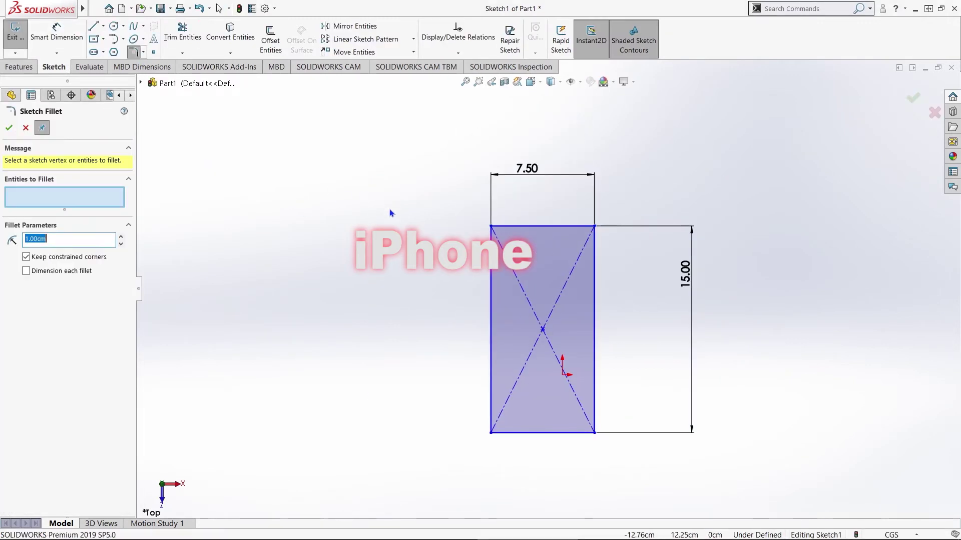
scroll(211, 220, up, 2)
drag(471, 205, 615, 446)
click(9, 128)
scroll(399, 262, up, 3)
click(9, 128)
Make the rectangle's centre point coincident with the origin
click(484, 332)
ctrl+click(505, 380)
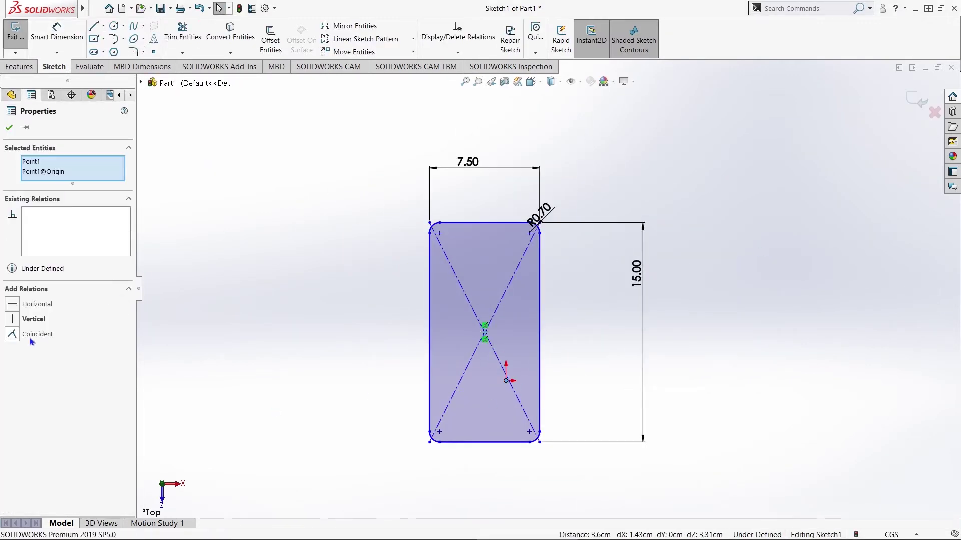
click(30, 336)
Extrude the rounded rectangle into the solid phone body
click(18, 67)
click(20, 39)
key(Return)
middle_drag(650, 317, 553, 205)
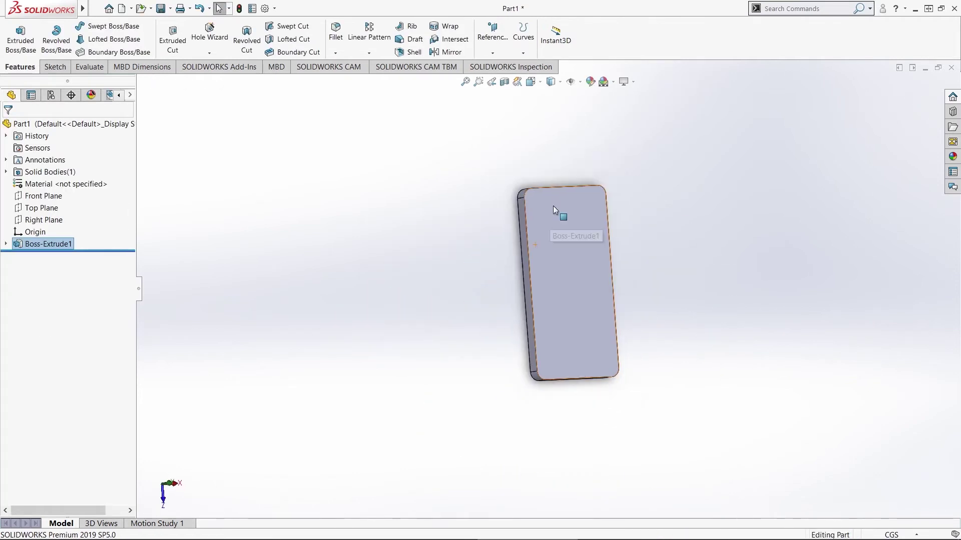
Start a sketch on the phone body's back face and draw crossing vertical and horizontal centrelines through its middle
click(608, 203)
click(628, 187)
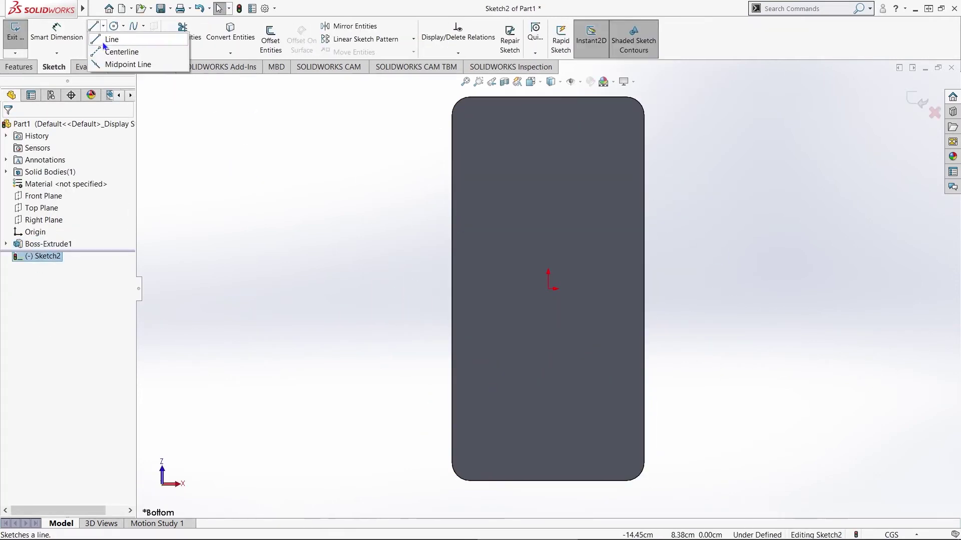
click(120, 52)
click(548, 97)
click(549, 481)
click(103, 25)
click(120, 52)
click(452, 288)
click(644, 288)
key(Escape)
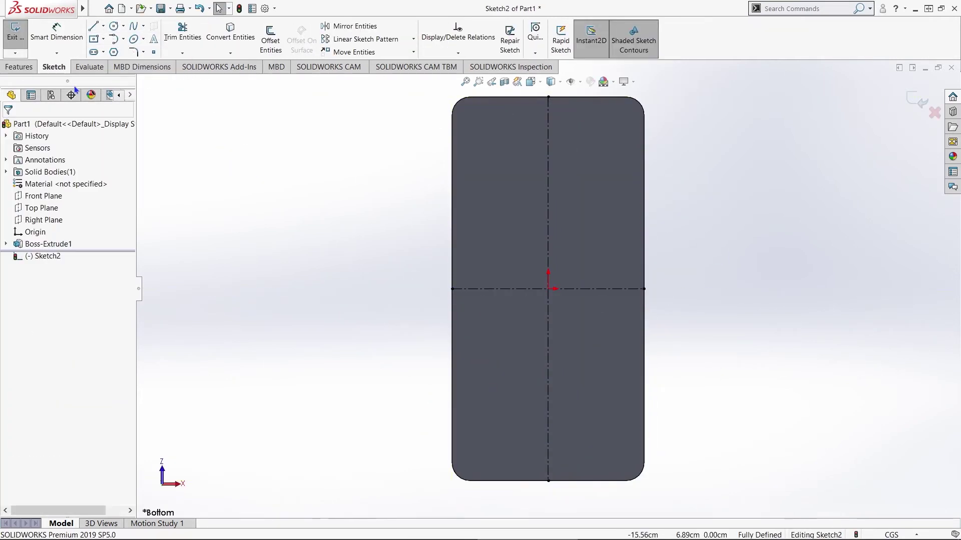
Sketch a centre rectangle about 2.19 cm wide in the back face's upper-left quarter
click(94, 39)
click(490, 159)
click(518, 193)
key(Escape)
scroll(535, 185, down, 2)
Dimension the camera rectangle to 3.4 cm wide and 3.4 cm high
click(56, 32)
click(493, 211)
click(494, 206)
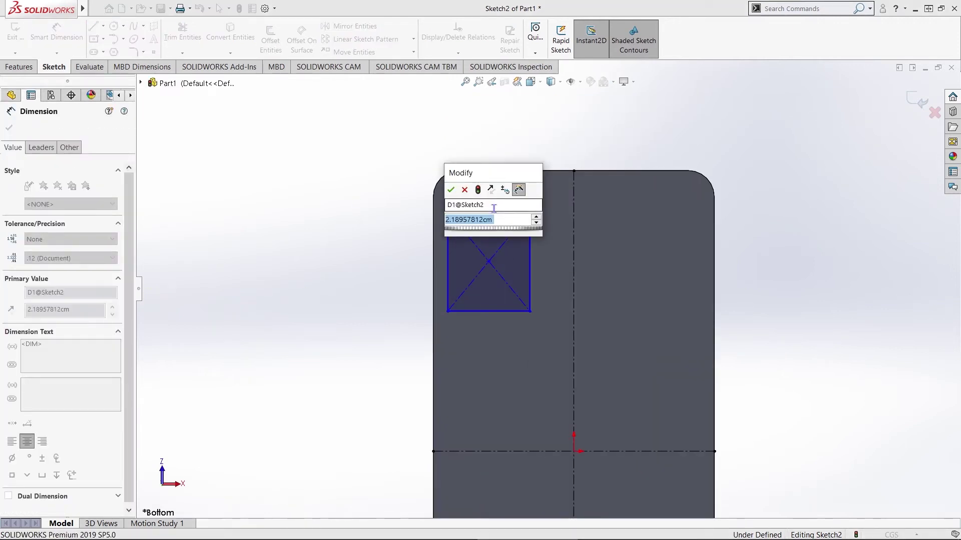
key(Return)
click(447, 259)
click(405, 252)
text(3.4)
key(Return)
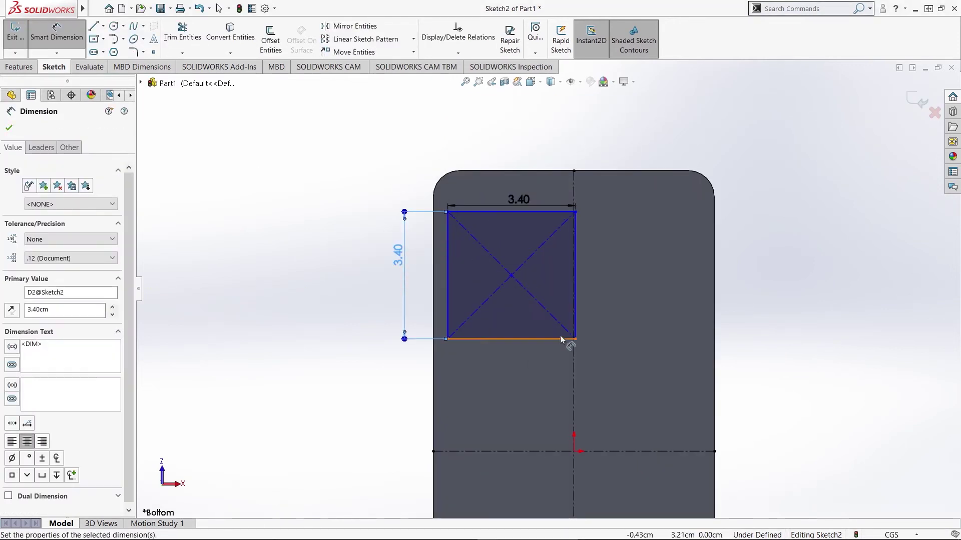
Place the square's centre 1.8 cm from the vertical centreline and its upper side 0.25 cm below the body's top edge
click(574, 364)
click(511, 275)
click(508, 132)
text(1.8)
key(Return)
click(777, 194)
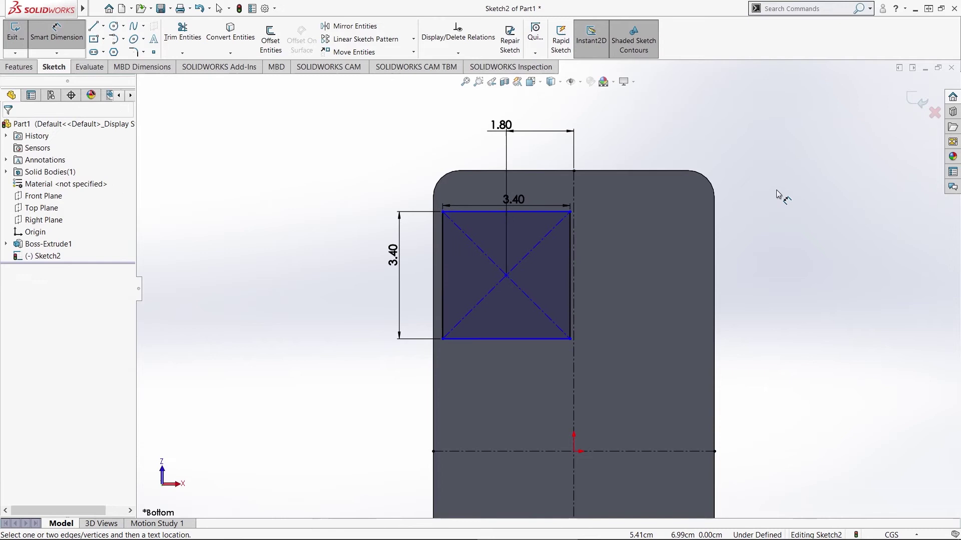
click(478, 170)
text(0.25)
key(Return)
key(Escape)
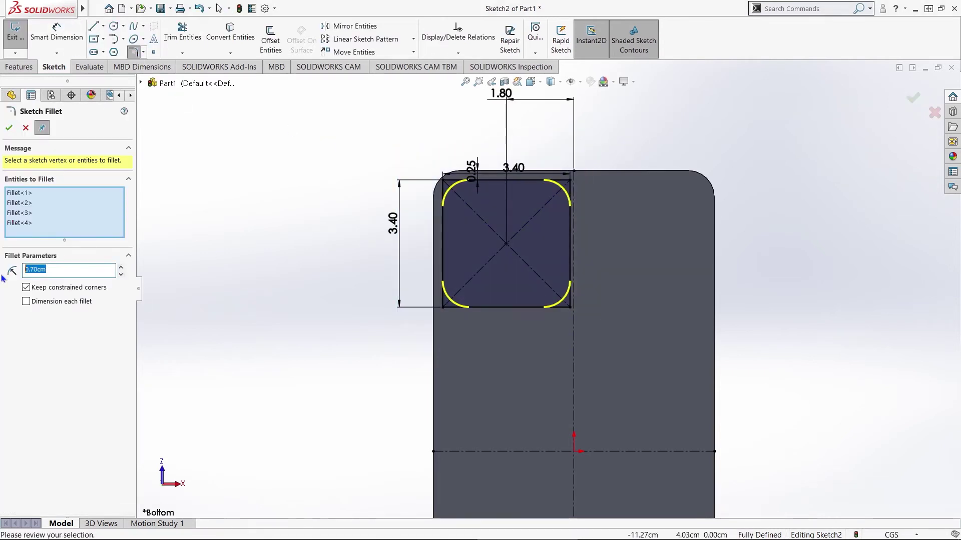
Round the square's four corners with 0.70 cm sketch fillets and extrude it 0.20 cm from the back face
click(13, 130)
click(19, 66)
click(23, 51)
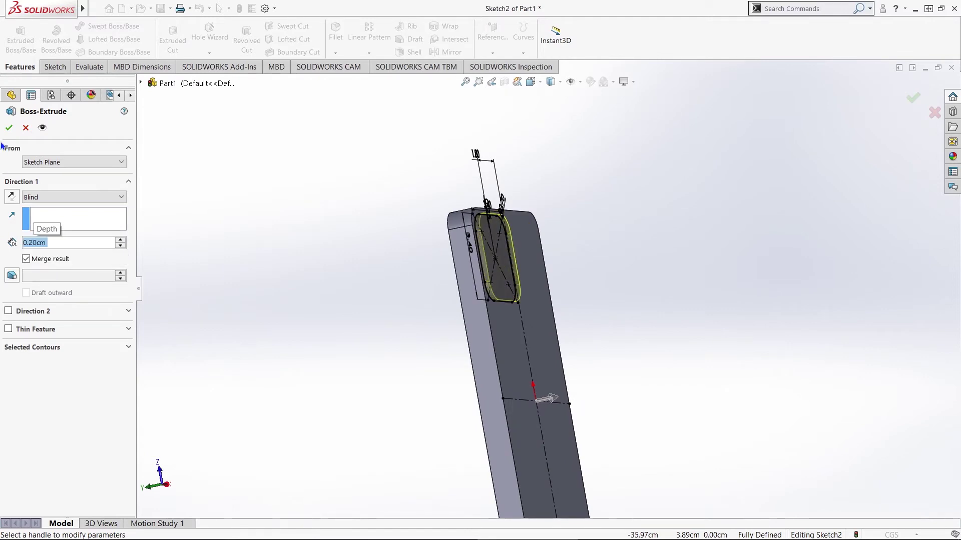
key(Return)
Fillet the outer edge loop of the raised camera block with tangent propagation
scroll(451, 250, down, 5)
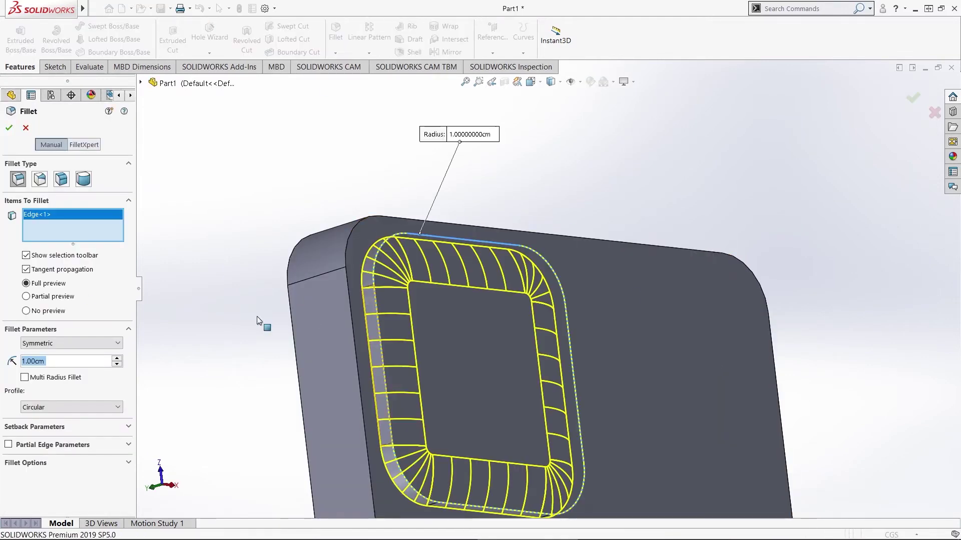
key(Return)
Sketch crossing vertical and horizontal centrelines through the middle of the phone body's short end face
scroll(512, 359, up, 6)
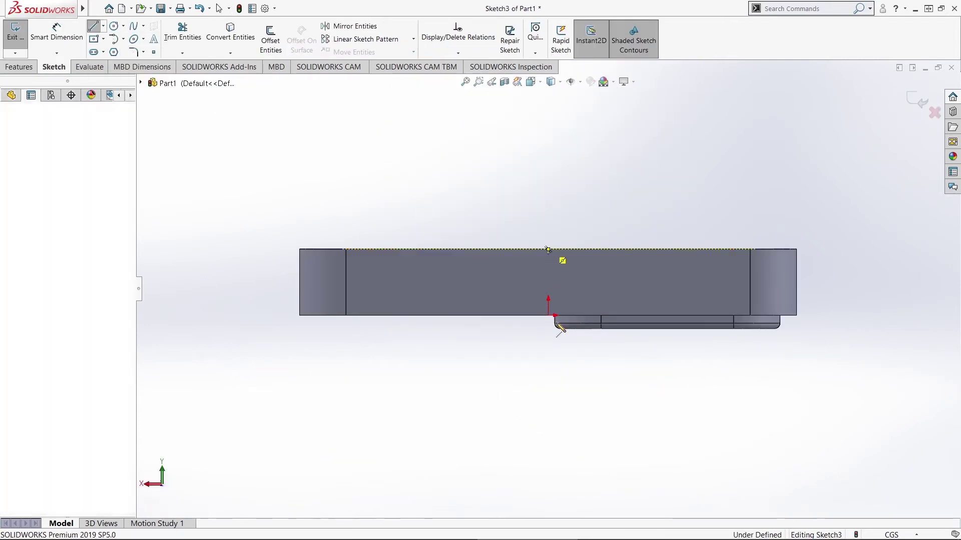
click(103, 25)
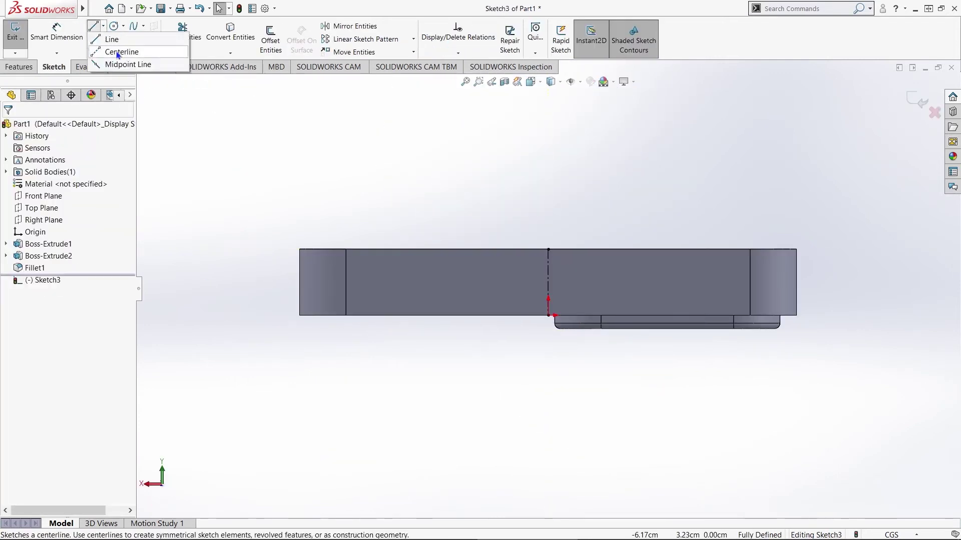
click(118, 50)
click(346, 282)
click(750, 282)
Sketch a small horizontal centre rectangle near the crossing of the centrelines on the end face
click(94, 39)
scroll(639, 286, down, 5)
click(525, 269)
click(560, 278)
key(Escape)
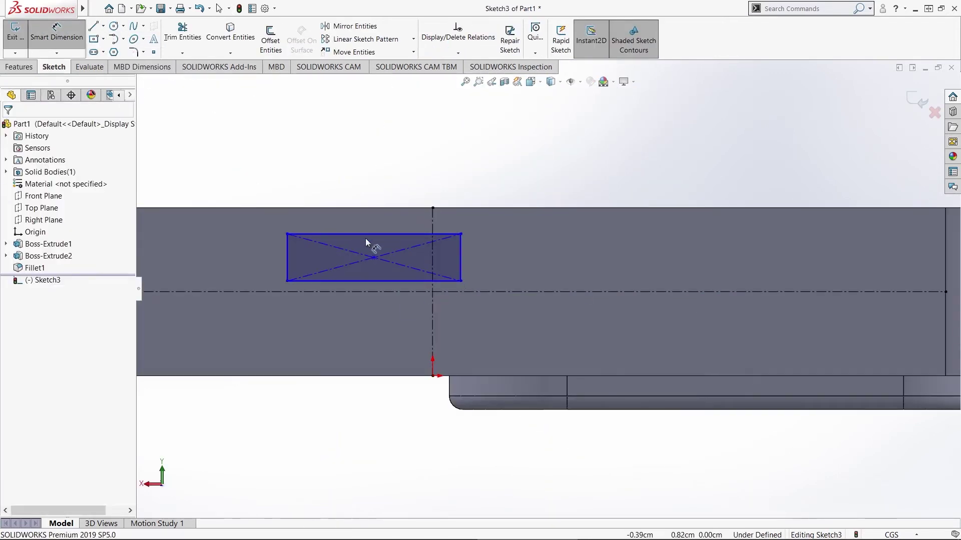
Dimension the small rectangle to 0.7 cm wide and 0.3 cm high
click(366, 234)
click(362, 170)
text(0.7)
key(Return)
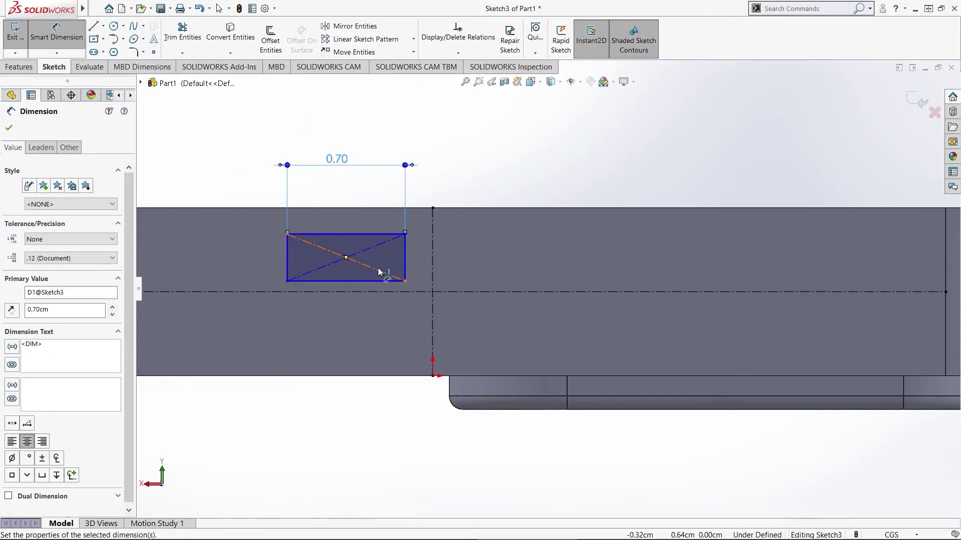
click(287, 258)
click(247, 254)
text(0.3)
key(Return)
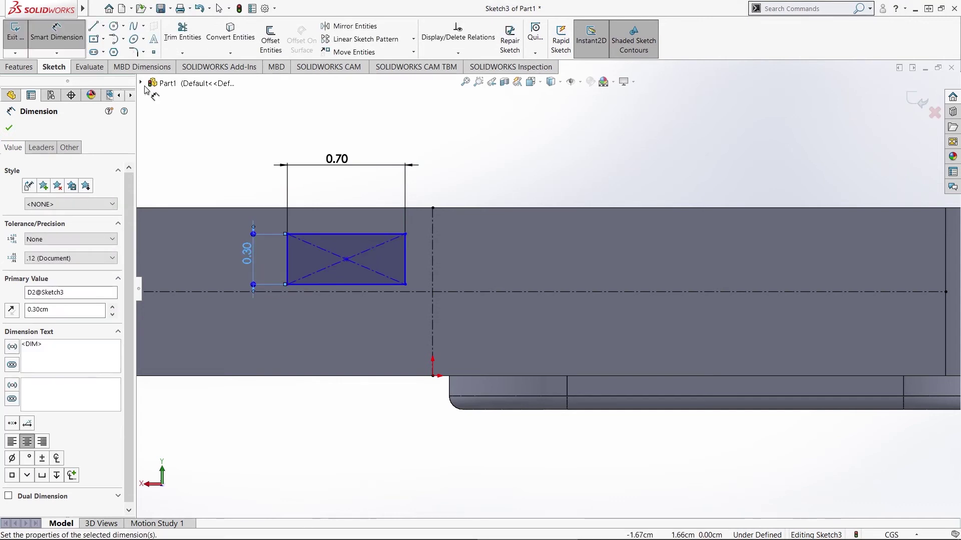
Round the small rectangle's corners with 0.10 cm sketch fillets and centre it on the crossing of the centrelines
click(133, 52)
key(Escape)
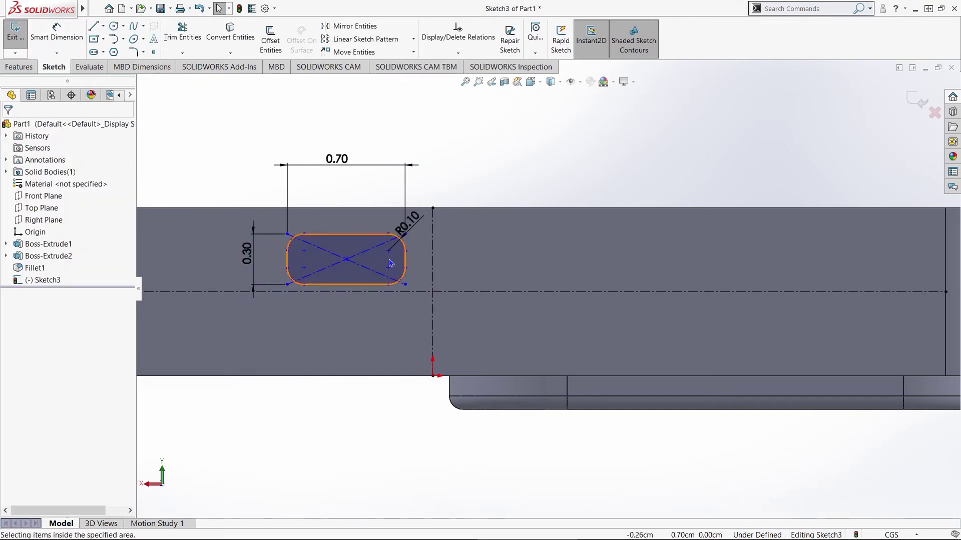
click(349, 270)
Cut the rounded port rectangle 0.20 cm deep into the phone body's end face with a blind Extruded Cut
click(19, 67)
click(173, 37)
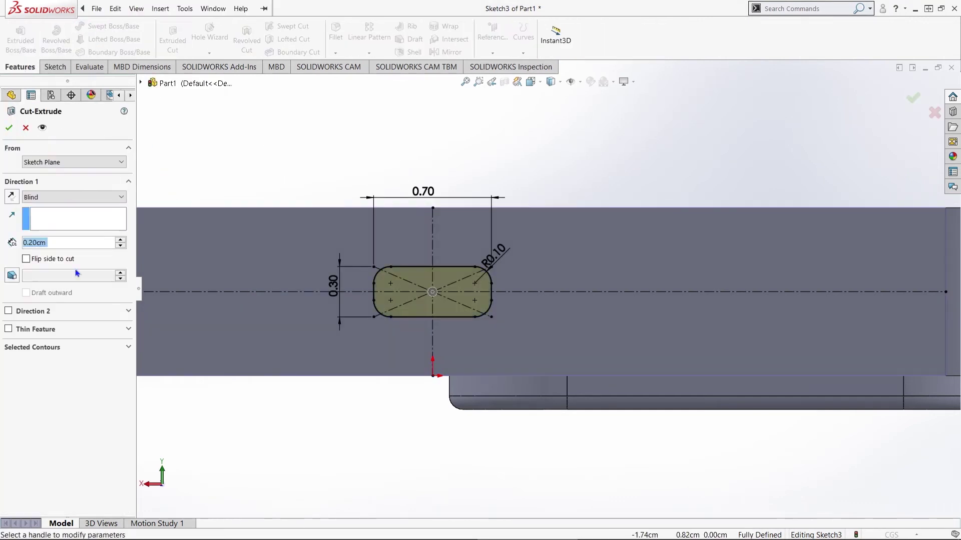
click(9, 128)
Round the outer edge of the port cutout with a fillet
middle_drag(403, 304, 500, 269)
scroll(501, 269, down, 3)
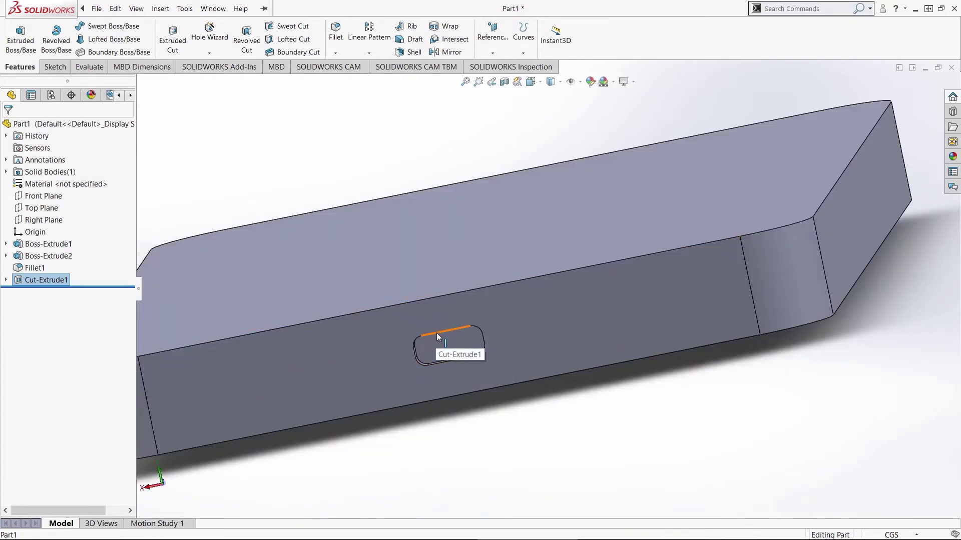
click(440, 330)
click(335, 35)
key(Return)
Start a sketch on the end face with a horizontal centreline through its middle
click(481, 307)
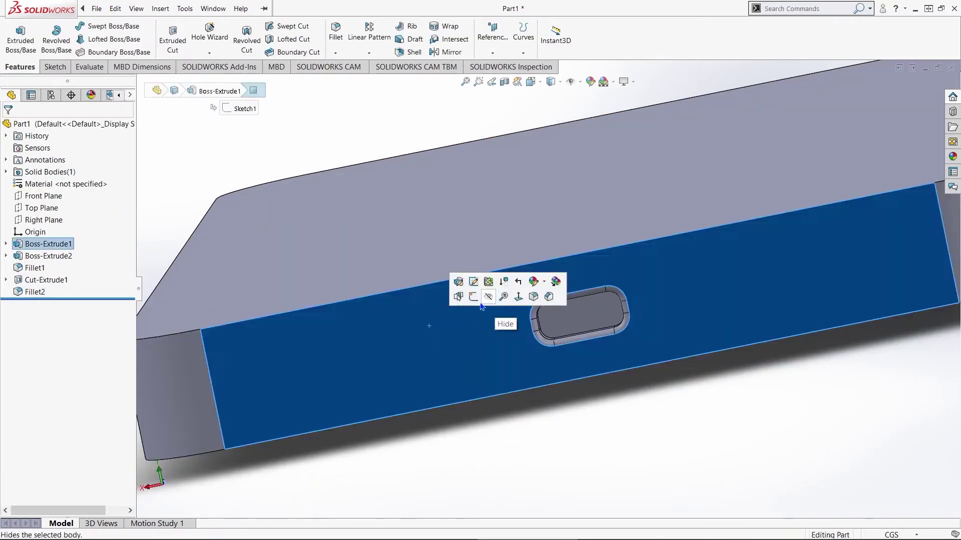
click(501, 299)
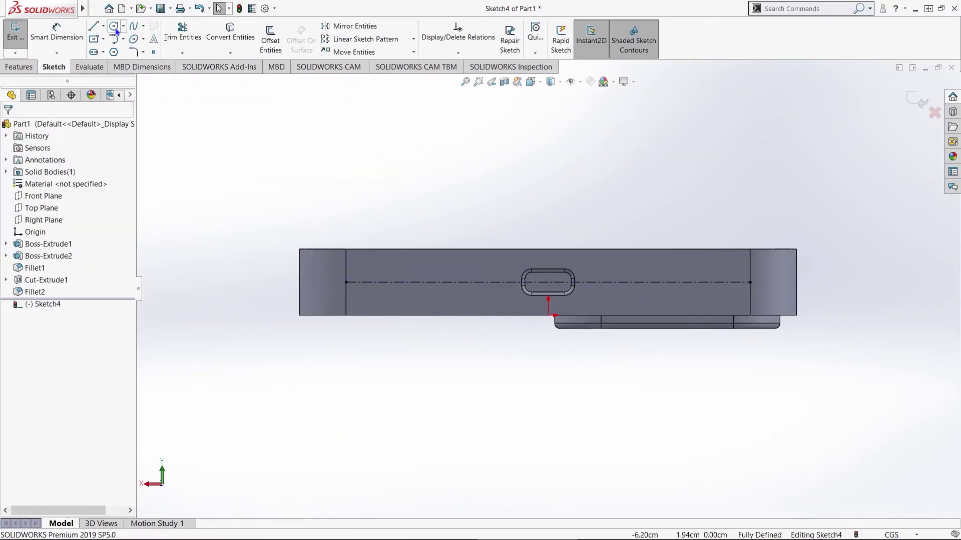
Sketch a 0.30 cm circle just above the centreline, positioned 0.50 cm from the vertical edge farther from the camera block
text(1)
key(Return)
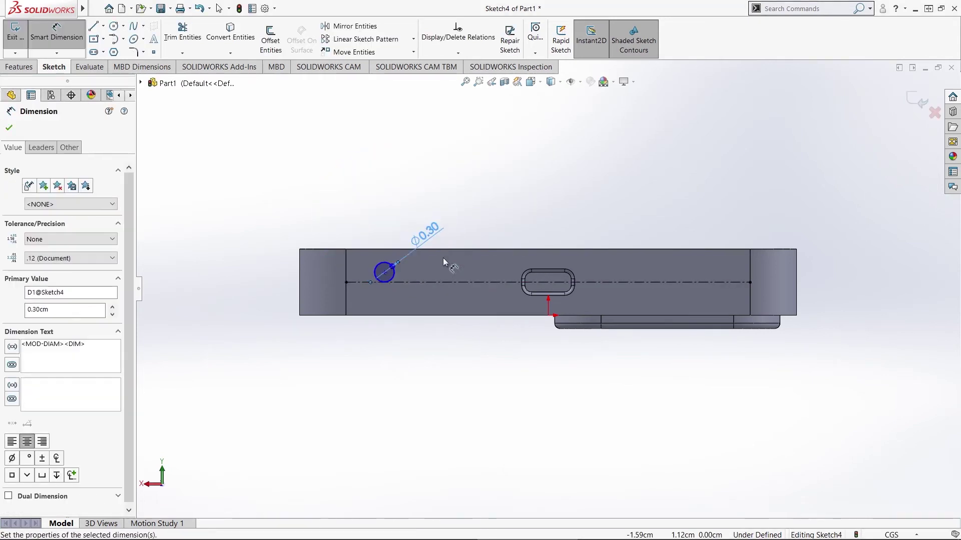
scroll(443, 257, up, 5)
click(342, 261)
click(426, 285)
click(385, 179)
text(0.58005991cm)
key(Return)
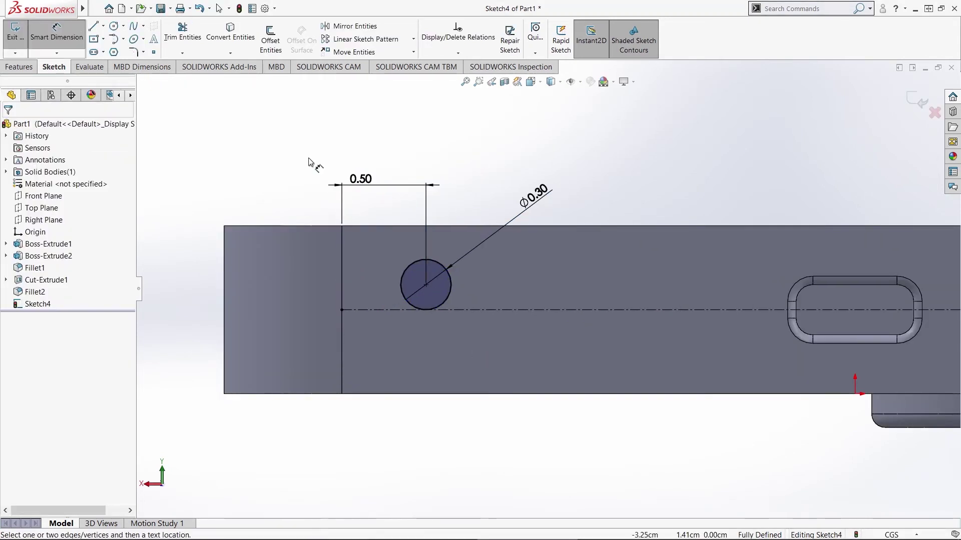
Undo the circle and its dimensions, keeping only the centreline in the sketch
click(199, 8)
click(200, 8)
click(560, 301)
ctrl+click(484, 204)
click(24, 318)
click(624, 180)
click(199, 8)
click(200, 9)
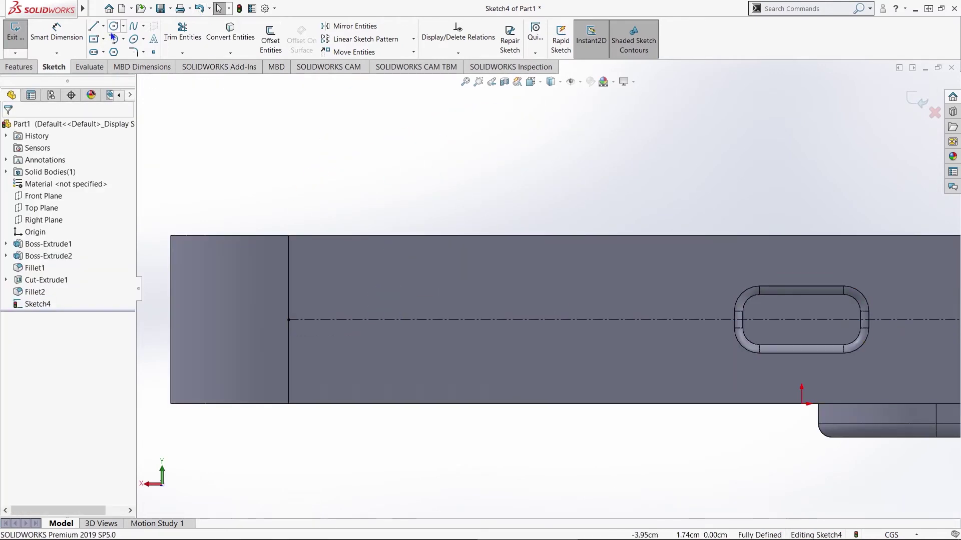
Sketch a circle centred on the end face's centreline, near the vertical edge farther from the camera block
click(114, 26)
drag(371, 283, 389, 283)
click(371, 282)
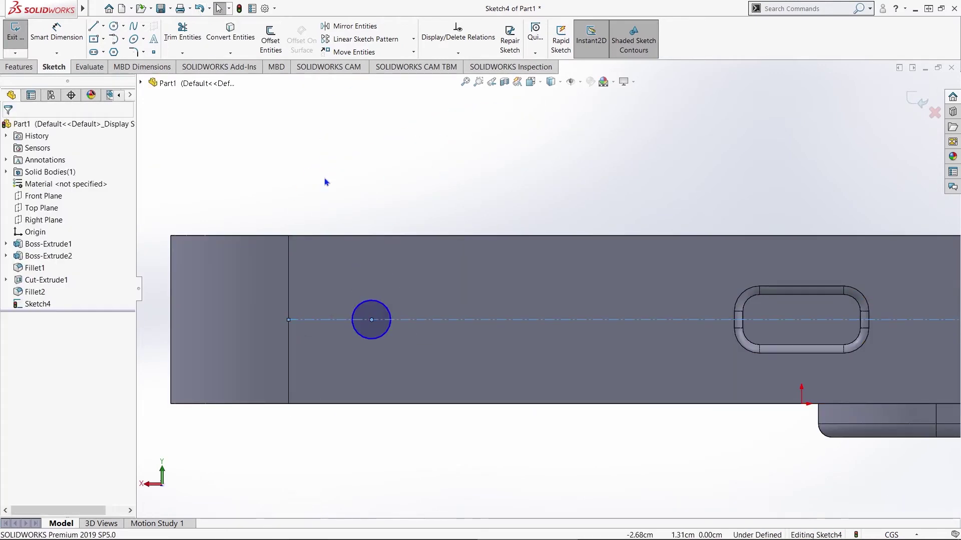
Dimension the circle to 0.3 cm in diameter with its centre 0.5 cm from the nearby vertical edge
click(56, 33)
click(362, 303)
click(294, 145)
text(0.3)
key(Return)
click(371, 320)
click(289, 343)
click(311, 355)
text(0.5)
key(Return)
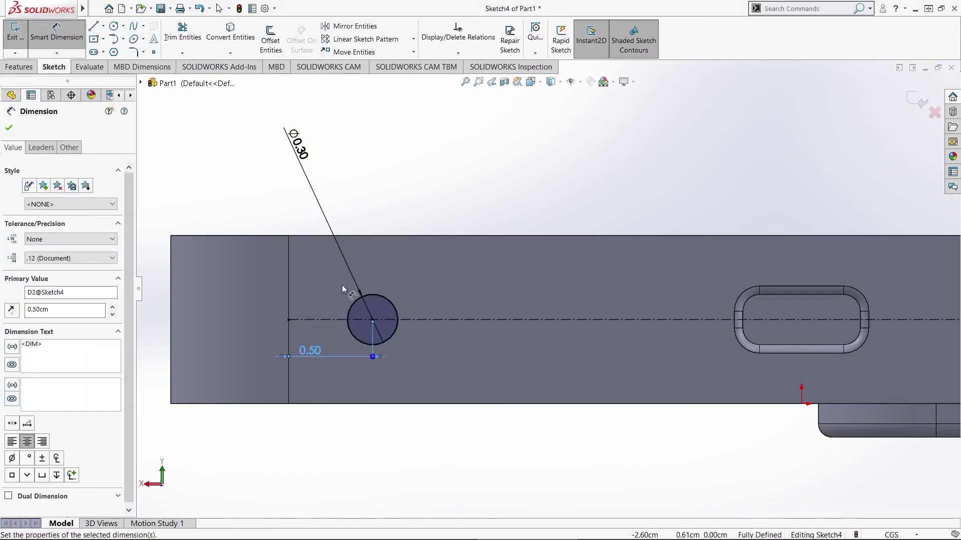
Repeat the circle as a linear sketch pattern of three instances along the X-axis toward the port
click(366, 39)
click(357, 315)
key(Return)
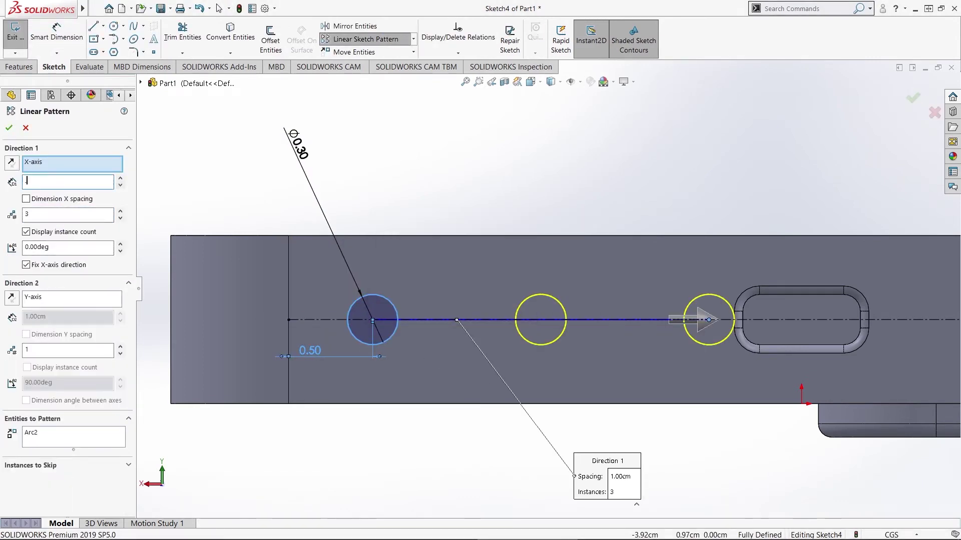
scroll(501, 250, up, 2)
scroll(375, 320, down, 2)
drag(60, 182, 1, 192)
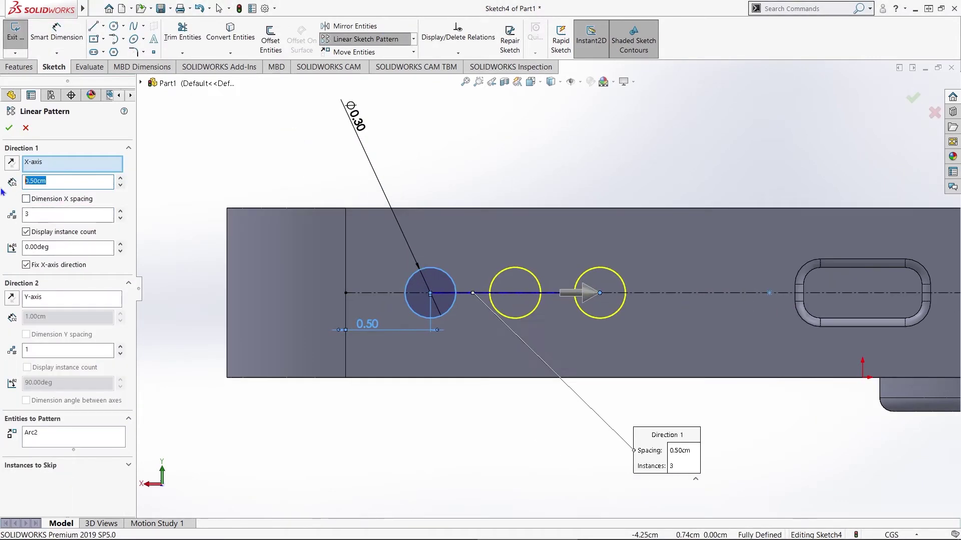
scroll(447, 280, up, 1)
scroll(370, 315, down, 1)
click(9, 128)
Set the centre spacing of the patterned circles to 0.35 cm and cut the three circles into the end face
click(57, 32)
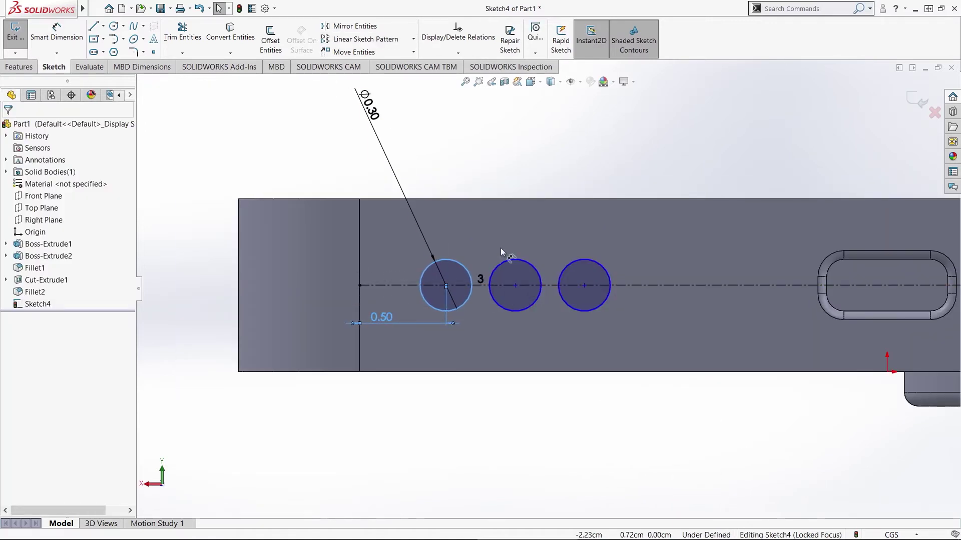
click(446, 286)
click(475, 326)
text(0.35)
key(Return)
click(9, 128)
Sketch a horizontal centreline on the end face and a circle about 0.38 cm in diameter near the edge opposite the three holes
scroll(240, 274, up, 4)
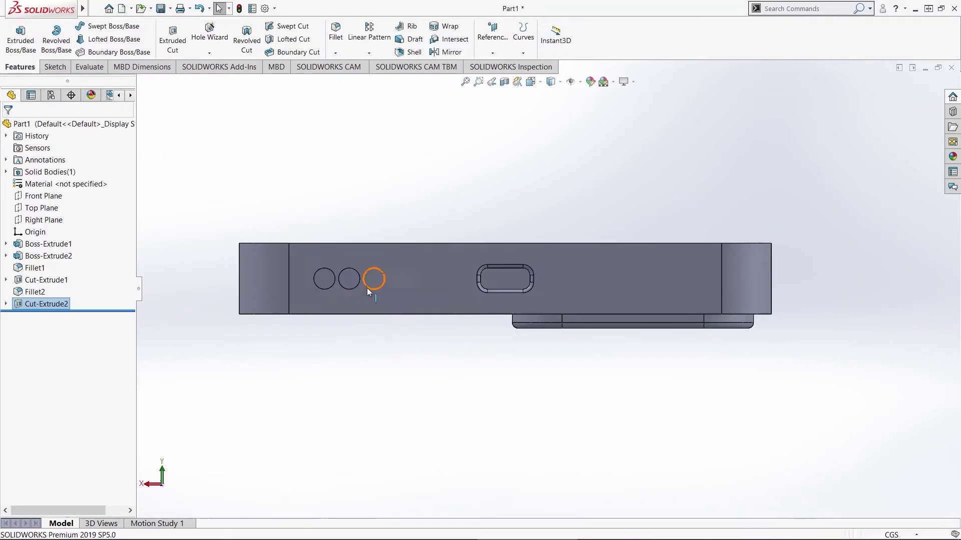
middle_drag(368, 288, 431, 273)
click(745, 299)
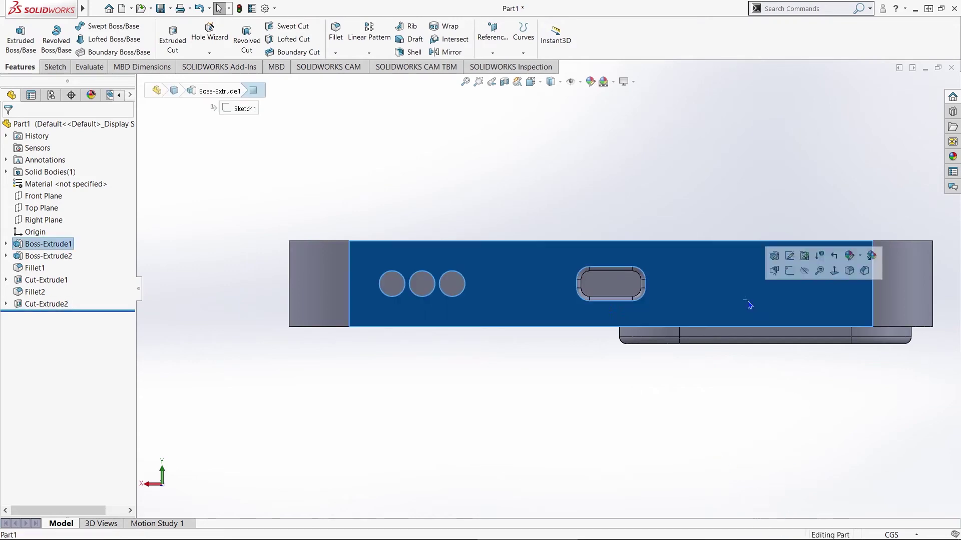
click(774, 265)
key(ctrl+8)
middle_drag(350, 300, 520, 361)
scroll(500, 325, down, 1)
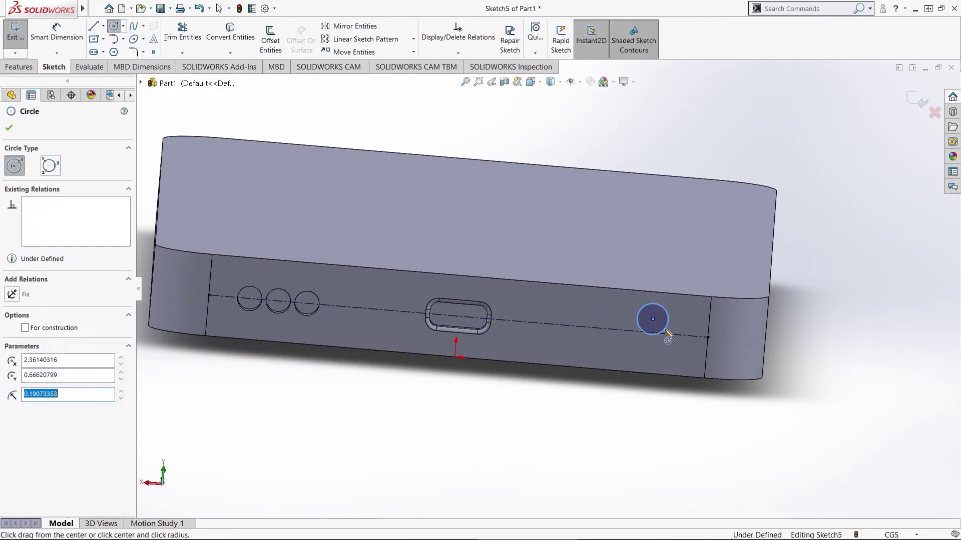
key(Escape)
Place the new circle's centre on the centreline and set its diameter to 0.3 cm
click(652, 318)
ctrl+click(617, 330)
click(57, 35)
click(643, 320)
click(577, 127)
text(0.3)
key(Return)
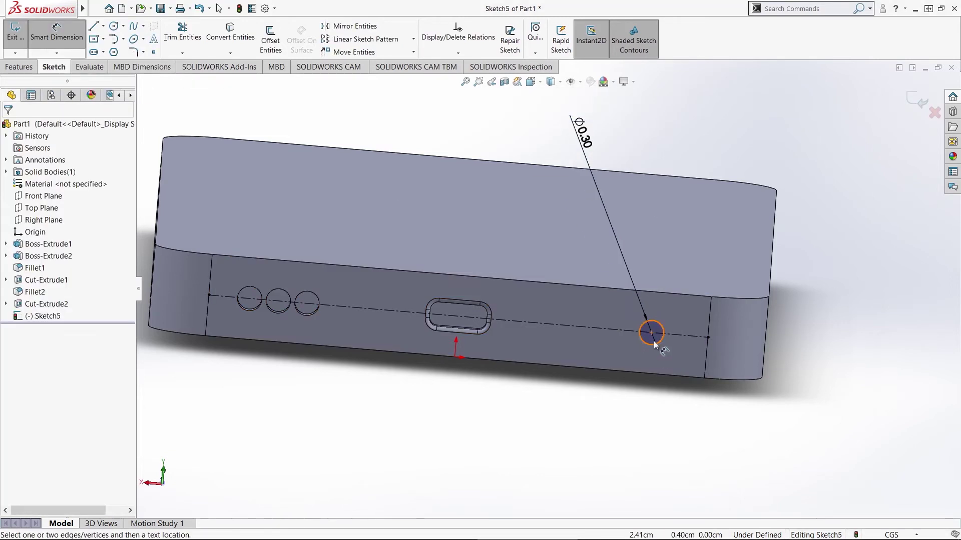
Dimension the circle's centre 0.5 cm from the nearby vertical edge of the end face
click(652, 332)
click(709, 315)
click(684, 276)
text(0.5)
key(Return)
Pattern the circle into a row of five toward the port and set the centre spacing to 0.35 cm
click(365, 39)
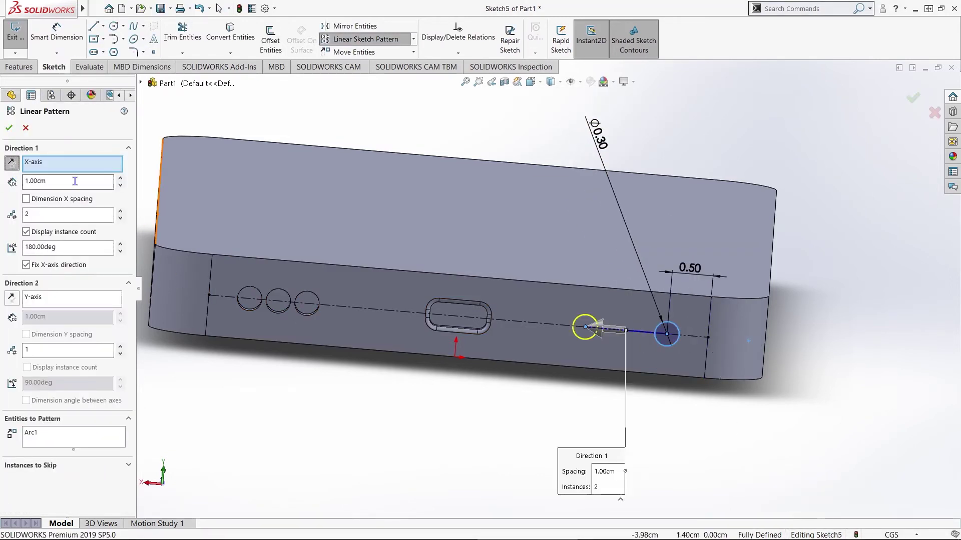
click(57, 35)
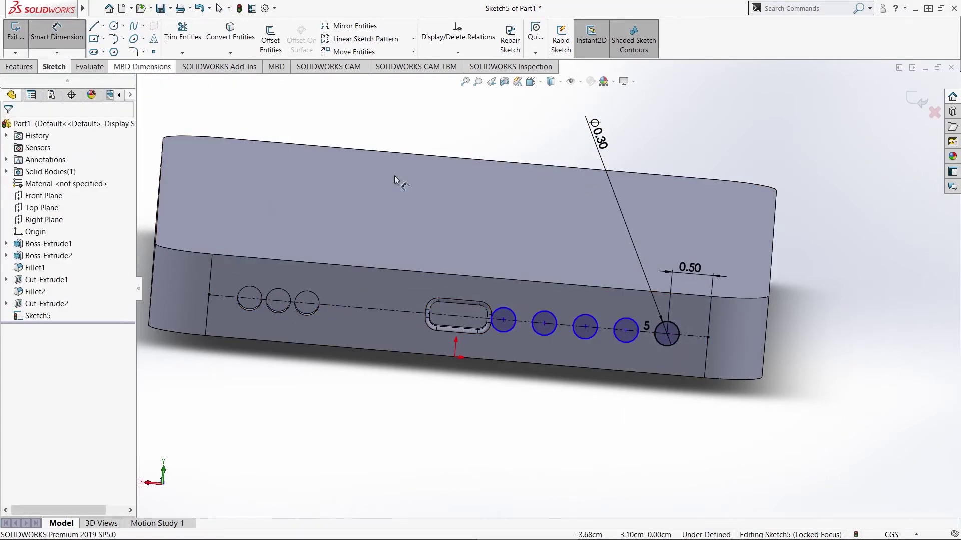
click(667, 346)
click(626, 342)
click(646, 358)
text(0.35)
key(Return)
Cut the row of five circles into the end face with an Extruded Cut
click(19, 67)
click(172, 39)
click(9, 128)
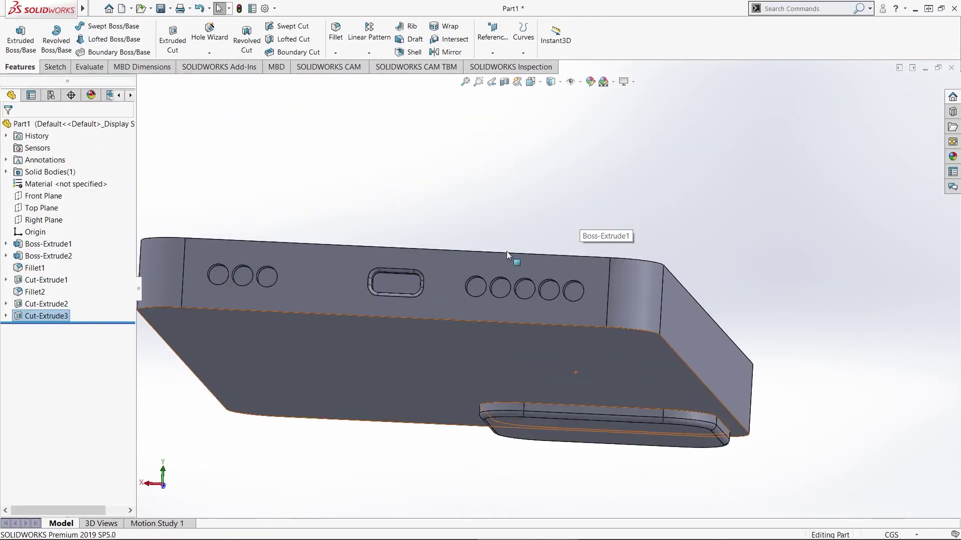
Round the rims of all eight speaker holes on the end face with a 0.01 cm fillet
click(335, 31)
scroll(298, 292, down, 4)
click(393, 281)
click(832, 301)
scroll(843, 315, up, 3)
scroll(844, 315, down, 5)
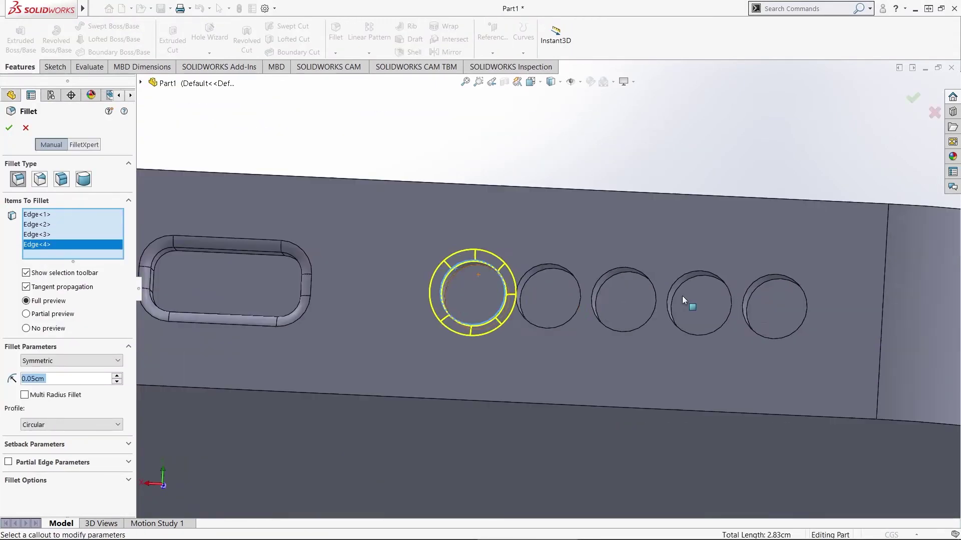
click(713, 274)
click(788, 278)
scroll(787, 279, up, 2)
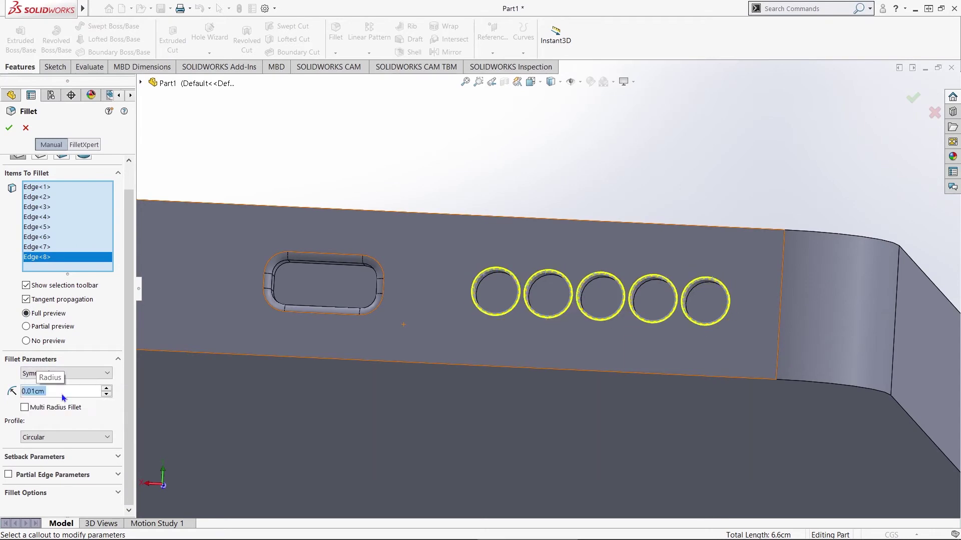
key(Return)
Start a sketch on the end face with a horizontal centreline and a circle on it at each side of the port
scroll(503, 290, up, 5)
middle_drag(504, 292, 620, 323)
click(621, 324)
click(669, 314)
click(43, 341)
click(75, 331)
click(103, 27)
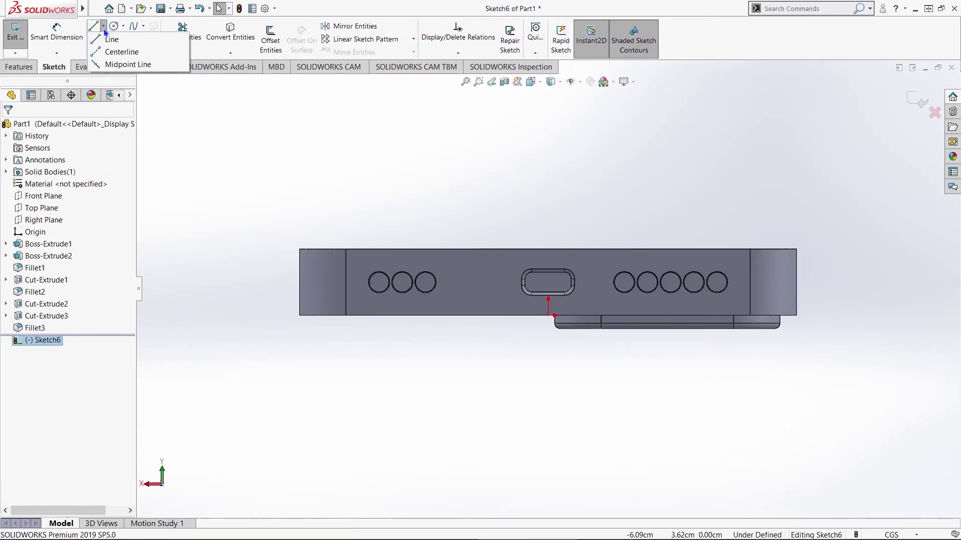
key(Escape)
scroll(591, 269, up, 5)
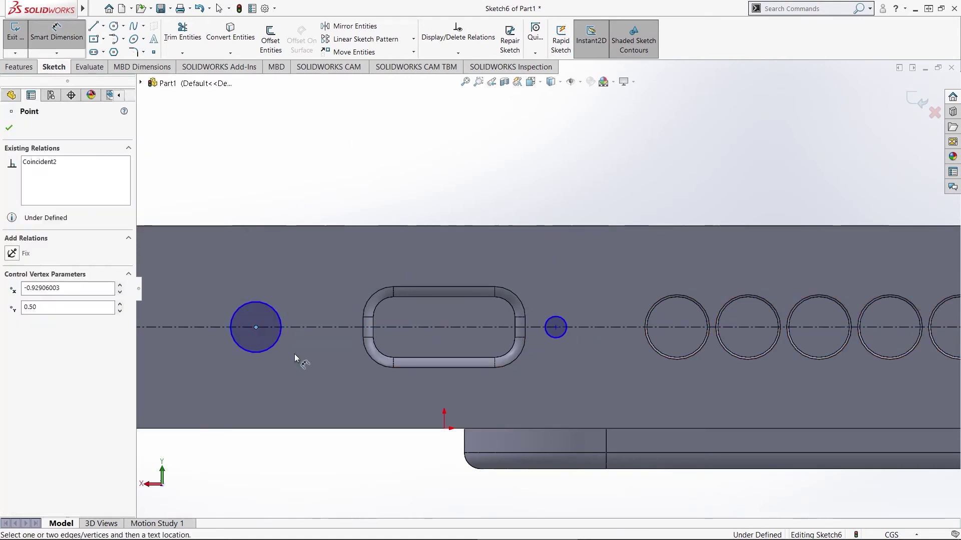
Dimension the distance between the centres of the two circles beside the port
click(555, 327)
click(432, 390)
click(404, 374)
Sketch a vertical centreline from the origin up across the end face through the port's middle
click(104, 27)
click(121, 52)
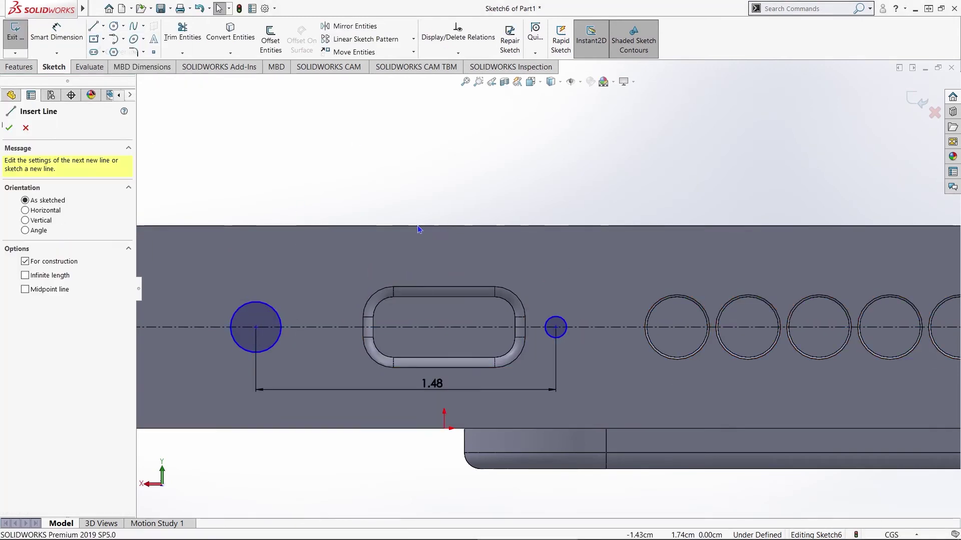
click(444, 428)
key(Escape)
key(Escape)
Make the two circles beside the port equal and set their diameter to 0.20 cm
click(256, 302)
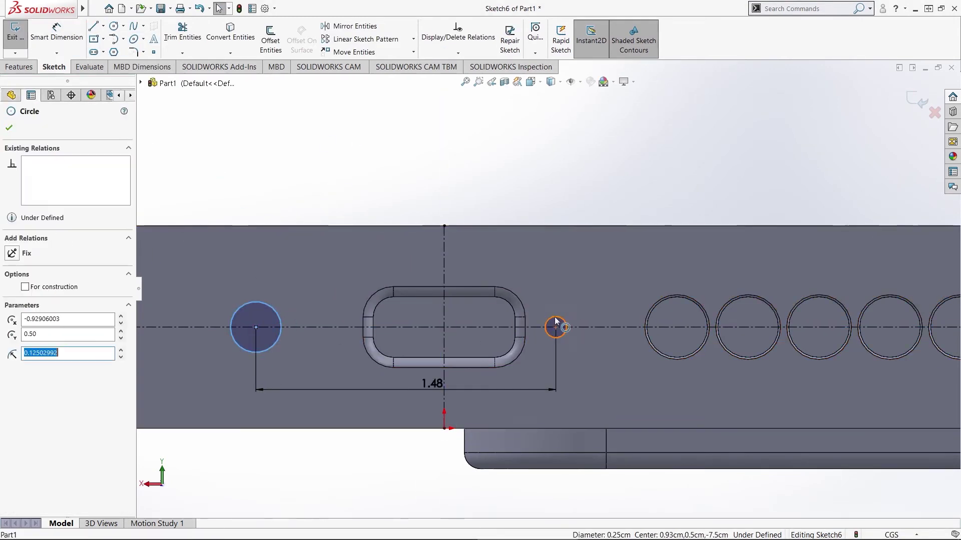
ctrl+click(549, 320)
click(580, 283)
click(56, 32)
click(244, 305)
click(173, 163)
text(.20)
key(Return)
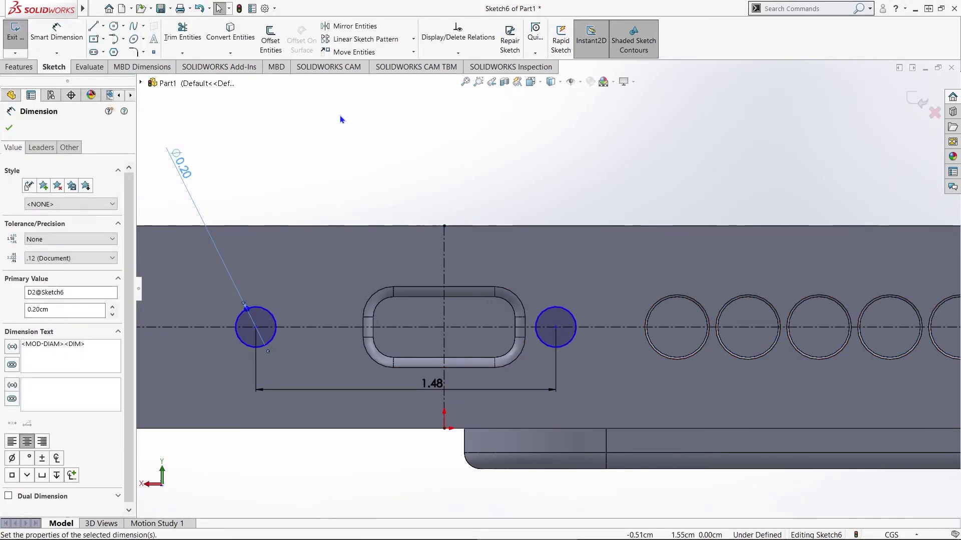
Dimension the centre of the circle on the three-hole side 0.60 cm from the vertical centreline
click(444, 257)
click(359, 193)
text(.60)
key(Return)
Delete the centre-to-centre dimension and place the circle on the five-hole side 0.60 cm from the vertical centreline
click(622, 327)
click(444, 307)
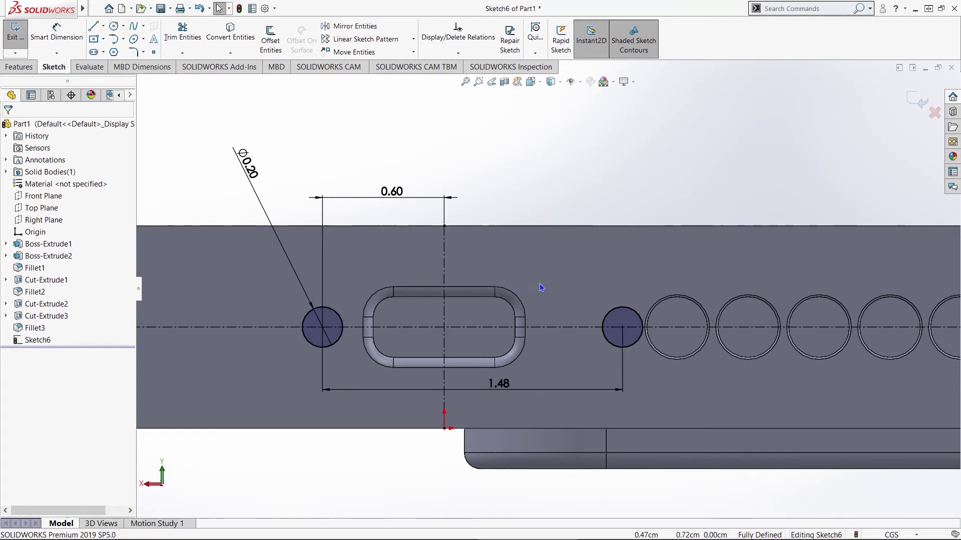
click(494, 386)
key(Delete)
click(57, 33)
click(444, 281)
click(506, 266)
text(.60)
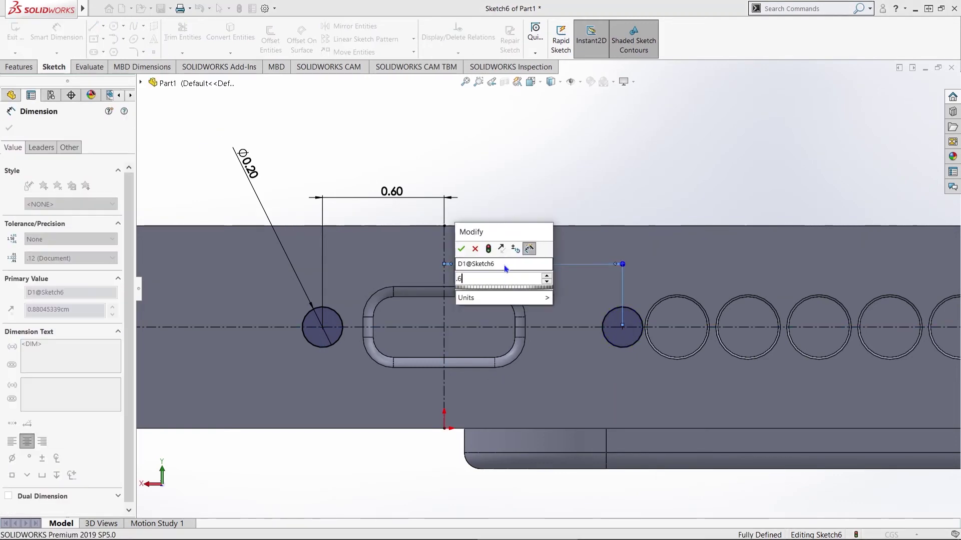
key(Return)
Cut the two small circles beside the port into the end face and round their rims with a 0.01 cm fillet
click(9, 128)
click(14, 69)
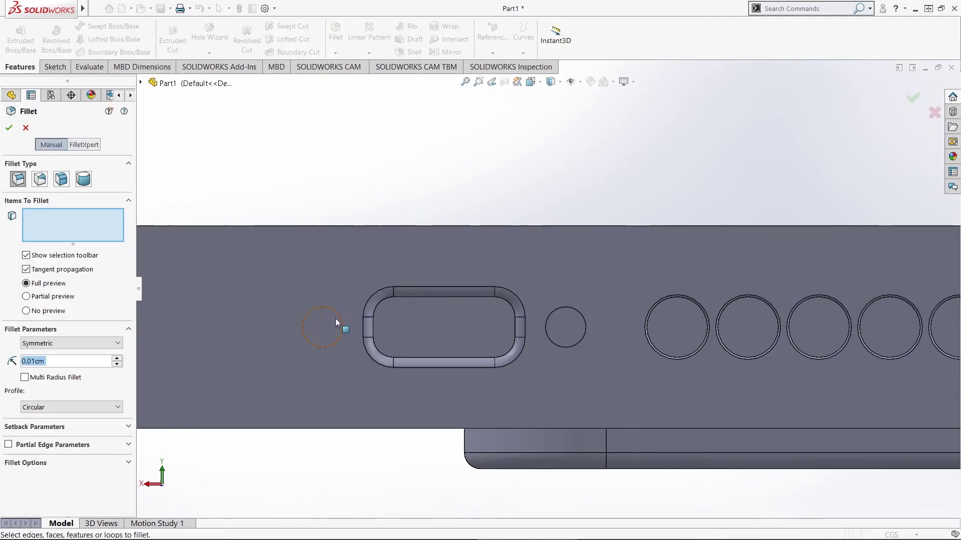
middle_drag(339, 326, 366, 331)
click(9, 128)
Start a sketch on the phone body's long side face and view it straight on
scroll(504, 311, up, 8)
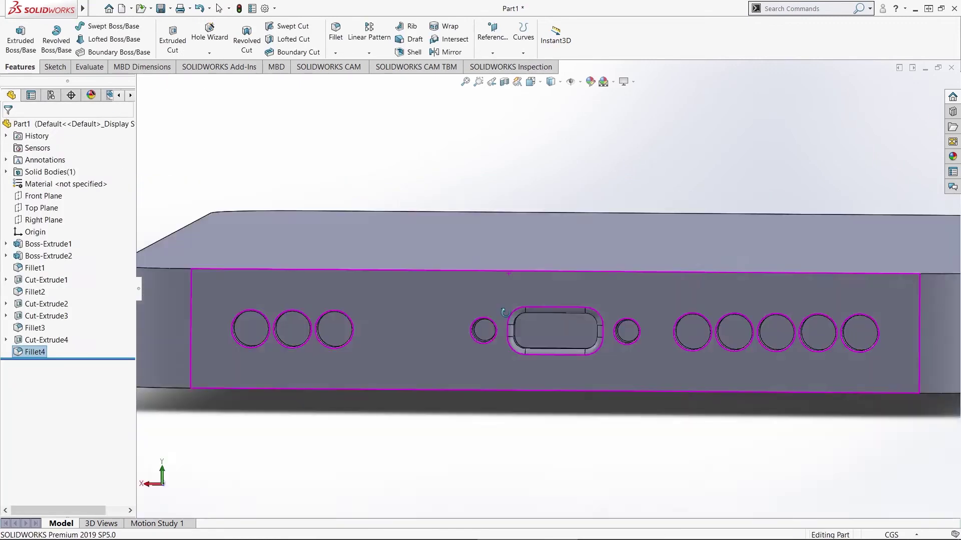
mouse_move(504, 311)
middle_down()
mouse_move(521, 323)
mouse_move(669, 281)
mouse_move(624, 249)
mouse_move(571, 85)
middle_up()
click(623, 249)
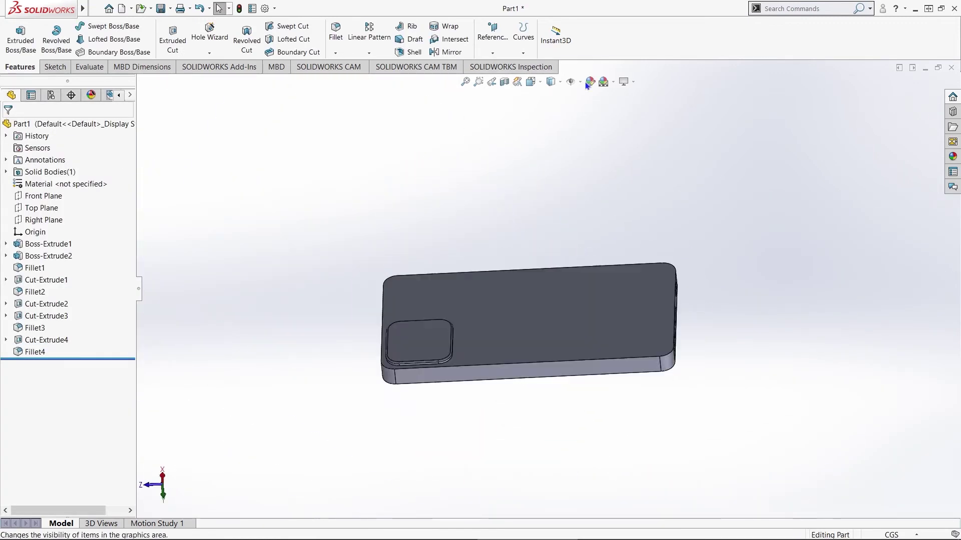
scroll(393, 384, down, 5)
click(493, 320)
click(535, 283)
click(21, 368)
click(65, 346)
scroll(827, 333, down, 3)
Sketch a vertical centreline across the height of the long side face
click(103, 26)
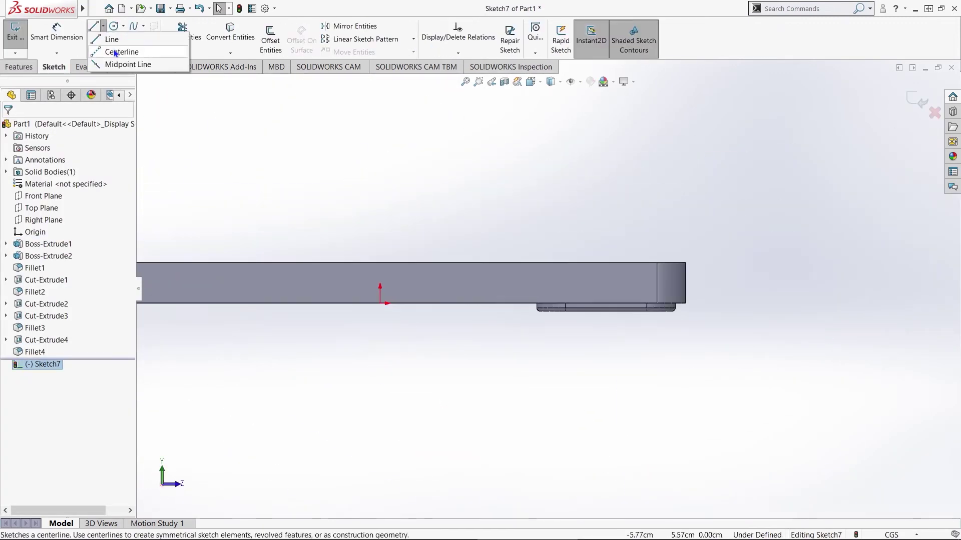
click(113, 52)
scroll(345, 256, down, 5)
click(439, 275)
click(440, 379)
Sketch a horizontal centreline along the middle of the long side face between its end edges
click(103, 26)
click(113, 53)
click(824, 297)
scroll(700, 288, up, 4)
scroll(380, 265, down, 4)
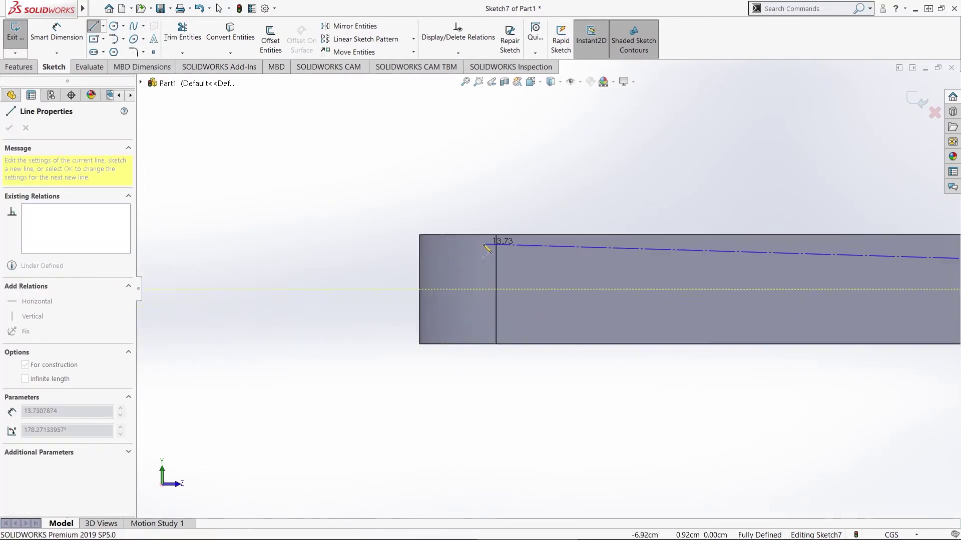
scroll(496, 242, down, 5)
click(521, 347)
key(Escape)
Draw a centre rectangle on the horizontal centreline above the camera block and dimension it 2.50 cm long and 0.50 cm high
scroll(521, 347, up, 8)
scroll(819, 287, down, 1)
click(93, 39)
click(654, 319)
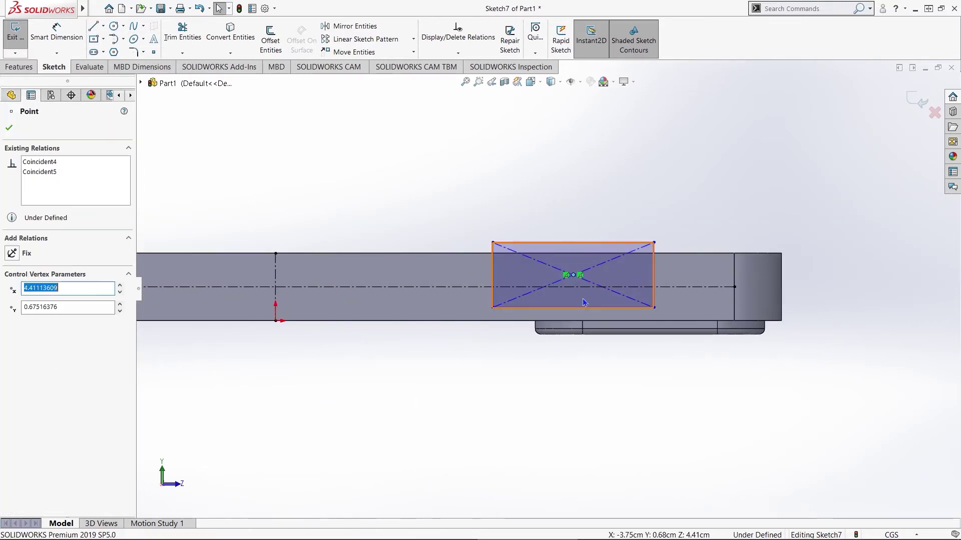
key(Escape)
text(2.5)
key(Return)
Round the rectangle's four corners with a 0.20 cm sketch fillet and place its nearer end 1.50 cm from the face's end edge
click(489, 269)
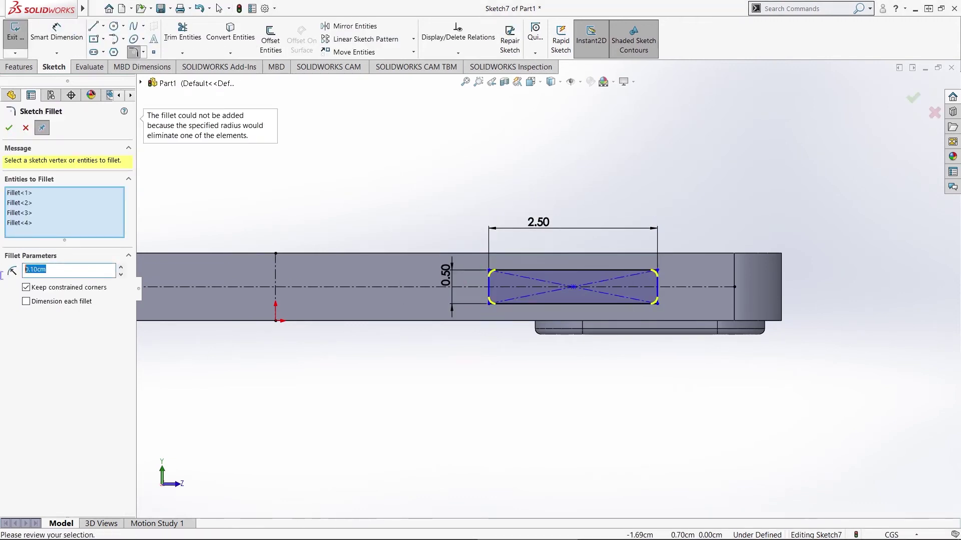
key(Return)
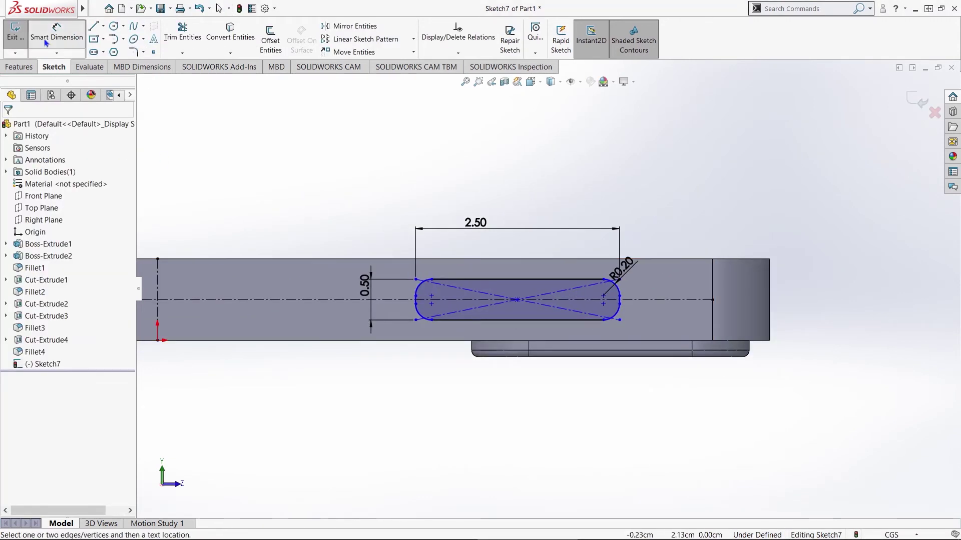
click(45, 42)
scroll(640, 306, down, 8)
click(567, 314)
scroll(744, 270, up, 5)
click(721, 273)
click(642, 259)
text(1.5)
key(Return)
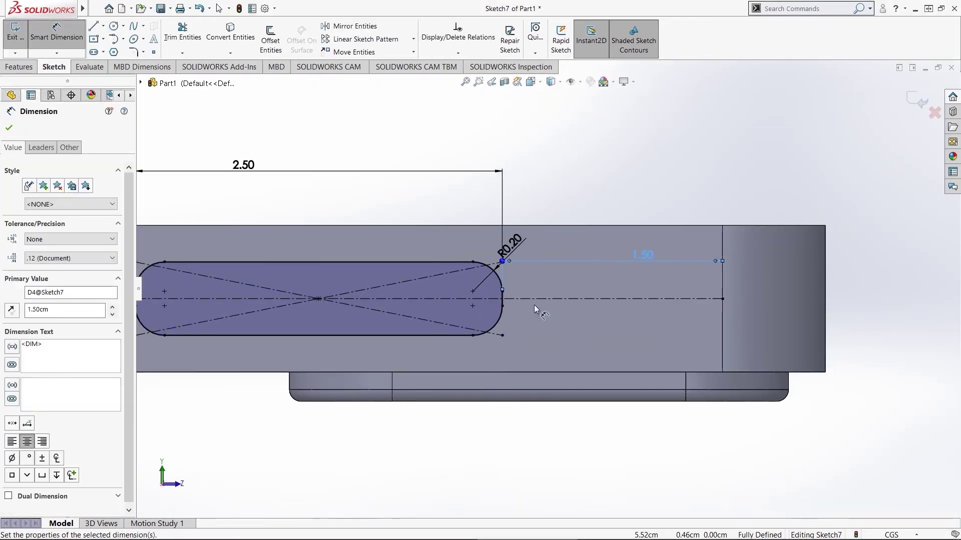
Extrude the rounded rectangle 0.03 cm outward from the long side face as a button
scroll(533, 305, up, 5)
click(80, 46)
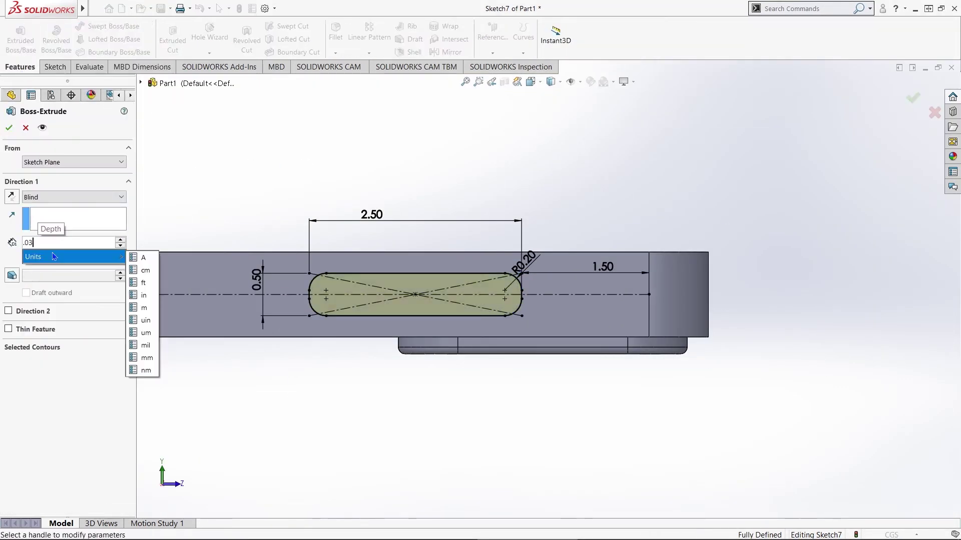
key(Return)
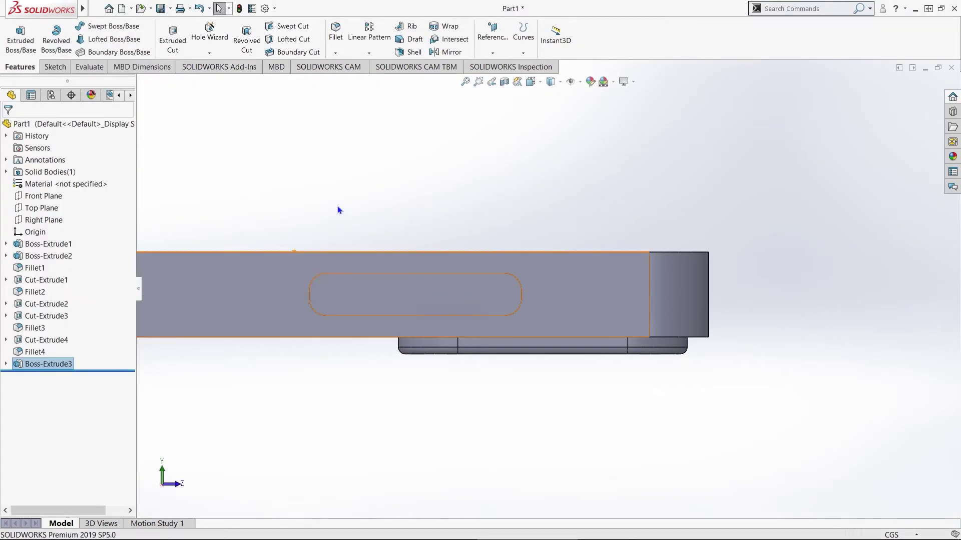
middle_drag(339, 208, 592, 332)
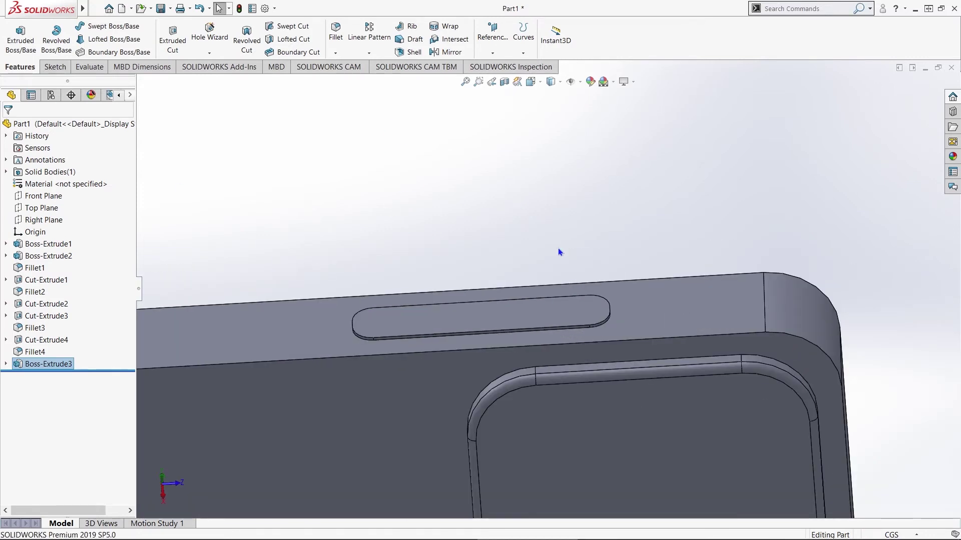
Start a sketch on the opposite long side face and draw a horizontal centreline along its middle
scroll(560, 252, up, 5)
middle_drag(568, 257, 521, 308)
click(520, 308)
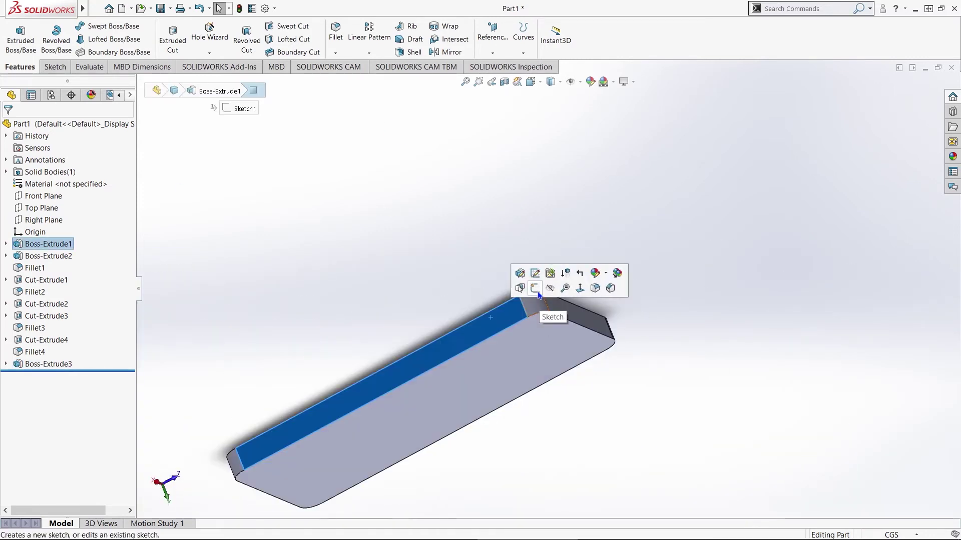
click(535, 288)
click(118, 52)
click(331, 280)
click(577, 279)
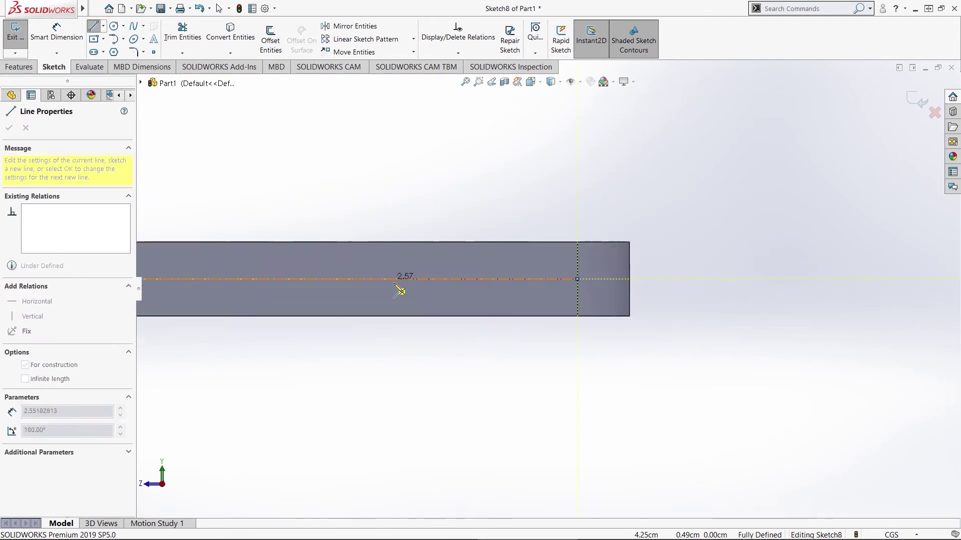
key(Escape)
Sketch a vertical centreline through the origin across the height of this side face
click(103, 26)
click(117, 52)
click(584, 264)
click(584, 398)
Draw a centre rectangle about 0.63 cm high on the horizontal centreline above the camera block
scroll(585, 399, up, 4)
click(94, 39)
click(418, 278)
click(464, 300)
key(Escape)
click(418, 279)
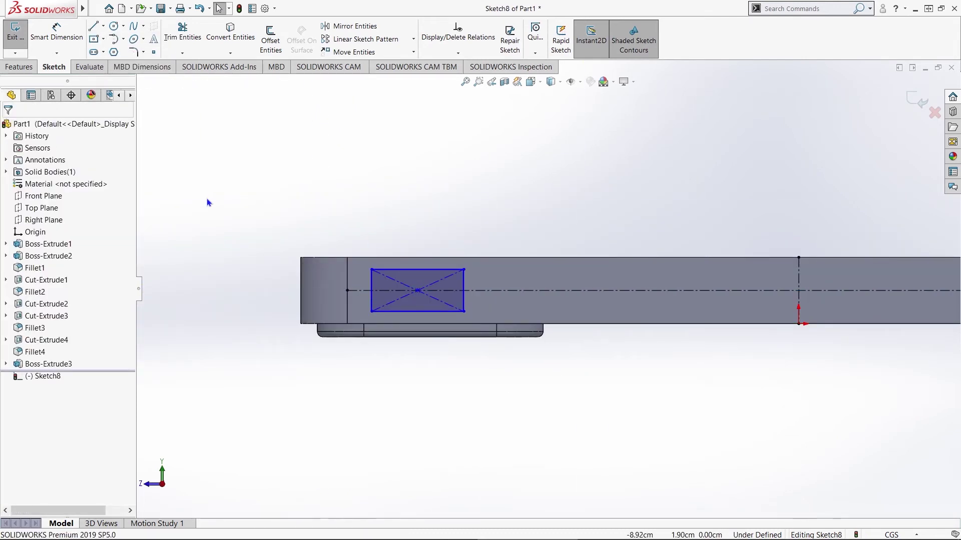
Set the rectangle's length to 2 cm and dimension its height
click(422, 270)
click(422, 156)
text(2)
key(Return)
click(484, 298)
click(552, 208)
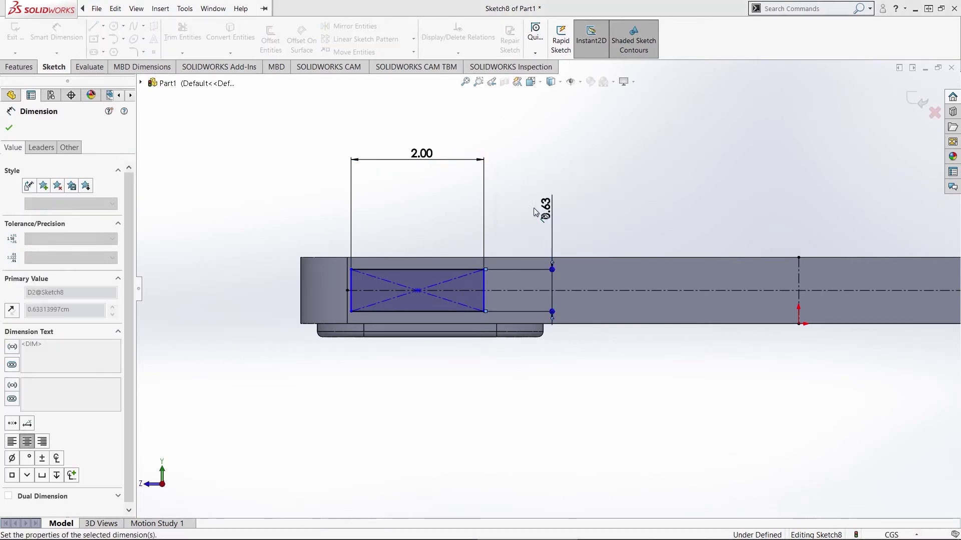
Trim away the rectangle's two short sides and close both ends with semicircular arcs
click(182, 33)
scroll(310, 237, down, 5)
drag(419, 353, 407, 353)
click(751, 353)
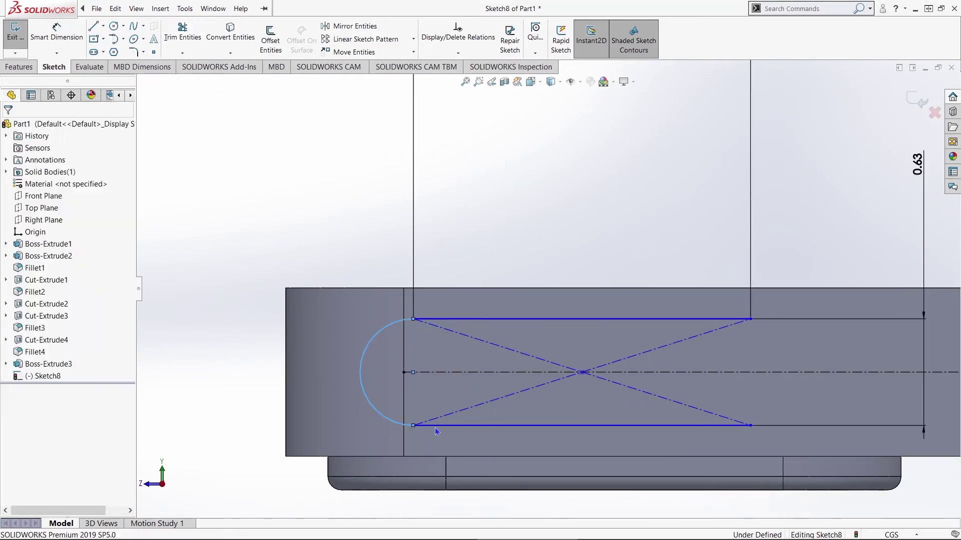
click(751, 318)
click(751, 426)
key(Escape)
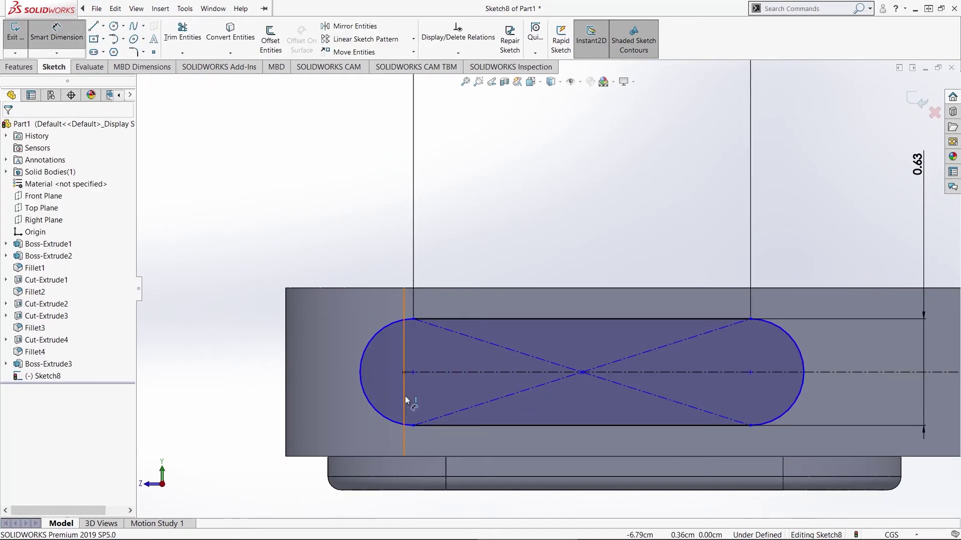
Set the slot's end radius to 0.30 cm and place its centre 1.50 cm from the face's end edge
click(367, 346)
click(279, 208)
click(551, 278)
scroll(601, 263, up, 3)
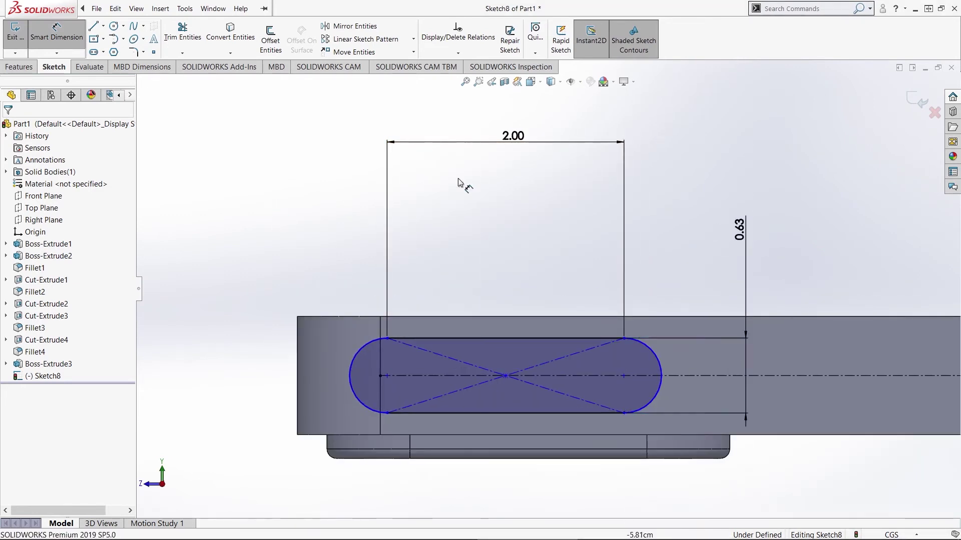
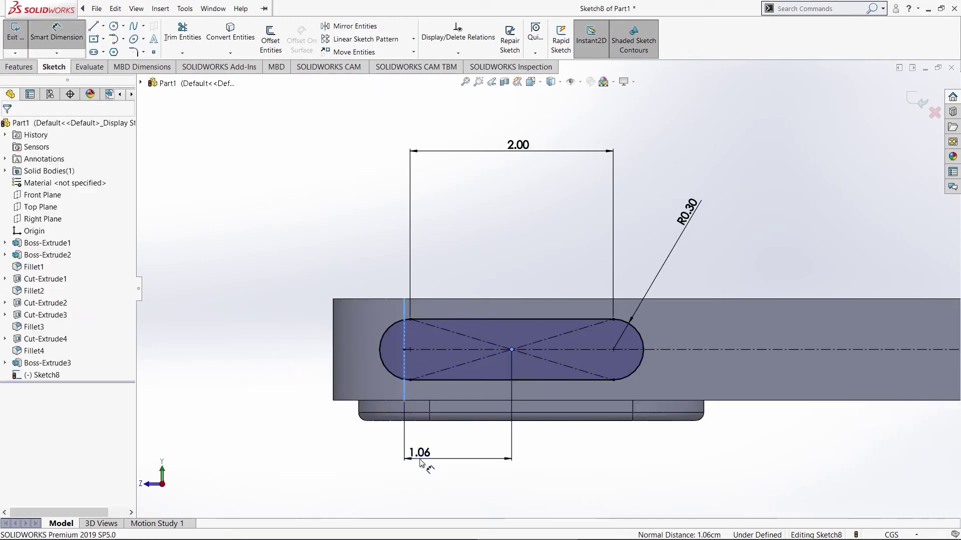
text(1.50cm)
key(Return)
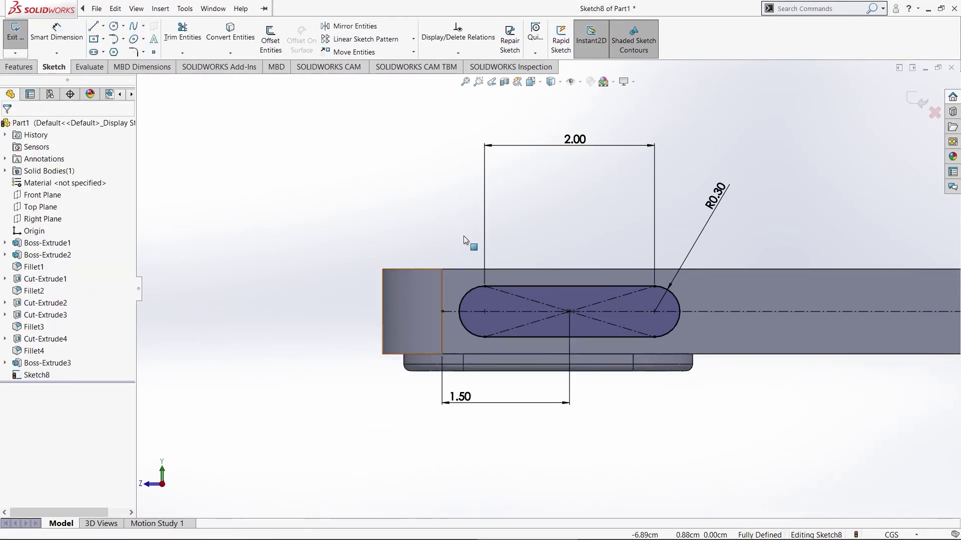
Extrude the slot profile as a thin boss on the side face
text(e)
text(.0)
key(Return)
middle_drag(575, 337, 719, 332)
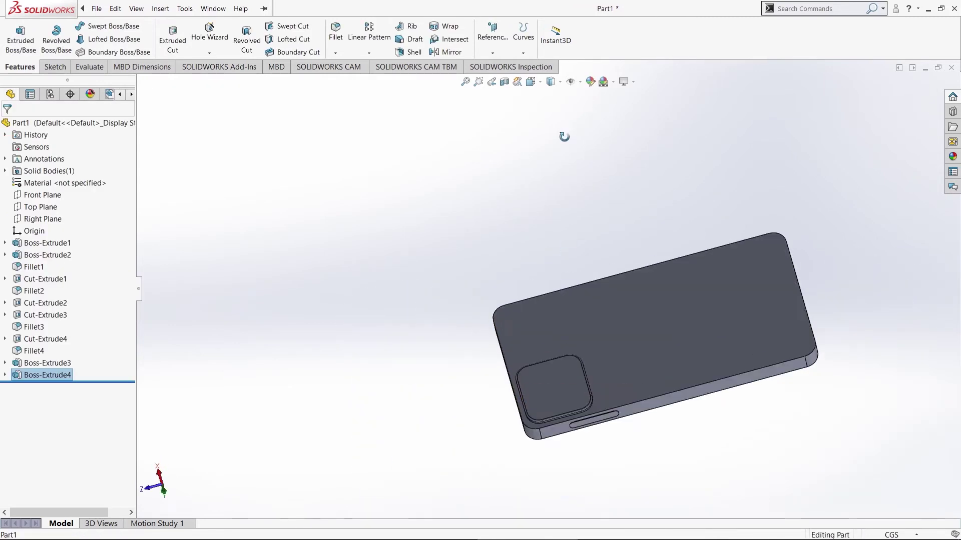
middle_drag(564, 137, 619, 445)
scroll(545, 407, down, 12)
click(517, 322)
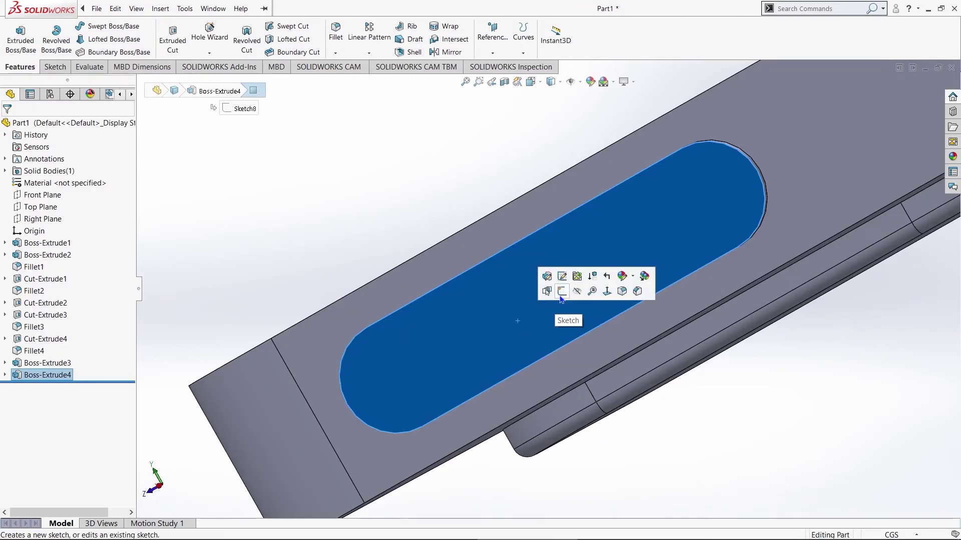
click(560, 294)
key(ctrl+8)
scroll(568, 255, down, 3)
middle_drag(656, 281, 647, 237)
click(53, 375)
click(15, 33)
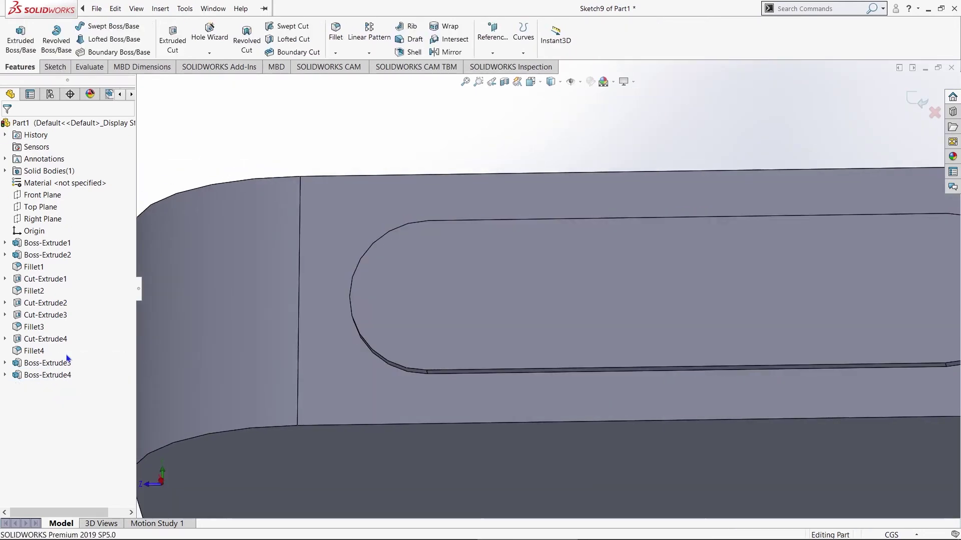
Delete the slot's boss extrusion from the side face
click(45, 376)
key(Delete)
key(Return)
Cut the slot sketch into the side face as a shallow recess with Extruded Cut
click(45, 375)
click(55, 343)
click(18, 67)
click(173, 40)
key(Return)
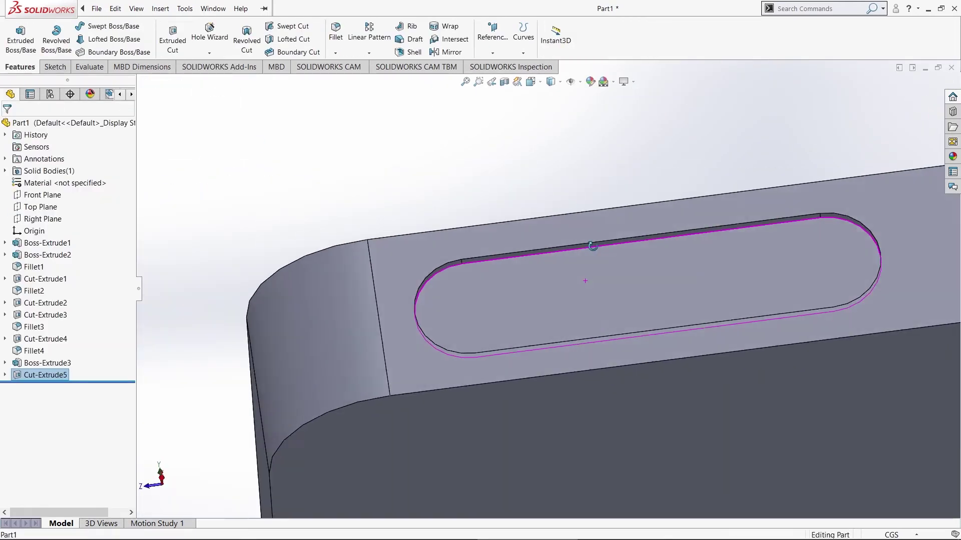
Start a sketch on the floor of the recessed slot and view it straight on
scroll(570, 291, down, 5)
right_click(328, 306)
click(55, 67)
click(15, 32)
click(44, 387)
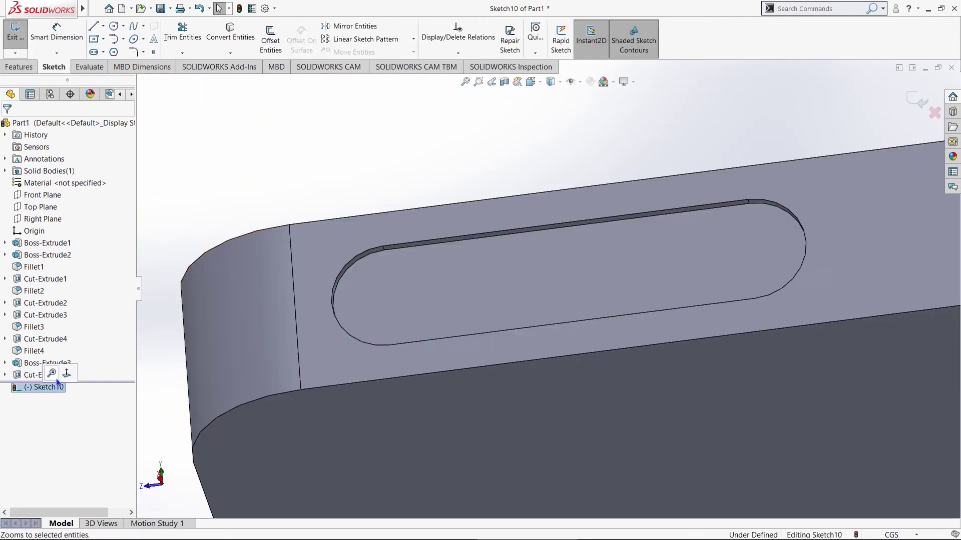
click(66, 372)
Sketch a vertical centreline from the body's far long edge to the origin
scroll(452, 279, up, 5)
click(104, 26)
click(123, 52)
scroll(879, 256, down, 6)
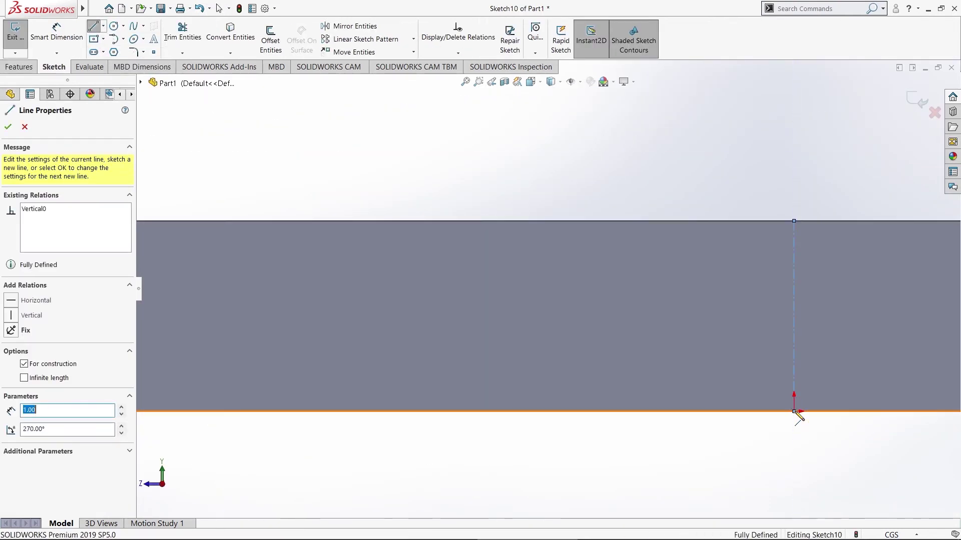
key(Escape)
Sketch a horizontal centreline through the slot from the midpoint of the face's end edge along the phone side
scroll(741, 351, up, 5)
click(104, 26)
click(122, 52)
click(371, 312)
scroll(701, 291, down, 6)
click(543, 283)
key(Escape)
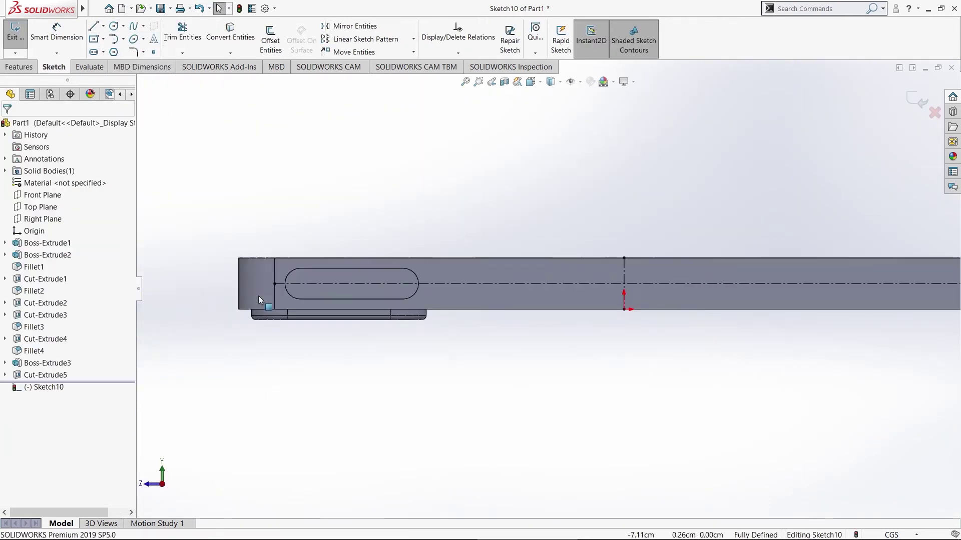
Draw a small centre rectangle inside the recessed slot and set its length to 1.80 cm
scroll(283, 256, down, 7)
click(93, 39)
scroll(388, 284, down, 2)
click(504, 388)
click(577, 410)
key(Escape)
scroll(555, 172, up, 2)
click(73, 41)
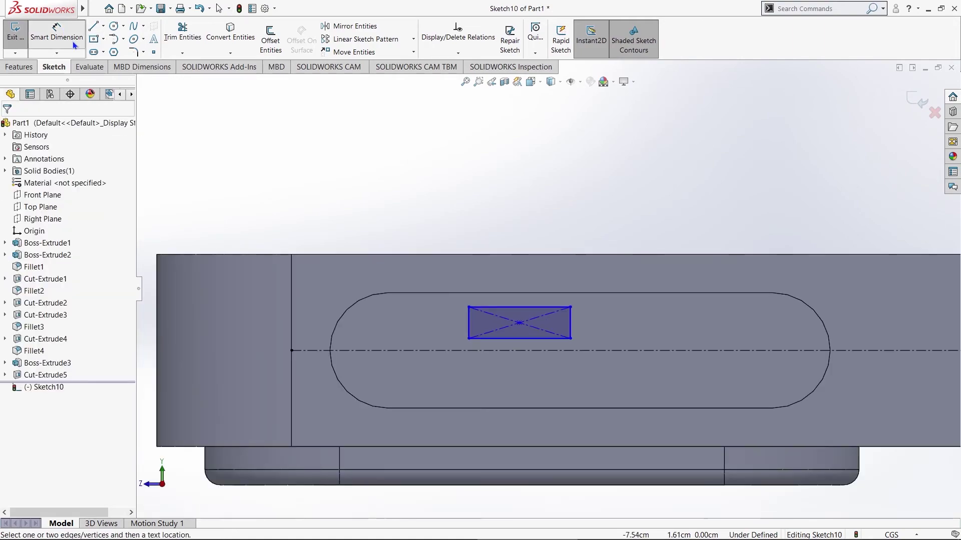
click(521, 307)
click(519, 204)
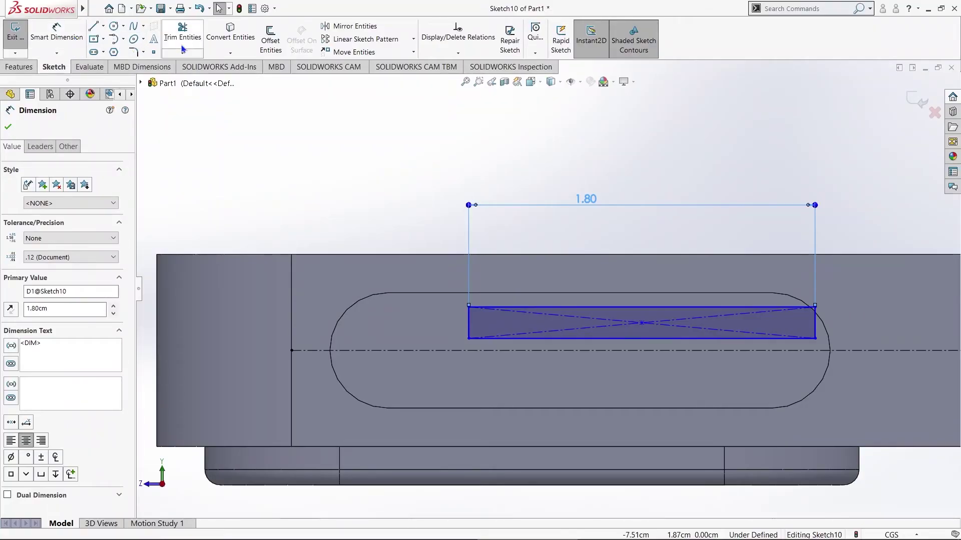
Trim off the inner rectangle's short sides and replace them with semicircular end arcs
click(183, 33)
scroll(356, 310, down, 5)
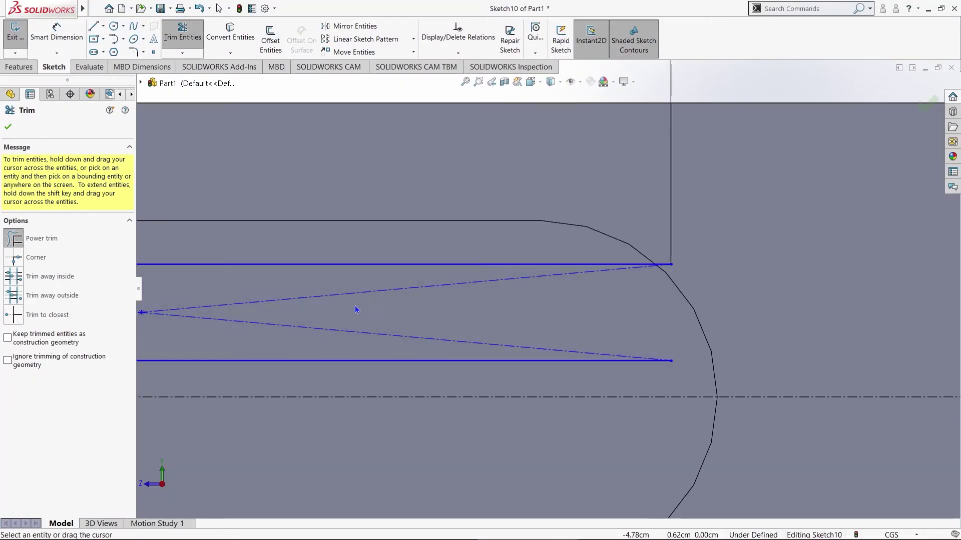
scroll(357, 309, up, 4)
scroll(636, 260, down, 2)
click(113, 39)
click(637, 257)
scroll(192, 234, down, 4)
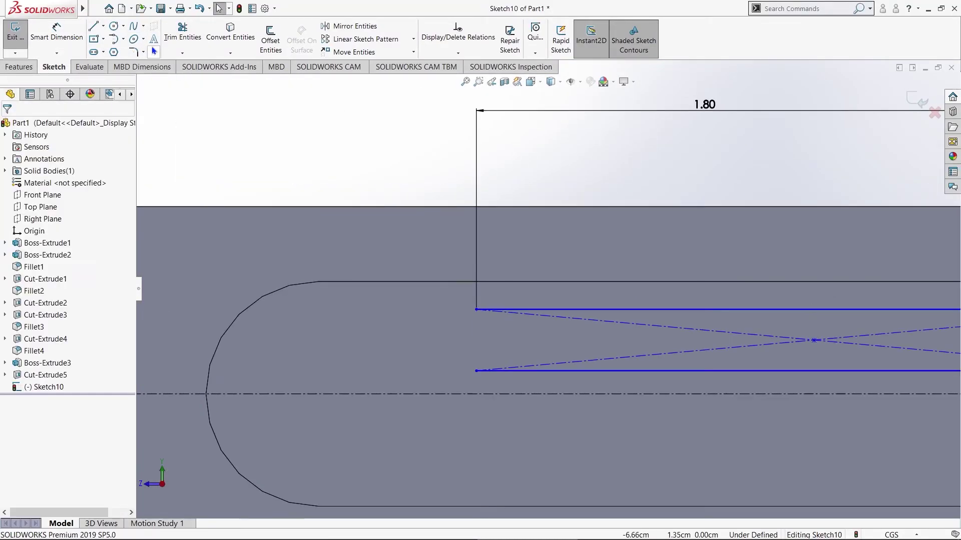
click(114, 40)
click(475, 309)
click(476, 371)
scroll(311, 201, up, 4)
Set the inner slot's end radius to 0.20 cm
click(56, 33)
click(739, 262)
click(767, 167)
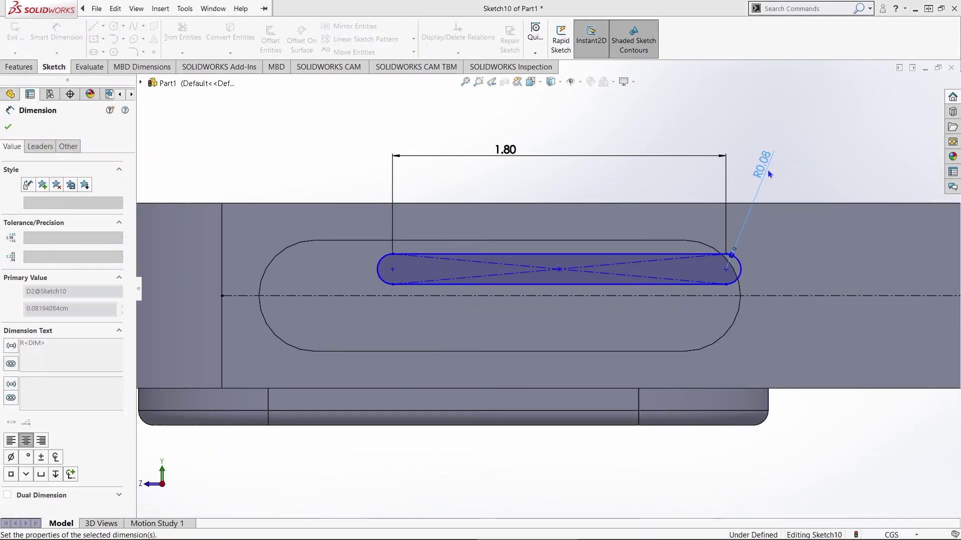
text(0.2)
key(Return)
Place the inner slot's centre 1.50 cm from the face's end edge and constrain it onto the horizontal centreline
click(558, 291)
click(310, 171)
text(1.5)
key(Return)
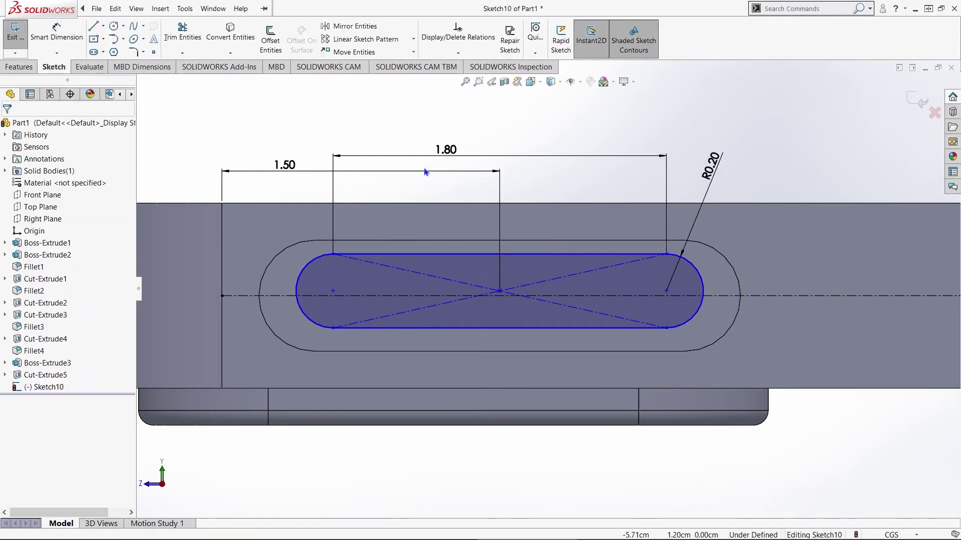
ctrl+click(277, 297)
click(11, 317)
Extrude the inner slot profile 0.05 cm from the recess floor
scroll(508, 242, up, 2)
click(19, 67)
click(20, 40)
middle_drag(505, 370, 481, 290)
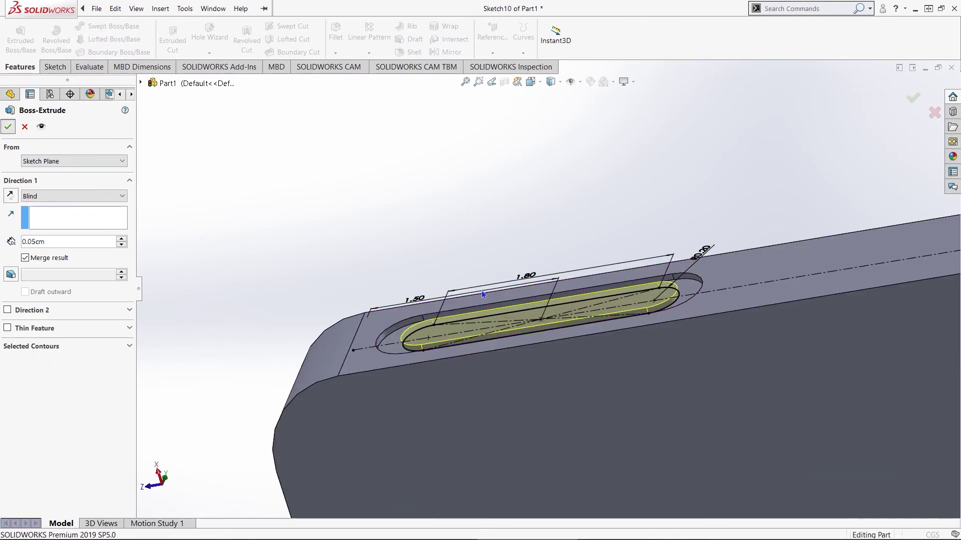
key(Return)
Start a sketch on the long side face with the recess and draw a vertical centreline across its height
scroll(618, 335, up, 3)
click(705, 275)
click(720, 257)
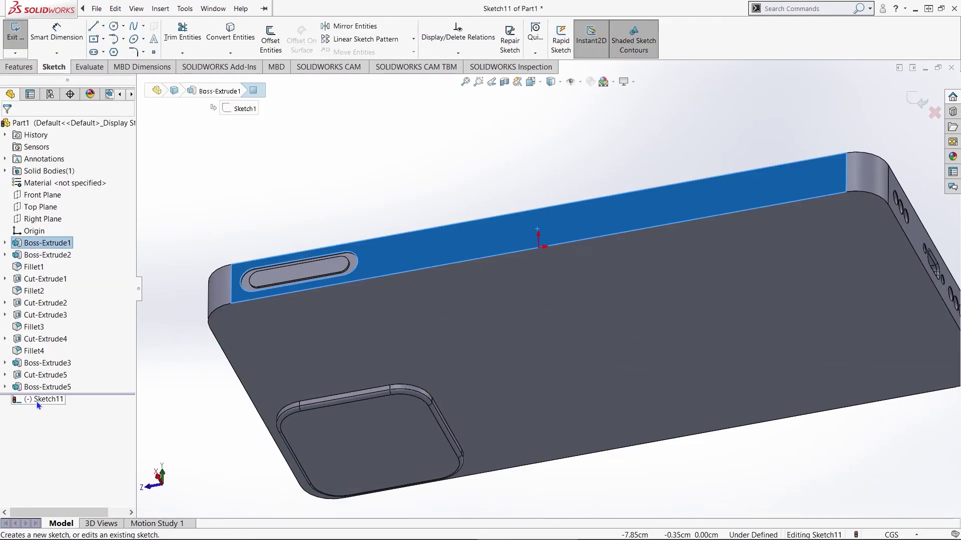
scroll(596, 289, down, 6)
click(454, 232)
click(454, 331)
key(Escape)
Draw a horizontal centreline along the long side face and sketch two rectangles beside the recess, centred on that line
scroll(454, 310, up, 6)
scroll(263, 267, down, 5)
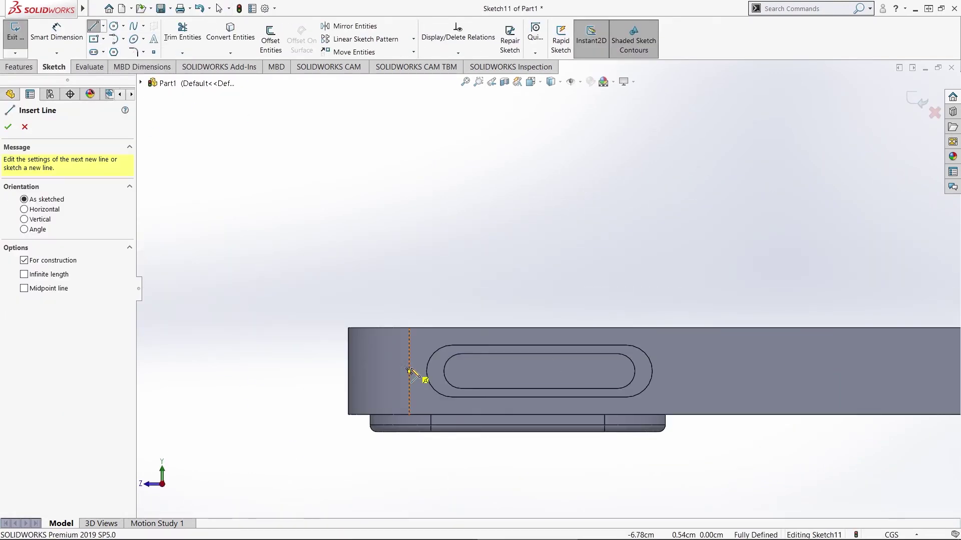
scroll(409, 371, down, 4)
click(437, 347)
scroll(437, 347, up, 8)
scroll(616, 341, down, 7)
click(599, 339)
key(Escape)
scroll(599, 339, up, 7)
click(93, 39)
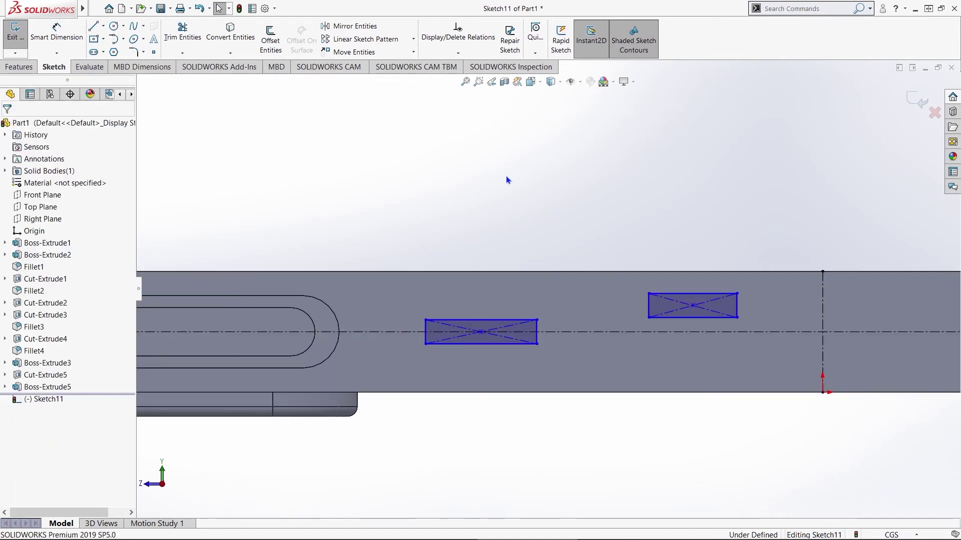
click(37, 318)
click(8, 127)
Set the width of both rectangles to 1.50 cm
scroll(567, 325, down, 2)
click(57, 32)
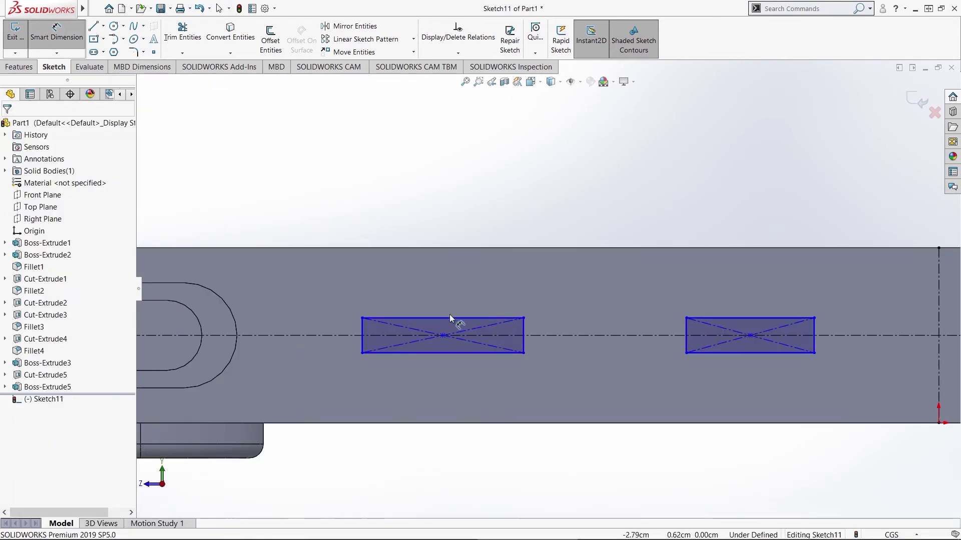
click(450, 319)
click(447, 280)
text(1.5)
key(Return)
click(750, 318)
click(750, 284)
text(1.5)
key(Return)
key(Escape)
Trim away the short end lines of both rectangles
scroll(341, 284, down, 2)
click(182, 31)
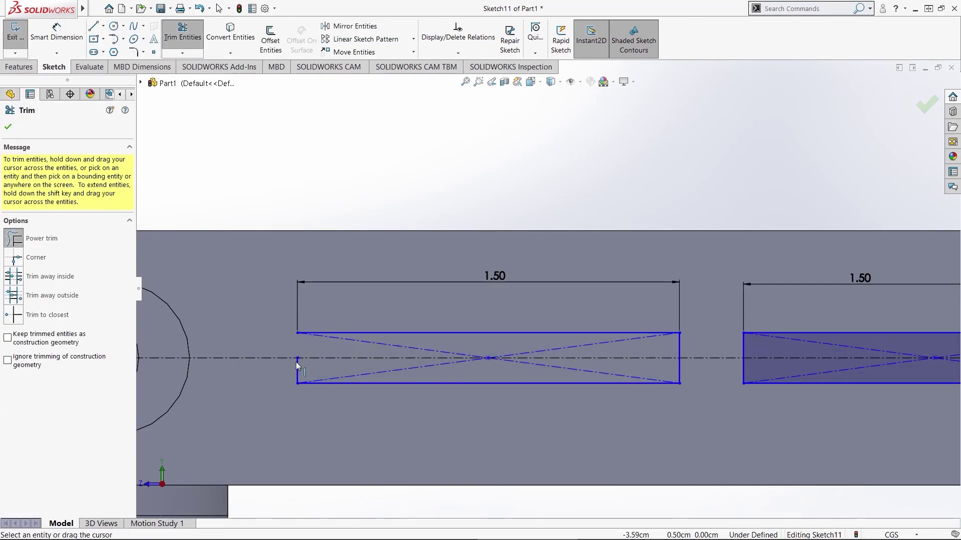
drag(755, 373, 690, 346)
scroll(700, 345, up, 3)
scroll(868, 306, down, 3)
drag(869, 308, 801, 293)
scroll(801, 293, up, 3)
scroll(240, 290, down, 4)
Close the open ends of both rectangles with tangent arcs to form two slots
click(114, 39)
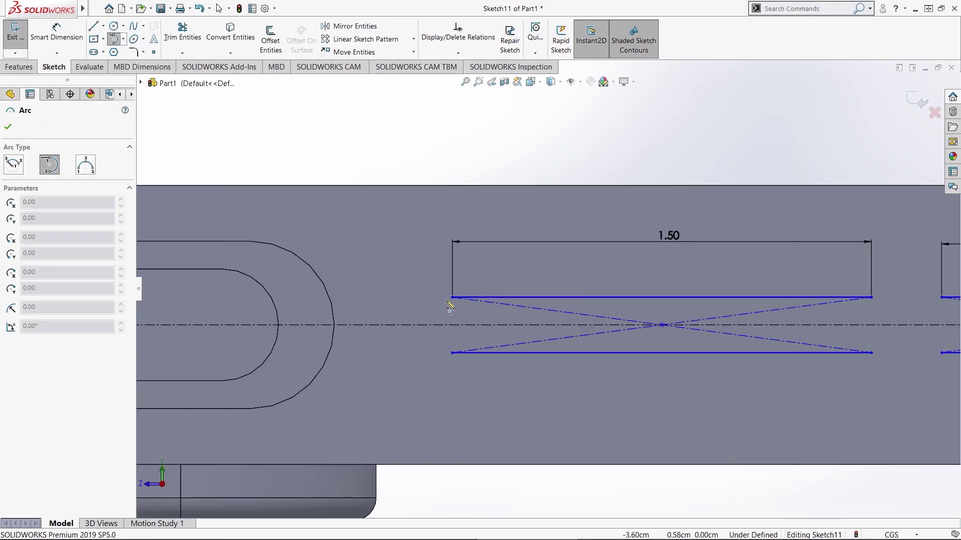
click(871, 298)
click(872, 353)
click(628, 256)
click(629, 312)
click(828, 256)
click(828, 313)
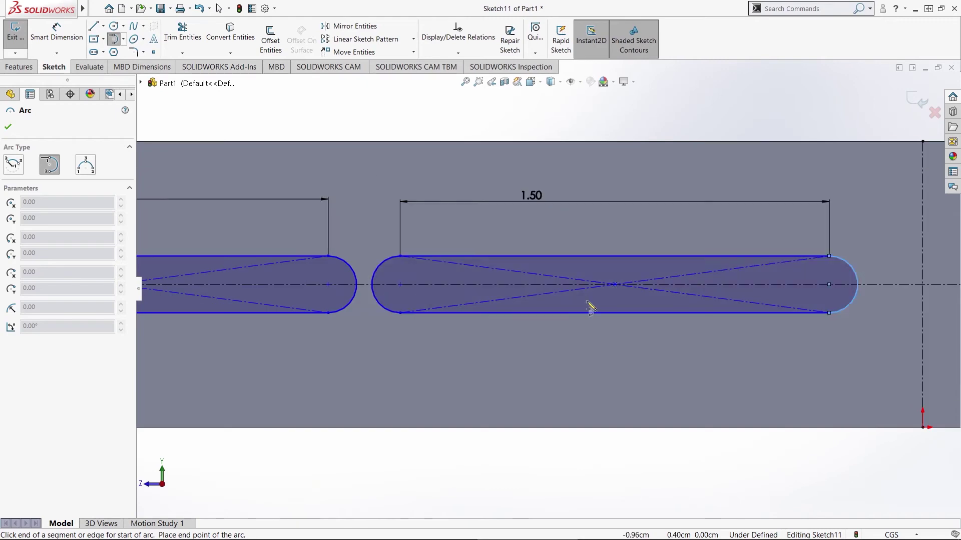
scroll(591, 306, up, 6)
key(Escape)
Set the end radius of both slots to 0.25 cm
click(57, 31)
click(402, 303)
click(383, 245)
text(0.25)
key(Return)
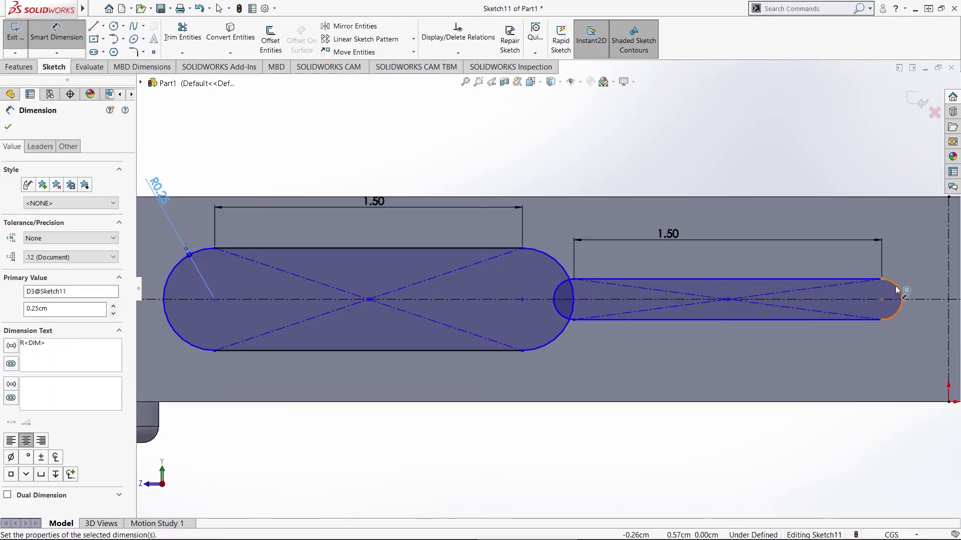
click(733, 303)
text(0.25)
key(Return)
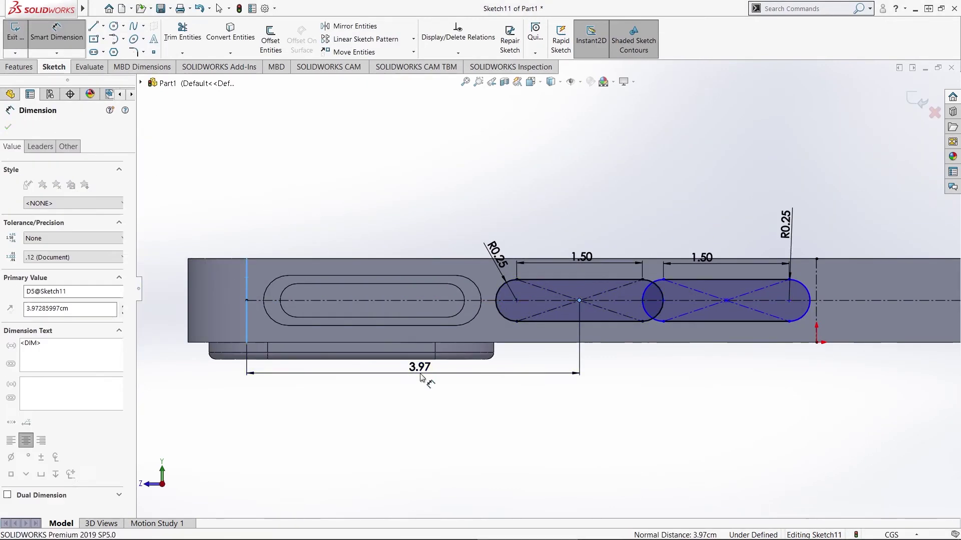
Place the two slot centres 4.00 cm and 6.30 cm from the side face's end edge
click(418, 465)
text(6.3)
key(Return)
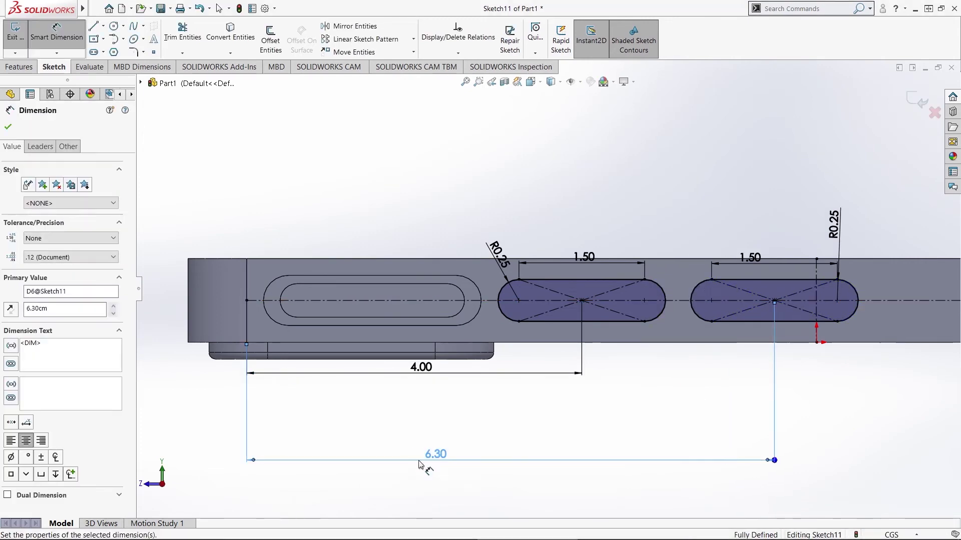
key(Escape)
Extrude the two slot profiles from the side face as raised buttons
scroll(440, 396, up, 3)
click(19, 66)
click(20, 38)
key(Return)
scroll(632, 289, up, 3)
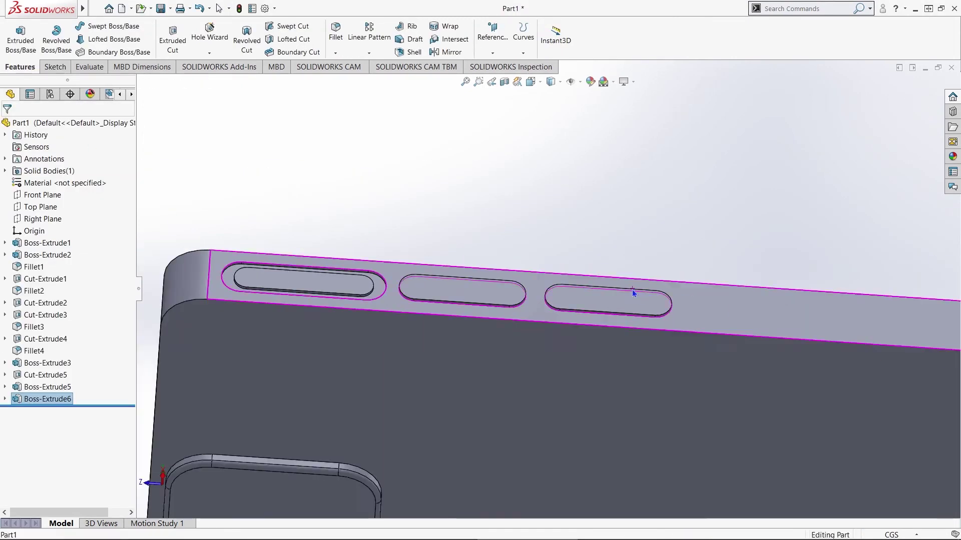
Start a new sketch on the long side face beside the buttons and begin a line
click(784, 290)
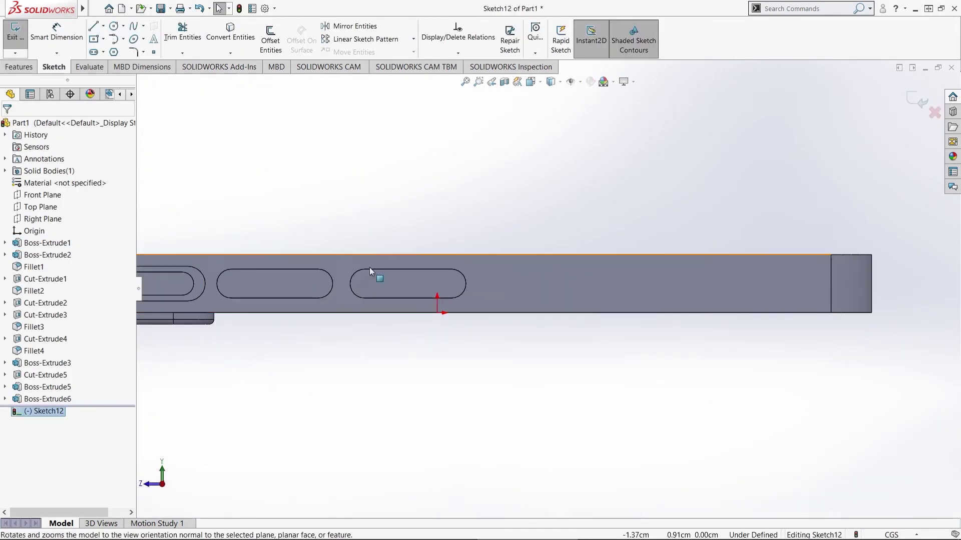
key(l)
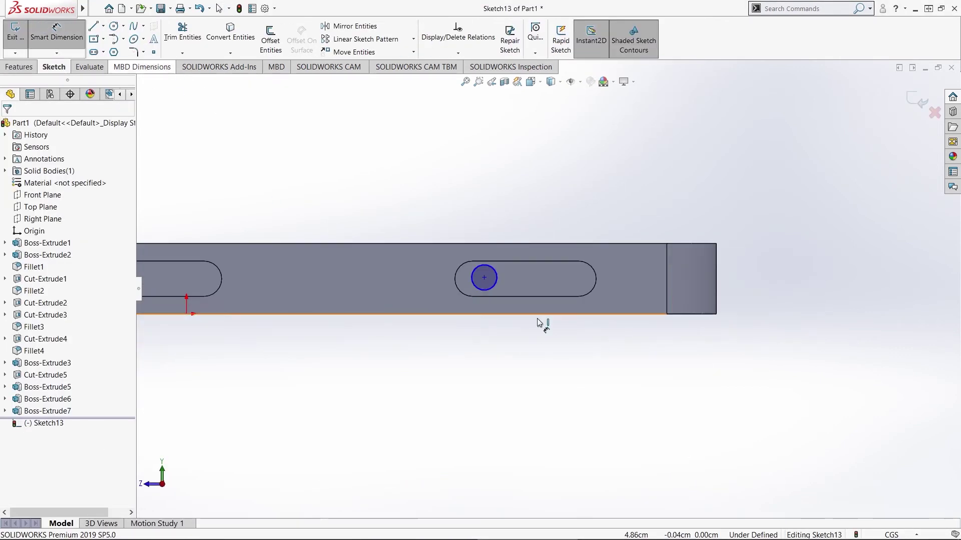
Position the circle's centre 2.60 cm from the side face's end edge and 0.50 cm from its upper edge
click(667, 274)
click(581, 190)
text(2.6)
key(Return)
key(Escape)
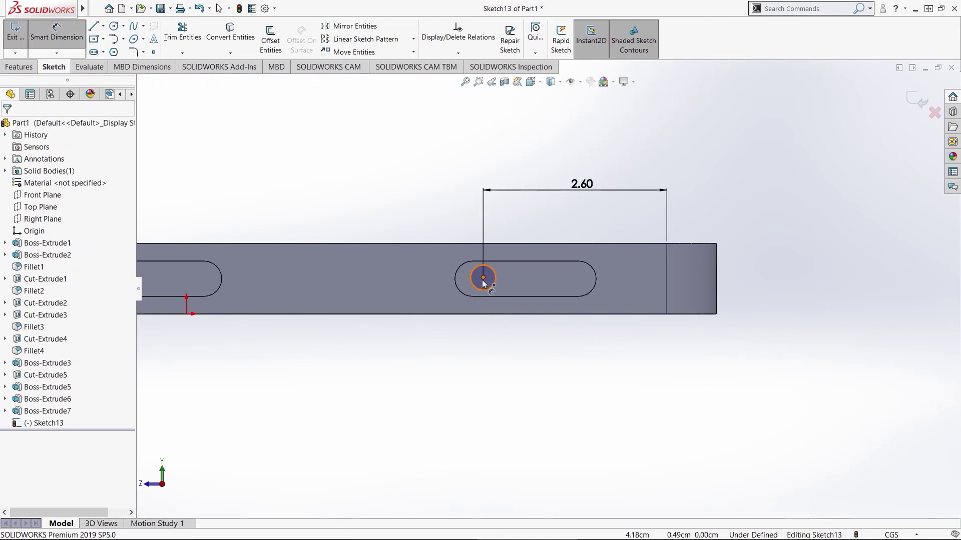
click(483, 278)
click(510, 243)
click(506, 216)
text(0.5)
key(Return)
key(Escape)
Set the circle's diameter to 0.3 cm
click(381, 214)
text(0.3)
key(Return)
key(Escape)
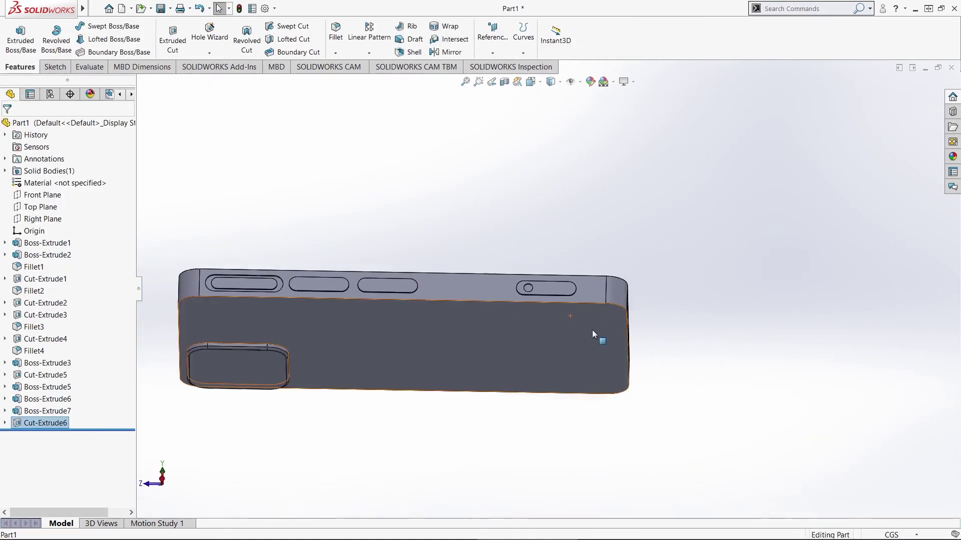
Open the part's colour appearance for editing and pick a pale yellow
scroll(454, 263, down, 3)
middle_drag(592, 334, 431, 201)
scroll(441, 240, up, 5)
right_click(57, 423)
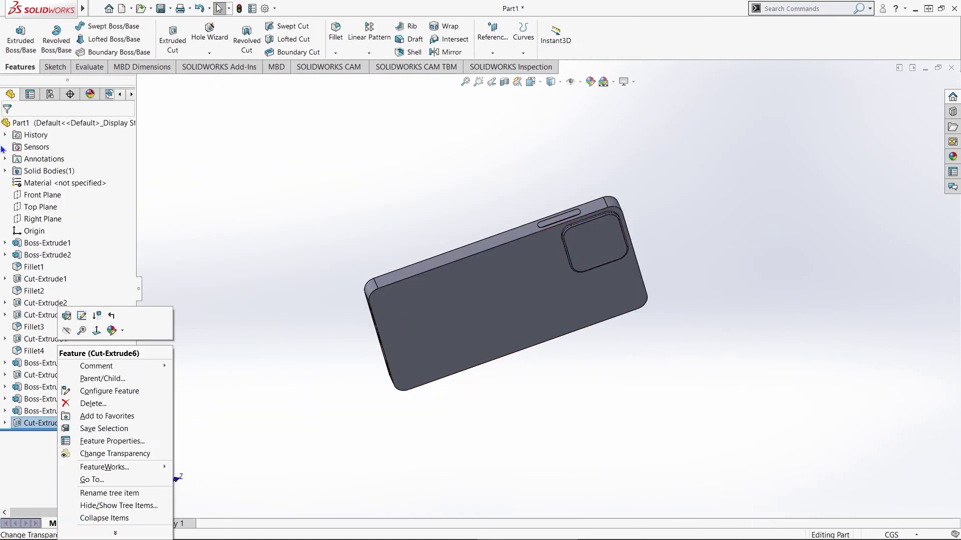
click(590, 82)
scroll(713, 264, down, 3)
middle_drag(596, 293, 653, 279)
scroll(750, 255, down, 2)
click(39, 424)
click(43, 417)
scroll(652, 280, down, 1)
click(38, 417)
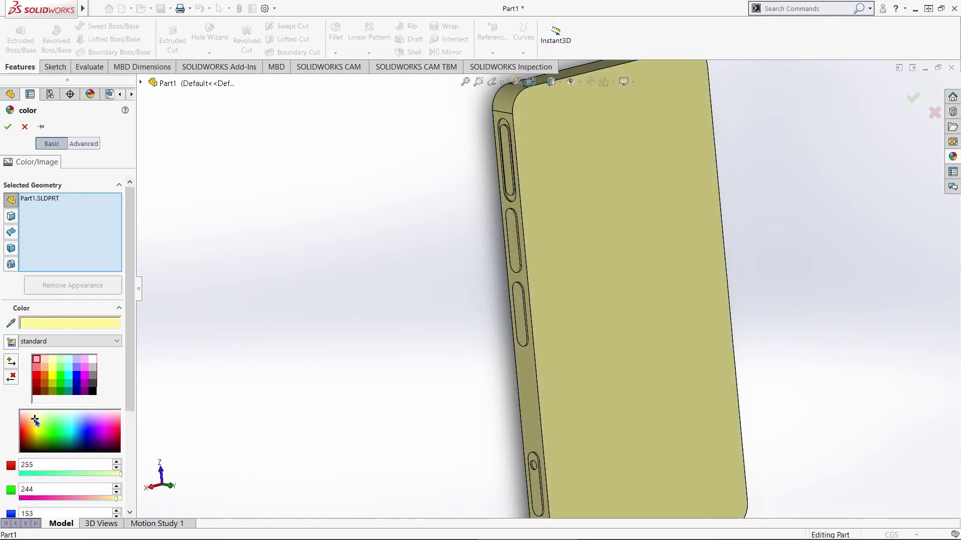
Limit the colouring to individual faces and select the rounded corner, the long side face and its recess and button faces
scroll(351, 296, up, 2)
scroll(345, 241, down, 3)
click(11, 217)
scroll(510, 261, up, 2)
click(513, 236)
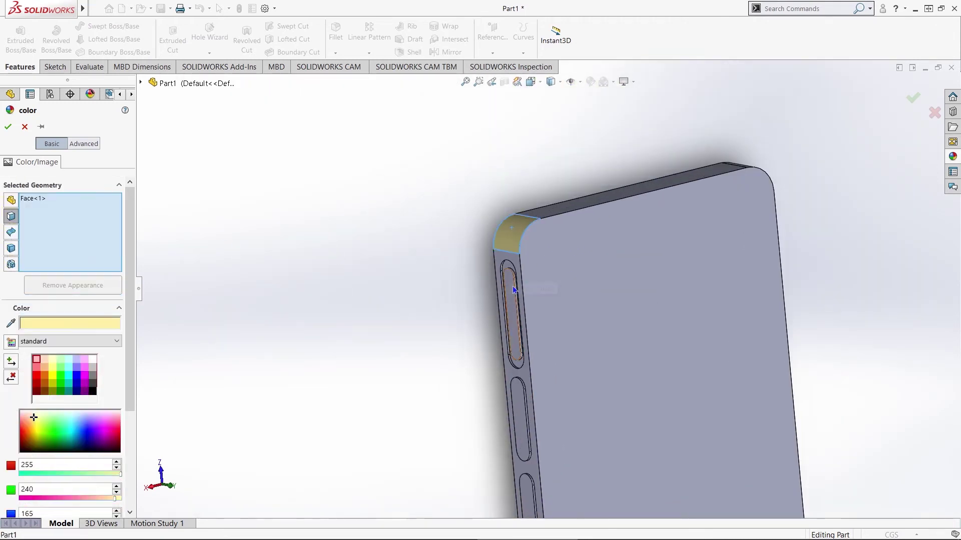
click(516, 310)
click(523, 369)
click(546, 345)
click(546, 339)
scroll(546, 345, up, 2)
click(549, 358)
click(550, 296)
Add more faces around the frame to the yellow colouring, including the opposite long side and its button
middle_drag(549, 361, 539, 174)
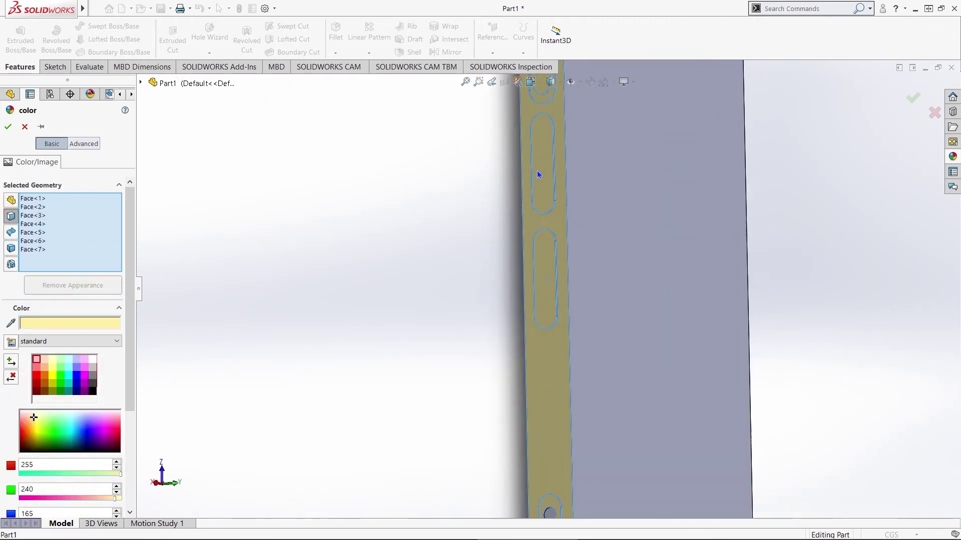
scroll(538, 174, up, 2)
scroll(531, 328, down, 3)
click(532, 328)
click(590, 351)
middle_drag(674, 384, 551, 330)
click(525, 341)
click(669, 294)
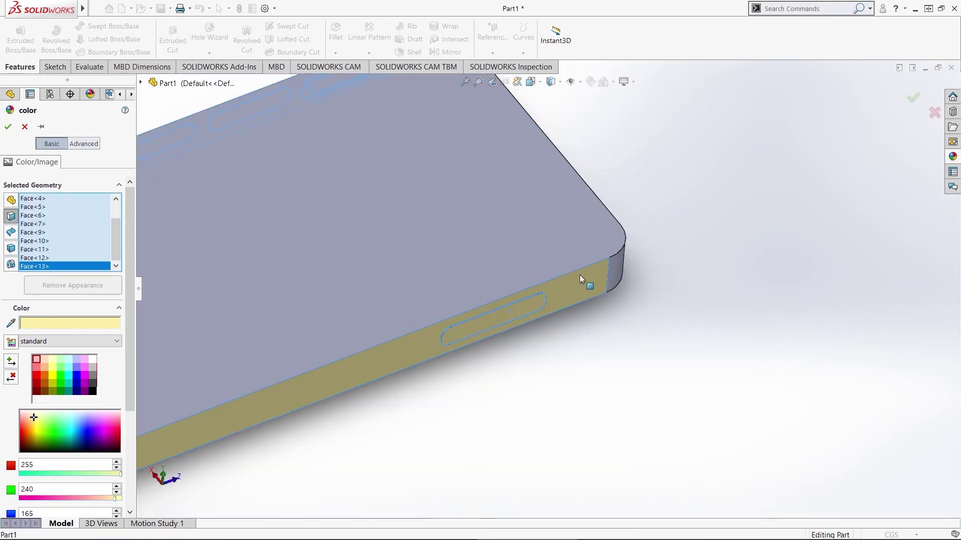
Add the remaining corner, end and back faces to the pale yellow colouring and apply it, leaving out the camera plate
click(611, 273)
click(558, 212)
middle_drag(612, 273, 570, 368)
scroll(558, 213, down, 5)
scroll(377, 213, up, 5)
click(368, 303)
click(441, 220)
click(570, 367)
click(576, 410)
middle_drag(576, 409, 587, 379)
click(587, 380)
scroll(587, 381, up, 4)
click(660, 309)
key(Return)
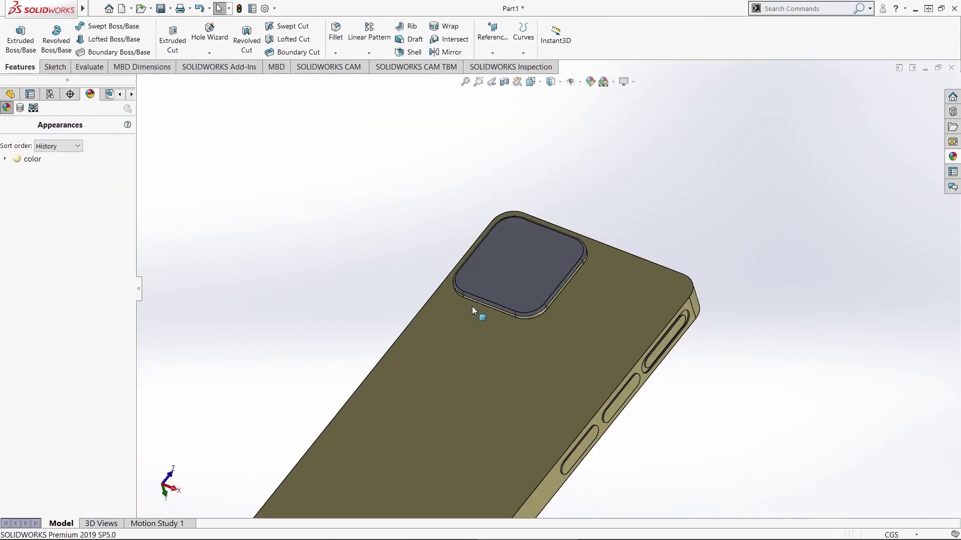
Colour the floors of the speaker holes, the small holes beside the port and the charging port black
middle_drag(472, 306, 465, 175)
right_click(98, 305)
click(124, 314)
scroll(376, 220, up, 6)
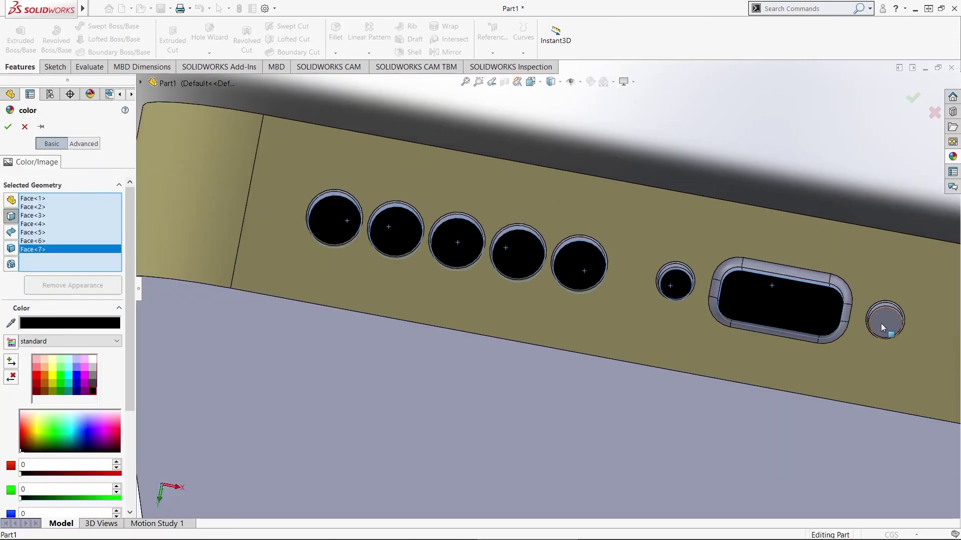
click(881, 328)
scroll(882, 329, down, 4)
click(755, 315)
click(787, 322)
click(818, 328)
middle_drag(629, 293, 590, 320)
click(8, 127)
Apply the image "camera of 12 pro1" as a decal on the camera block's face
middle_drag(504, 259, 494, 294)
click(19, 109)
click(68, 191)
click(75, 392)
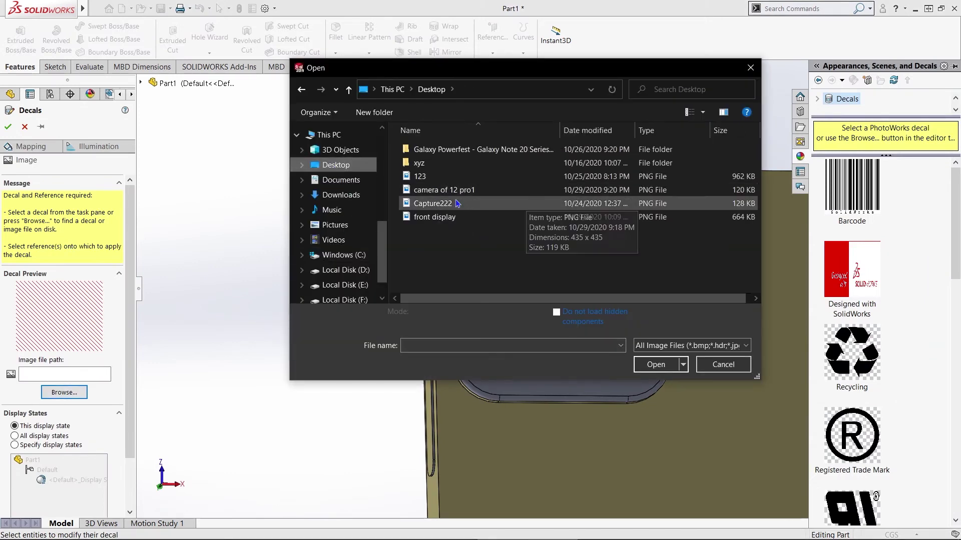
key(Return)
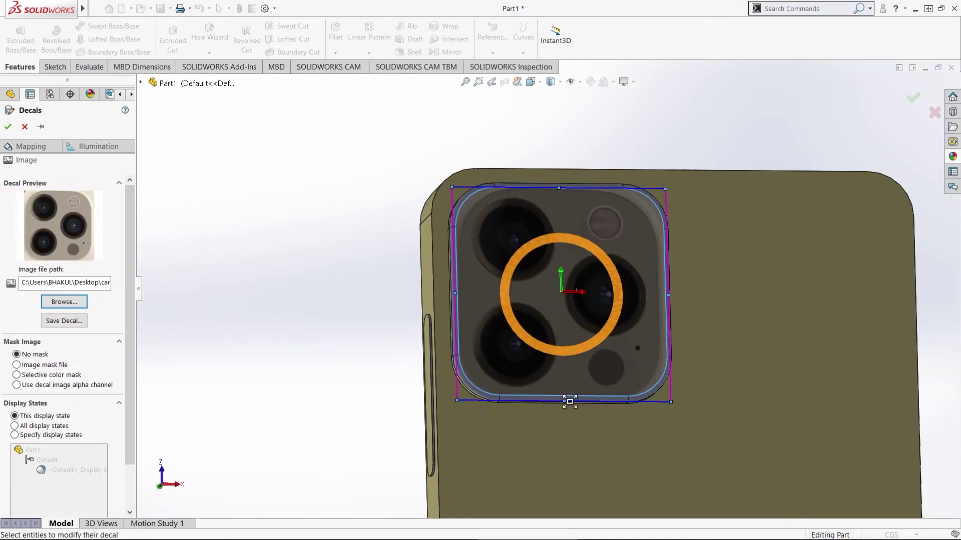
click(8, 127)
scroll(514, 271, down, 3)
scroll(301, 213, down, 1)
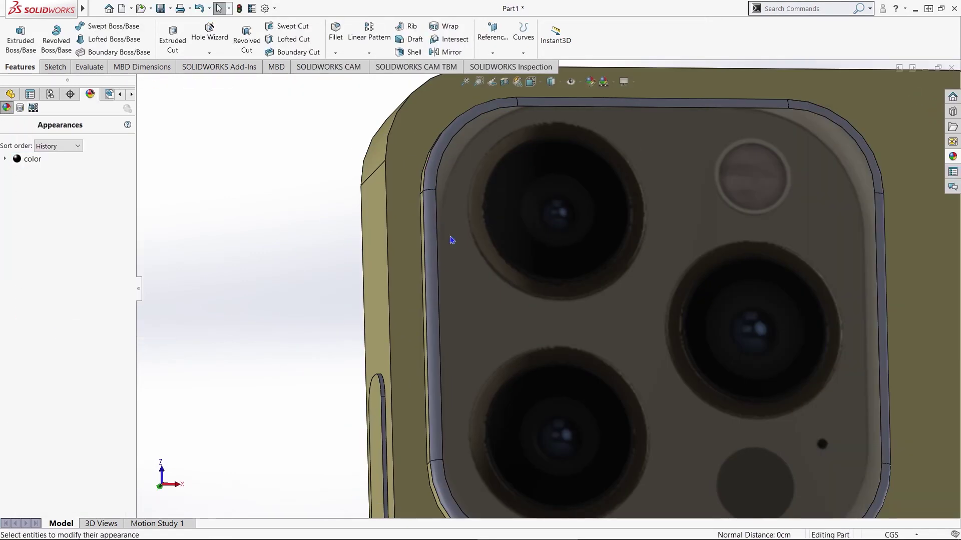
scroll(548, 300, up, 3)
click(8, 127)
Add the image "front display" as a decal on the phone's front face
scroll(562, 350, up, 5)
middle_drag(575, 345, 401, 385)
click(17, 108)
right_click(58, 239)
click(75, 246)
click(64, 392)
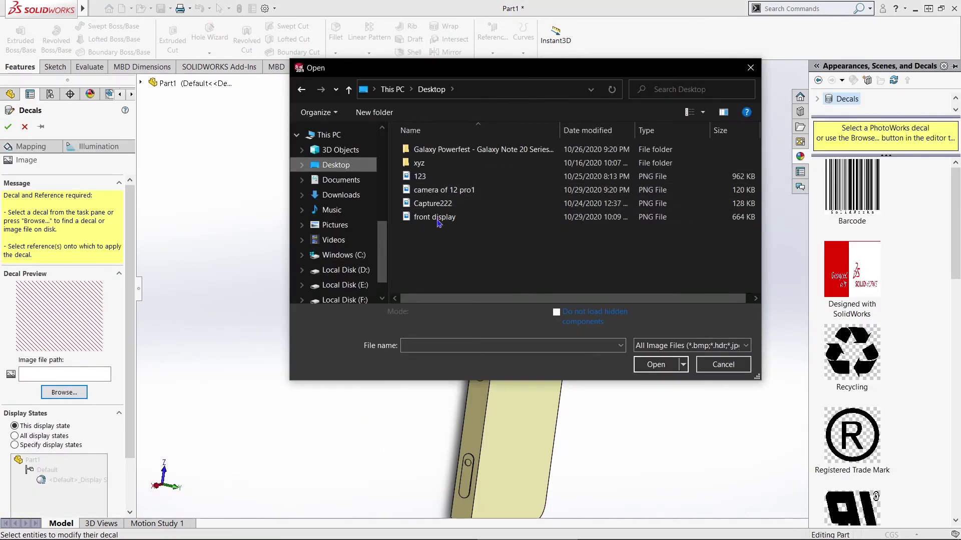
click(439, 222)
click(656, 365)
middle_drag(628, 339, 525, 330)
click(521, 328)
Reposition and enlarge the display decal until it spans the full width of the phone's front face
scroll(521, 328, down, 3)
drag(530, 218, 525, 187)
scroll(511, 153, down, 2)
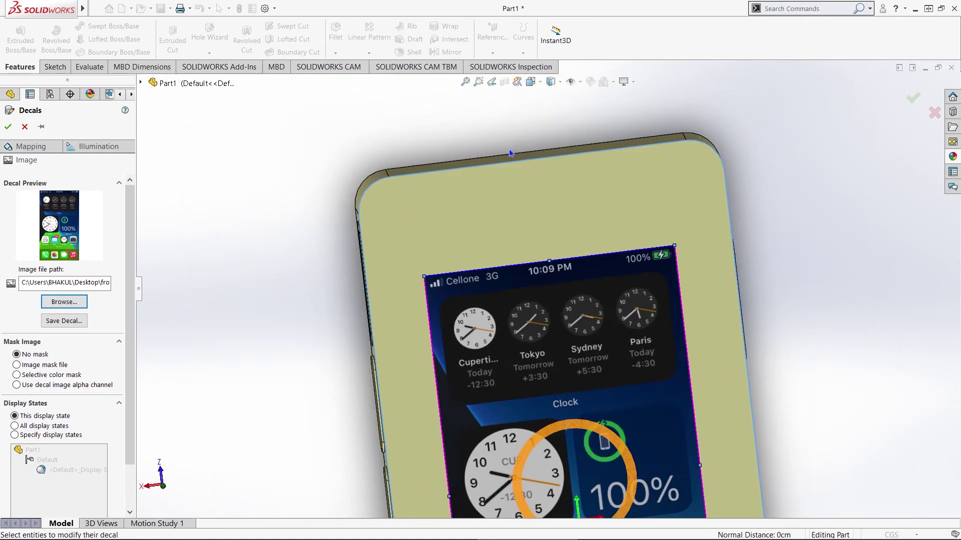
scroll(510, 153, down, 2)
drag(558, 299, 519, 191)
scroll(519, 191, up, 5)
scroll(565, 435, down, 5)
drag(521, 272, 531, 418)
scroll(550, 180, up, 4)
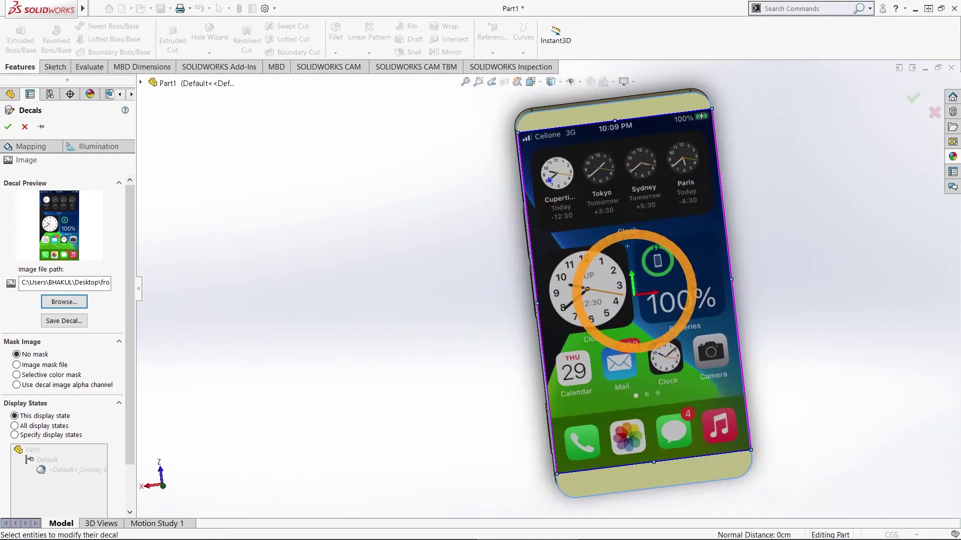
Stretch the display decal past both short ends so it covers the phone's entire front face
scroll(621, 145, down, 4)
drag(583, 109, 581, 80)
drag(582, 152, 578, 149)
scroll(578, 149, up, 5)
scroll(561, 391, down, 4)
drag(538, 352, 544, 384)
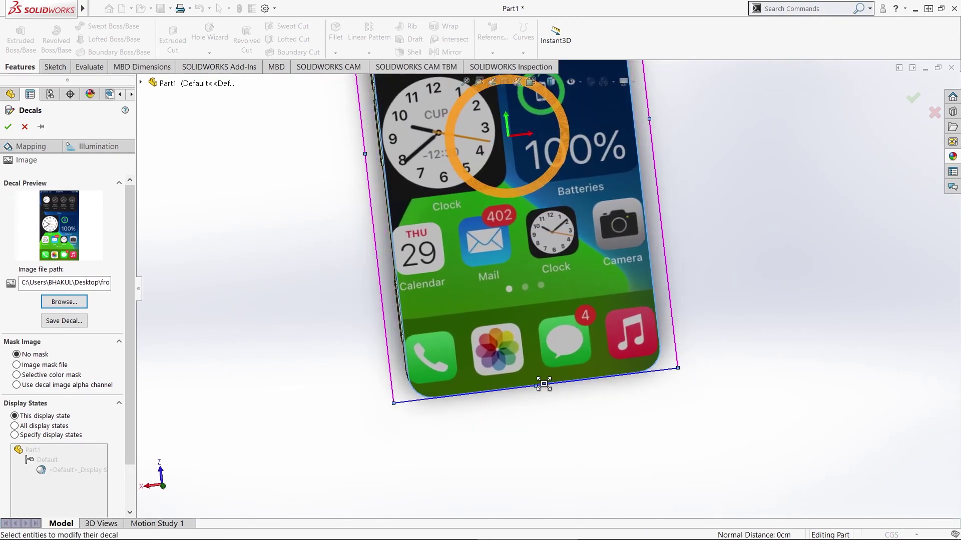
scroll(544, 384, up, 5)
right_click(669, 278)
middle_drag(669, 279, 651, 267)
scroll(590, 310, up, 3)
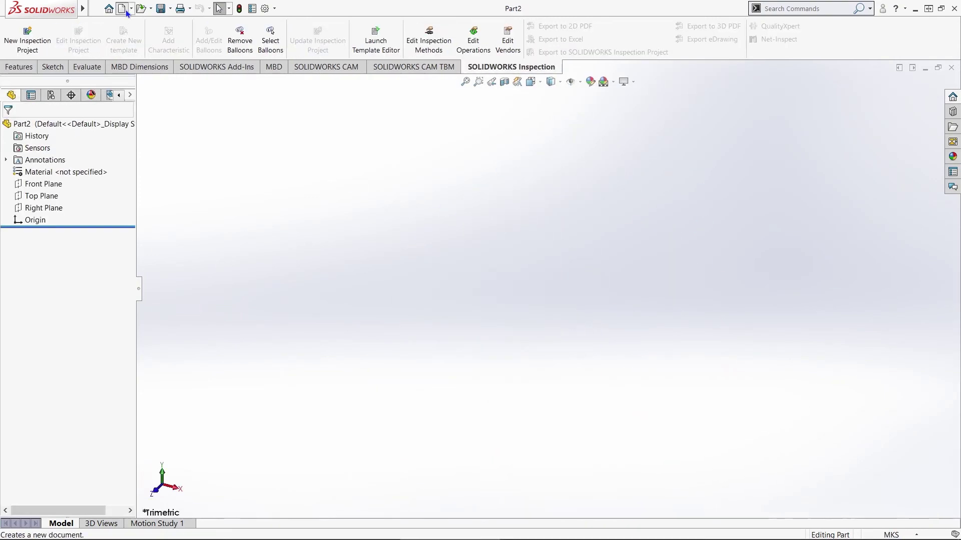
Create a new assembly and place the part "base" in it as the first component
click(122, 8)
click(399, 390)
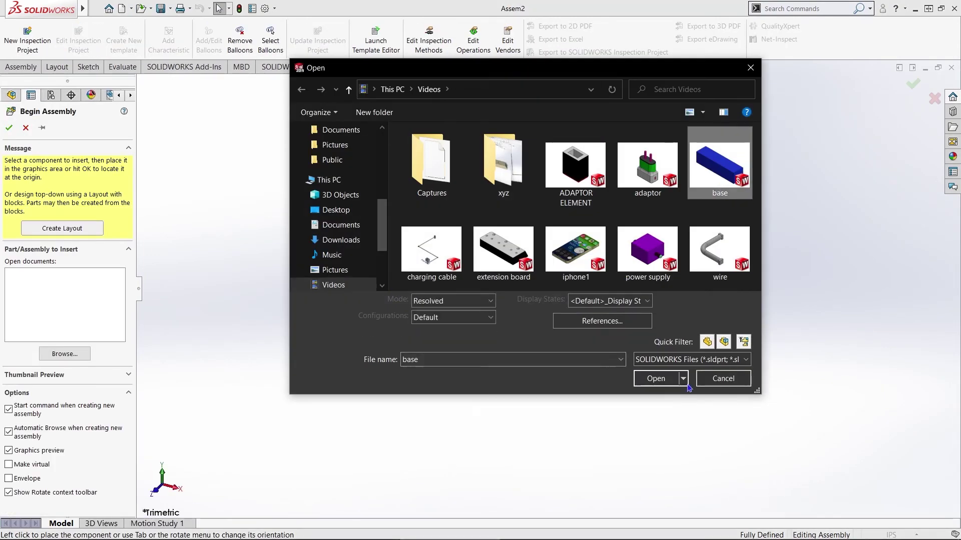
click(656, 378)
click(567, 324)
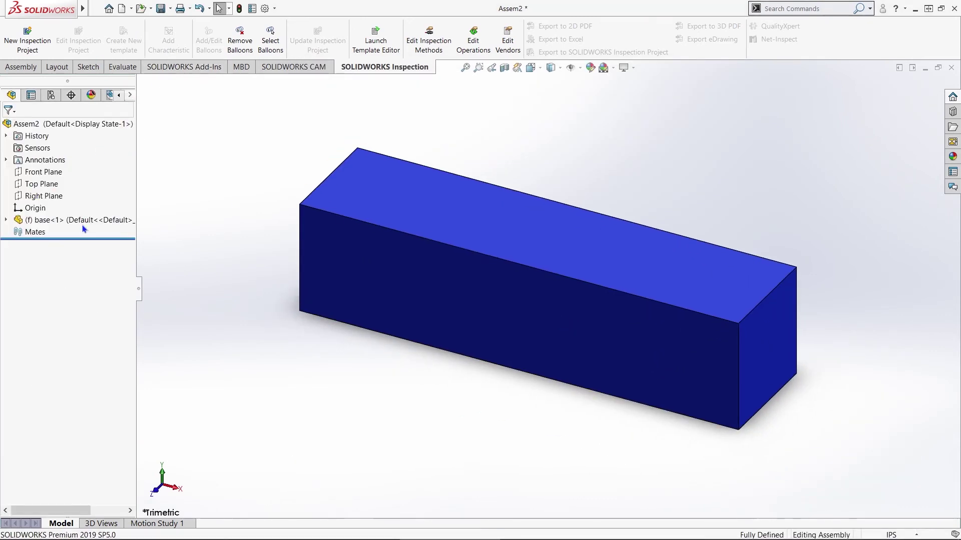
Load all the other component parts for insertion and place the adaptor and charging cable above the base
click(25, 67)
click(60, 44)
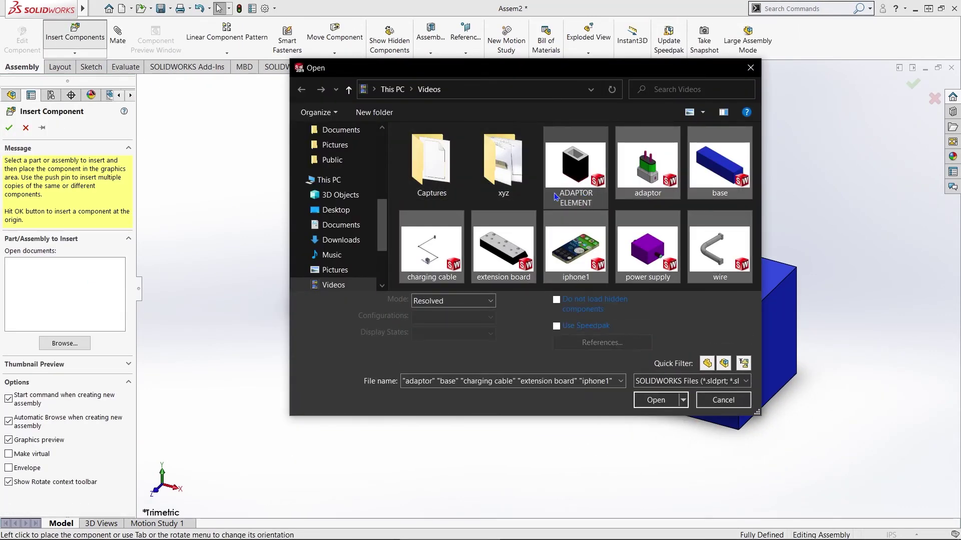
click(659, 400)
click(800, 173)
scroll(708, 175, down, 3)
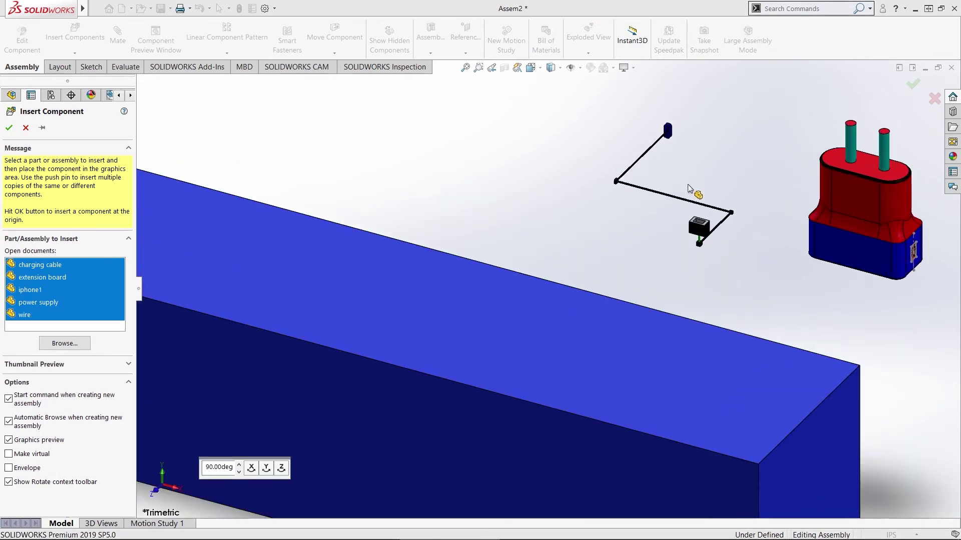
click(701, 193)
Place the extension board, iphone1 and power supply near the base, leaving out the wire
scroll(450, 205, down, 2)
click(423, 214)
scroll(391, 190, up, 3)
click(399, 156)
scroll(408, 175, up, 2)
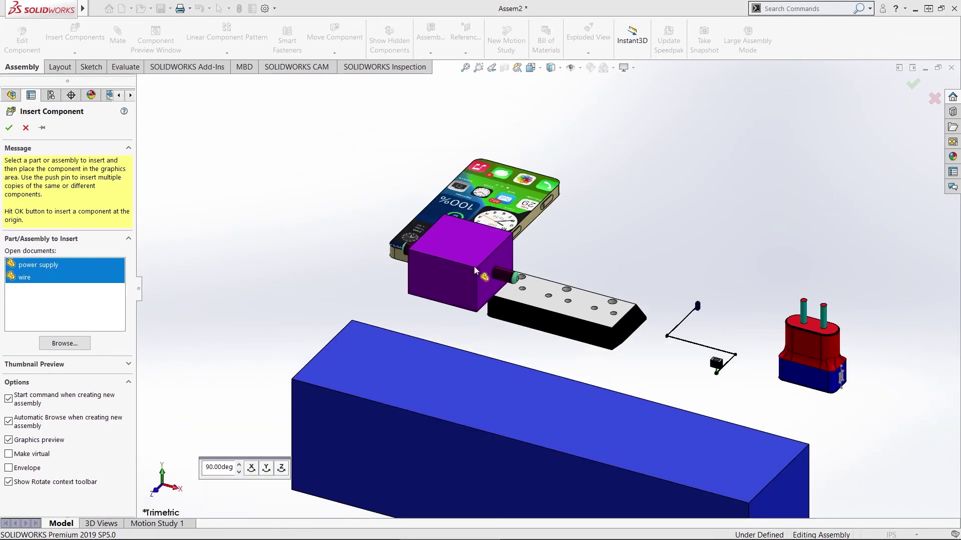
scroll(466, 296, down, 2)
click(445, 323)
scroll(431, 320, up, 2)
click(9, 130)
Rotate the power supply so its round connector points along the base's length
scroll(200, 260, down, 3)
scroll(527, 316, up, 2)
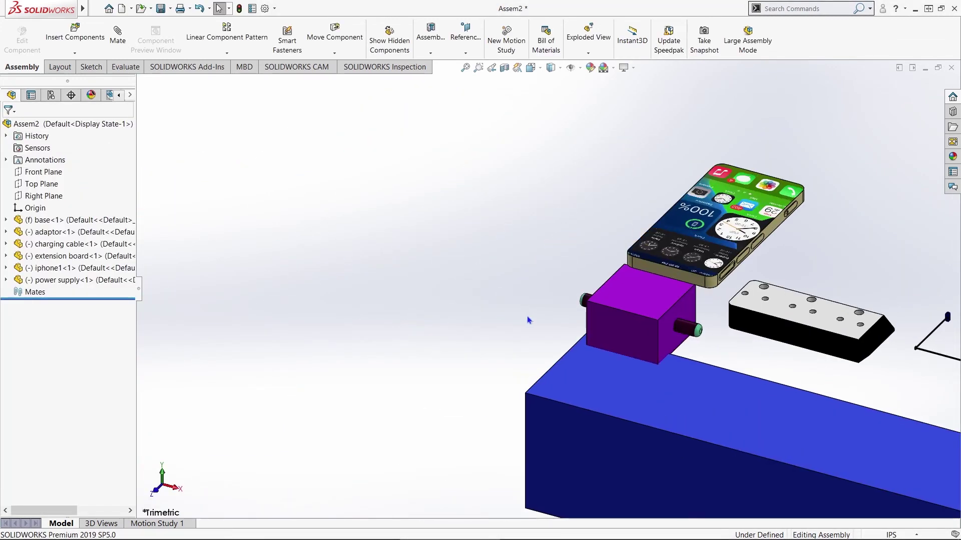
middle_drag(529, 318, 560, 285)
scroll(540, 265, down, 4)
scroll(540, 266, up, 3)
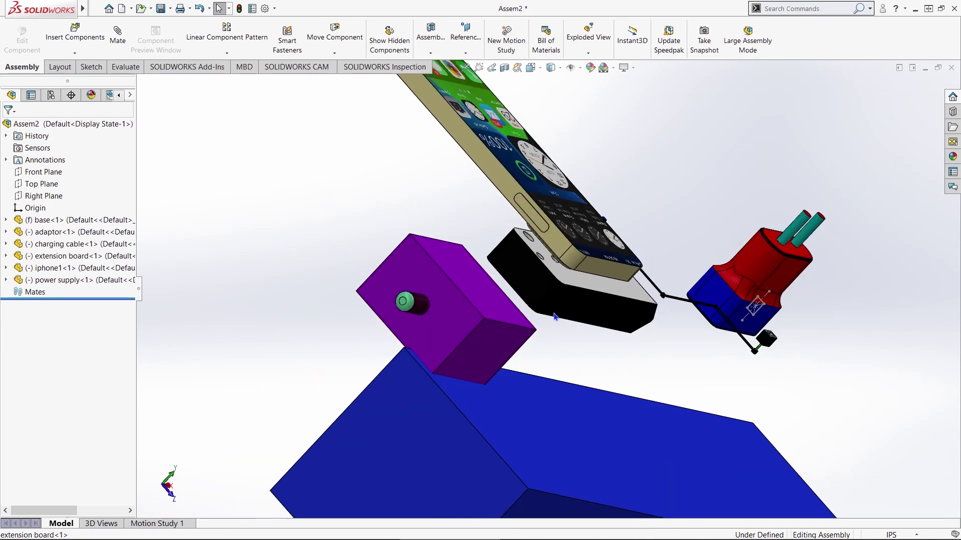
scroll(555, 317, down, 3)
click(334, 52)
click(330, 75)
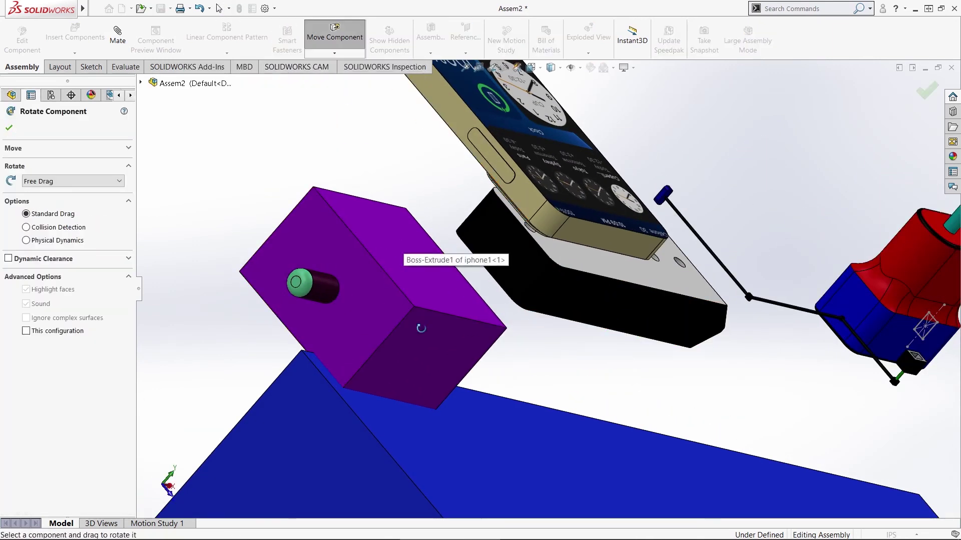
drag(420, 258, 289, 171)
click(10, 128)
Add a coincident mate between a bottom edge of the power supply and the base's edge
click(117, 36)
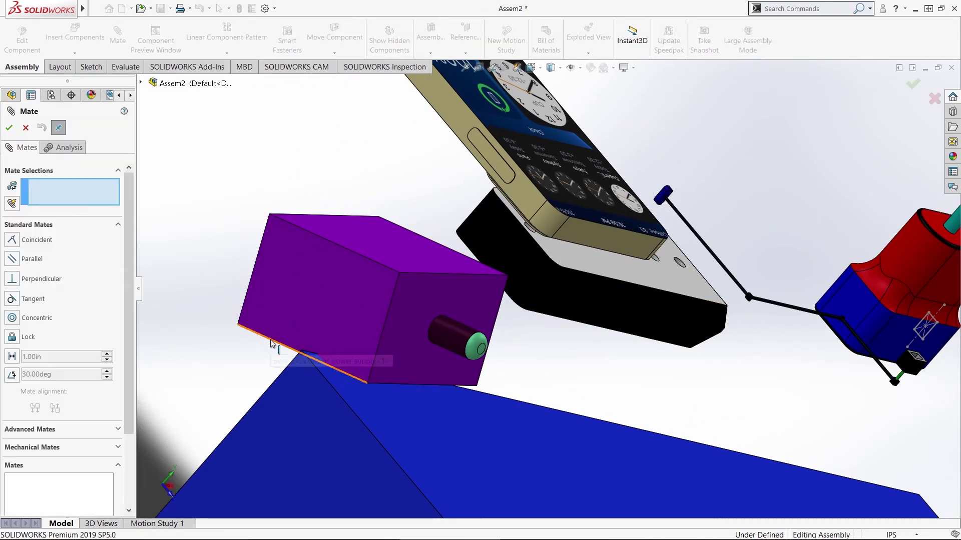
click(274, 342)
click(364, 425)
click(9, 128)
Add a second coincident mate between the power supply and base to seat it at the base's end
click(375, 389)
middle_drag(376, 389, 297, 301)
click(295, 306)
click(107, 196)
click(298, 328)
scroll(298, 328, down, 3)
click(334, 327)
click(9, 129)
Spread the loose components apart above the base and finish mating
middle_drag(477, 270, 691, 269)
scroll(690, 268, up, 6)
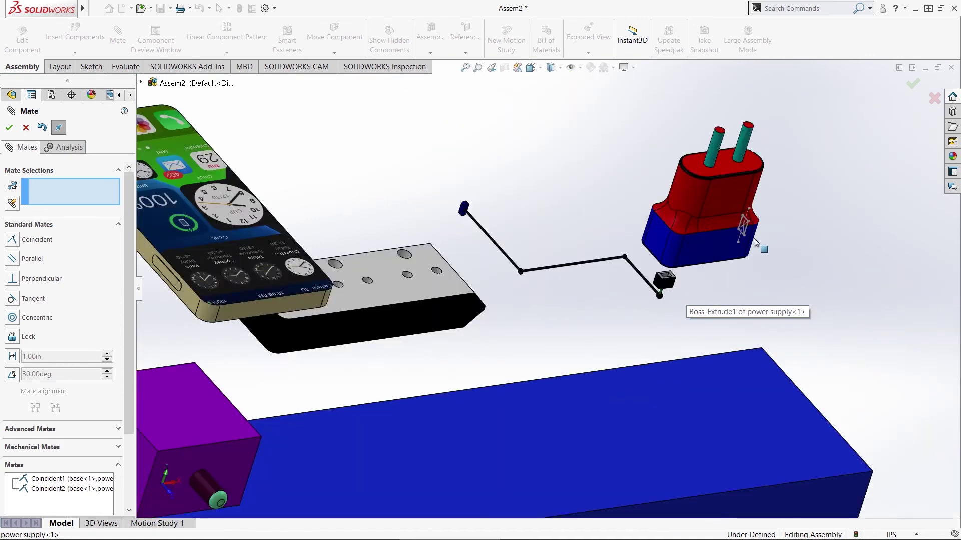
drag(401, 300, 336, 248)
drag(500, 330, 502, 236)
click(9, 129)
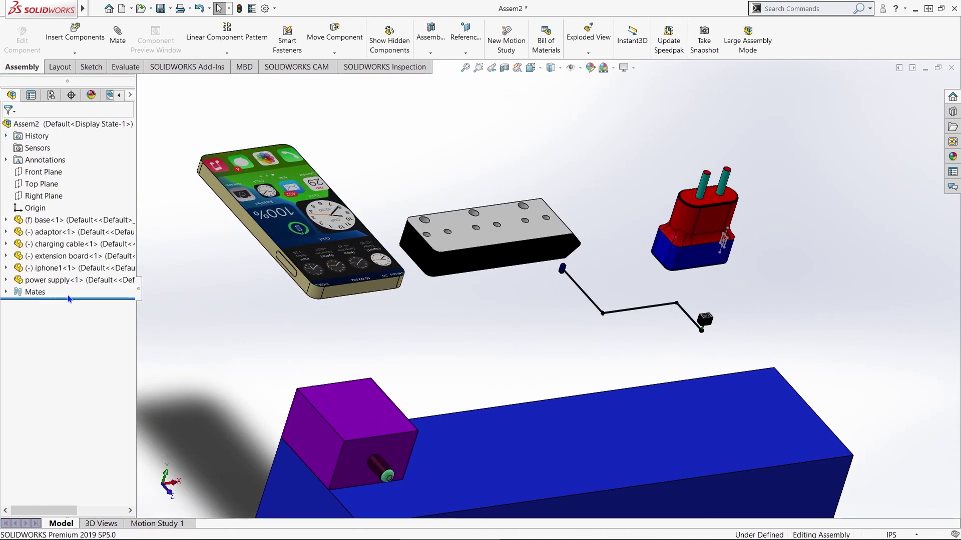
Insert the part "wire" and place it on the base beside the power supply
scroll(568, 358, up, 5)
scroll(325, 311, down, 4)
click(75, 42)
click(718, 253)
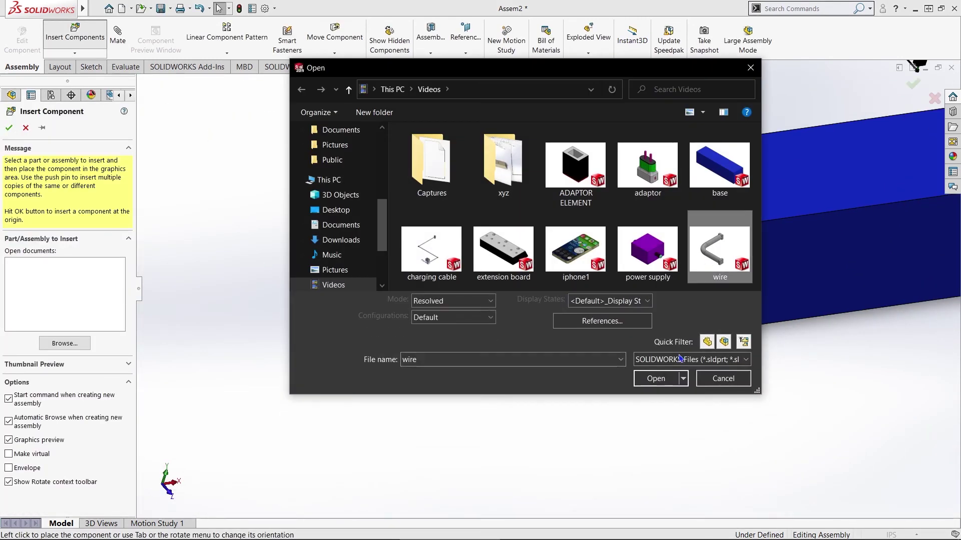
click(656, 378)
scroll(684, 184, up, 4)
scroll(552, 253, down, 3)
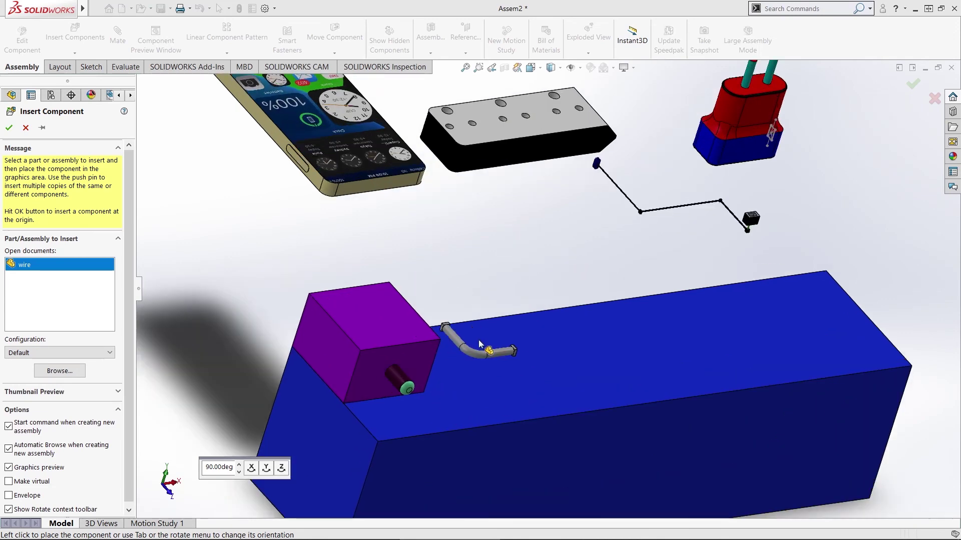
click(479, 345)
scroll(425, 338, down, 4)
middle_drag(429, 371, 212, 437)
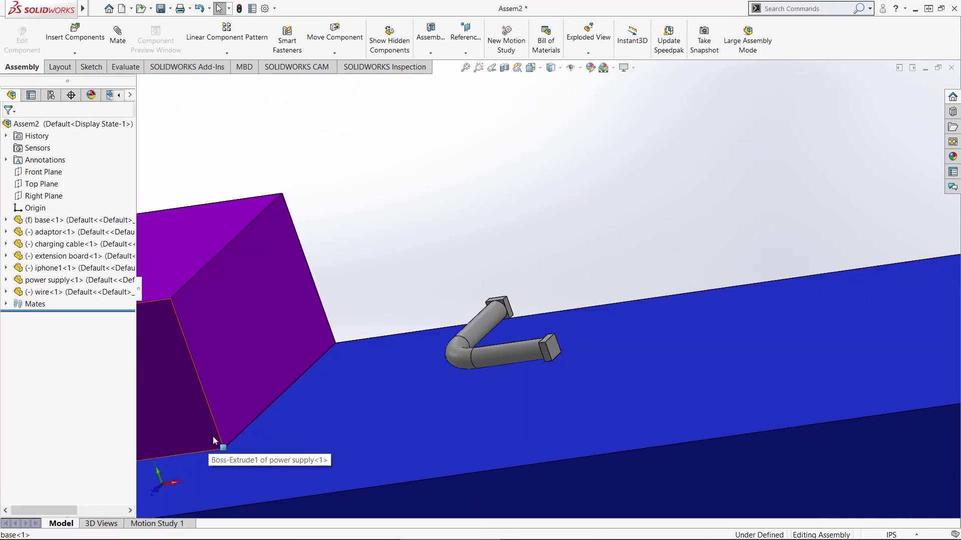
Add a coincident mate between the power supply's bottom edge and an edge of the wire's end block
click(118, 36)
click(214, 416)
scroll(506, 312, down, 5)
click(531, 321)
scroll(540, 321, up, 3)
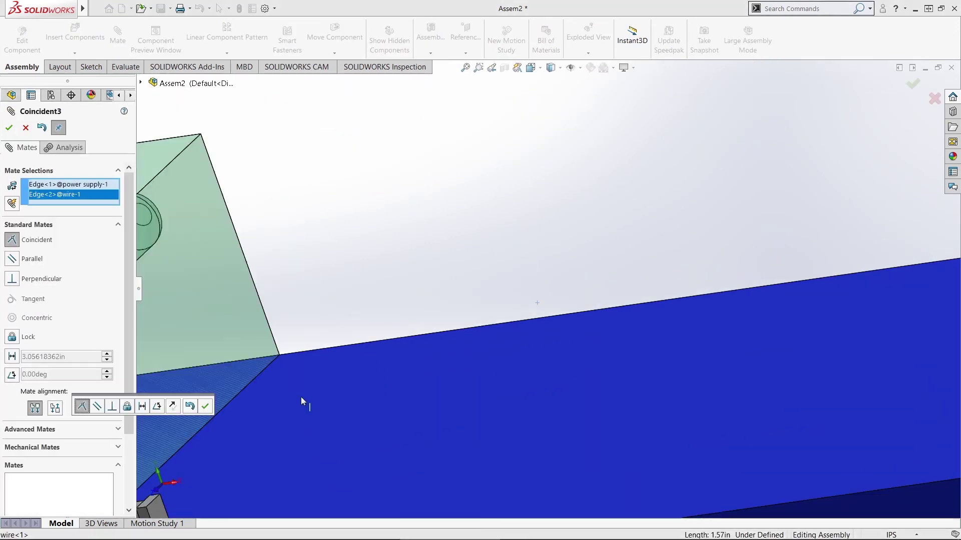
scroll(302, 401, up, 3)
click(9, 128)
Add a second coincident edge mate that attaches the wire's end block to the power supply
scroll(411, 360, down, 4)
middle_drag(370, 330, 356, 347)
click(373, 365)
scroll(373, 320, down, 2)
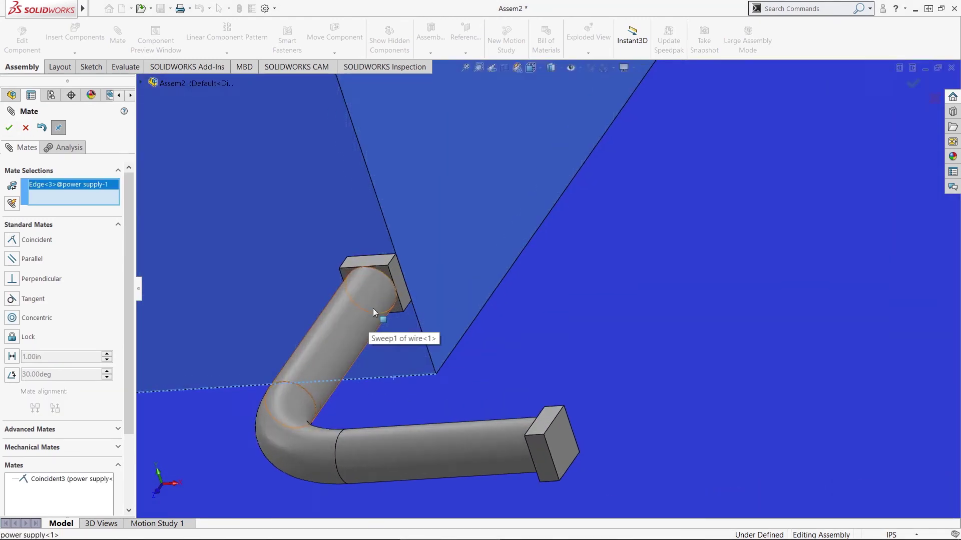
scroll(373, 313, down, 2)
middle_drag(374, 313, 362, 245)
click(517, 337)
click(9, 128)
scroll(525, 386, up, 8)
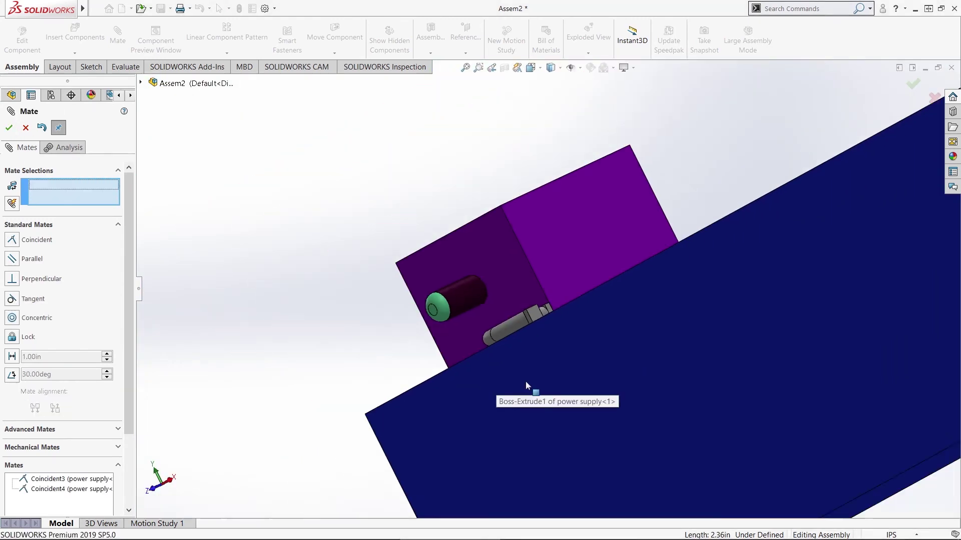
Add a coincident mate between the extension board's long edge and the base's long top edge
middle_drag(610, 221, 705, 271)
middle_drag(651, 207, 554, 295)
click(554, 397)
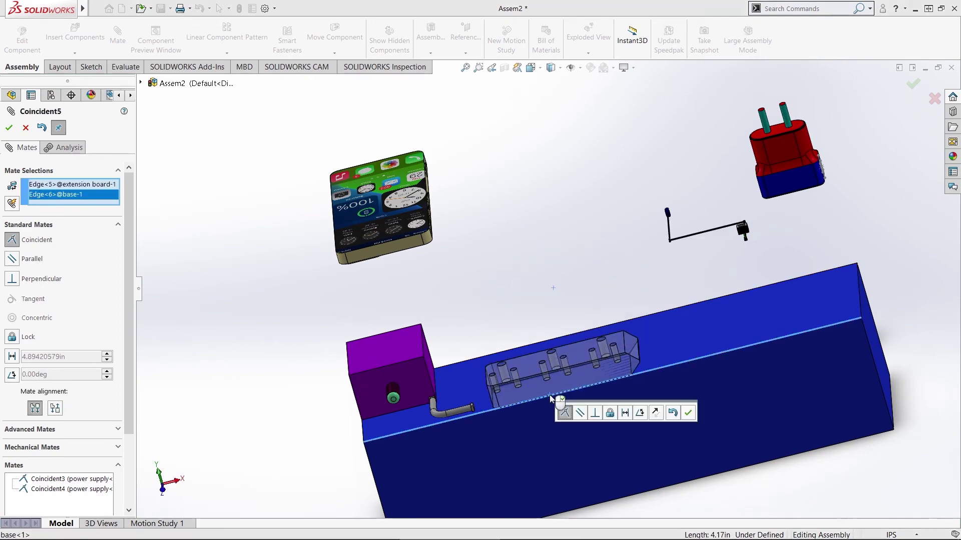
click(561, 409)
Add another coincident mate to lay the extension board flat on the base
scroll(585, 357, down, 5)
middle_drag(736, 118, 536, 306)
scroll(795, 398, down, 4)
middle_drag(530, 341, 583, 405)
click(606, 358)
click(480, 335)
click(590, 350)
Add a 3.50 in distance mate between the extension board's end edge and the base's end edge, and finish mating
scroll(590, 350, up, 5)
scroll(576, 404, down, 6)
click(525, 405)
scroll(525, 405, up, 5)
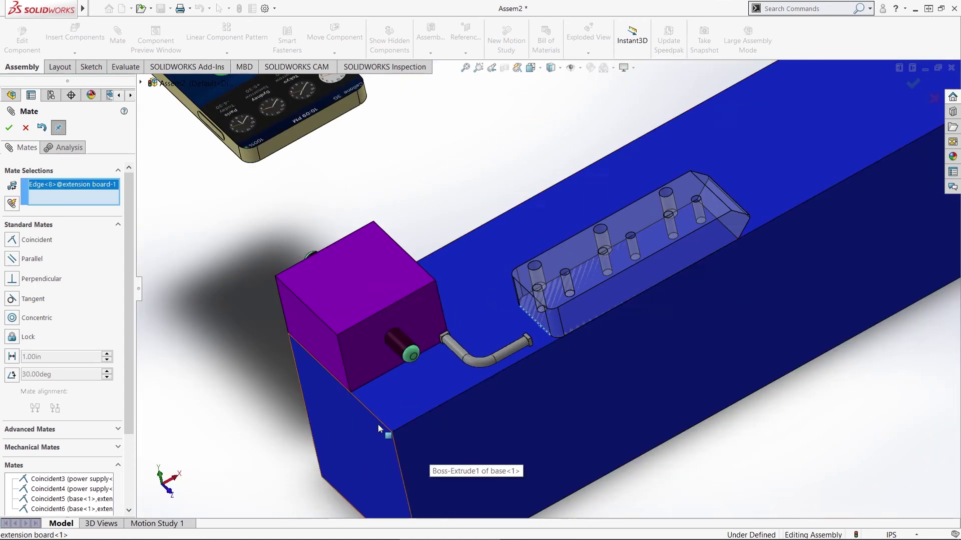
text(3)
key(Return)
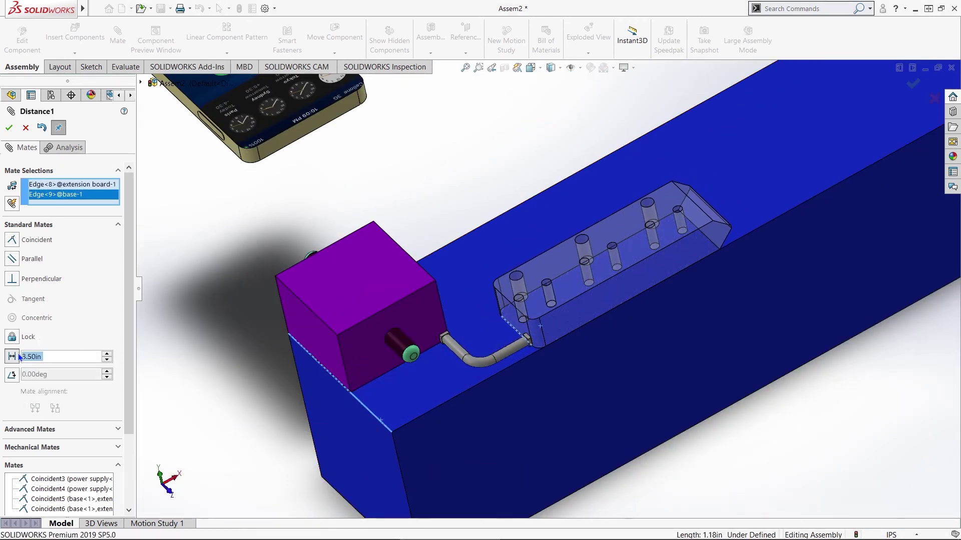
key(Return)
middle_drag(500, 300, 608, 230)
scroll(609, 230, up, 2)
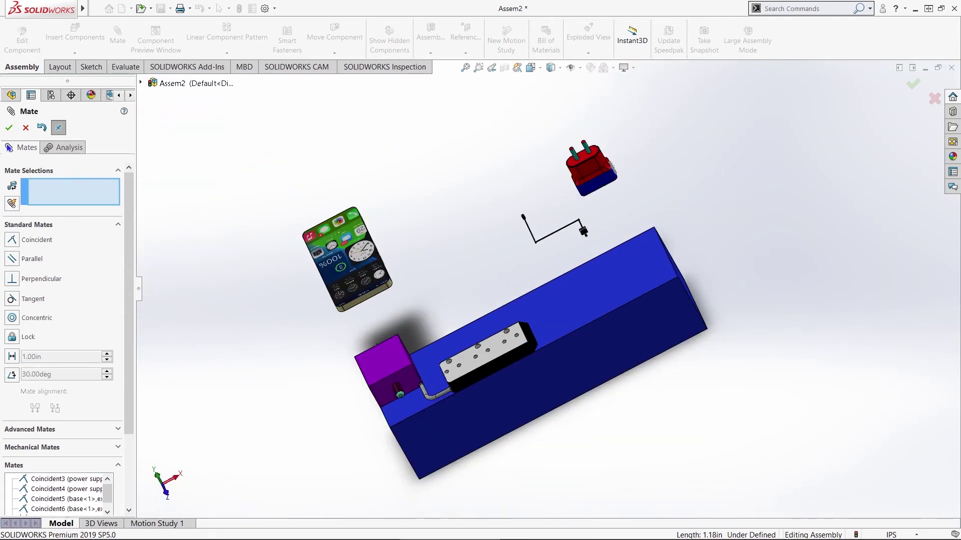
click(9, 128)
Rotate the adaptor so its pins point down towards the extension board
scroll(343, 59, down, 1)
click(334, 53)
click(334, 78)
drag(647, 196, 408, 118)
key(Escape)
Add a concentric mate between one adaptor pin and a socket hole at the extension board's far end
click(118, 33)
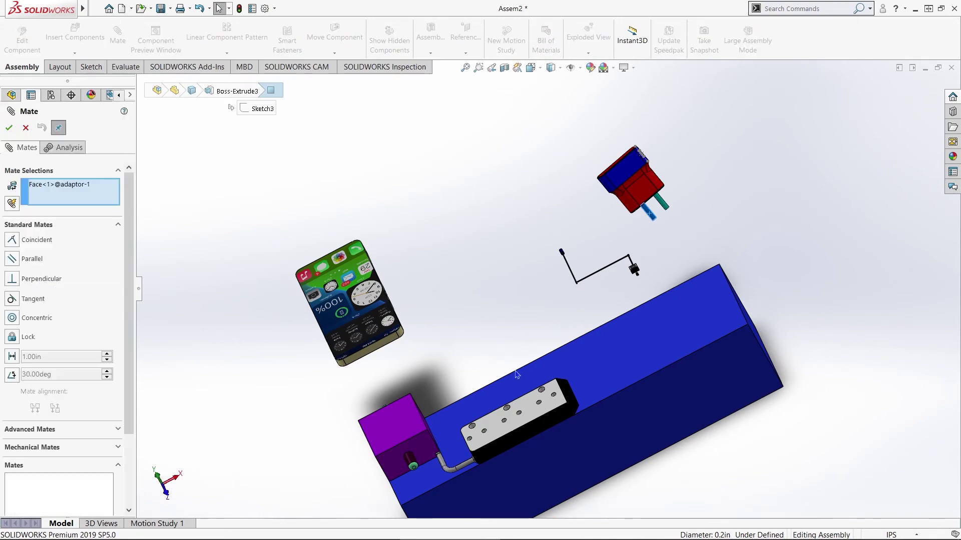
scroll(590, 369, down, 6)
click(548, 344)
click(9, 128)
scroll(568, 295, up, 5)
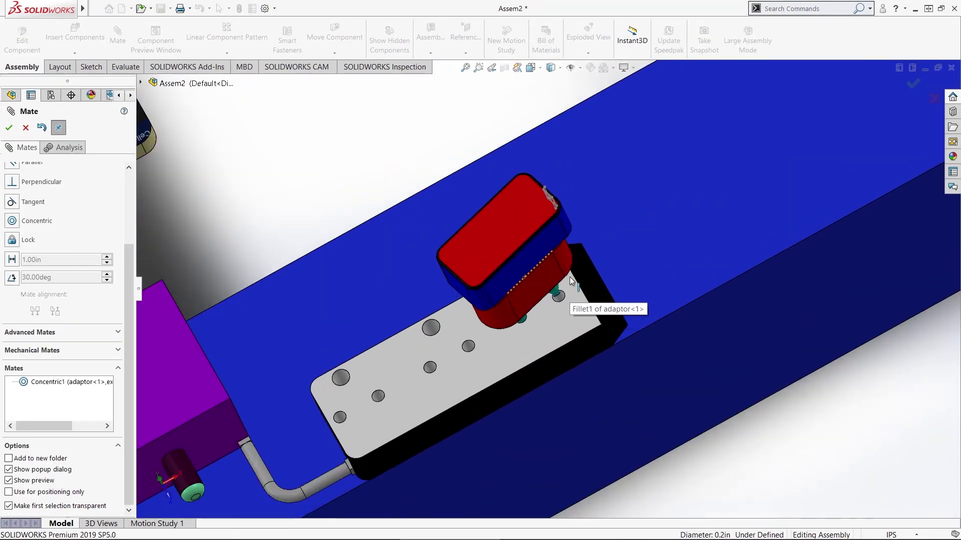
Swing the adaptor into line with the extension board's socket holes and finish mating
scroll(447, 282, down, 6)
drag(447, 282, 459, 299)
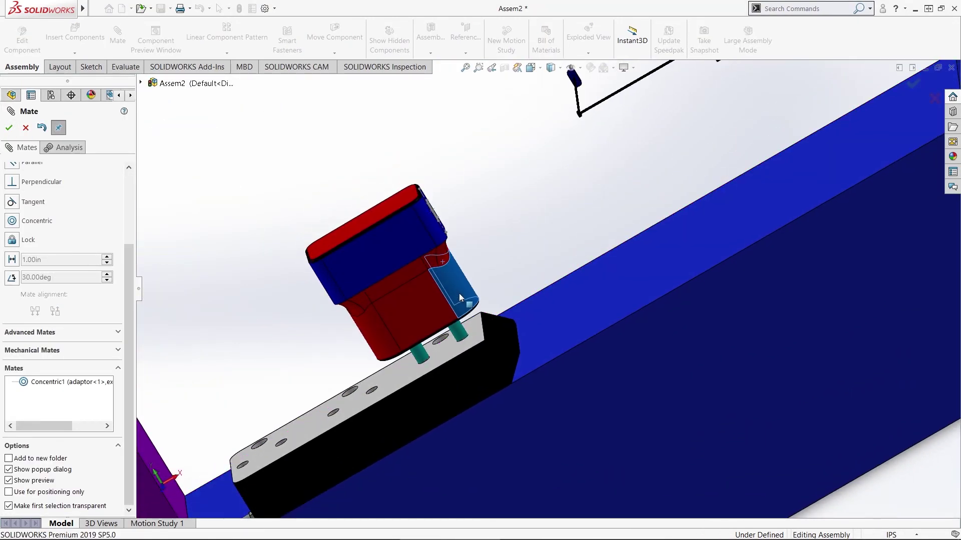
scroll(459, 299, up, 3)
middle_drag(459, 299, 556, 301)
scroll(567, 239, down, 3)
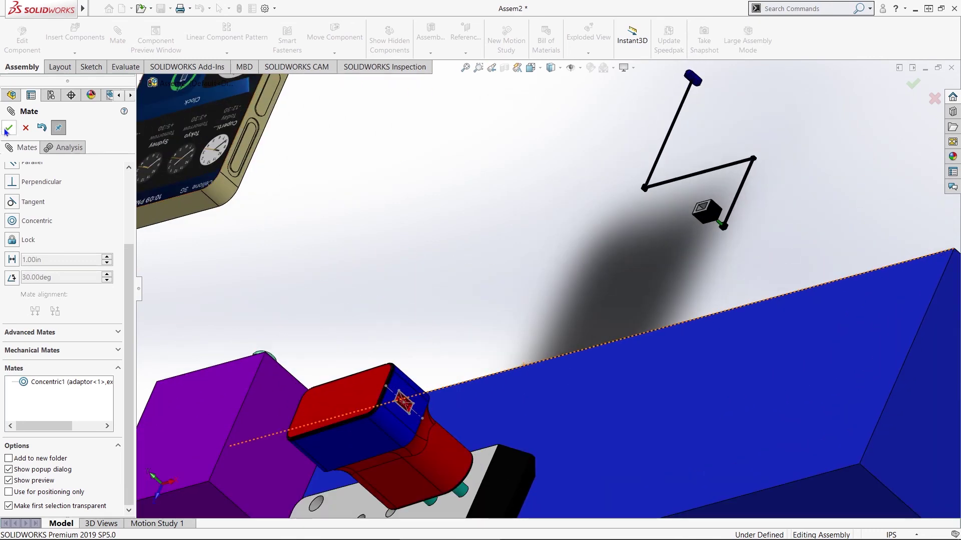
key(Escape)
Rotate the charging cable so its connector block faces the adaptor's port
scroll(595, 269, up, 5)
click(334, 53)
click(351, 75)
drag(640, 265, 569, 178)
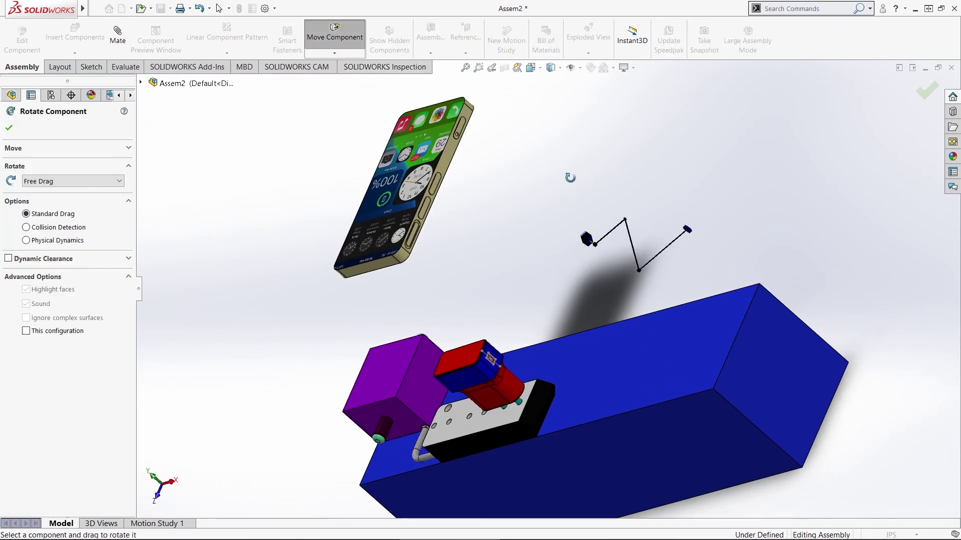
scroll(553, 243, down, 3)
drag(552, 242, 409, 158)
Move the charging cable down so its connector block sits close to the adaptor's port
drag(559, 212, 453, 460)
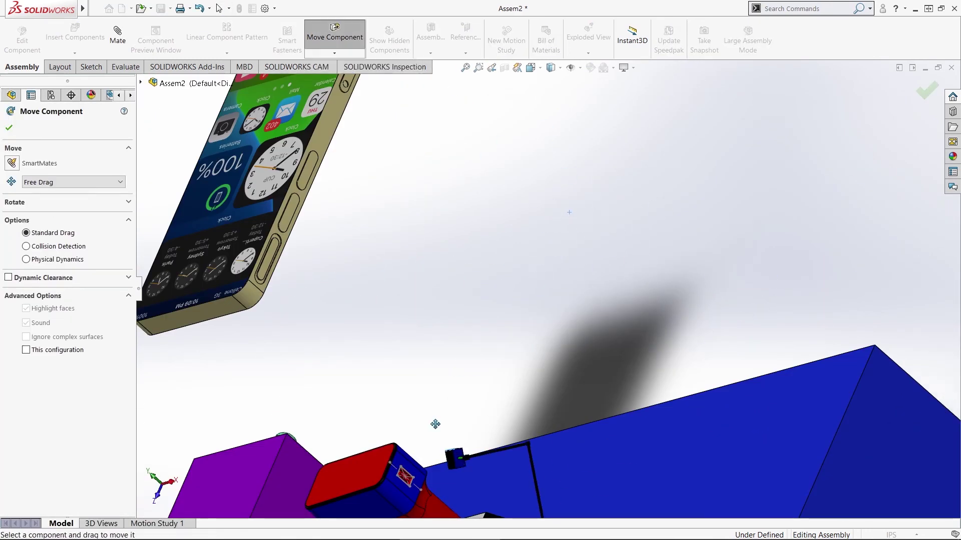
scroll(436, 425, down, 5)
scroll(559, 208, down, 3)
click(9, 128)
scroll(638, 215, down, 2)
scroll(610, 245, up, 1)
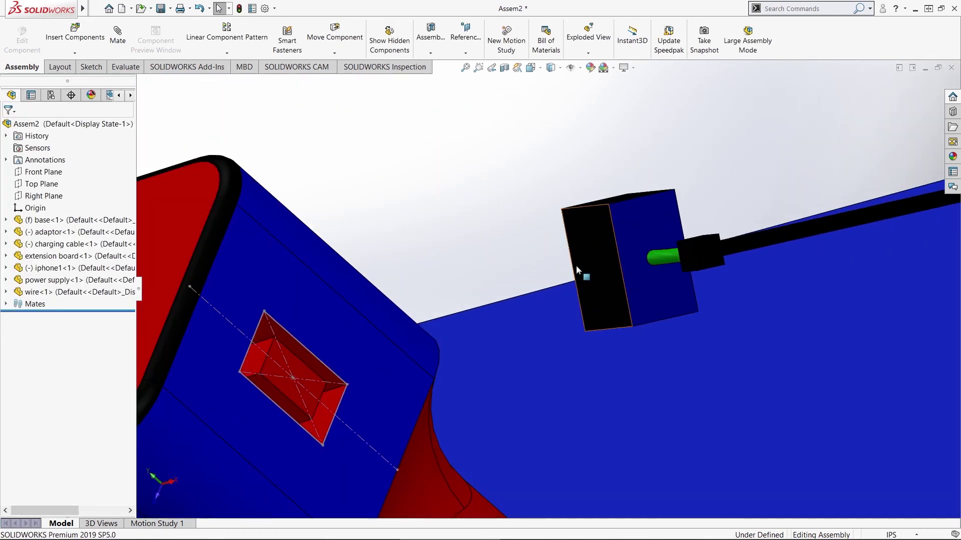
Try a coincident mate between an edge of the cable's connector block and the adaptor port's sketch line
click(575, 273)
ctrl+click(276, 404)
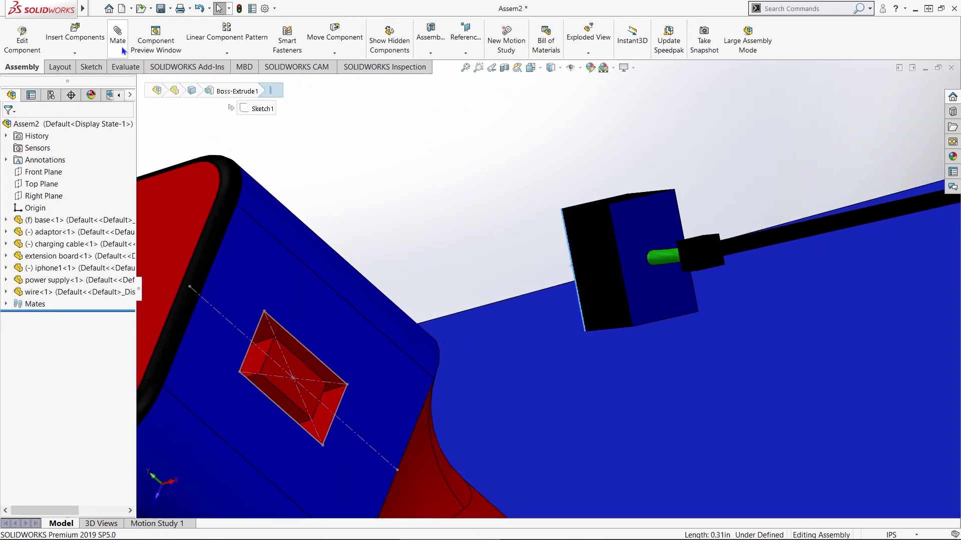
click(117, 33)
scroll(631, 378, up, 5)
scroll(541, 278, down, 8)
click(274, 432)
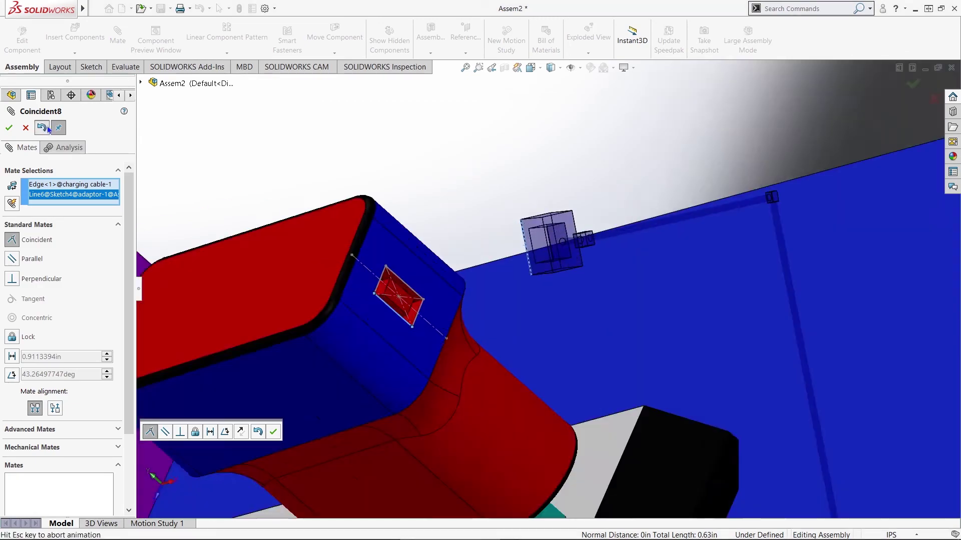
Mate the charging cable's connector block coincident with the adaptor's port
scroll(525, 215, down, 2)
middle_drag(435, 272, 703, 277)
scroll(703, 276, up, 3)
middle_drag(719, 384, 791, 391)
scroll(791, 391, down, 5)
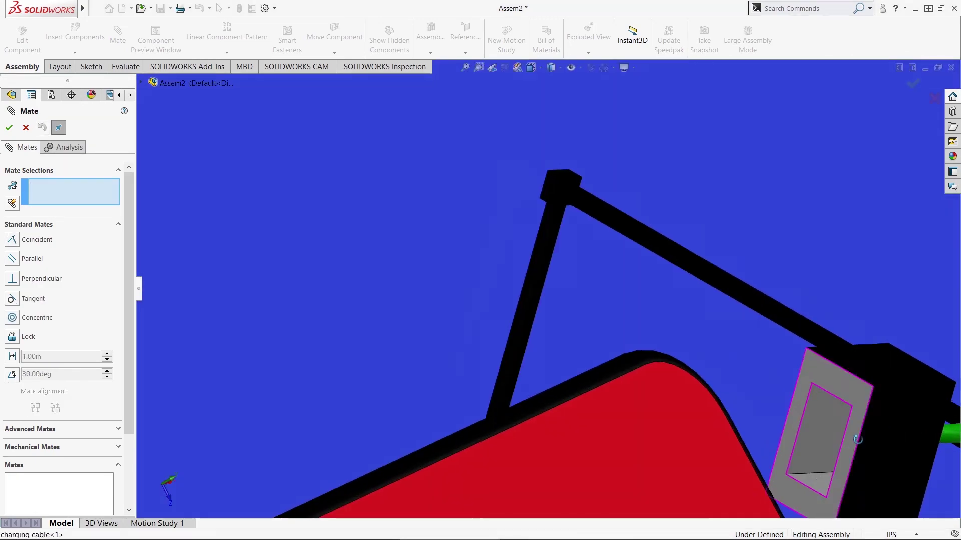
click(704, 305)
scroll(594, 316, up, 6)
scroll(457, 296, down, 8)
middle_drag(576, 280, 470, 272)
click(490, 246)
click(9, 128)
scroll(548, 290, up, 5)
click(589, 283)
scroll(588, 283, down, 5)
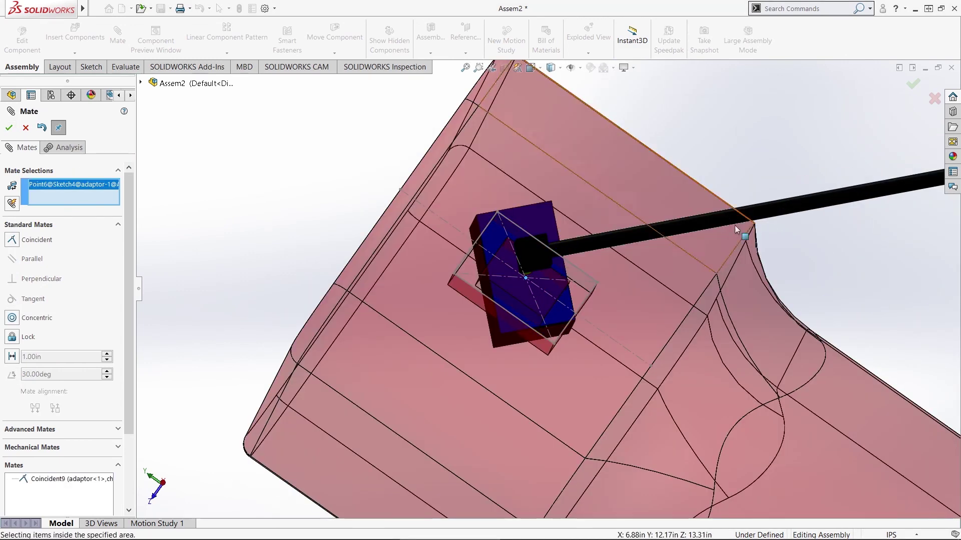
right_click(82, 195)
click(112, 205)
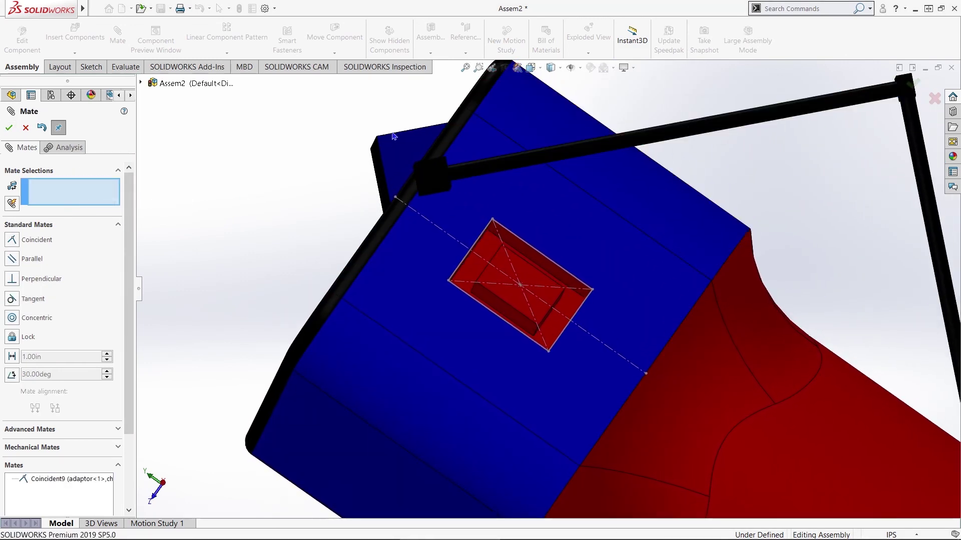
Add a parallel mate between the charging cable and the adaptor, and finish mating
click(793, 196)
click(458, 269)
click(9, 128)
scroll(550, 283, up, 6)
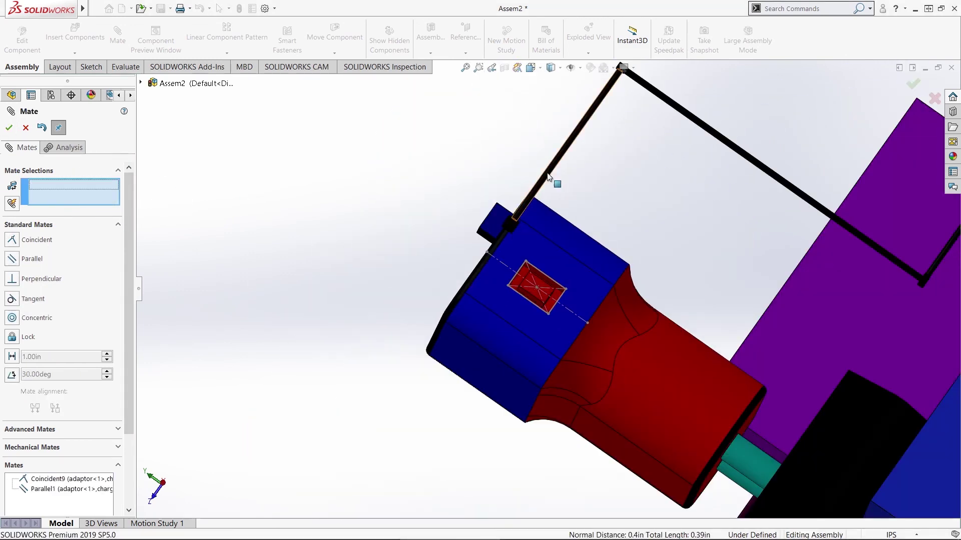
middle_drag(555, 383, 581, 296)
scroll(581, 296, down, 6)
scroll(581, 295, up, 5)
scroll(469, 188, up, 7)
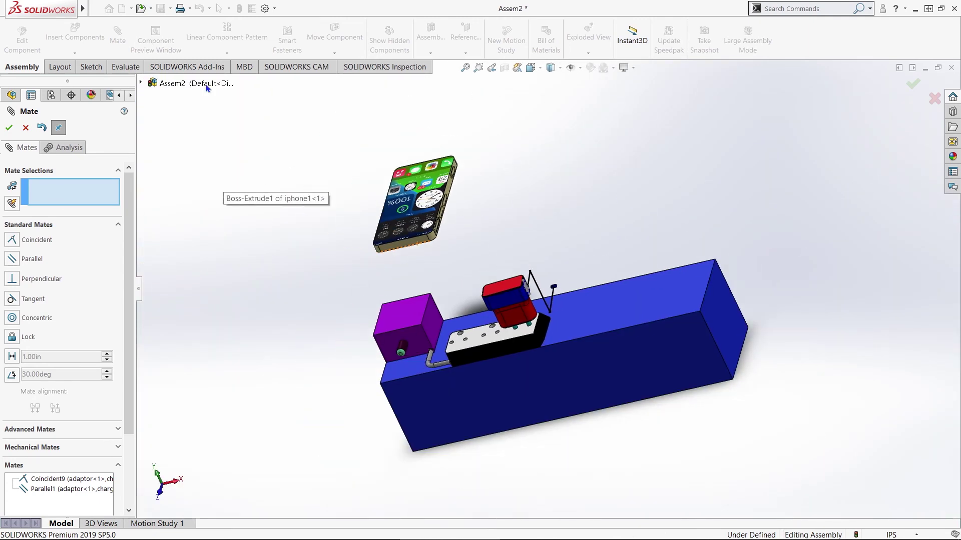
click(9, 128)
Rotate the iPhone with free drag so its charging-port end points down toward the base
click(334, 54)
click(346, 80)
drag(424, 197, 469, 301)
scroll(446, 171, down, 6)
scroll(371, 318, up, 3)
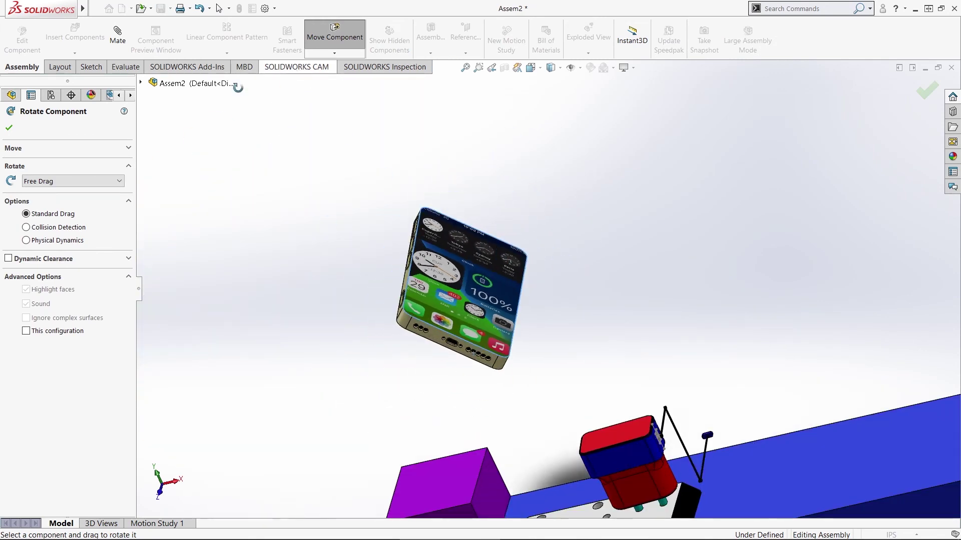
click(9, 128)
Add a coincident mate between the iPhone's lower edge at the charging-port end and the base's rear top edge
click(117, 36)
click(453, 352)
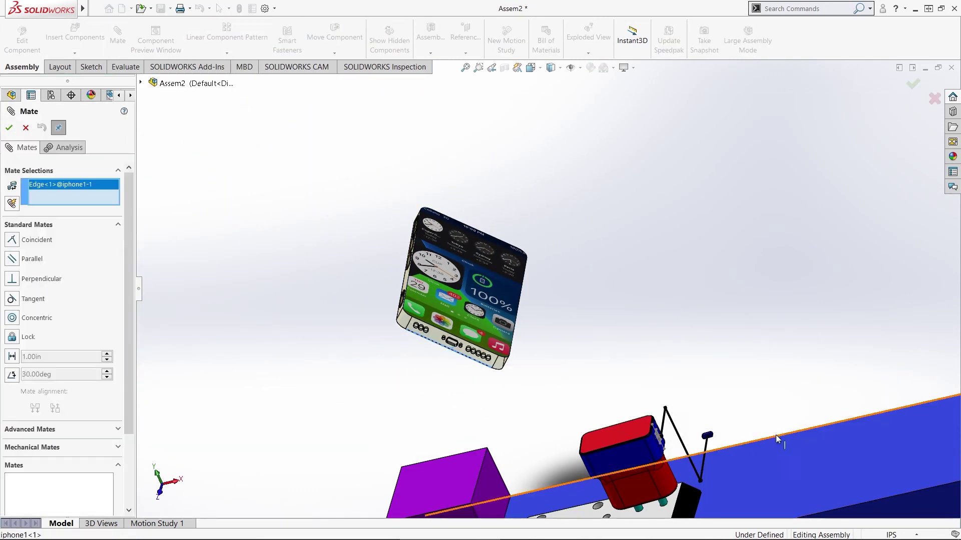
middle_drag(779, 440, 622, 333)
click(649, 320)
scroll(603, 283, down, 6)
middle_drag(604, 284, 510, 227)
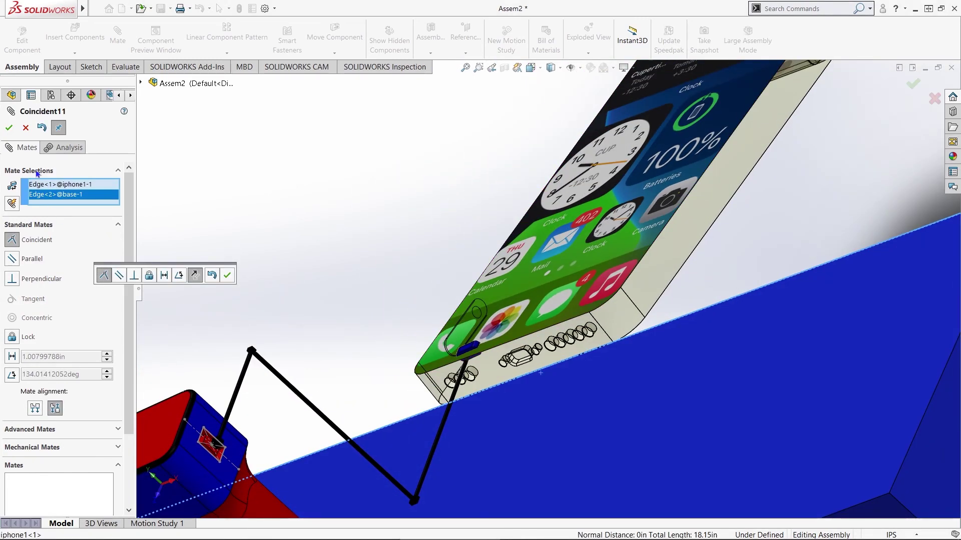
click(9, 127)
Slide the iPhone along the base's rear top edge toward the free end of the charging cable
drag(643, 240, 611, 237)
middle_drag(493, 393, 430, 296)
scroll(431, 296, up, 5)
scroll(451, 284, down, 3)
Adjust the iPhone's position and tilt on the base edge so its charging port lines up with the cable's plug
drag(535, 209, 545, 185)
scroll(600, 241, up, 3)
scroll(655, 257, down, 5)
scroll(656, 256, up, 3)
scroll(484, 281, down, 6)
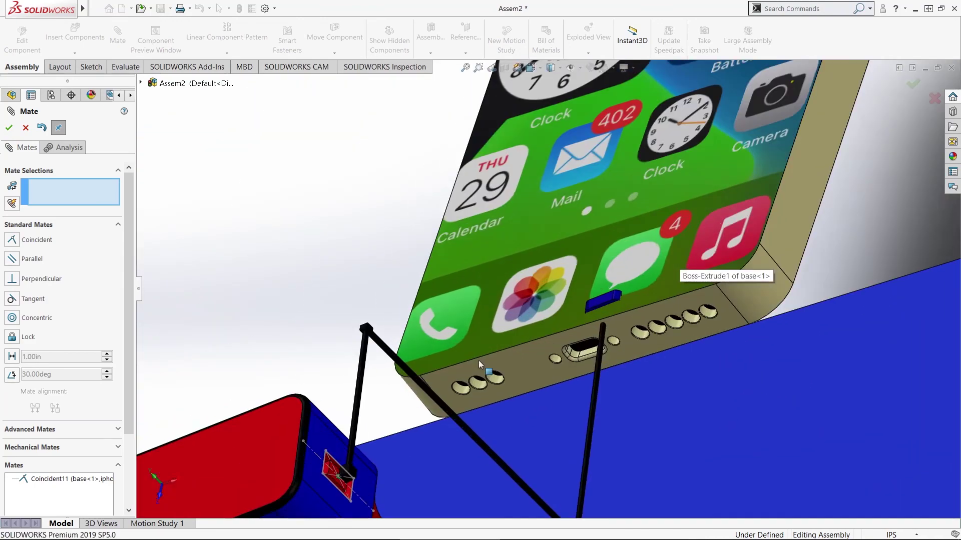
scroll(483, 270, up, 1)
drag(725, 221, 734, 202)
scroll(613, 295, up, 7)
scroll(358, 267, up, 2)
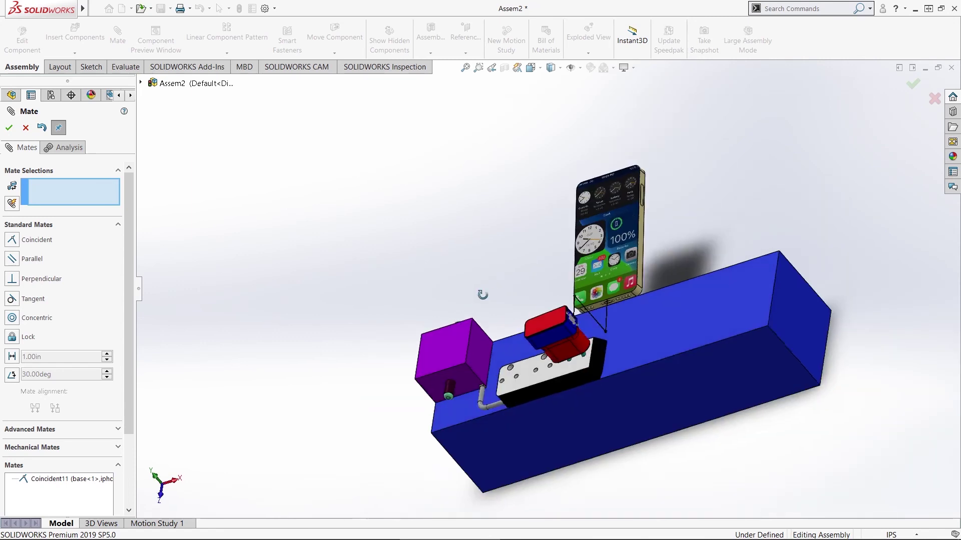
scroll(611, 332, down, 5)
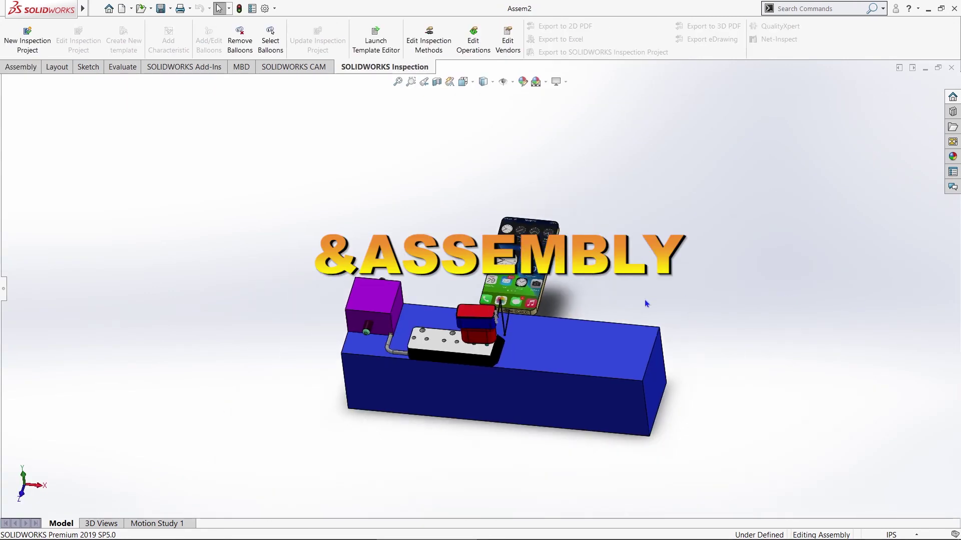
Examine the finished assembly and the camera block on the back of the iPhone
scroll(645, 303, down, 2)
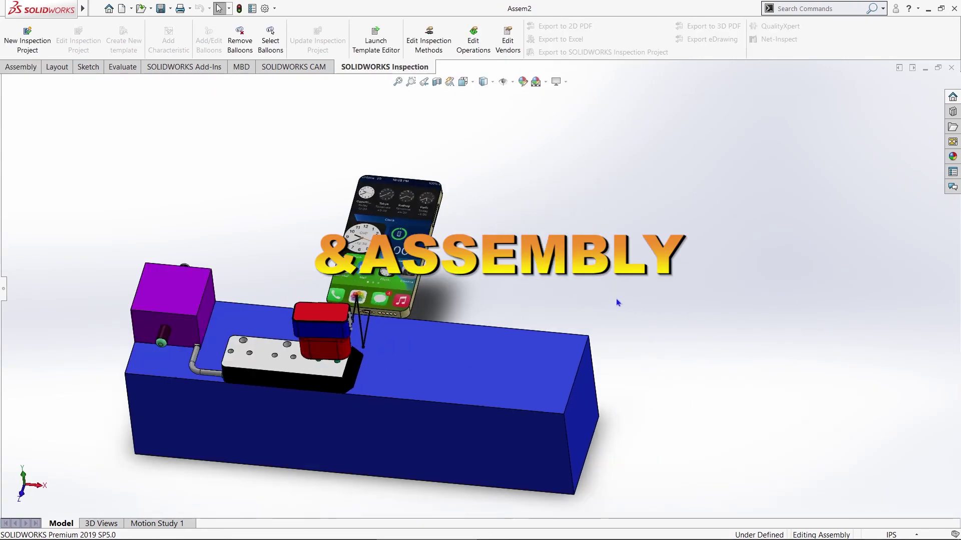
middle_drag(528, 312, 484, 264)
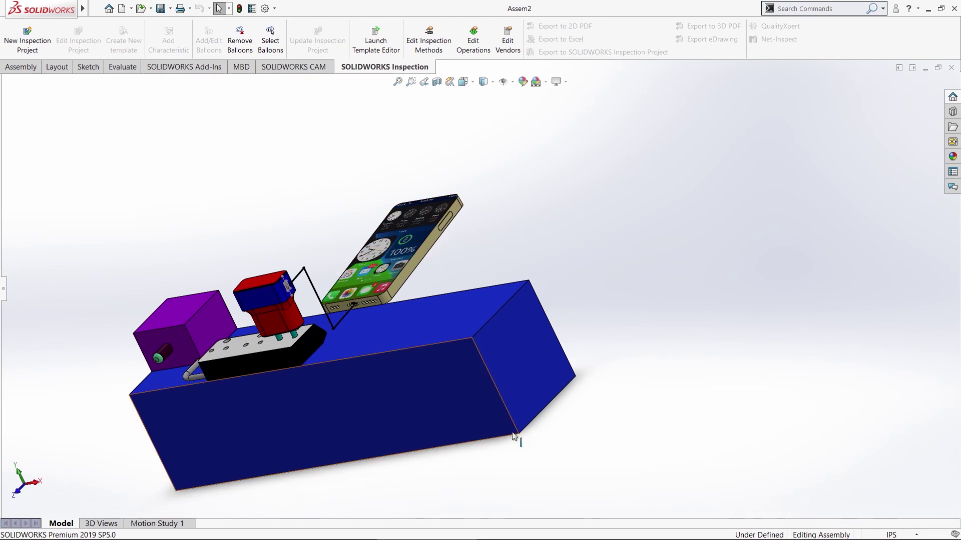
scroll(163, 236, up, 2)
scroll(145, 245, down, 3)
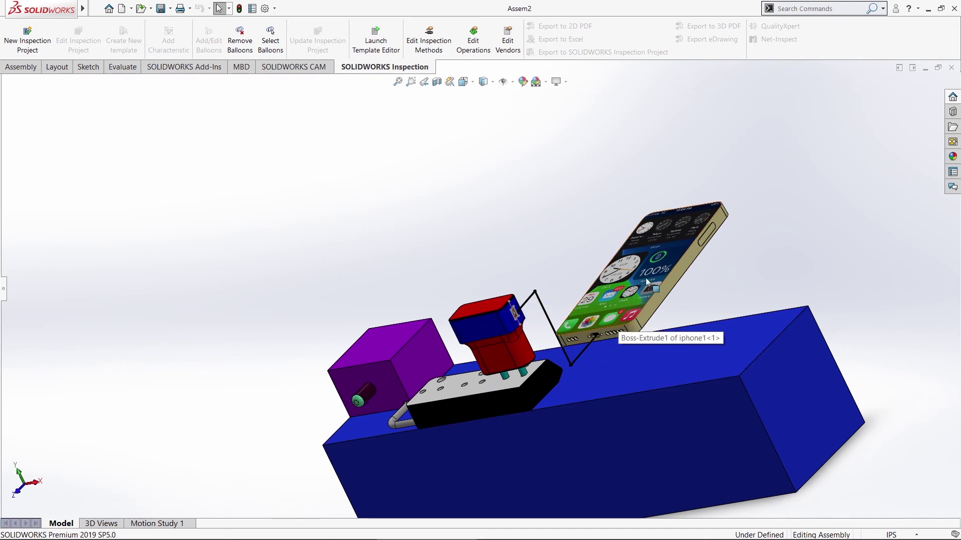
middle_drag(578, 278, 468, 200)
scroll(948, 277, down, 5)
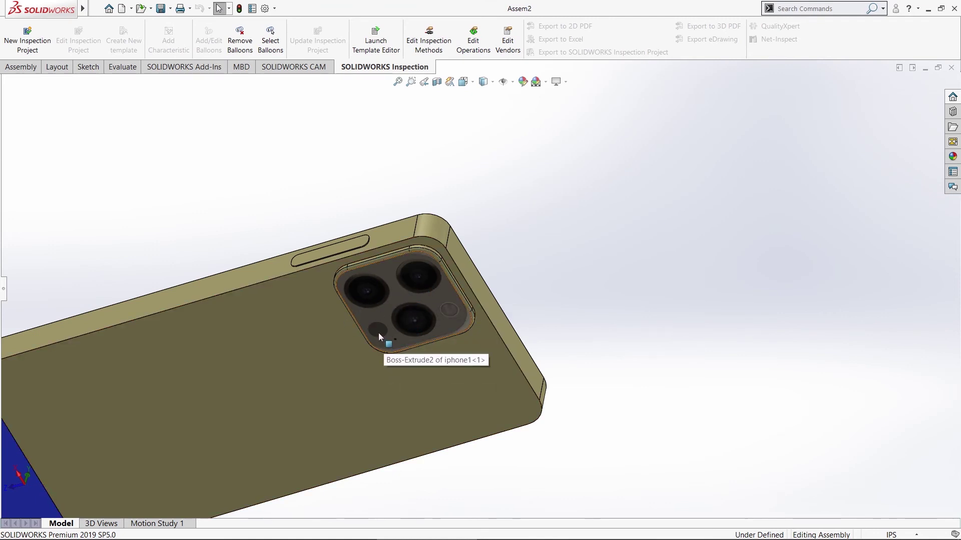
scroll(588, 305, up, 1)
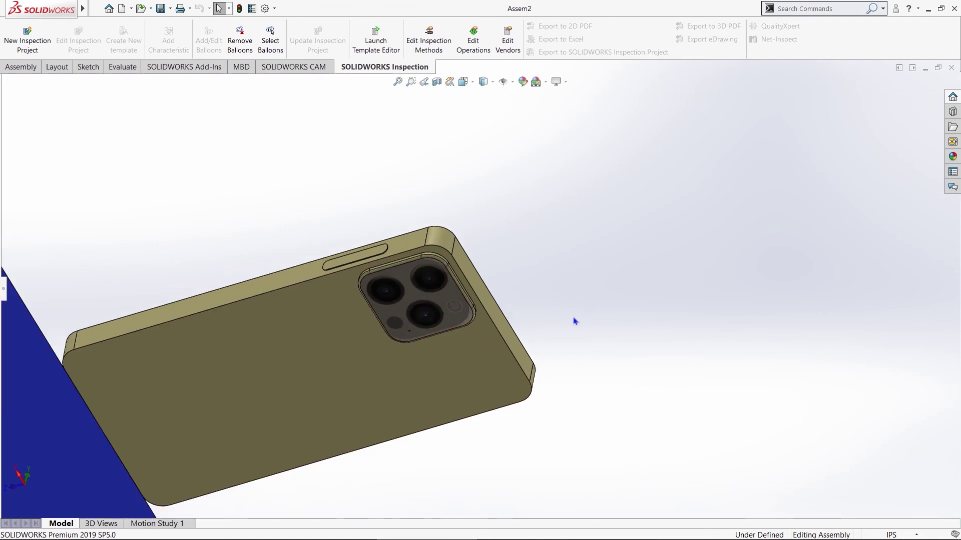
scroll(572, 322, up, 1)
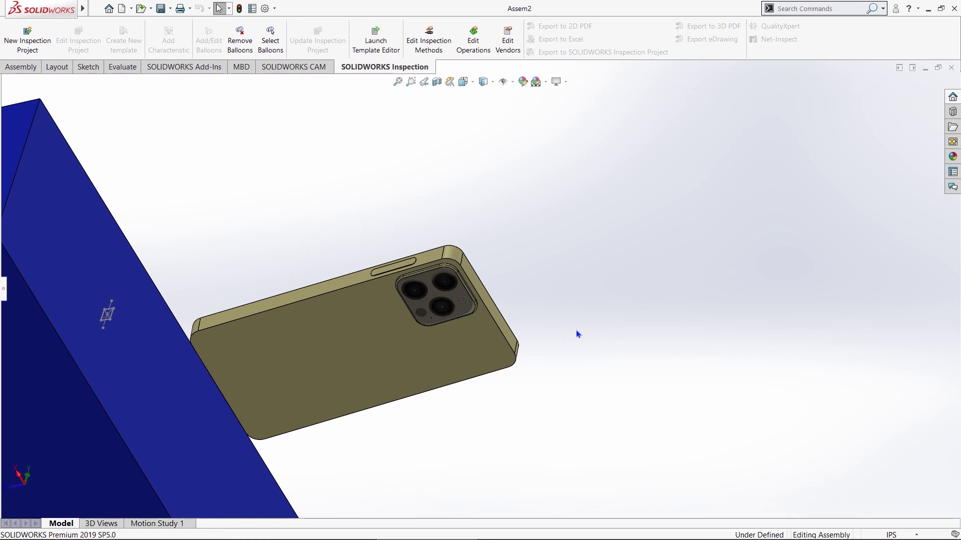
scroll(433, 317, down, 2)
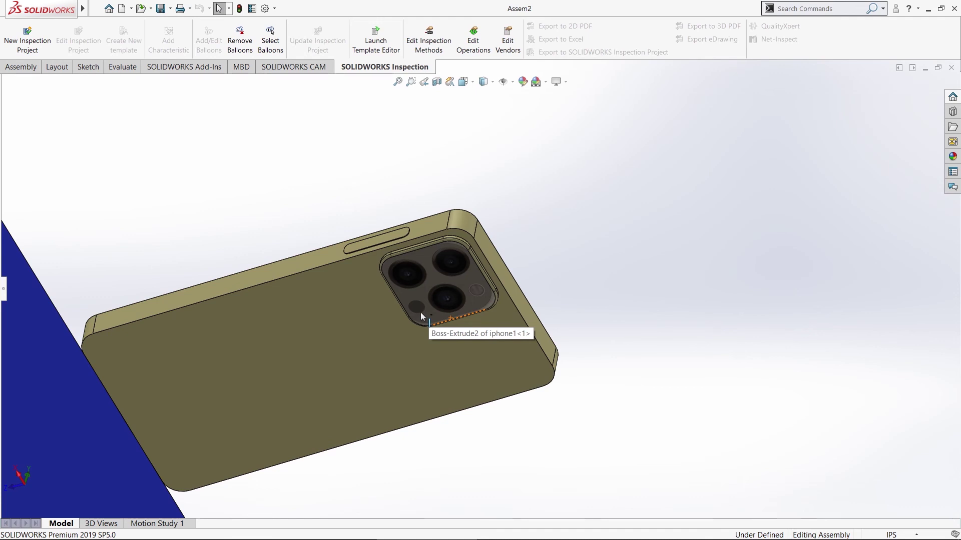
scroll(420, 312, down, 5)
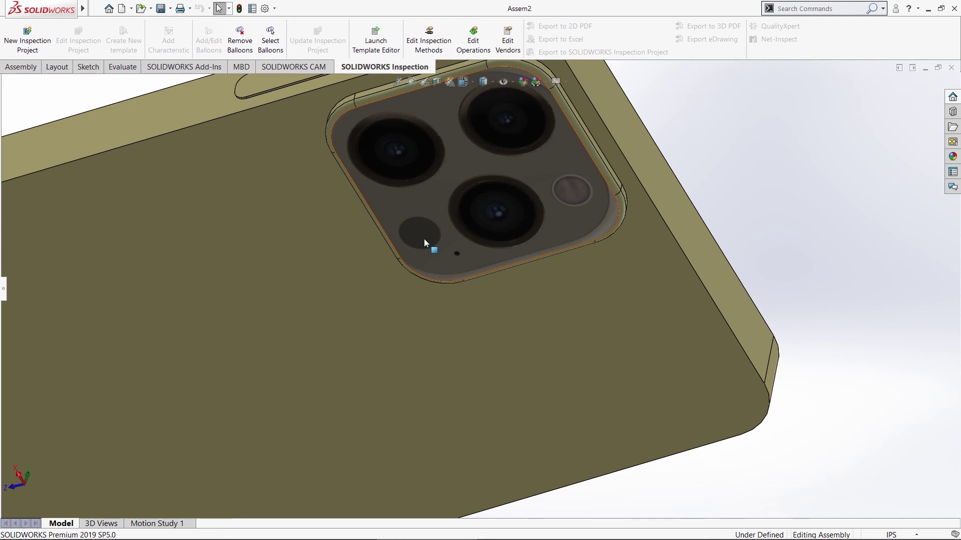
scroll(425, 240, up, 5)
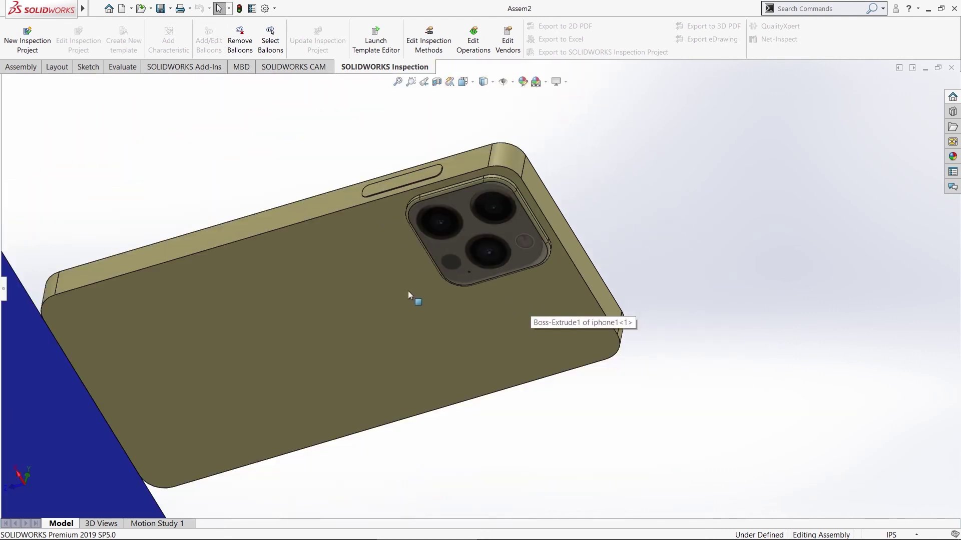
scroll(408, 291, up, 5)
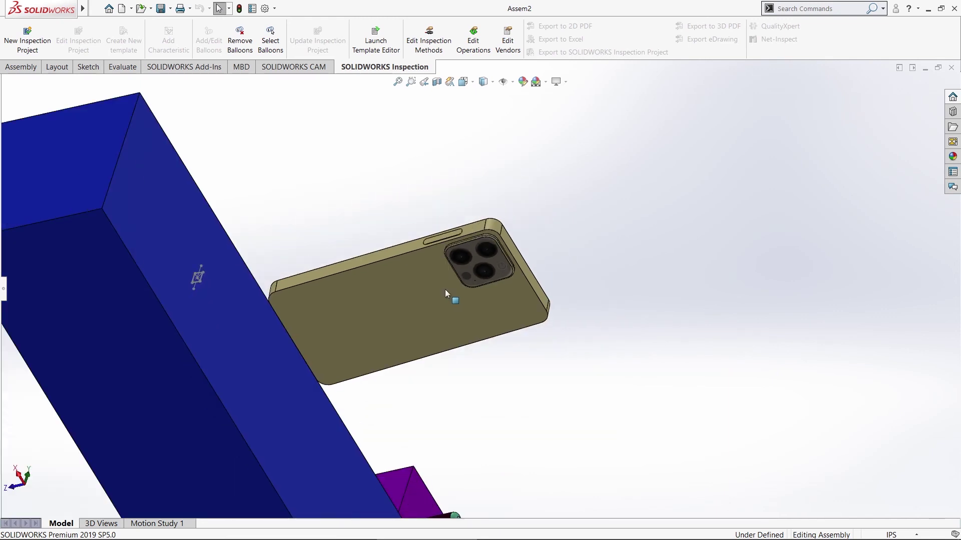
Inspect the charging cable's run from the adaptor to the iPhone's port, and the complete assembly
middle_drag(366, 258, 401, 370)
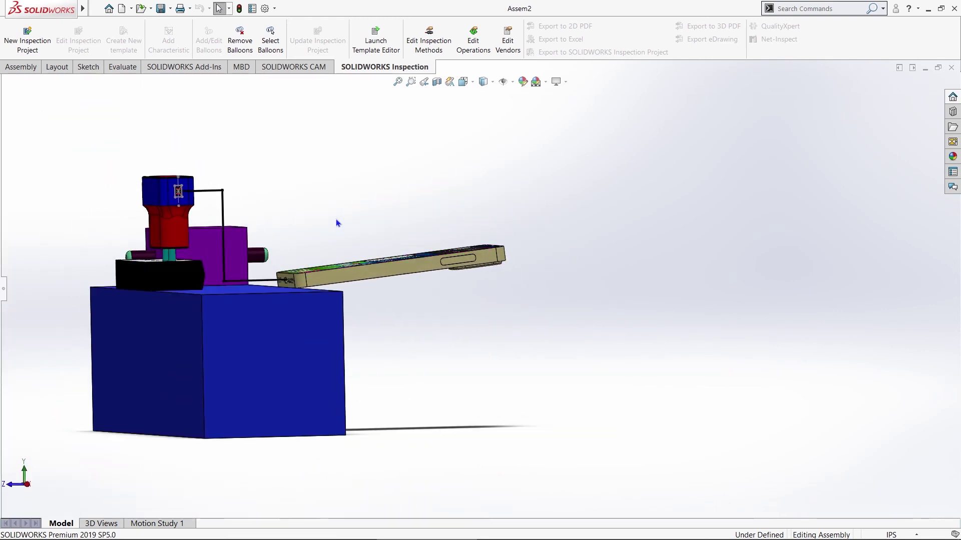
middle_drag(330, 210, 347, 237)
scroll(307, 323, up, 5)
scroll(137, 355, down, 5)
middle_drag(139, 358, 534, 337)
scroll(854, 222, down, 3)
scroll(853, 220, down, 1)
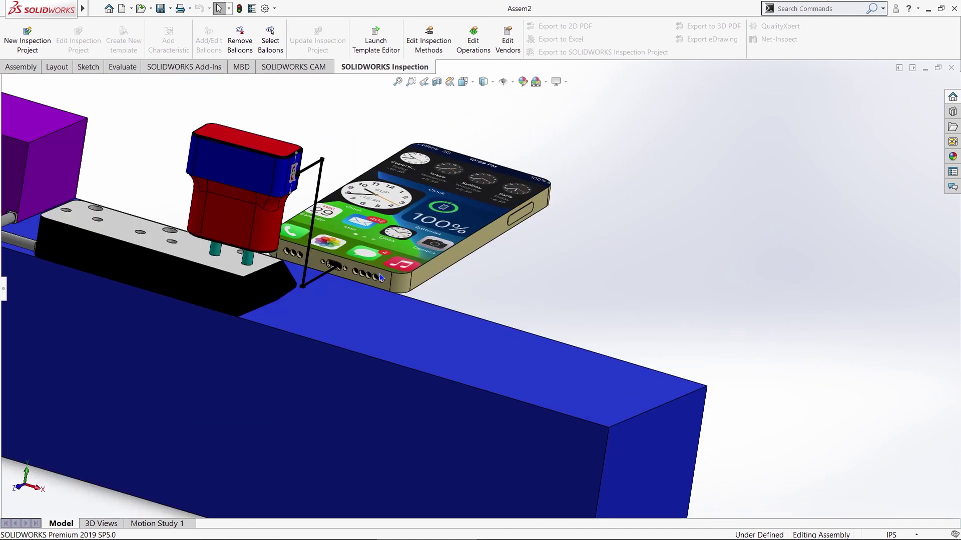
scroll(289, 199, up, 3)
scroll(289, 199, down, 3)
middle_drag(351, 239, 279, 272)
scroll(650, 244, down, 3)
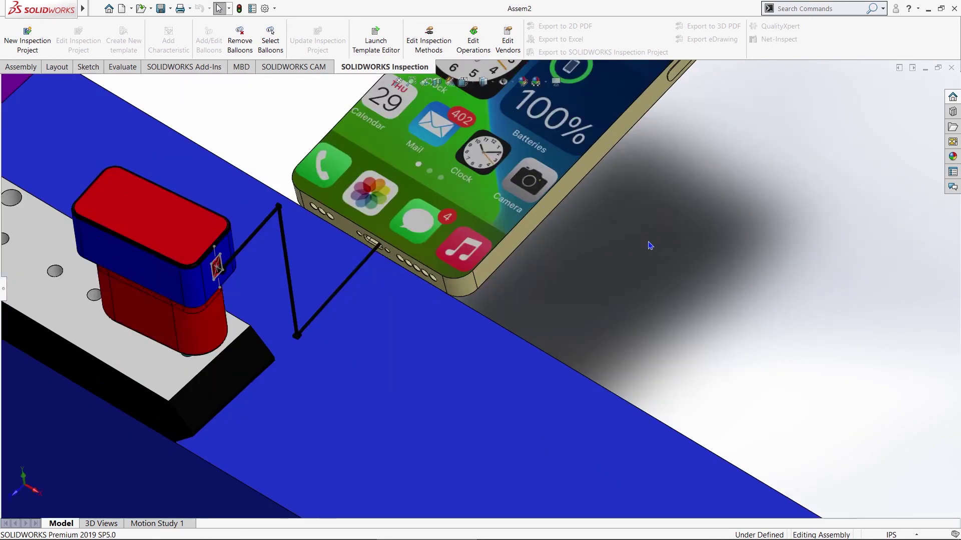
scroll(650, 245, up, 2)
scroll(247, 257, up, 2)
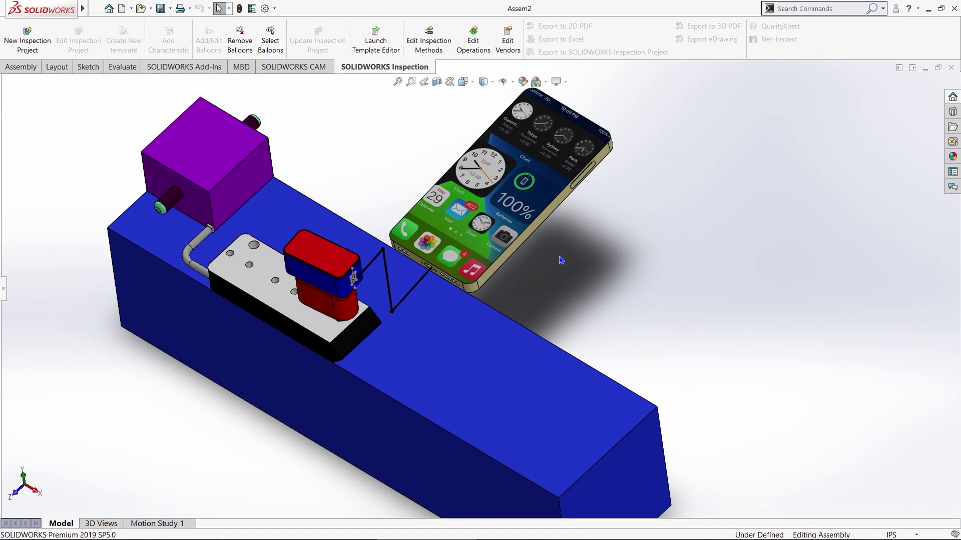